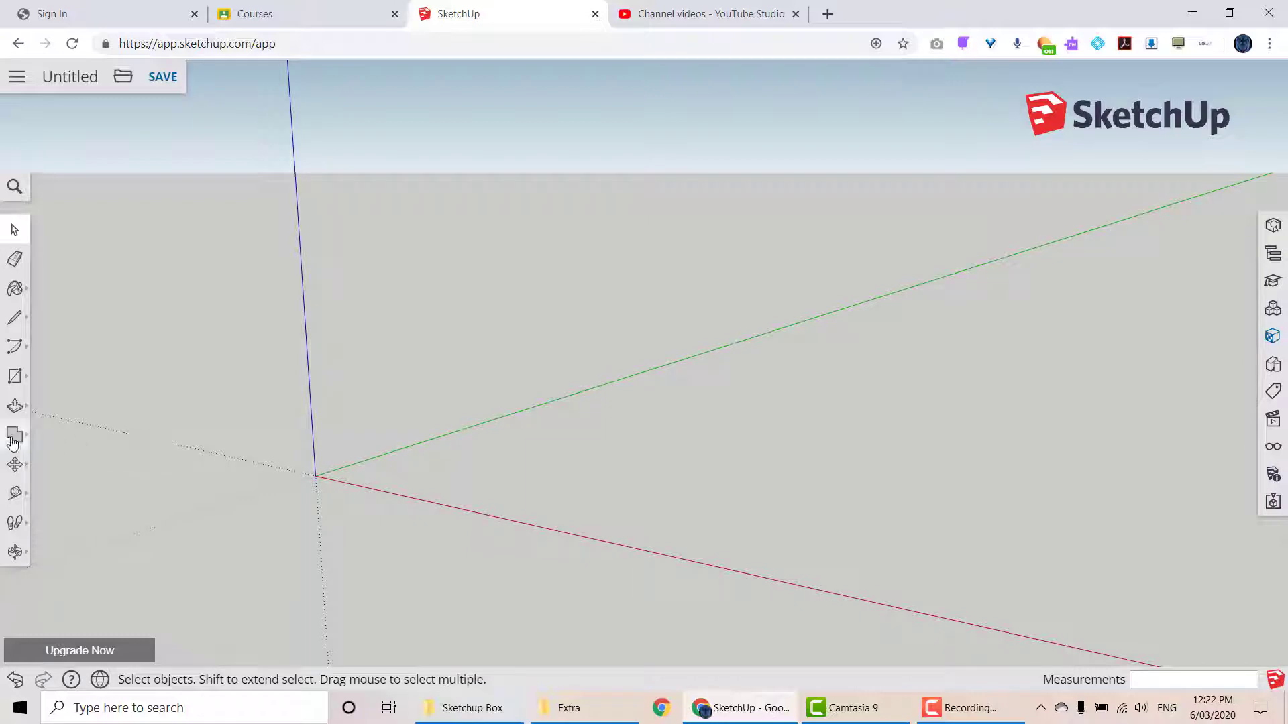
- Draw a 12 mm by 220 mm rectangle on the ground plane, starting from the origin
click(15, 377)
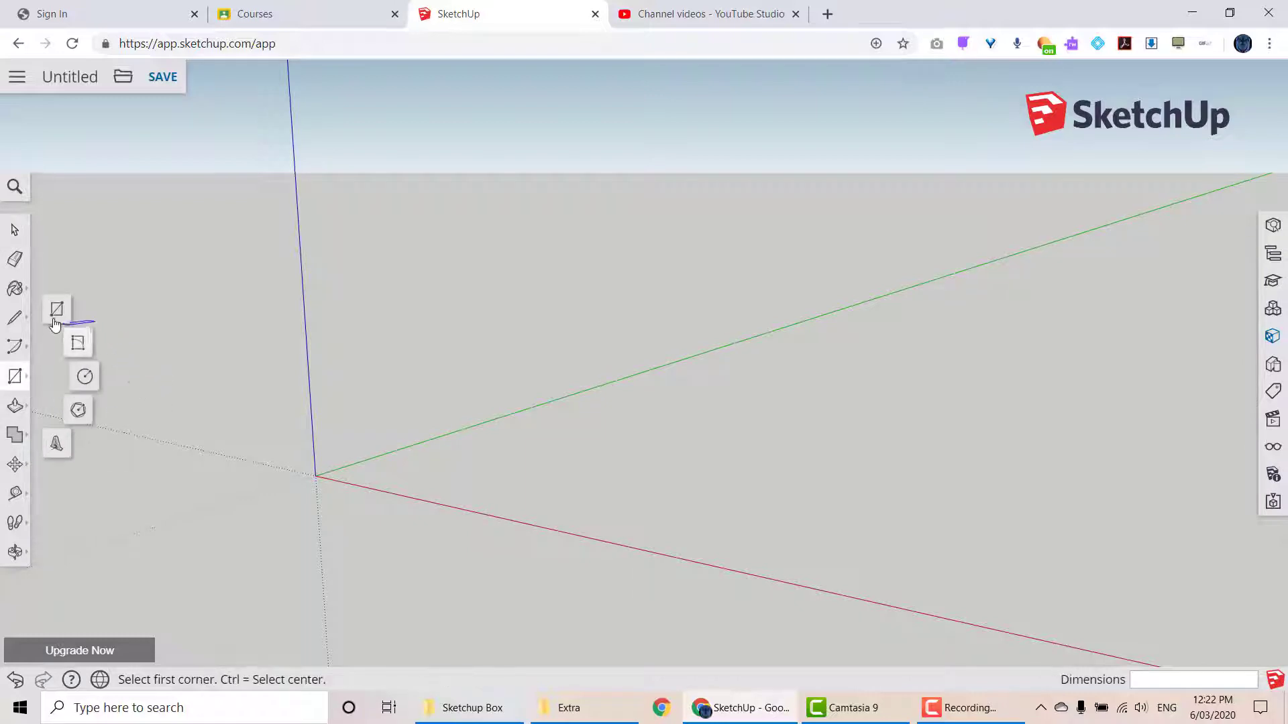
click(315, 476)
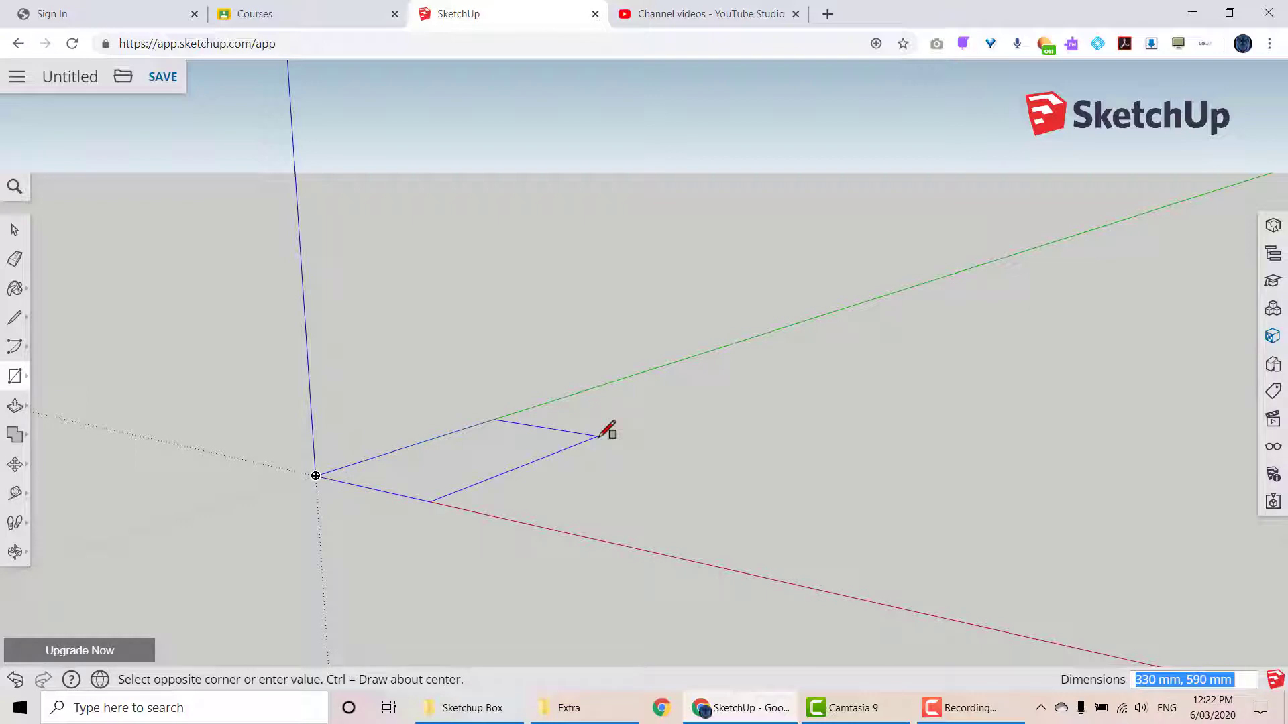
text(1)
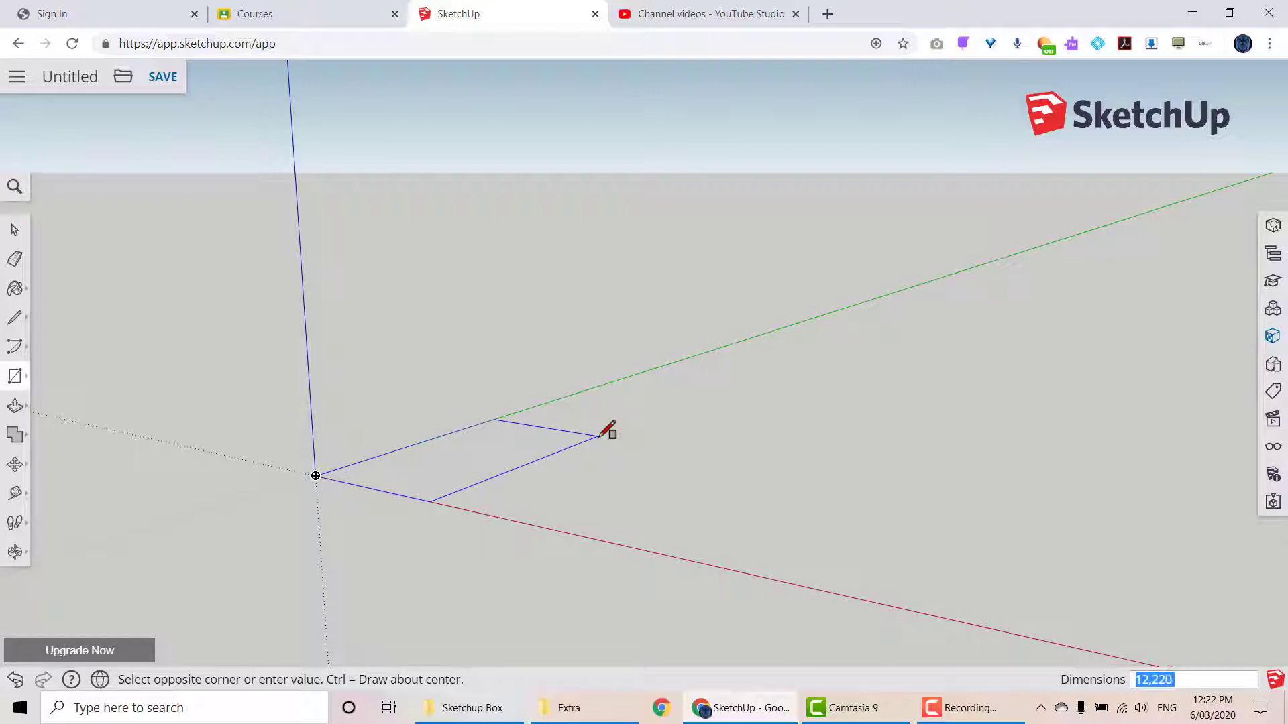
text(2,220)
key(Return)
scroll(336, 463, up, 5)
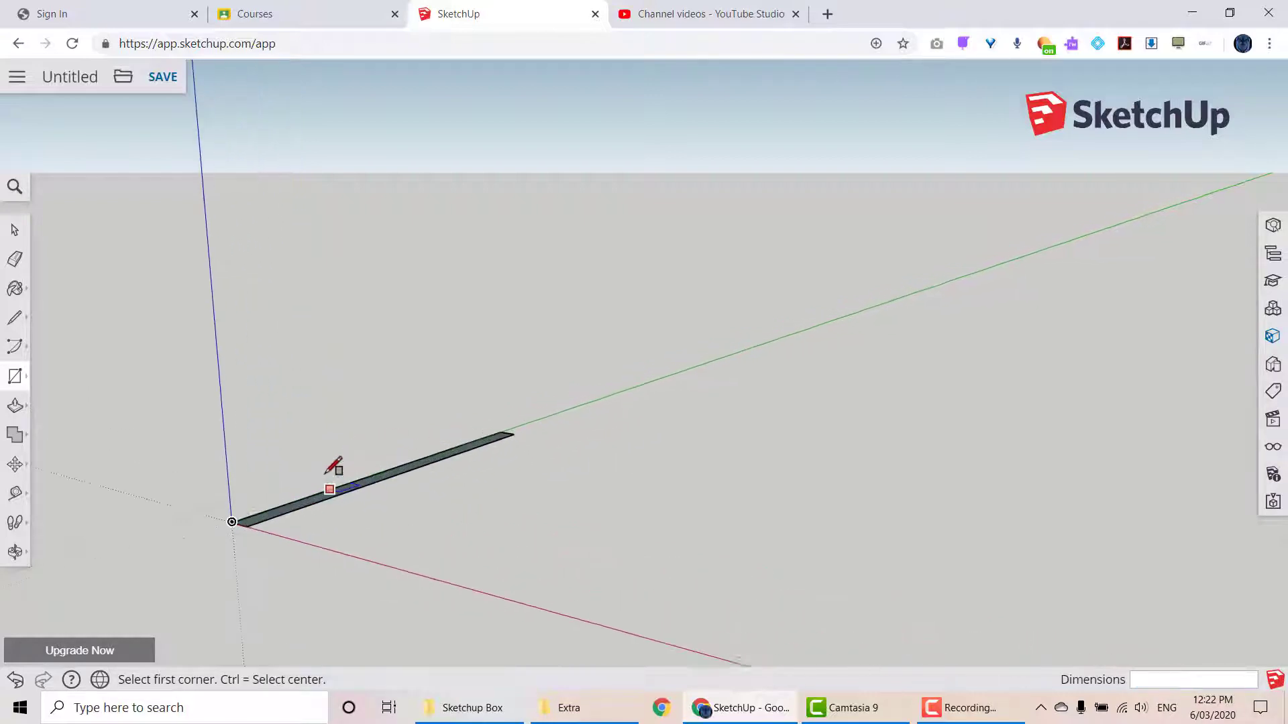
scroll(333, 465, up, 2)
- Push/Pull the narrow rectangle 65 mm upward to form an upright board
click(15, 405)
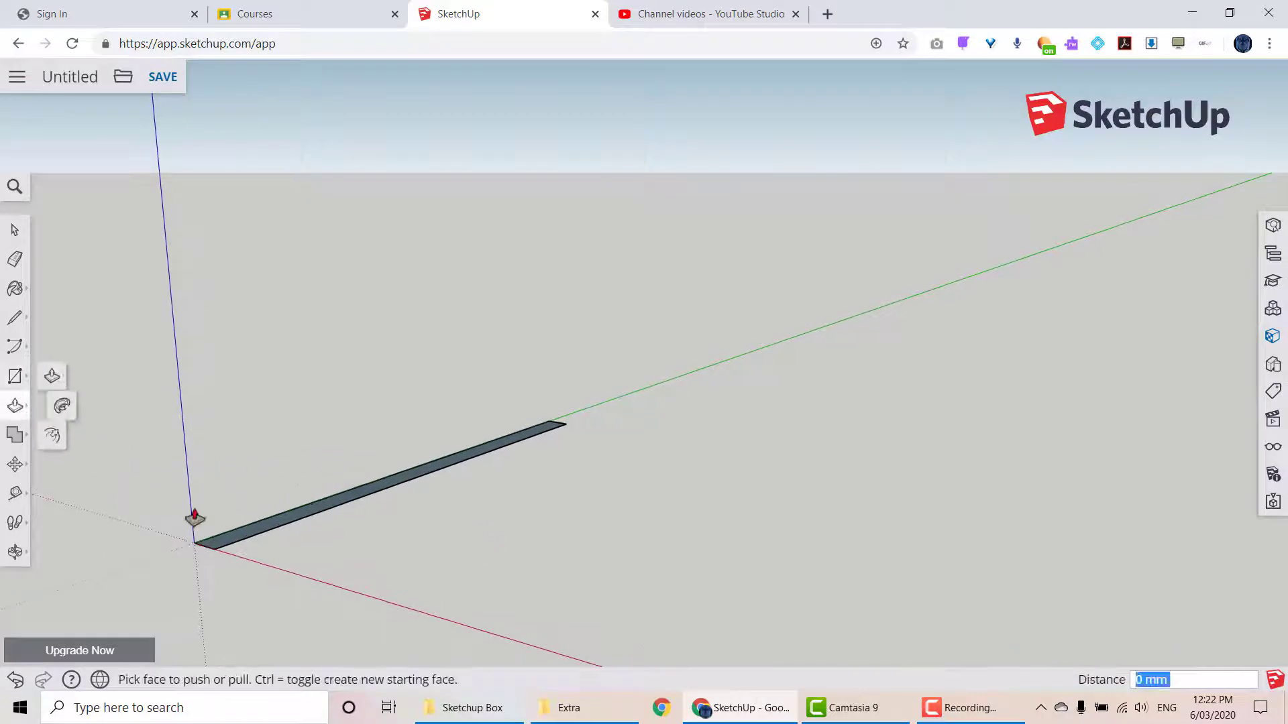
click(249, 537)
click(248, 421)
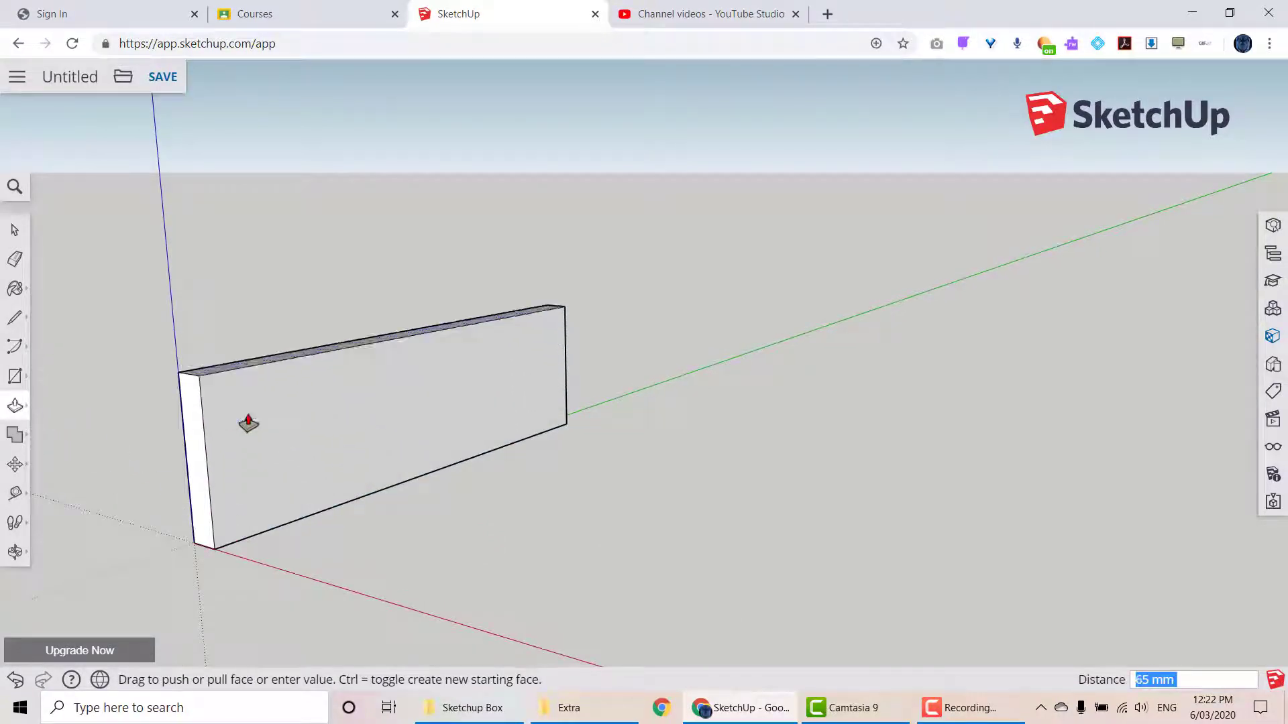
middle_drag(345, 425, 295, 463)
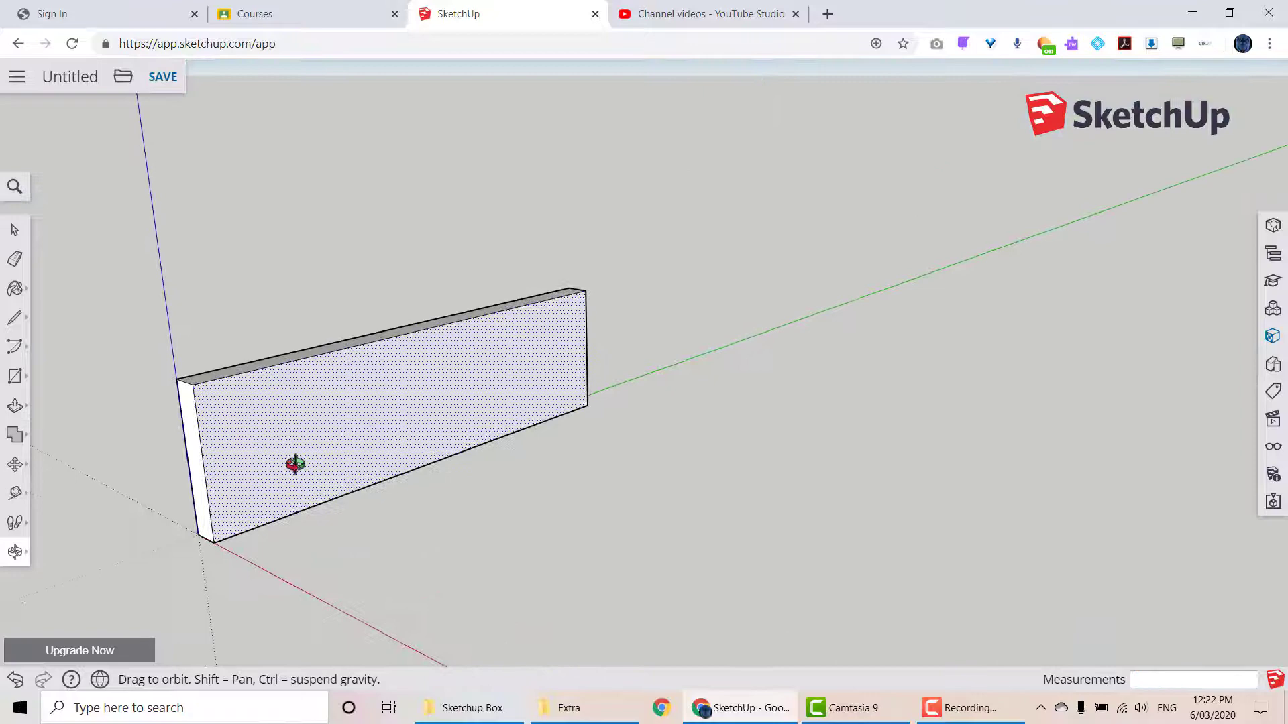
- Make the entire board a component with its own definition name and no glue-to alignment
click(15, 230)
drag(127, 264, 646, 524)
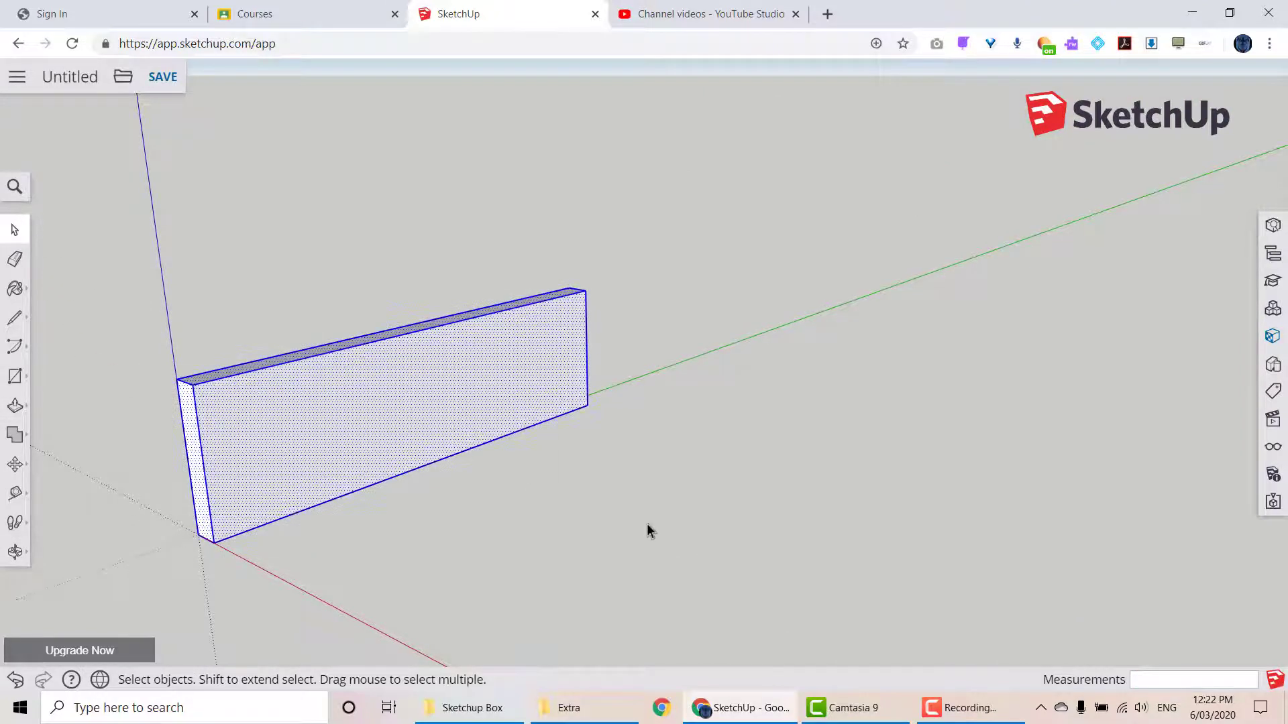
right_click(392, 404)
click(455, 258)
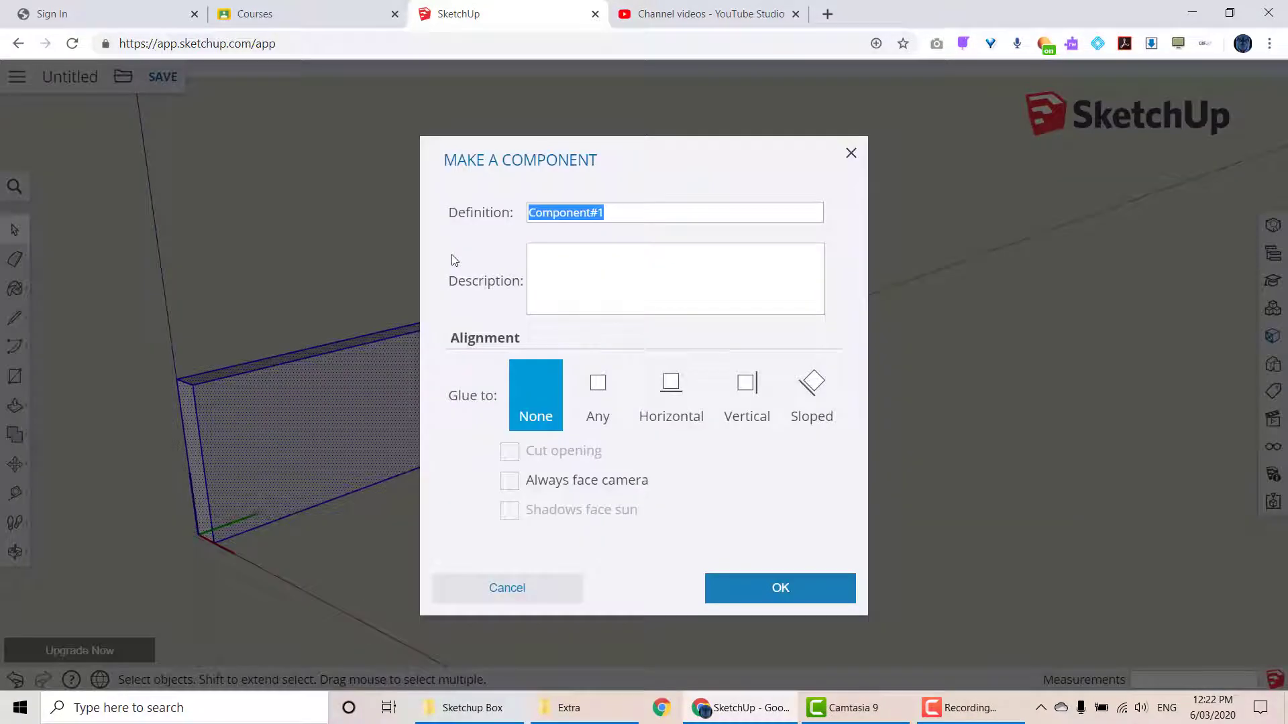
text(T)
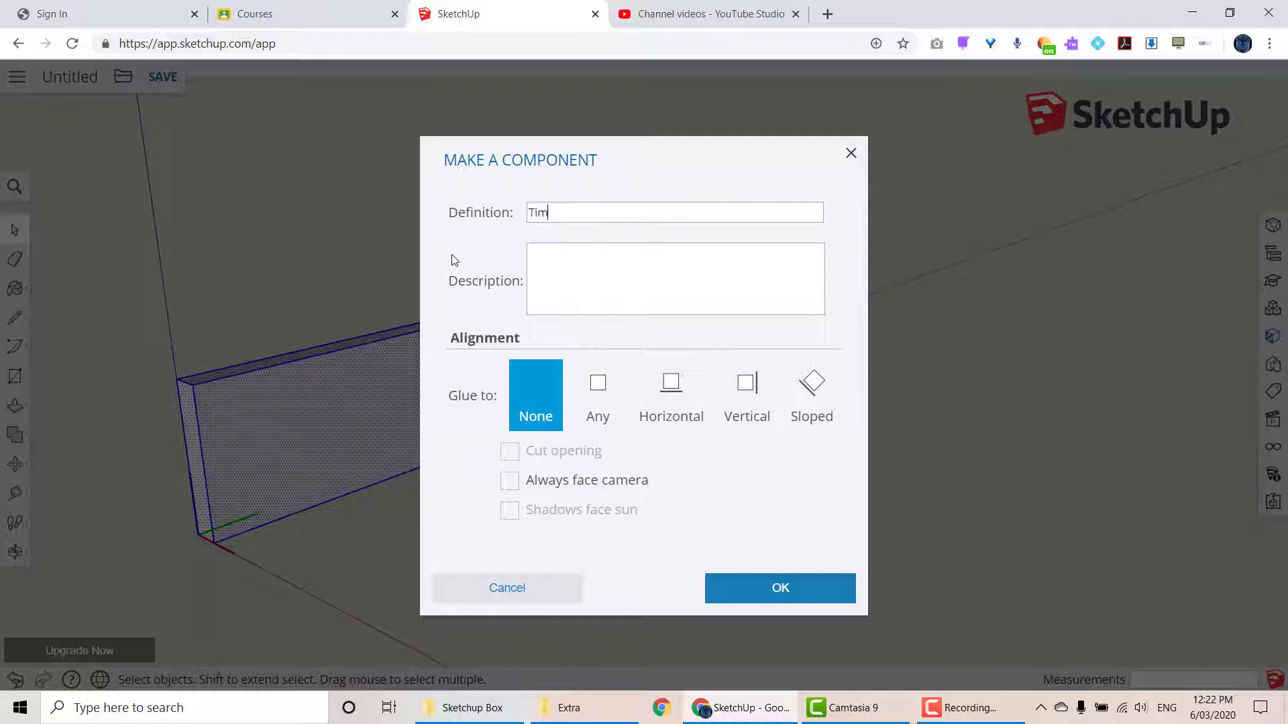
text(im)
key(BackSpace)
key(BackSpace)
key(BackSpace)
text(B)
click(755, 594)
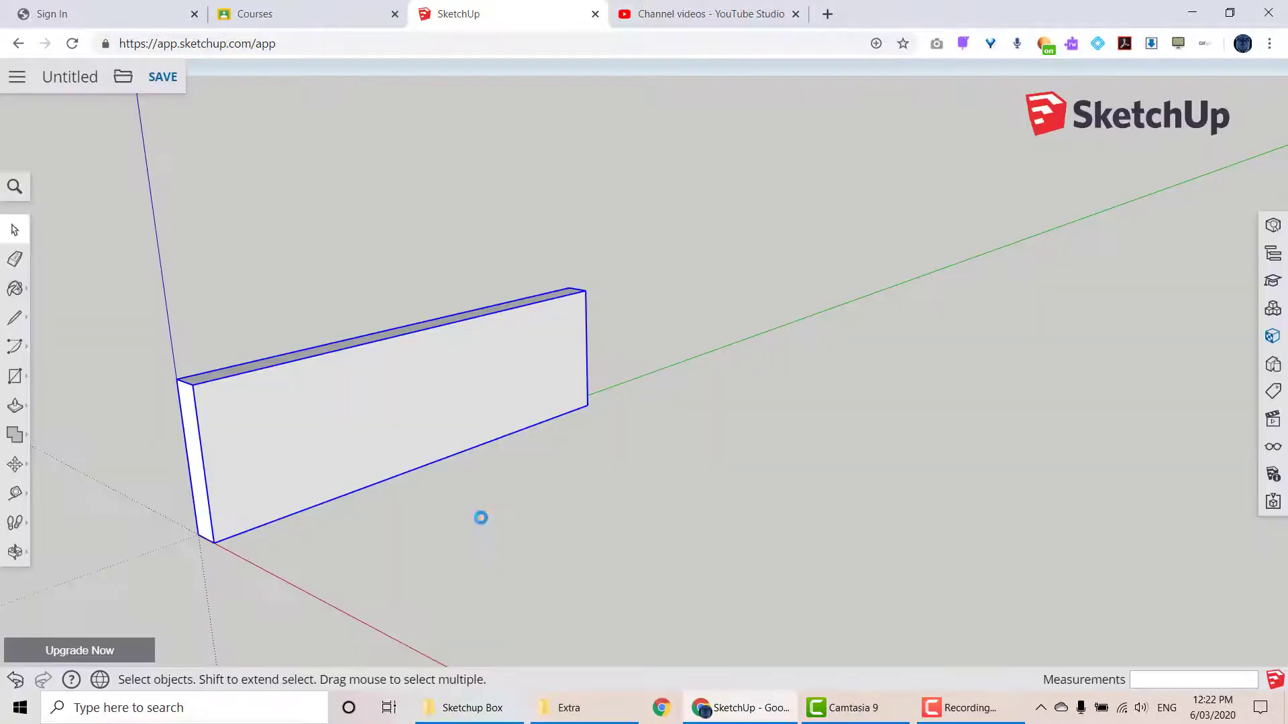
click(15, 464)
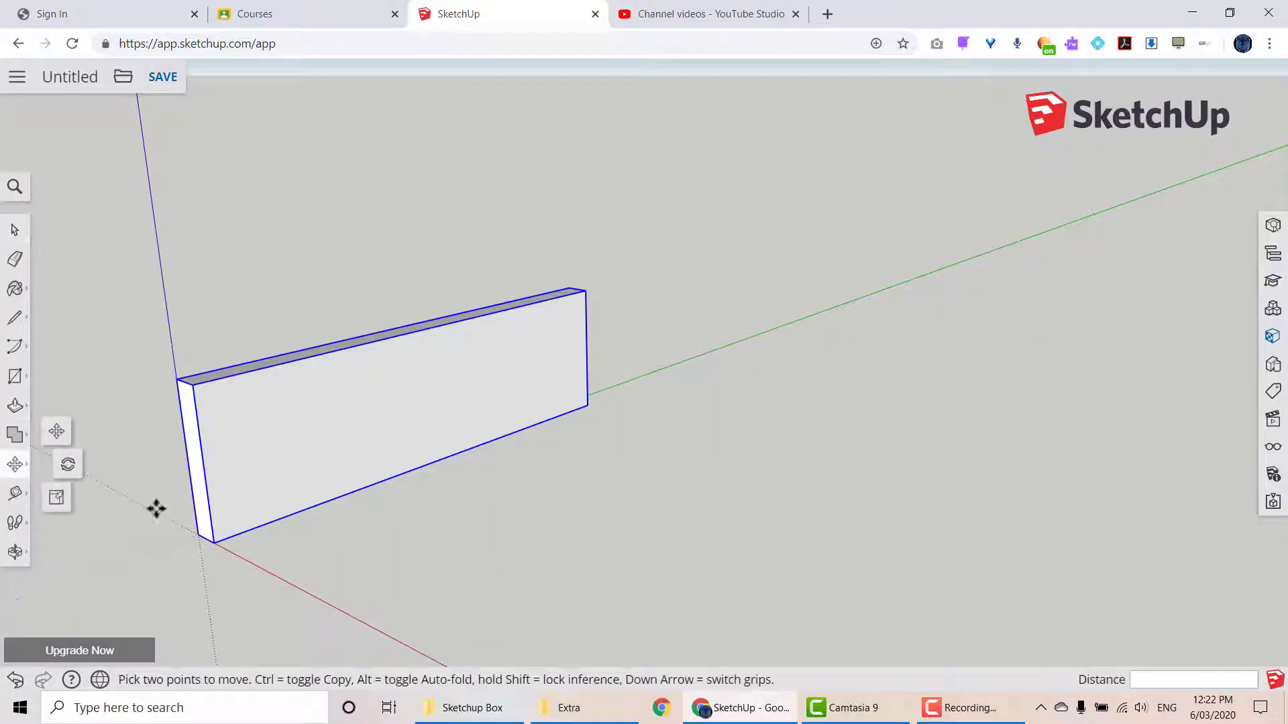
key(ctrl)
click(199, 533)
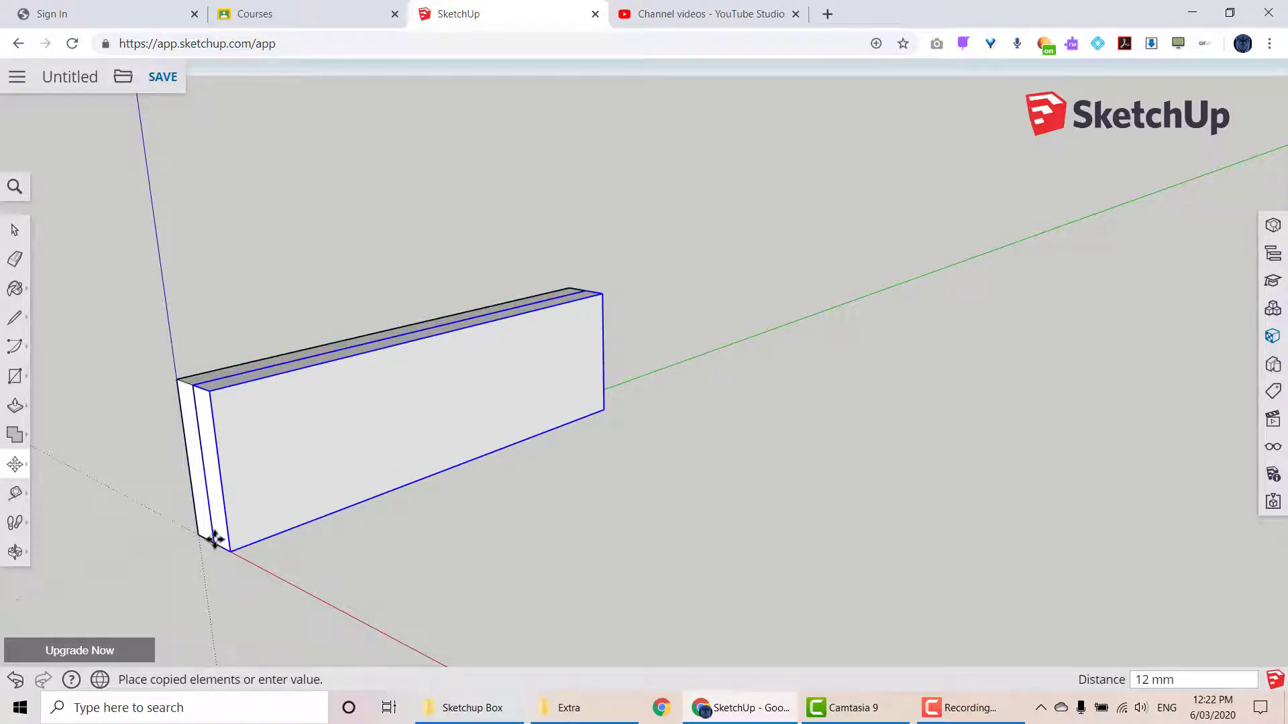
key(Escape)
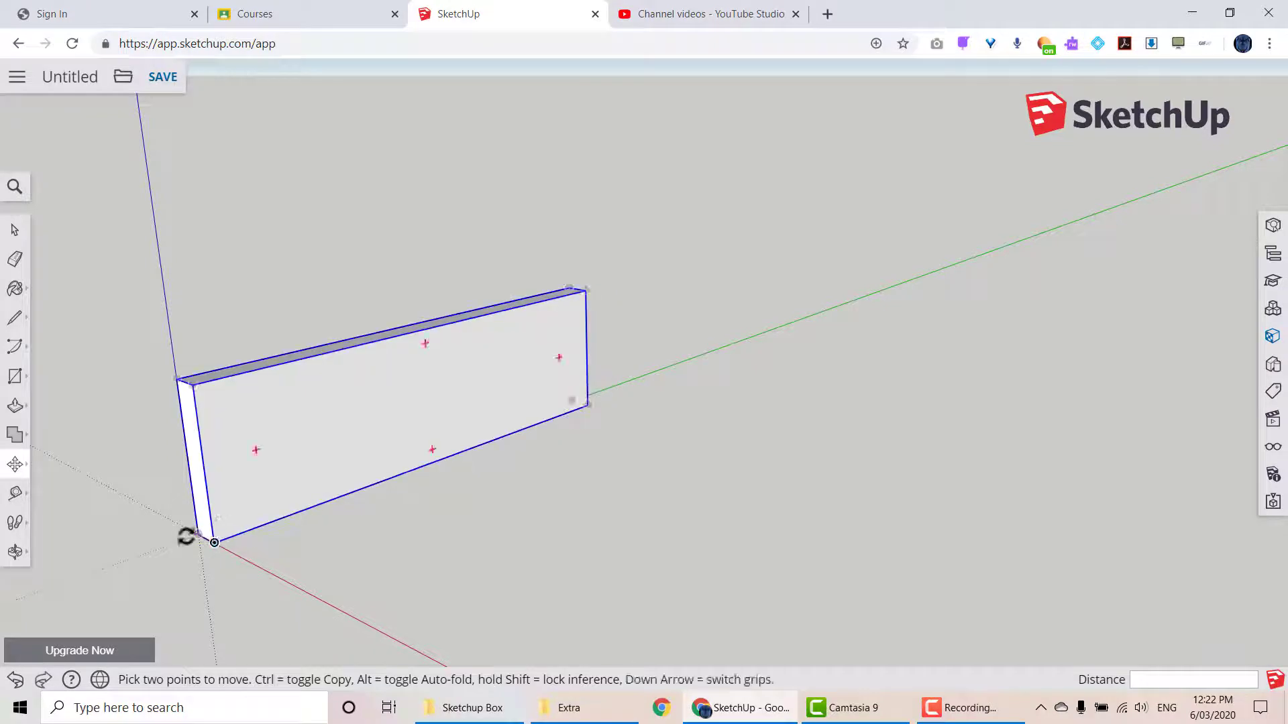
middle_drag(201, 558, 279, 475)
scroll(279, 477, up, 5)
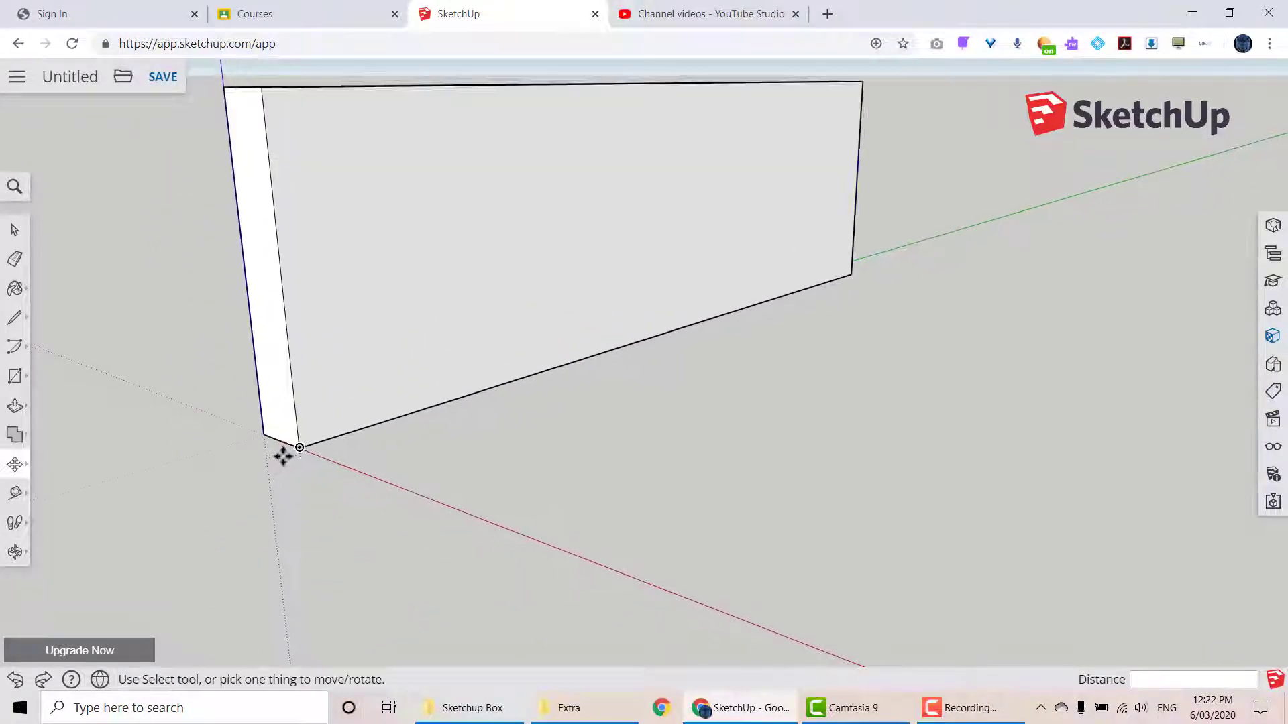
click(264, 431)
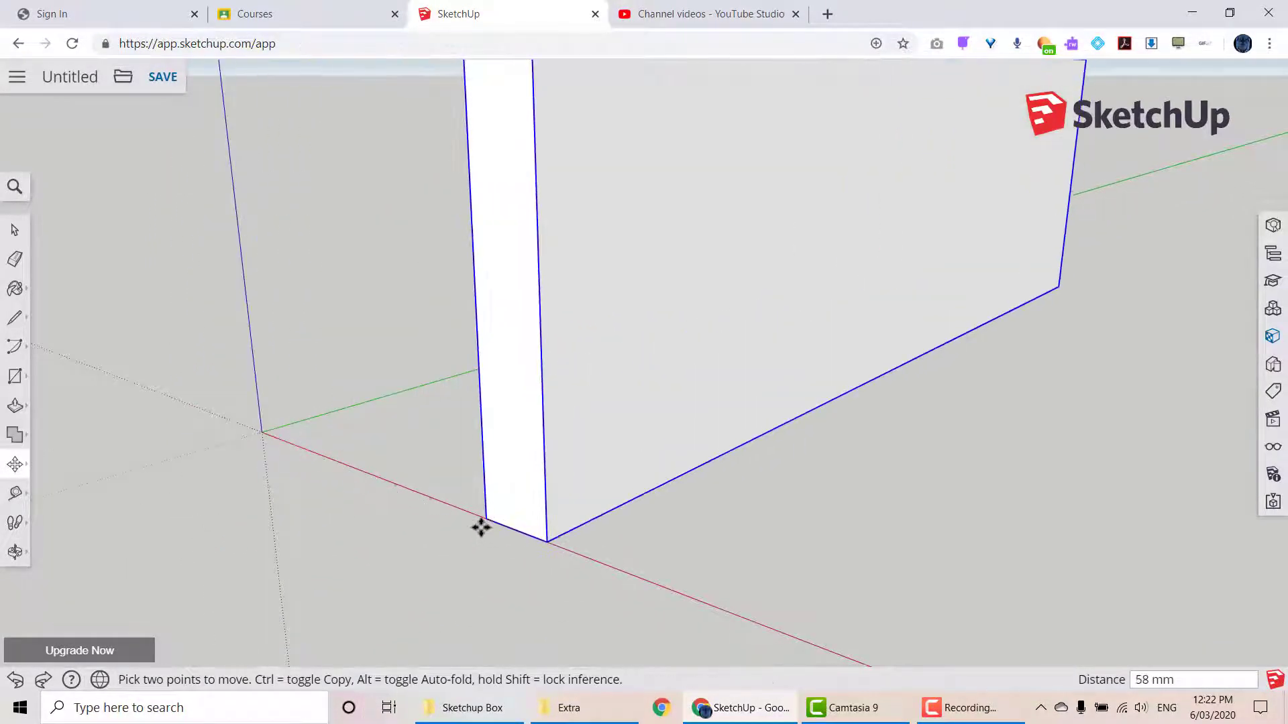
key(ctrl)
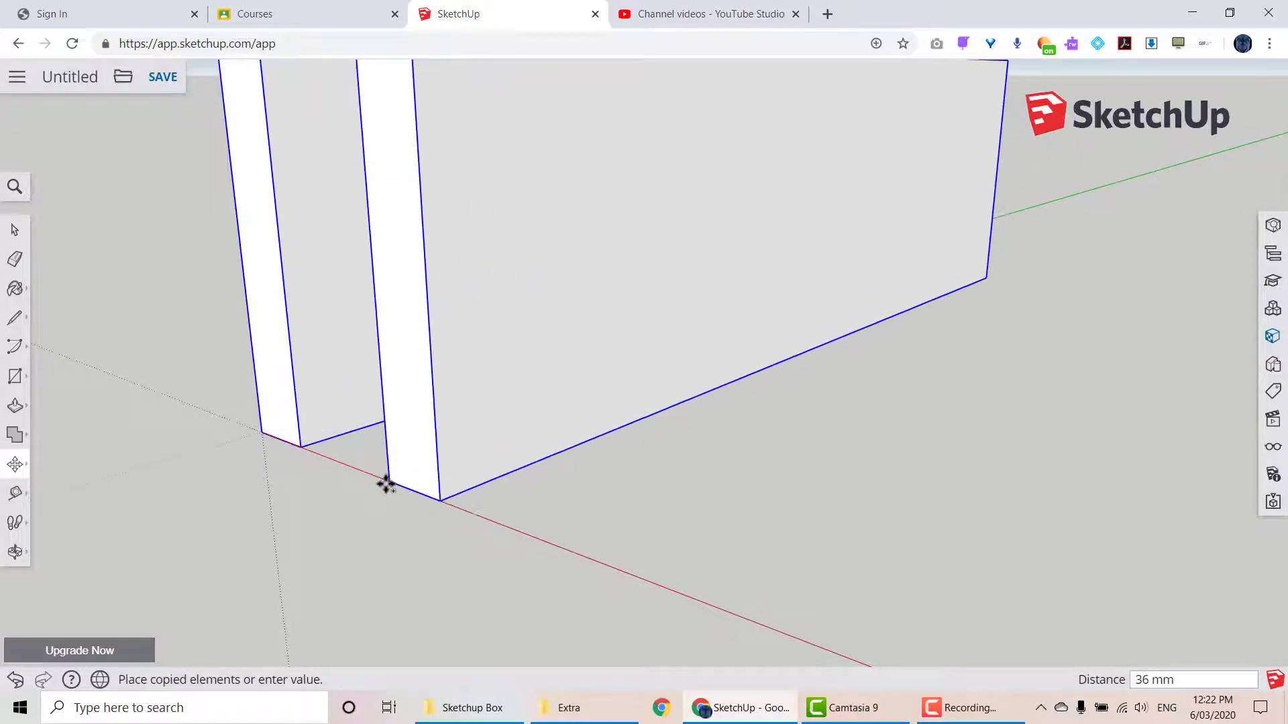
key(Escape)
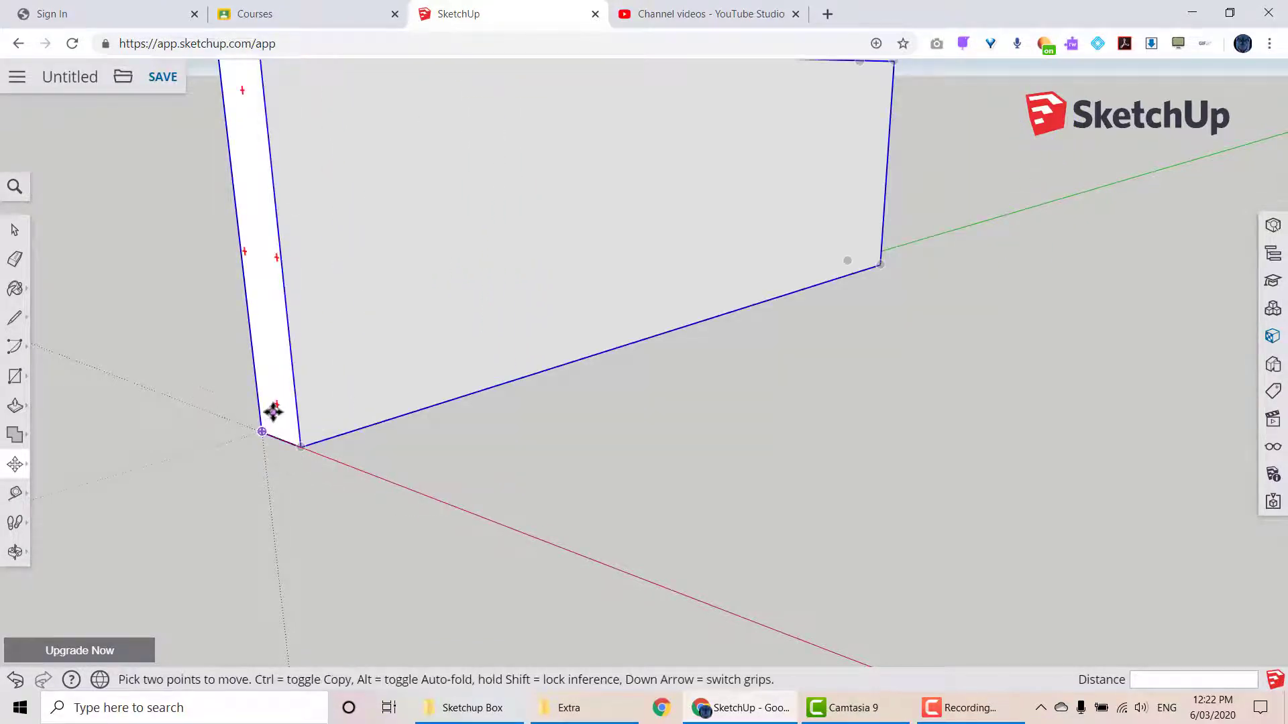
shift+middle_drag(275, 444, 288, 526)
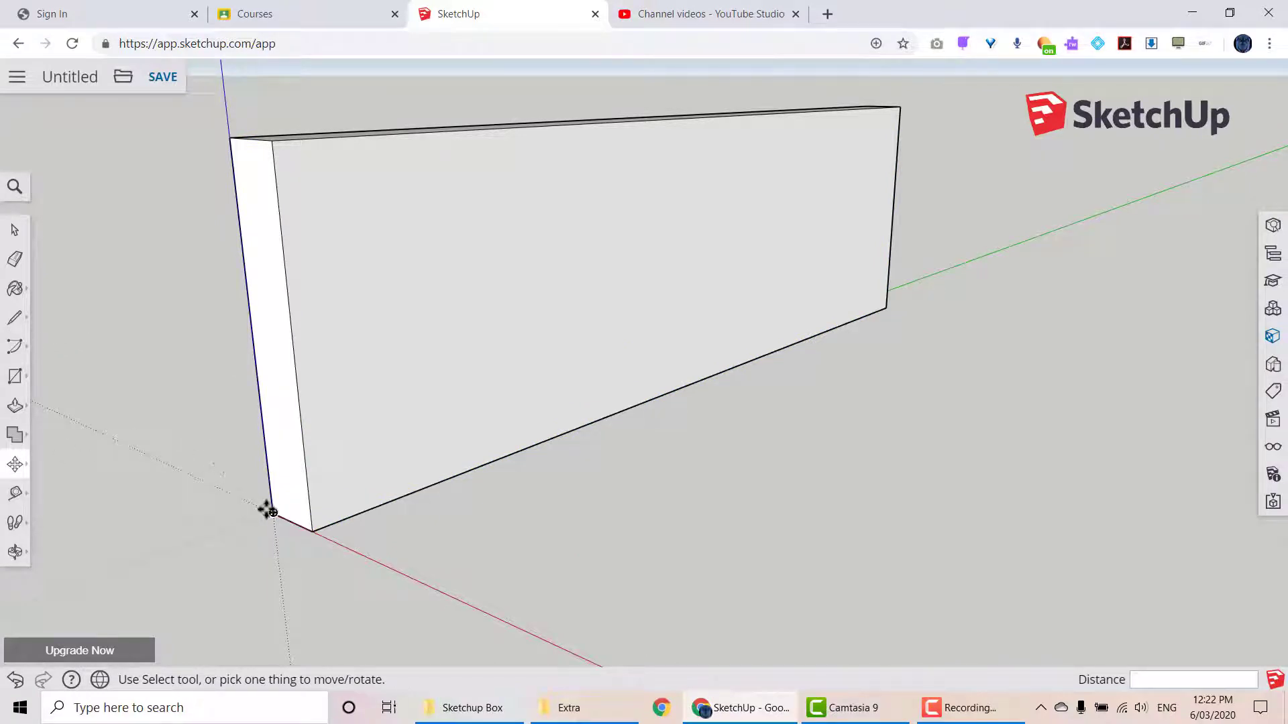
- Copy the board component 12 mm along the red axis with Move and multiply the copy 2x
click(15, 228)
click(292, 296)
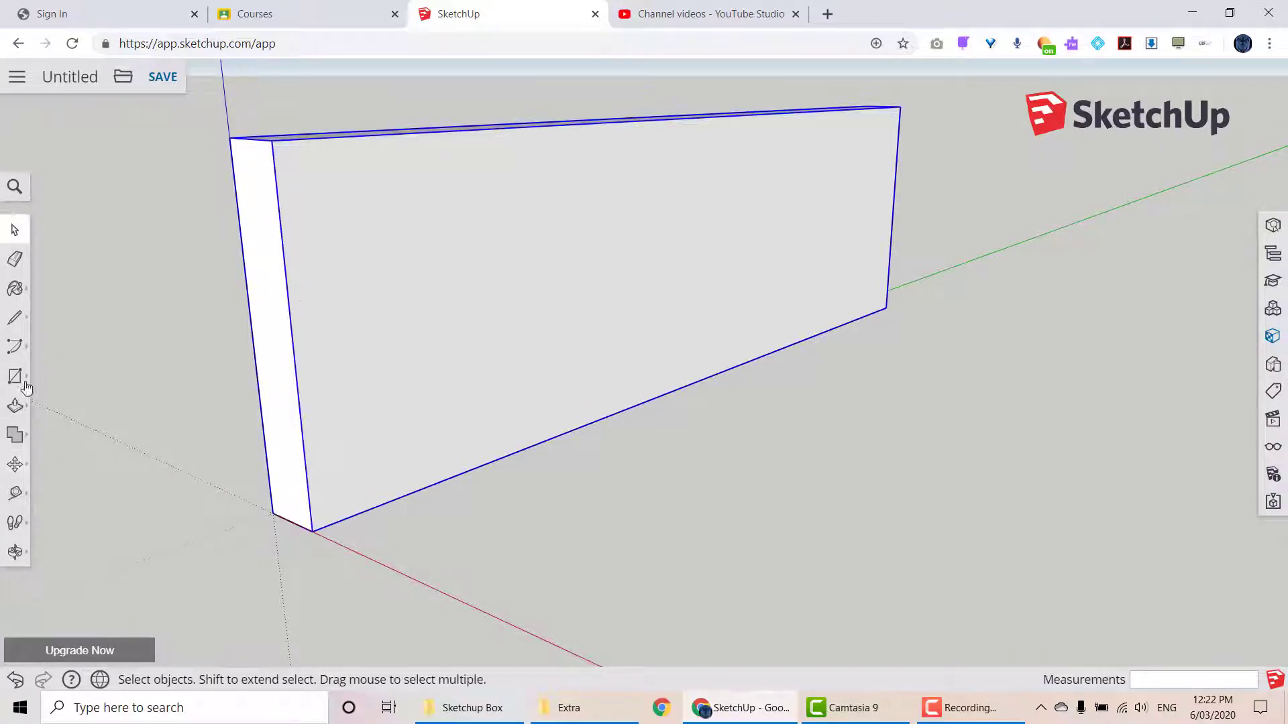
click(15, 463)
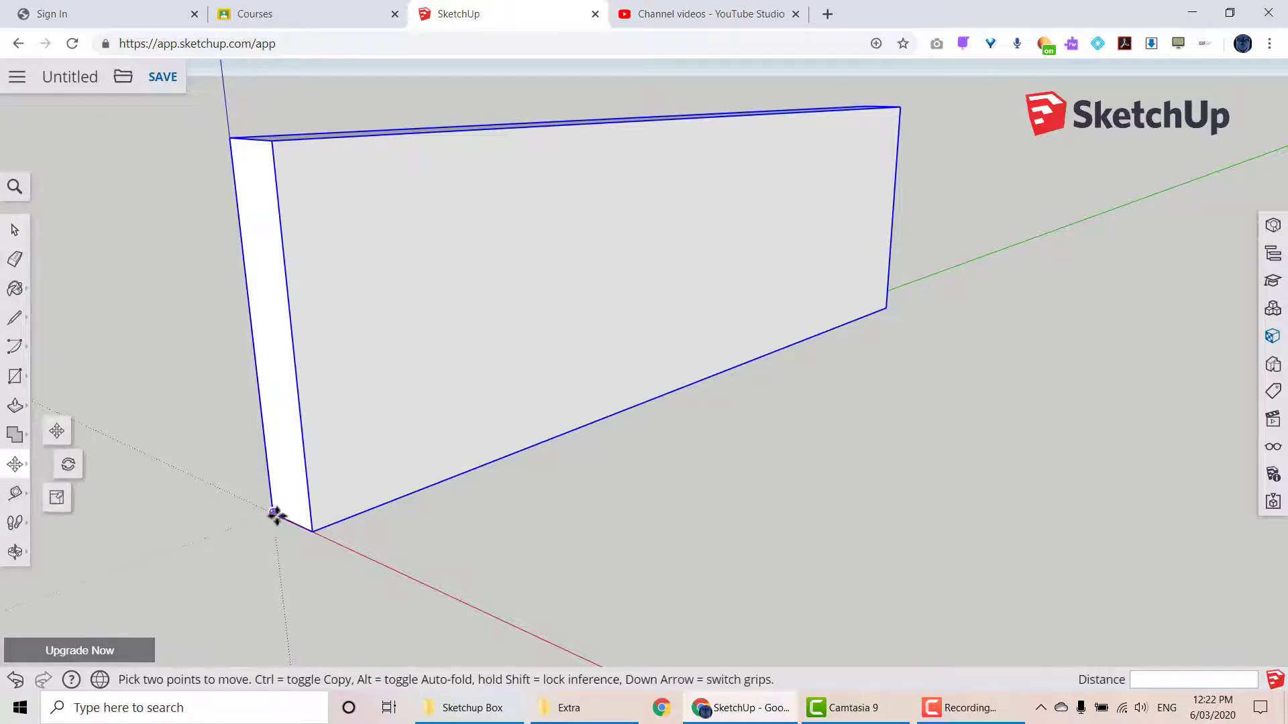
click(275, 515)
key(ctrl)
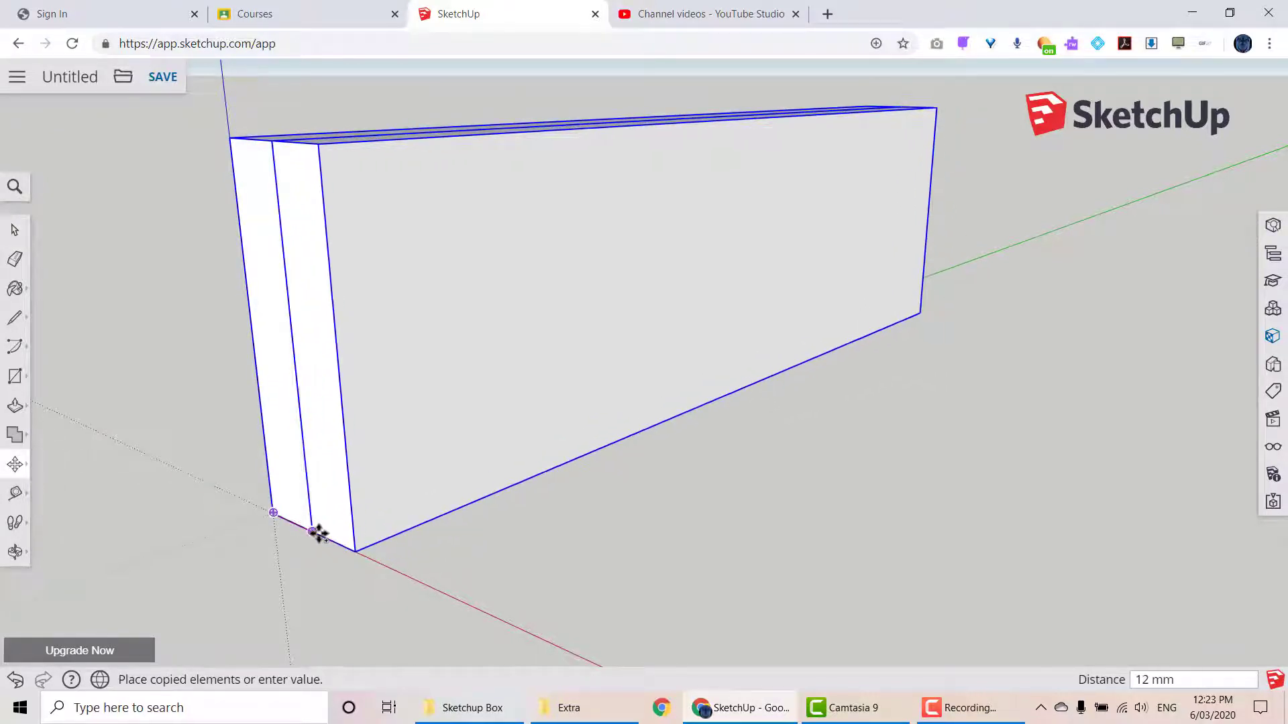
click(316, 534)
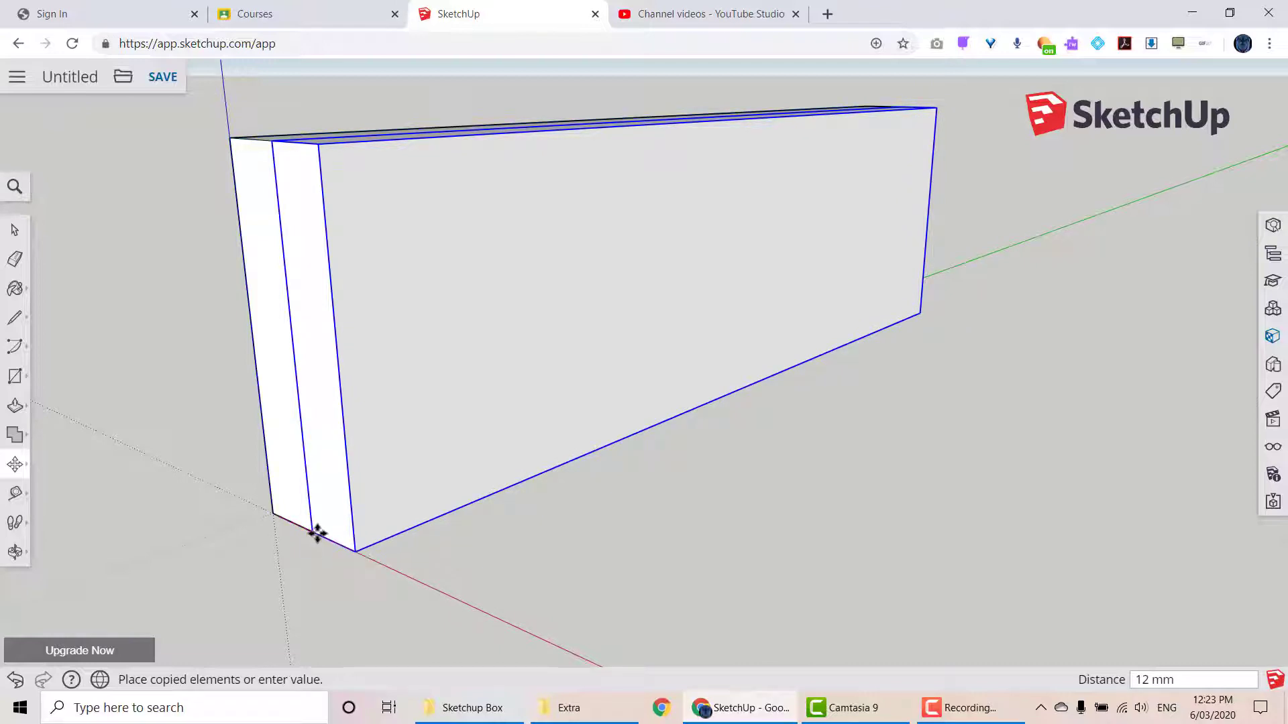
key(Return)
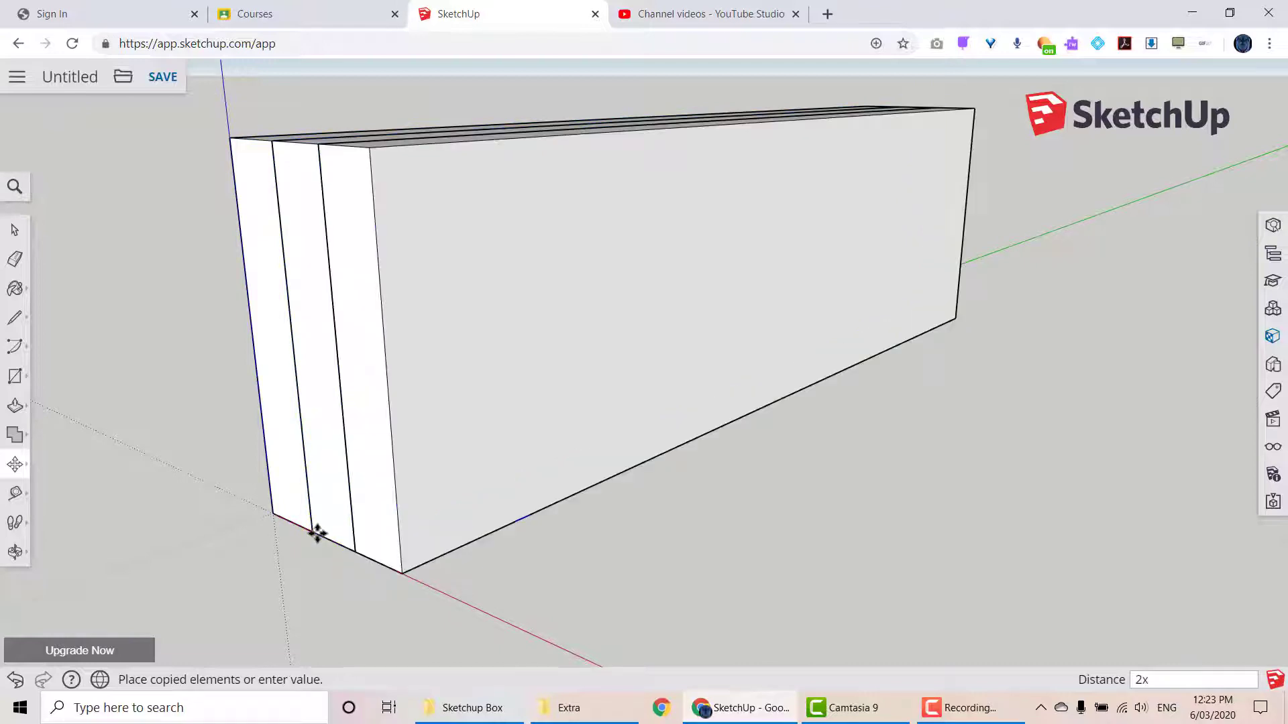
- Copy all three boards from their front bottom corner to the stack's upper back corner and multiply the copy 10x
middle_drag(428, 423, 495, 525)
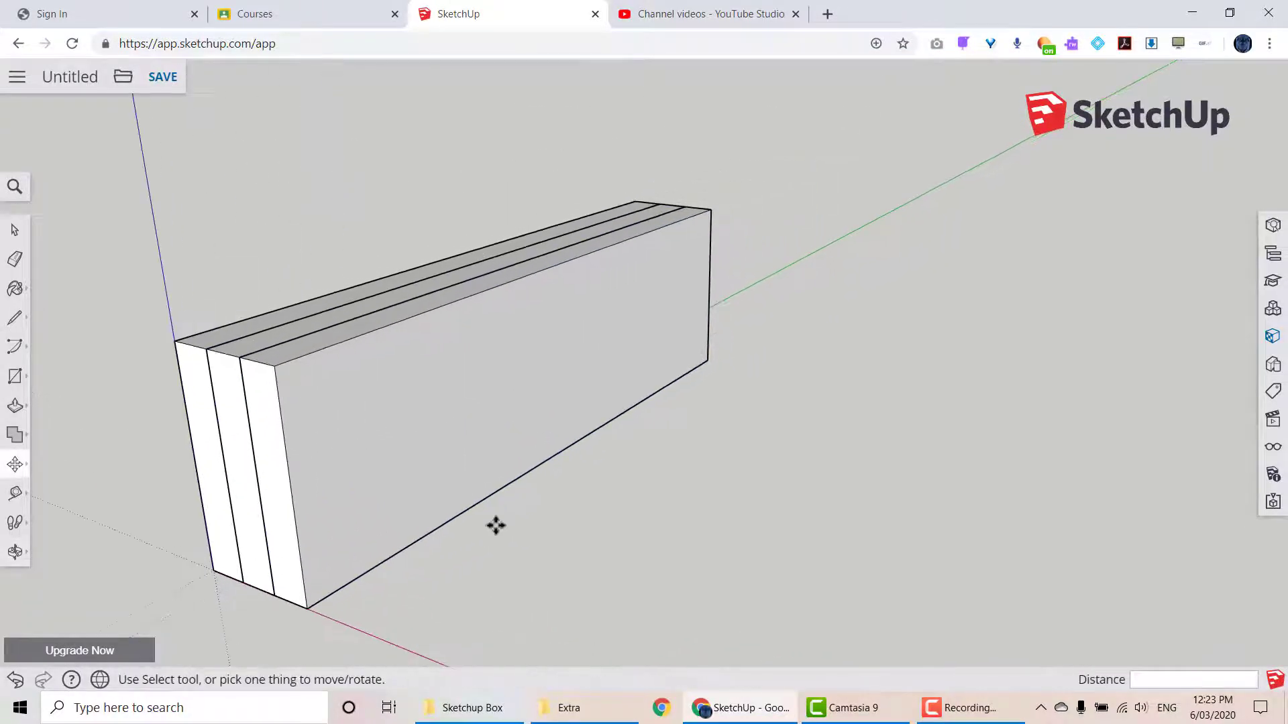
scroll(495, 525, down, 5)
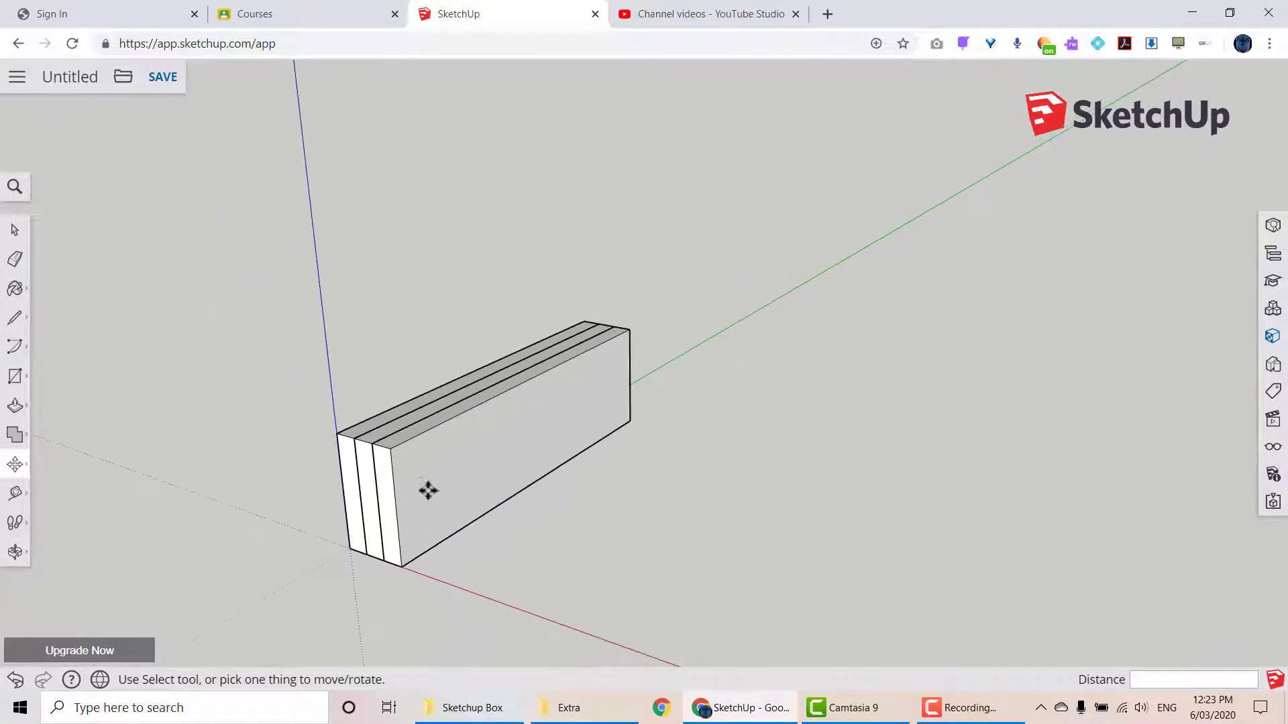
click(14, 230)
drag(222, 279, 782, 579)
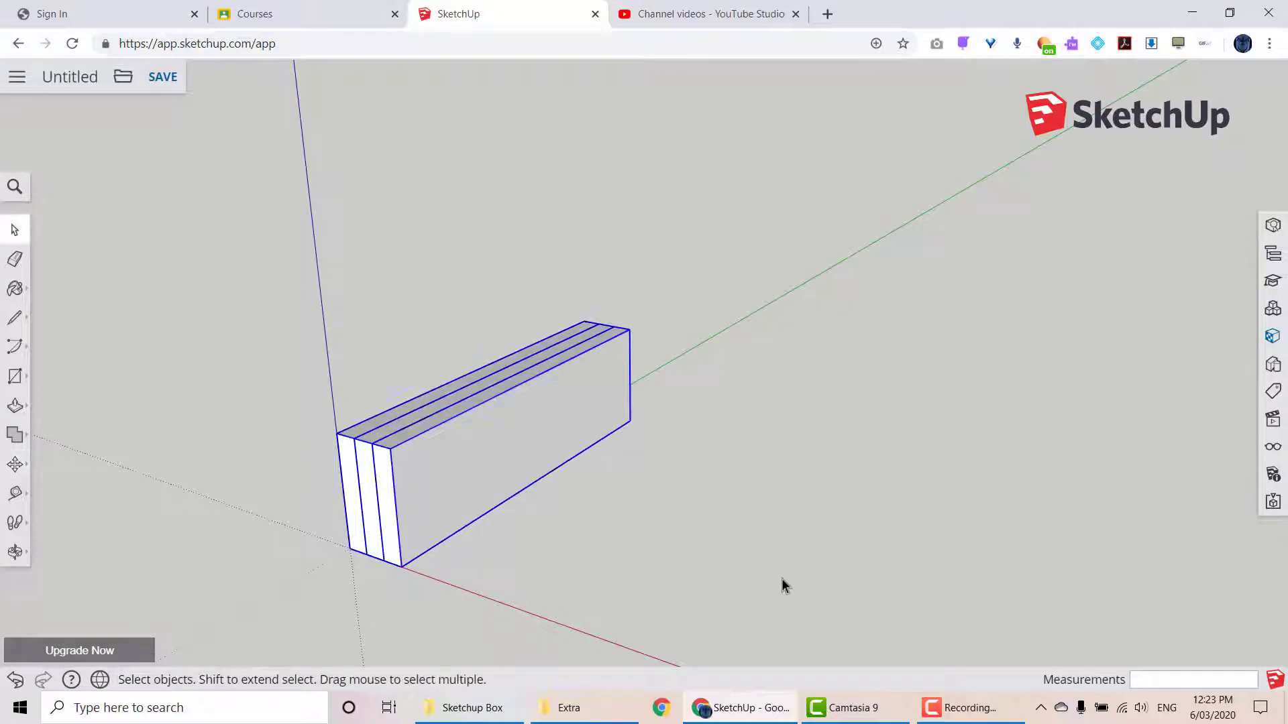
middle_drag(782, 578, 570, 568)
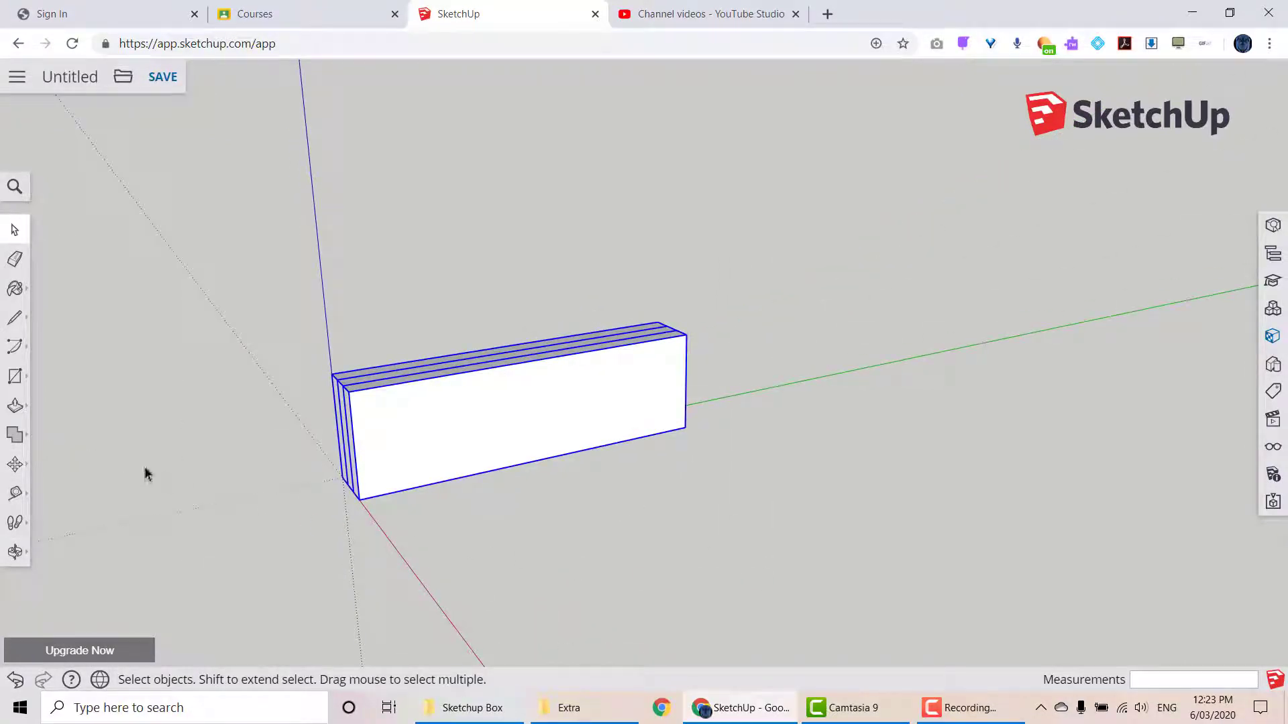
click(14, 464)
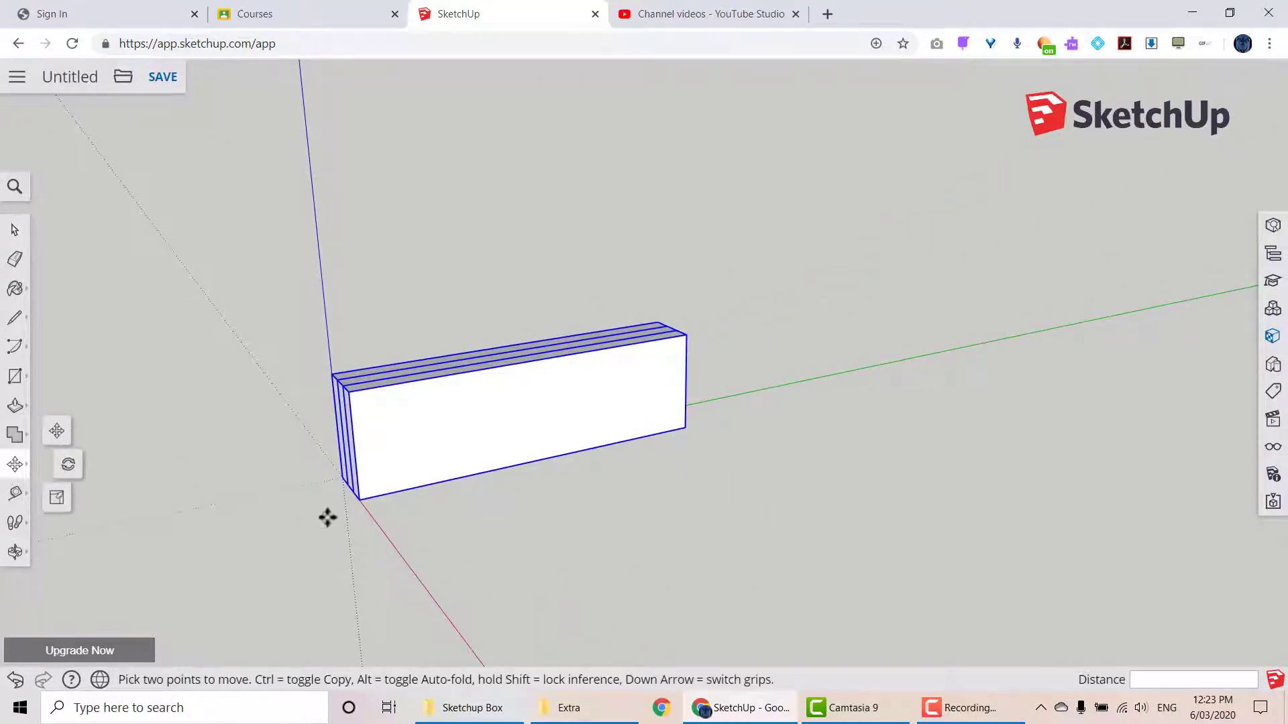
click(355, 493)
key(ctrl)
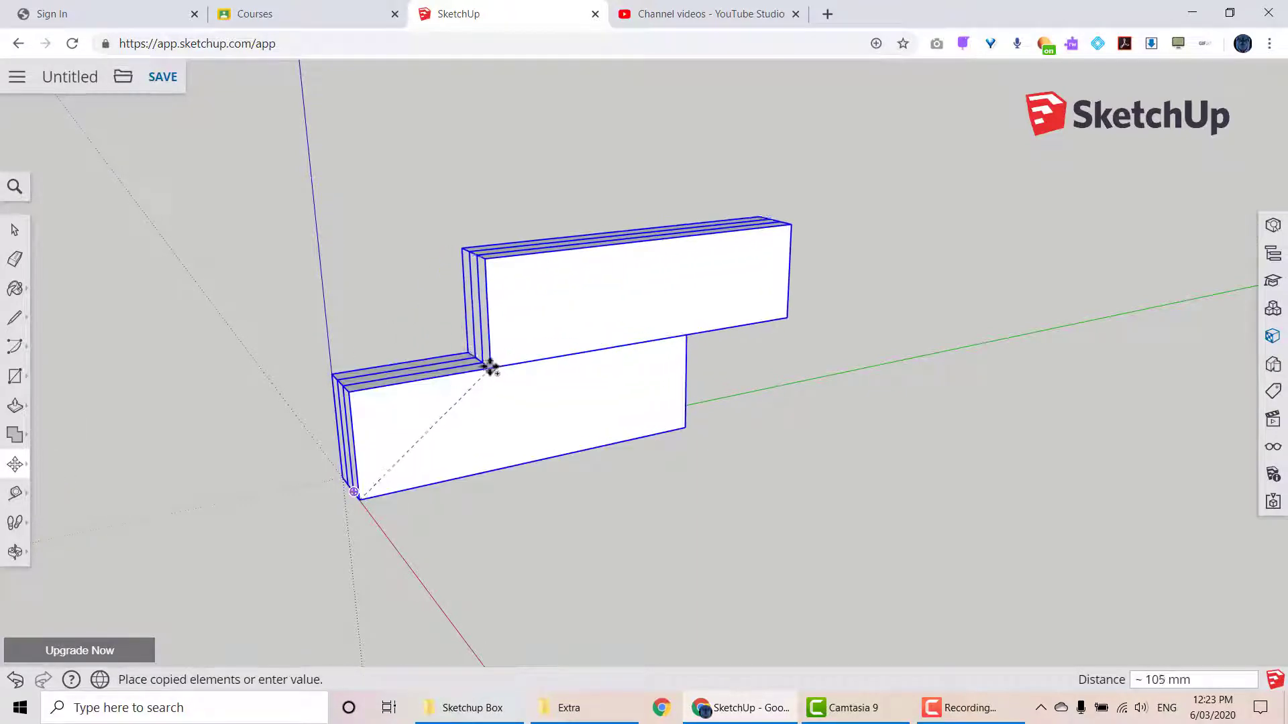
click(328, 376)
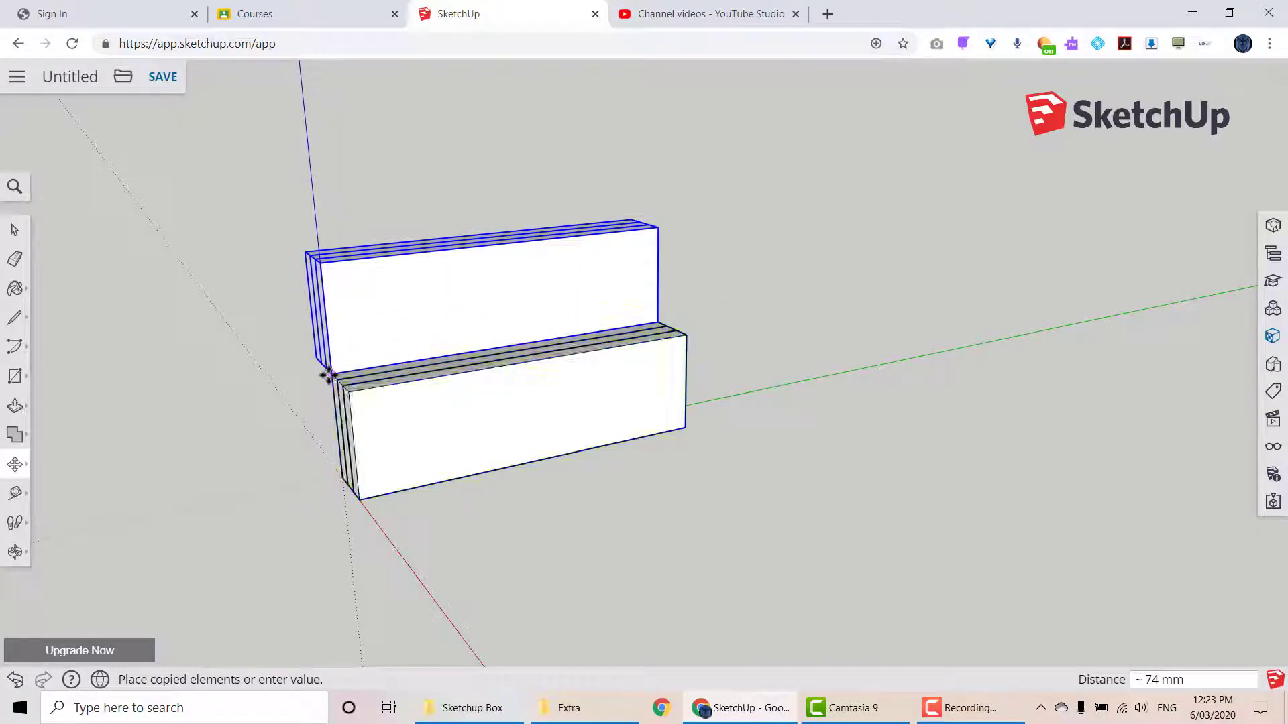
text(10x)
key(Return)
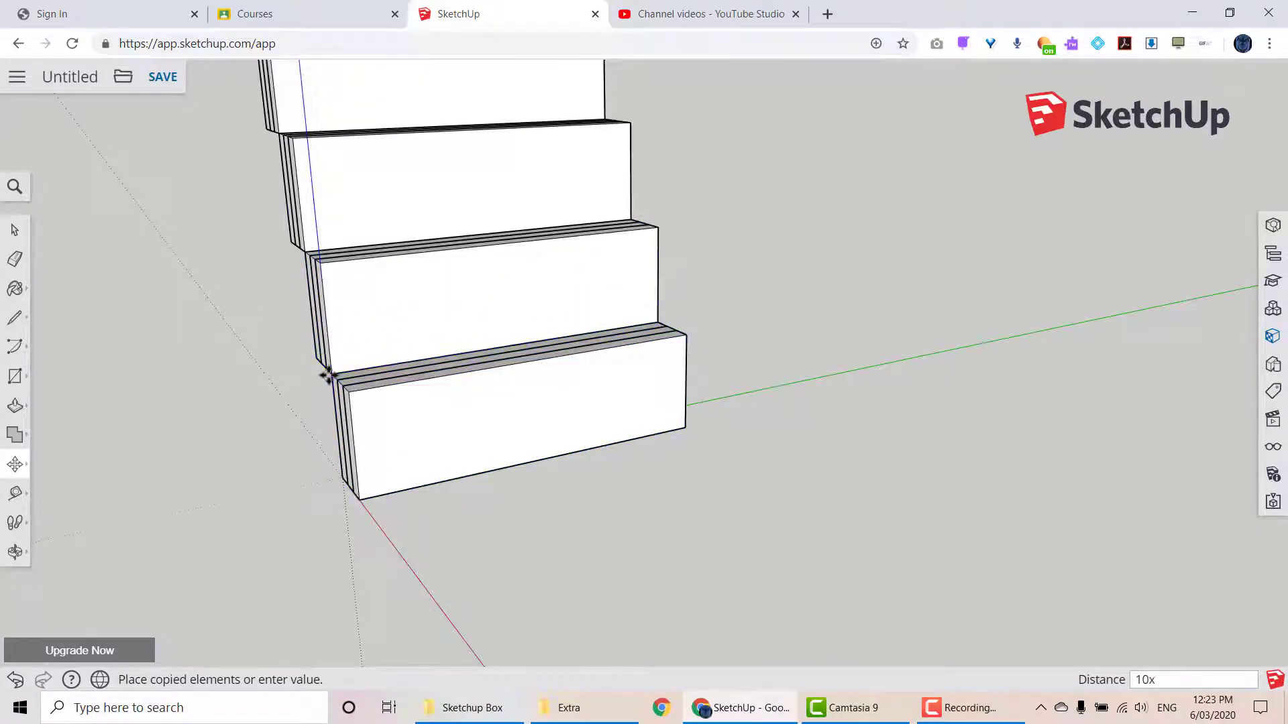
- Delete all the stair-stepped copies above, keeping only the original three boards at the origin
middle_drag(319, 370, 625, 444)
scroll(681, 595, down, 3)
middle_drag(598, 517, 595, 379)
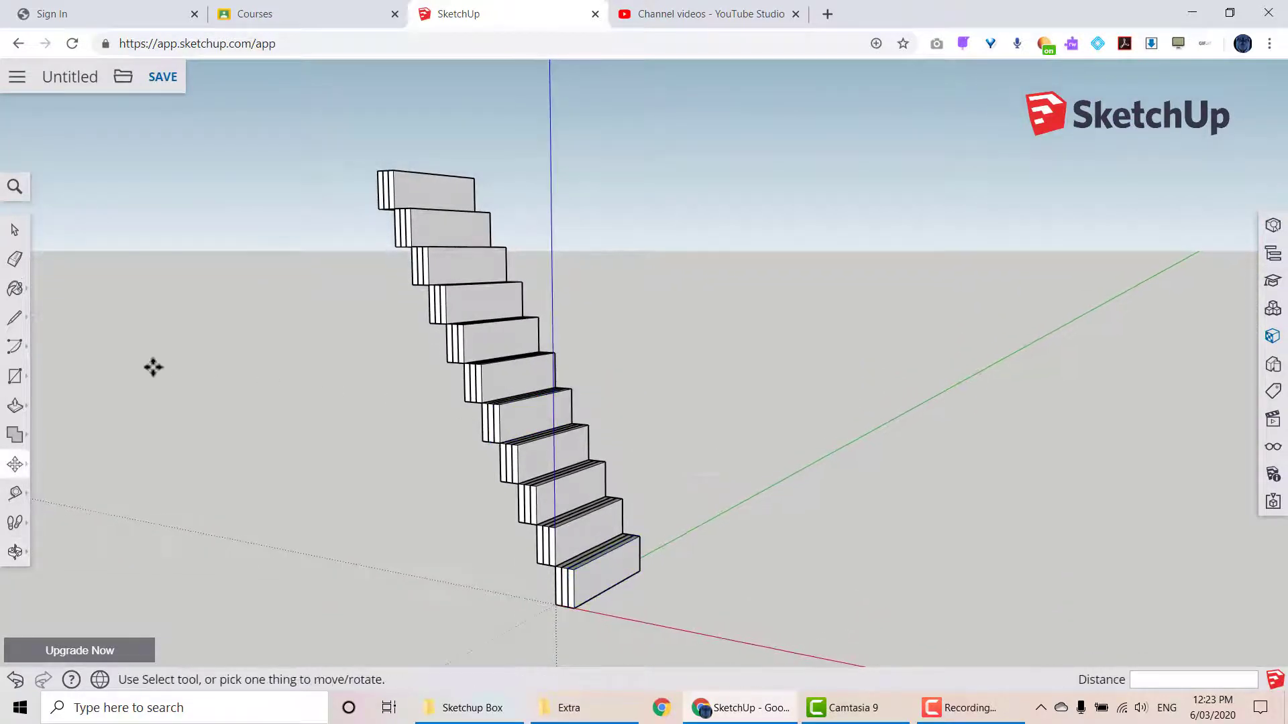
click(15, 229)
drag(309, 103, 332, 89)
key(Delete)
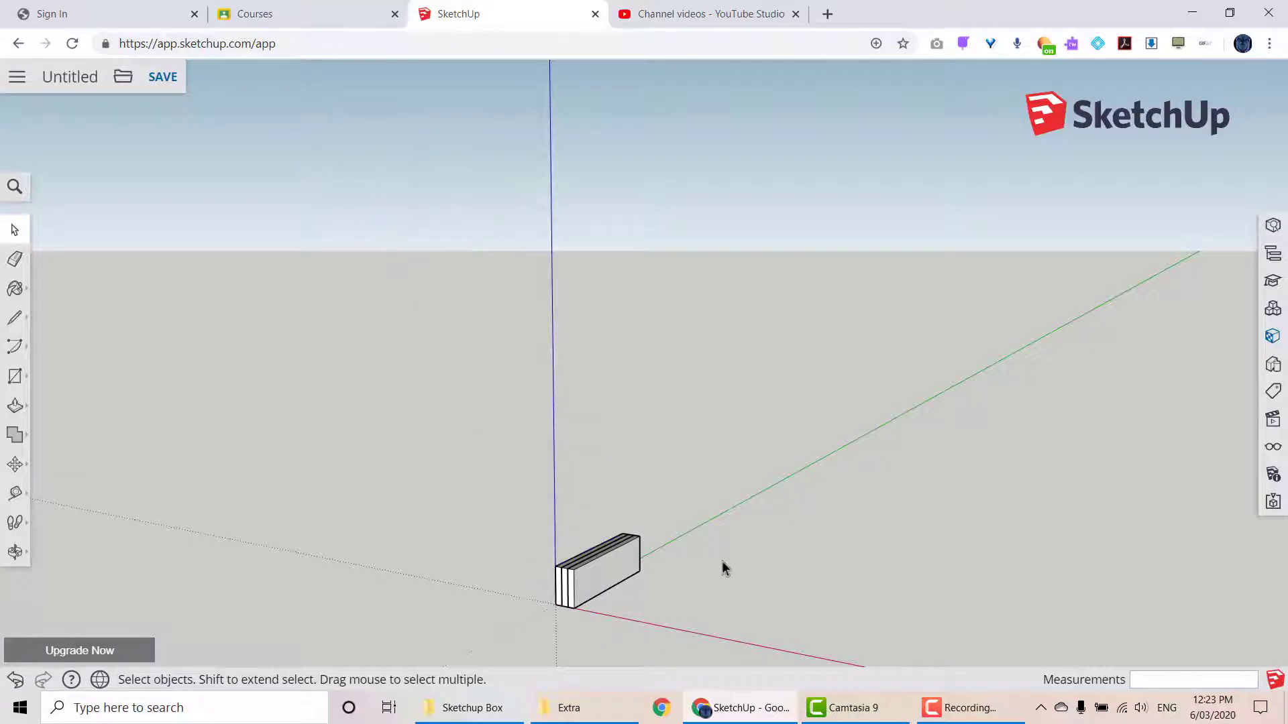
middle_drag(724, 569, 609, 417)
scroll(618, 448, up, 5)
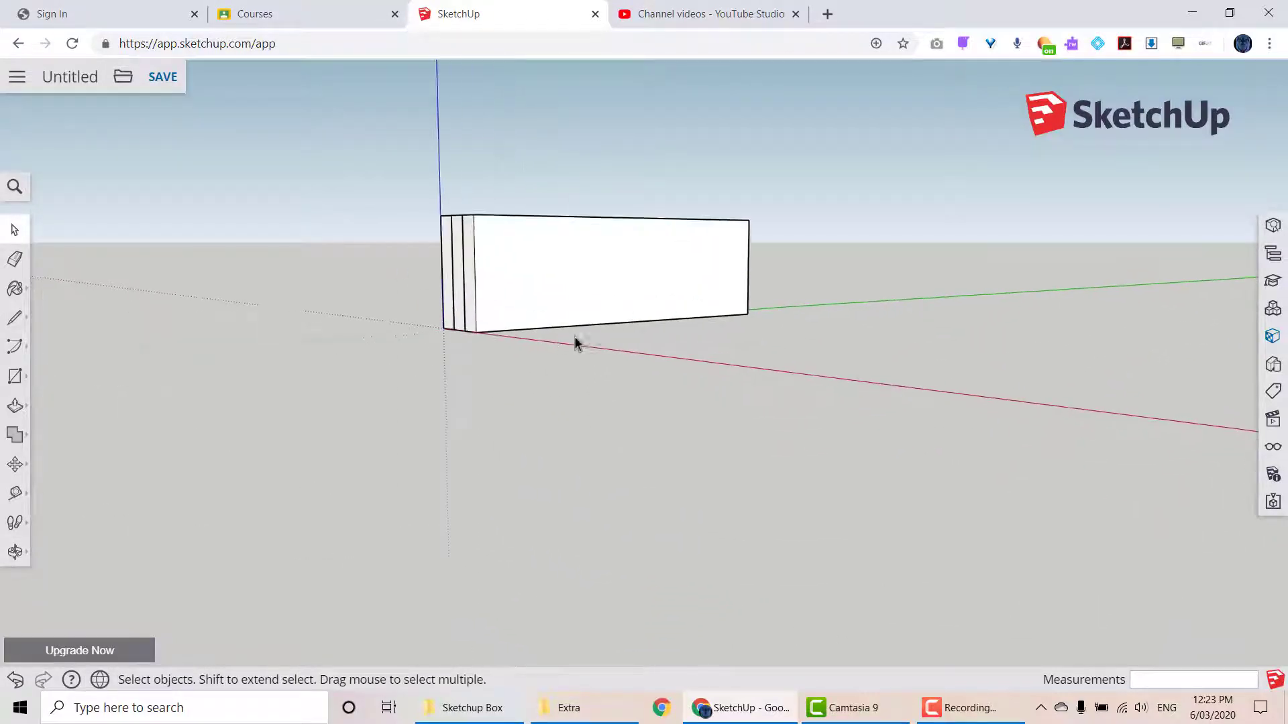
- Move the outermost board straight down from its upper inner corner to the lower corner of the neighbouring board
scroll(535, 290, up, 2)
middle_drag(535, 291, 540, 522)
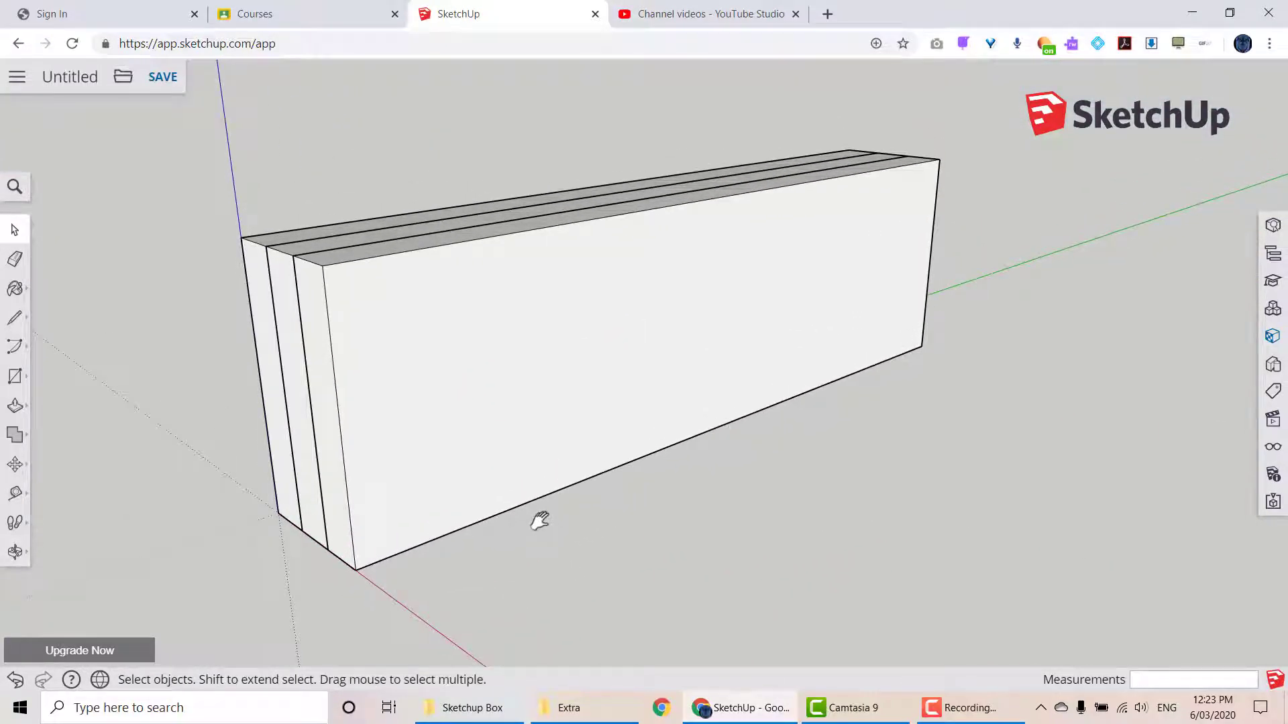
middle_drag(440, 477, 511, 517)
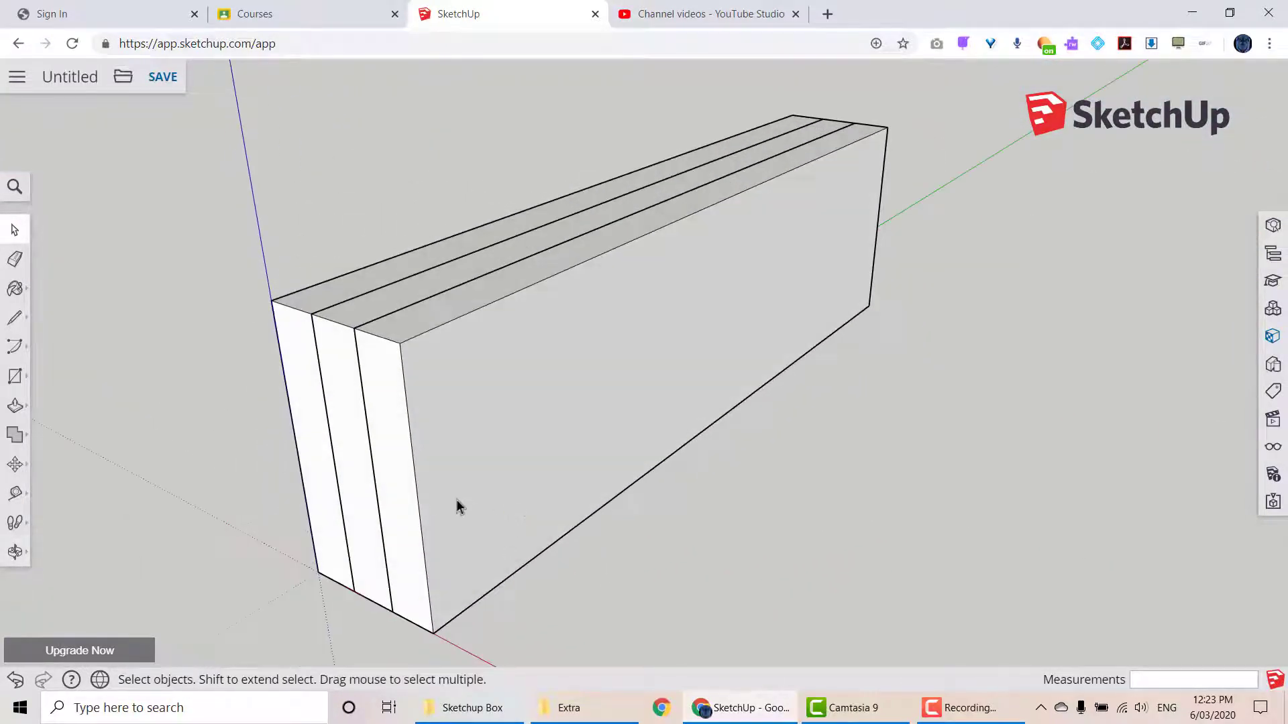
scroll(447, 475, down, 2)
middle_drag(445, 477, 448, 445)
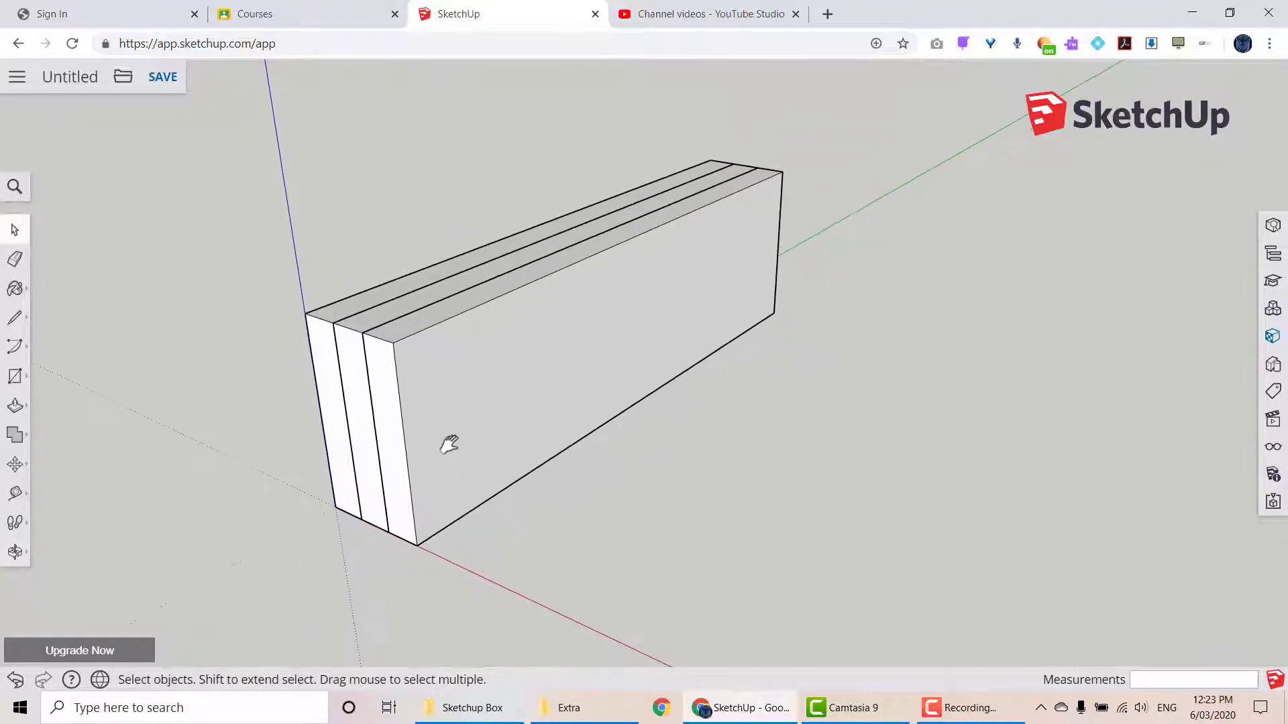
click(15, 464)
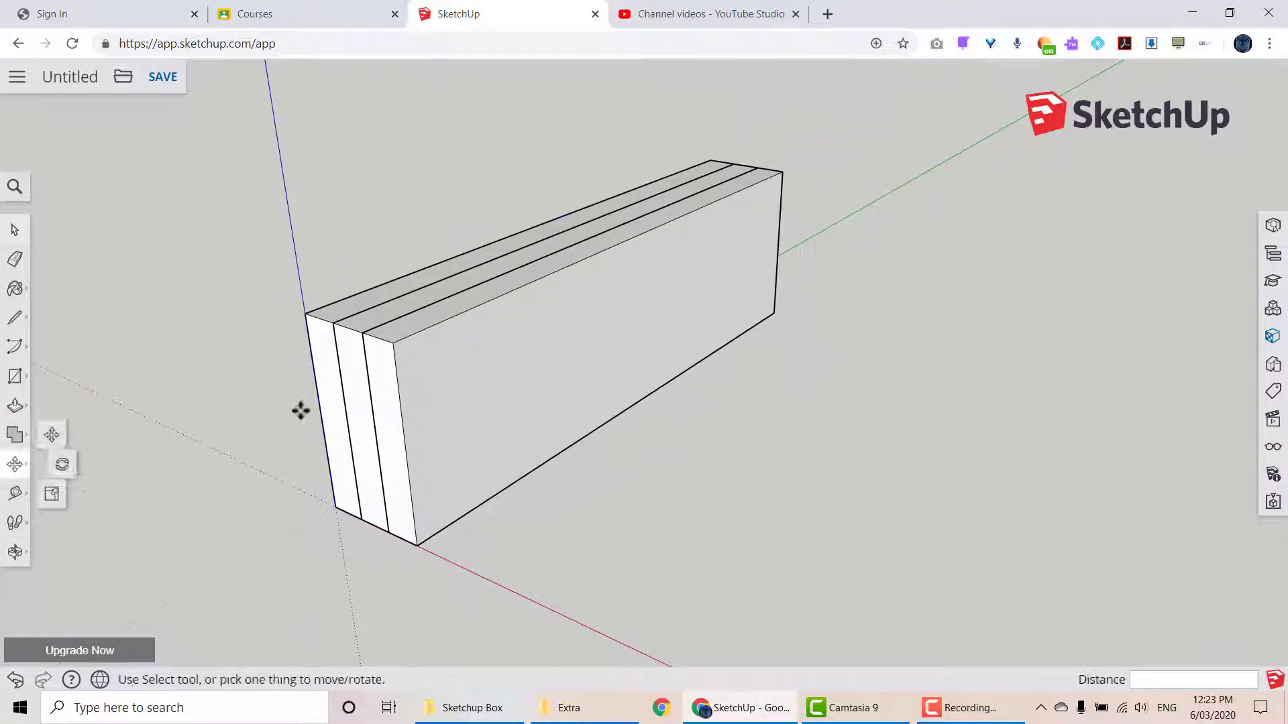
click(368, 347)
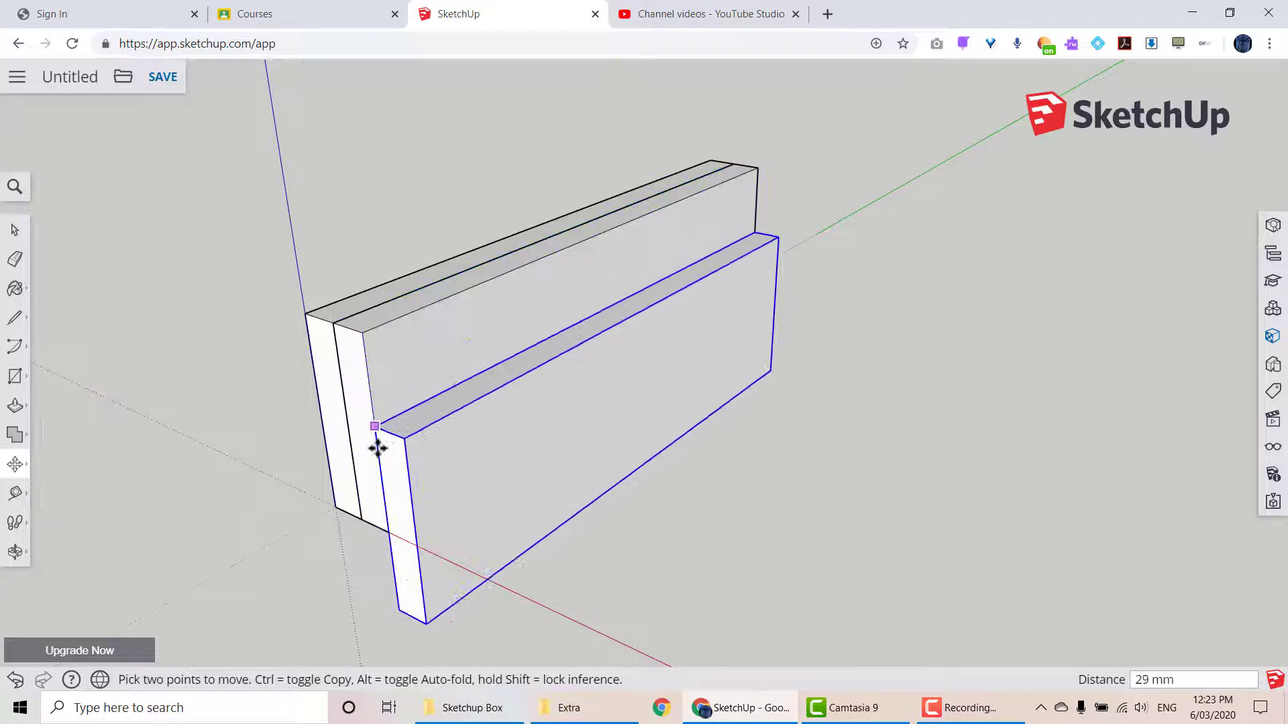
click(388, 531)
- Examine the arrangement of the two upright boards and the lowered board from several angles, selecting individual boards
scroll(358, 475, down, 2)
middle_drag(368, 489, 315, 321)
click(26, 234)
click(357, 322)
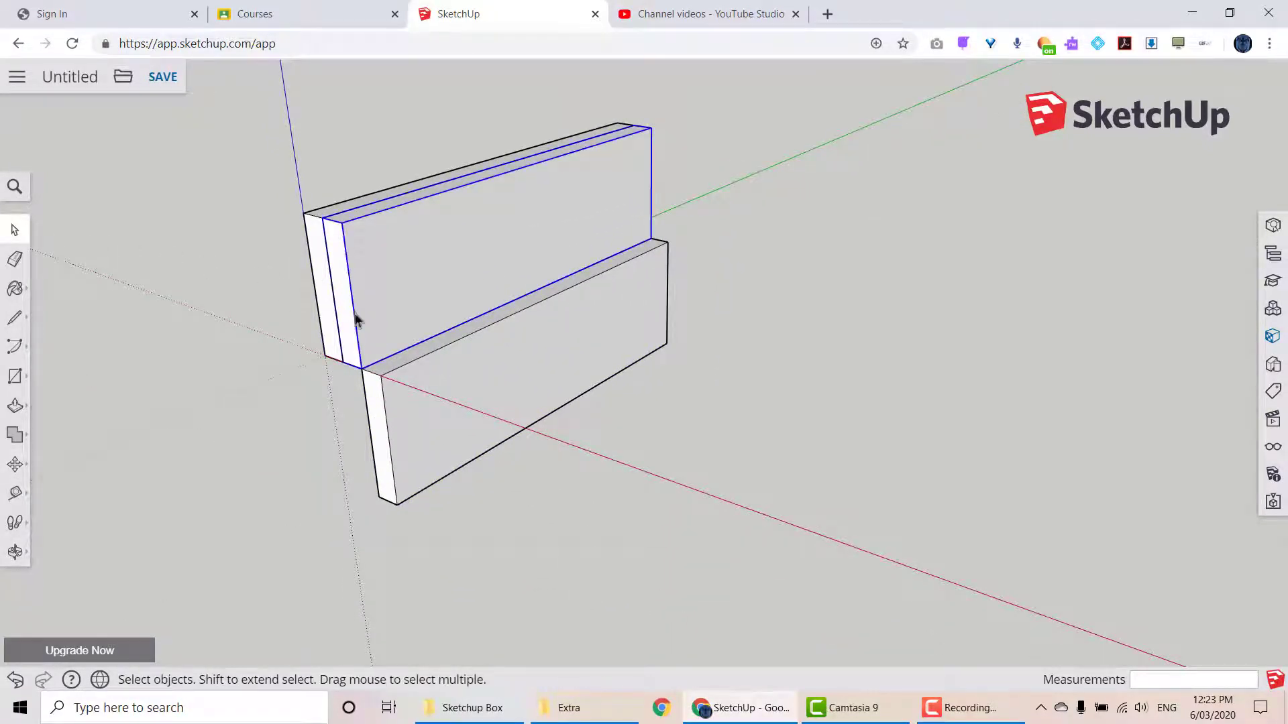
shift+click(407, 408)
click(305, 327)
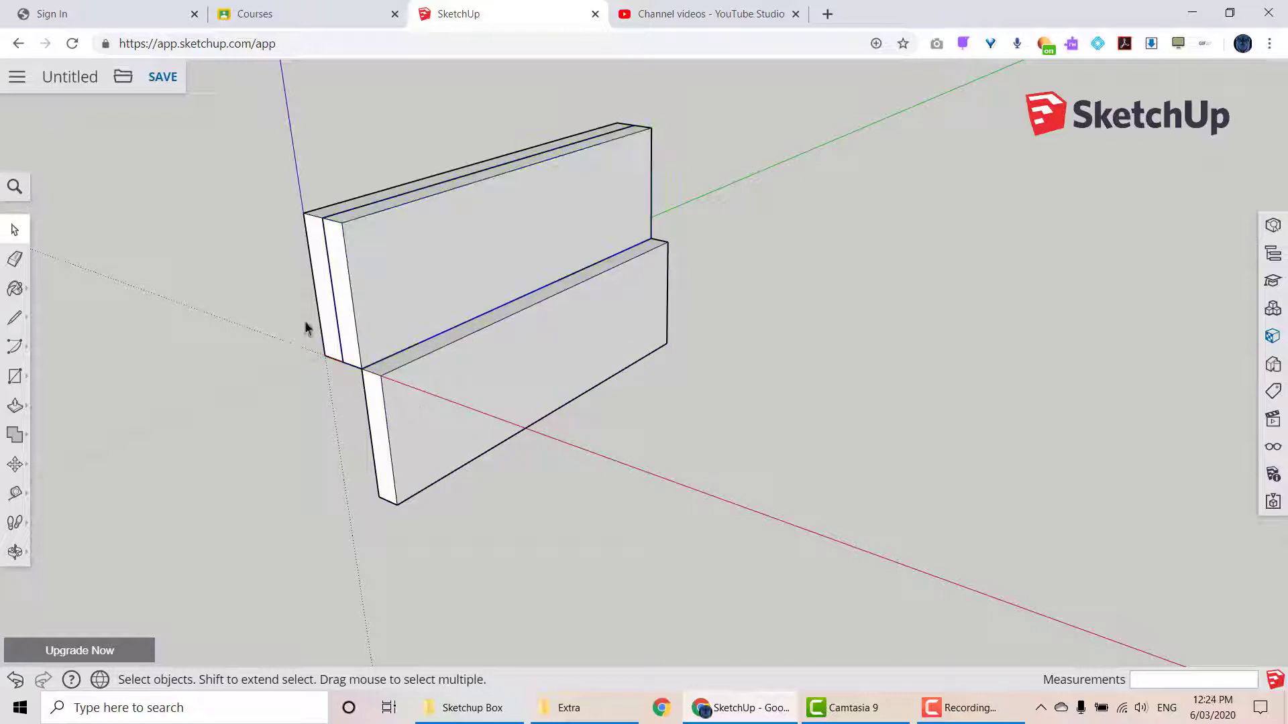
click(328, 326)
middle_drag(328, 326, 351, 359)
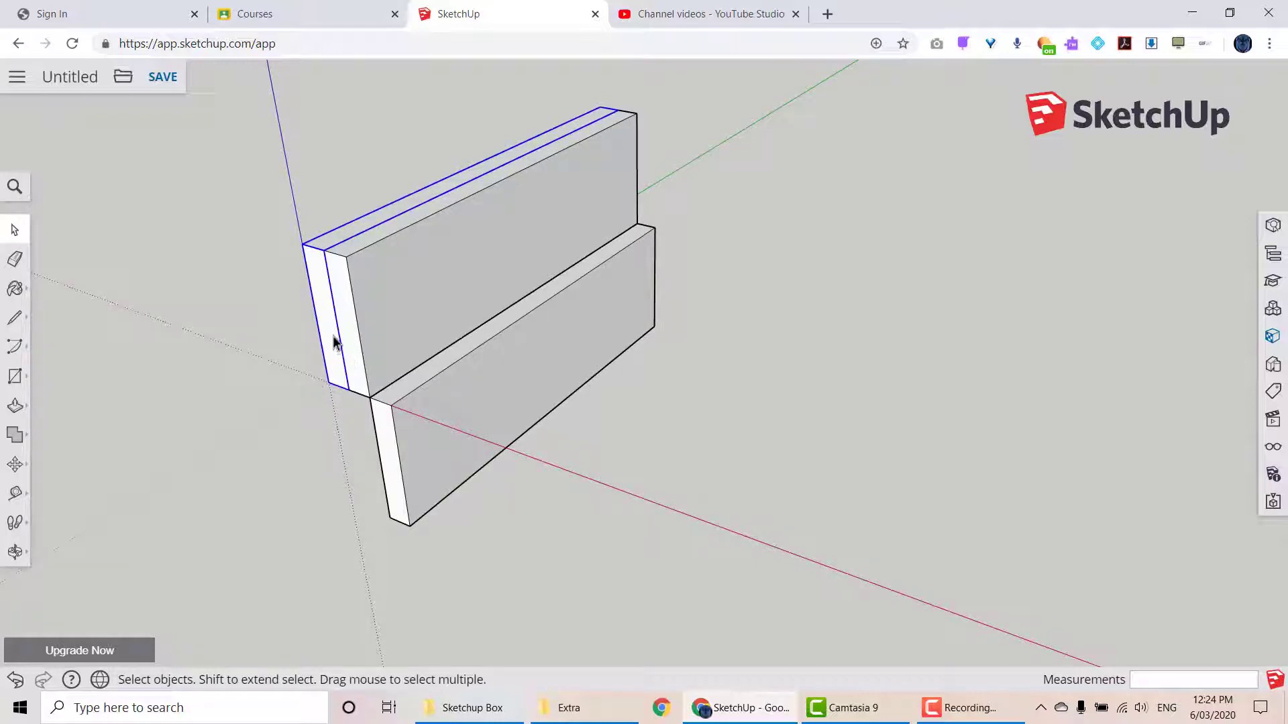
middle_drag(308, 339, 477, 259)
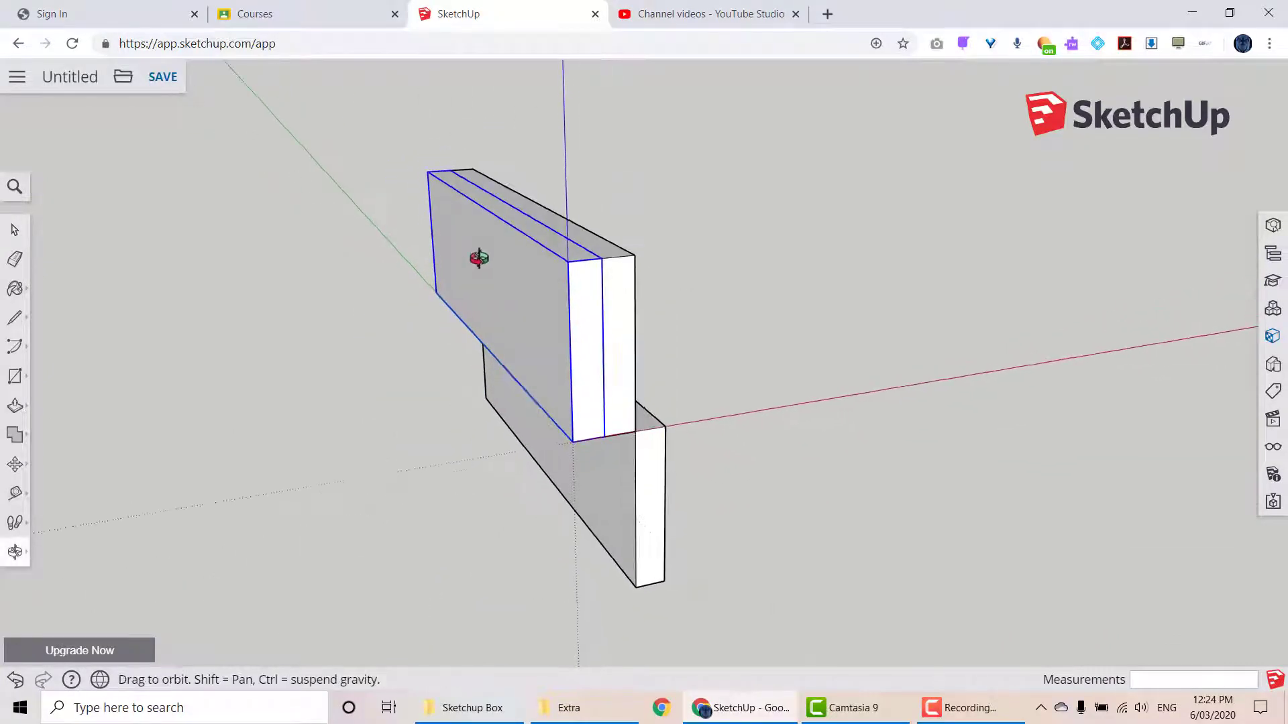
middle_drag(565, 298, 285, 389)
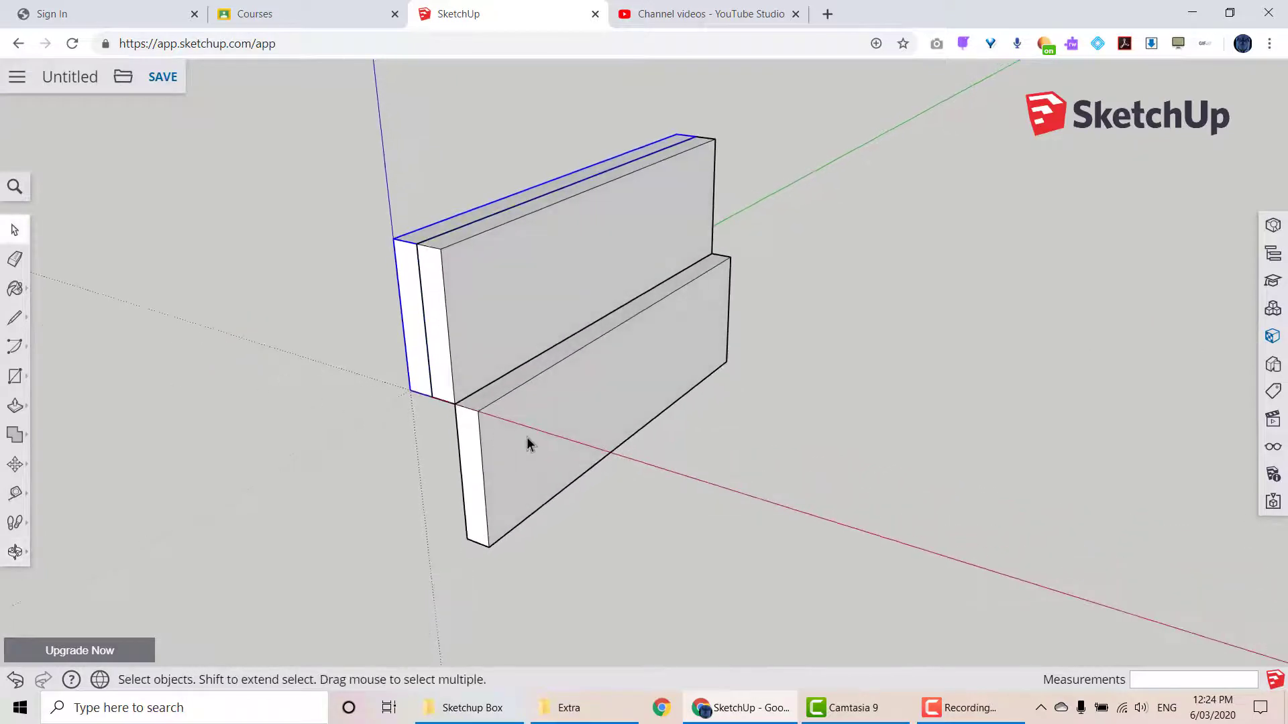
middle_drag(462, 286, 458, 303)
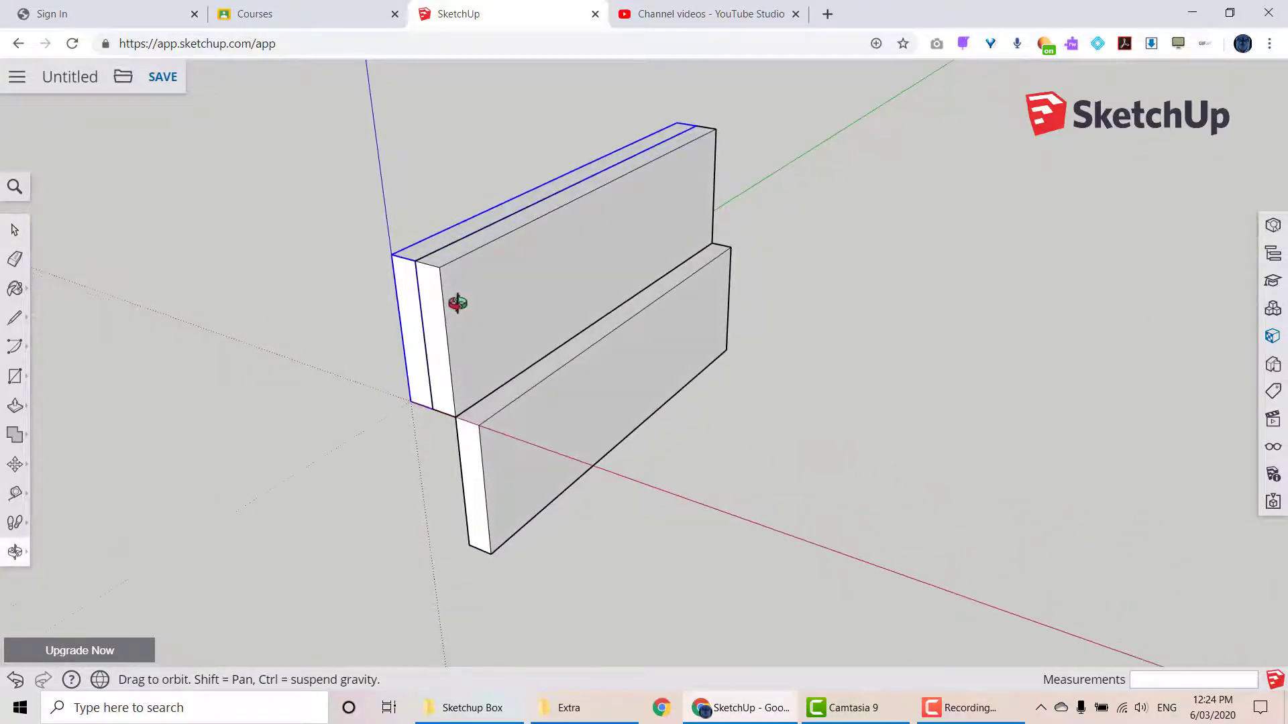
- Make the middle board and the lowered board unique components so each can be edited independently
click(511, 336)
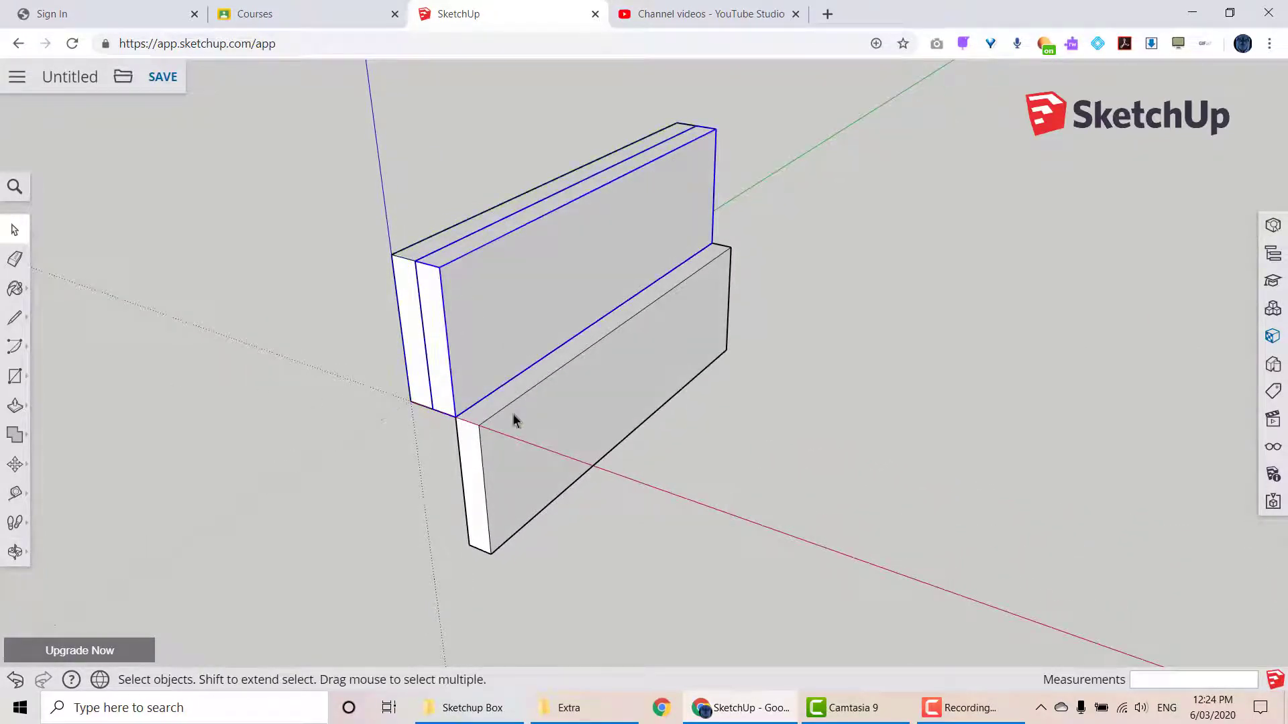
middle_drag(424, 470, 495, 335)
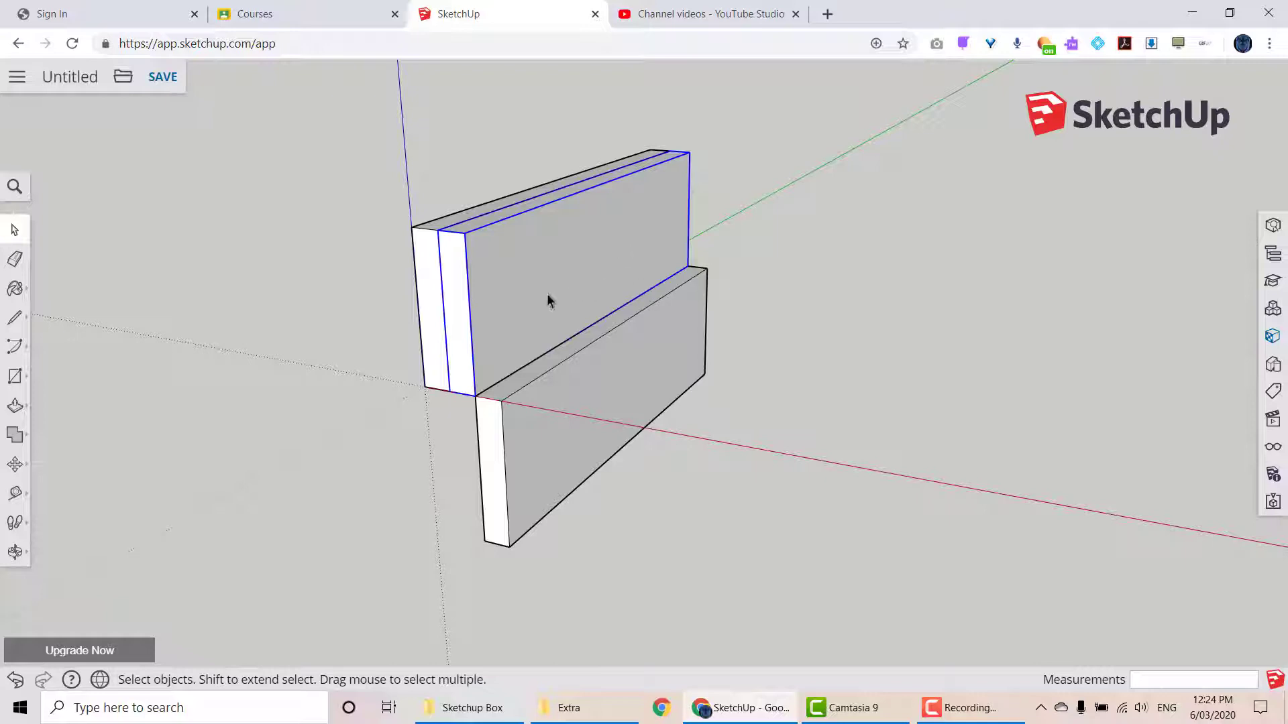
middle_drag(337, 360, 268, 381)
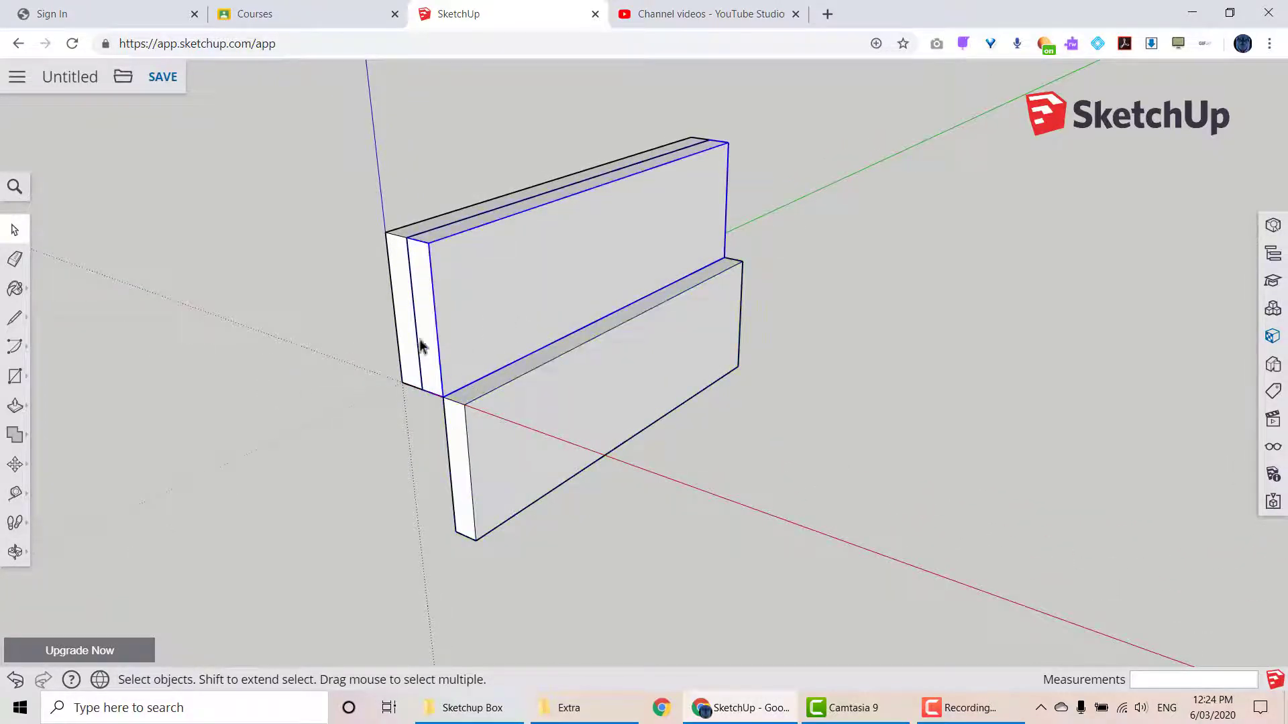
right_click(485, 322)
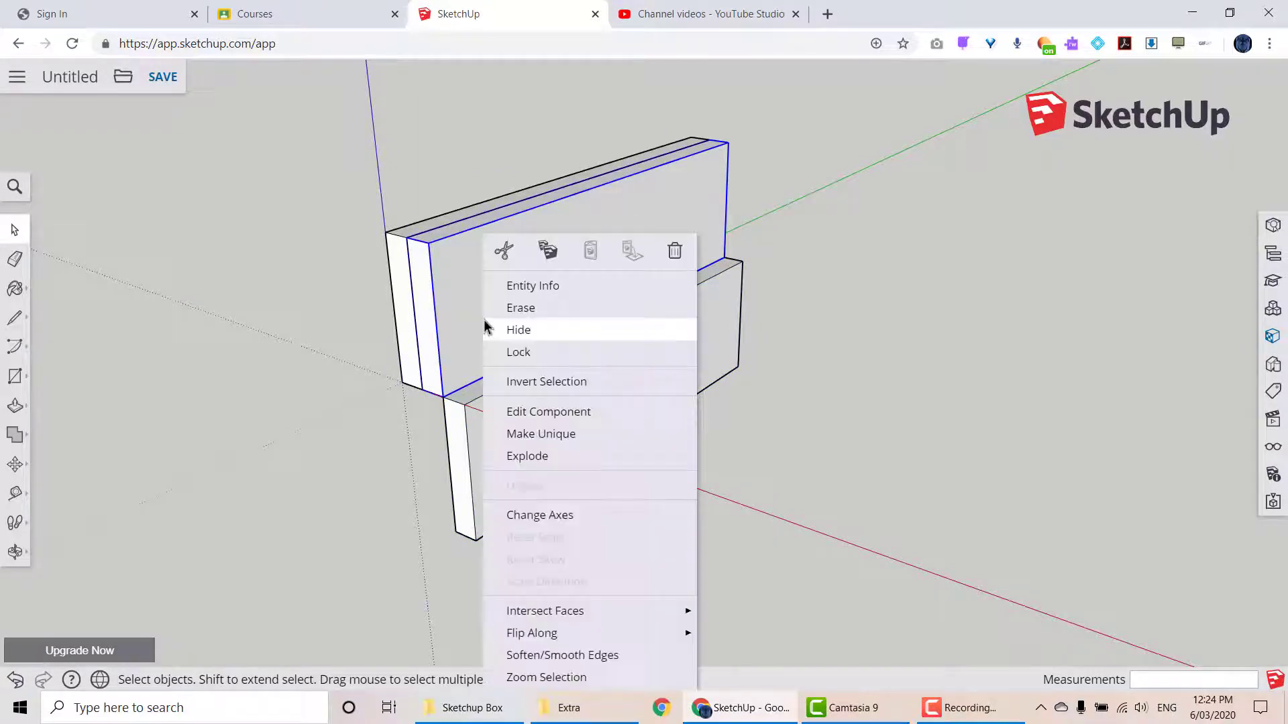
click(515, 433)
click(515, 431)
right_click(515, 430)
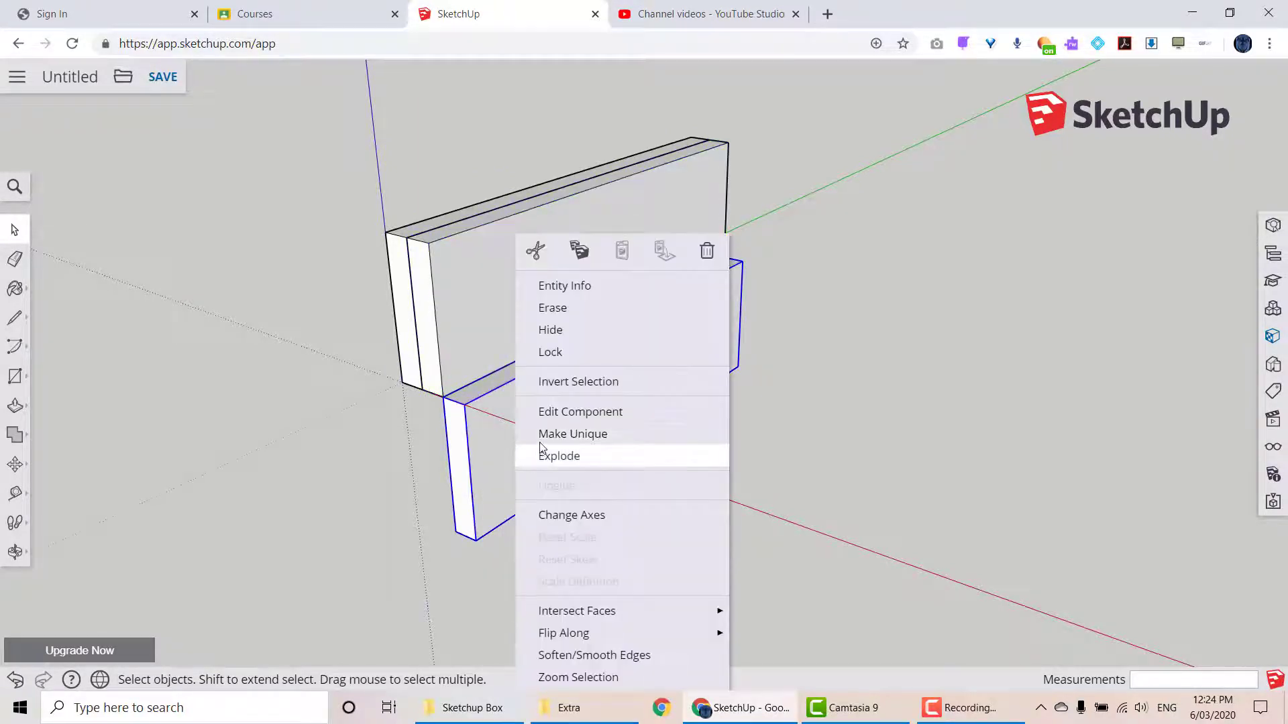
click(539, 451)
click(402, 482)
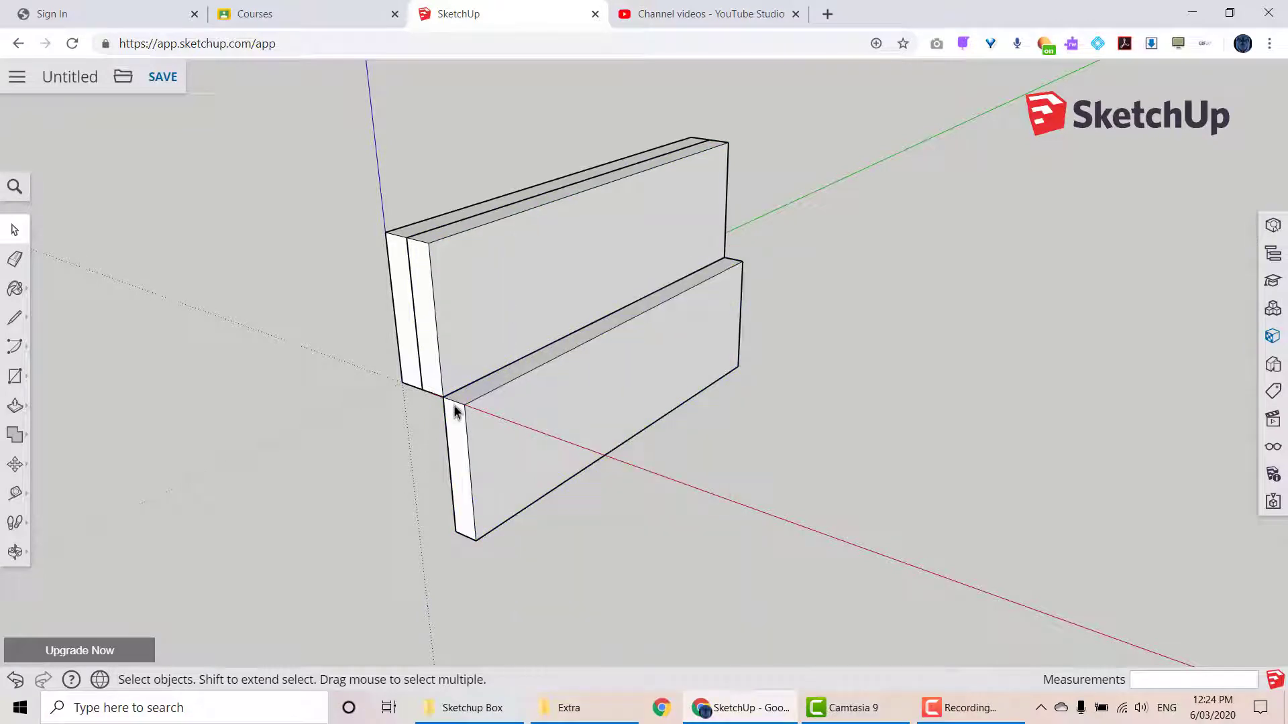
- Open the middle board's component for editing and draw an 80 x 12 mm rectangle across the board's top face
double_click(480, 337)
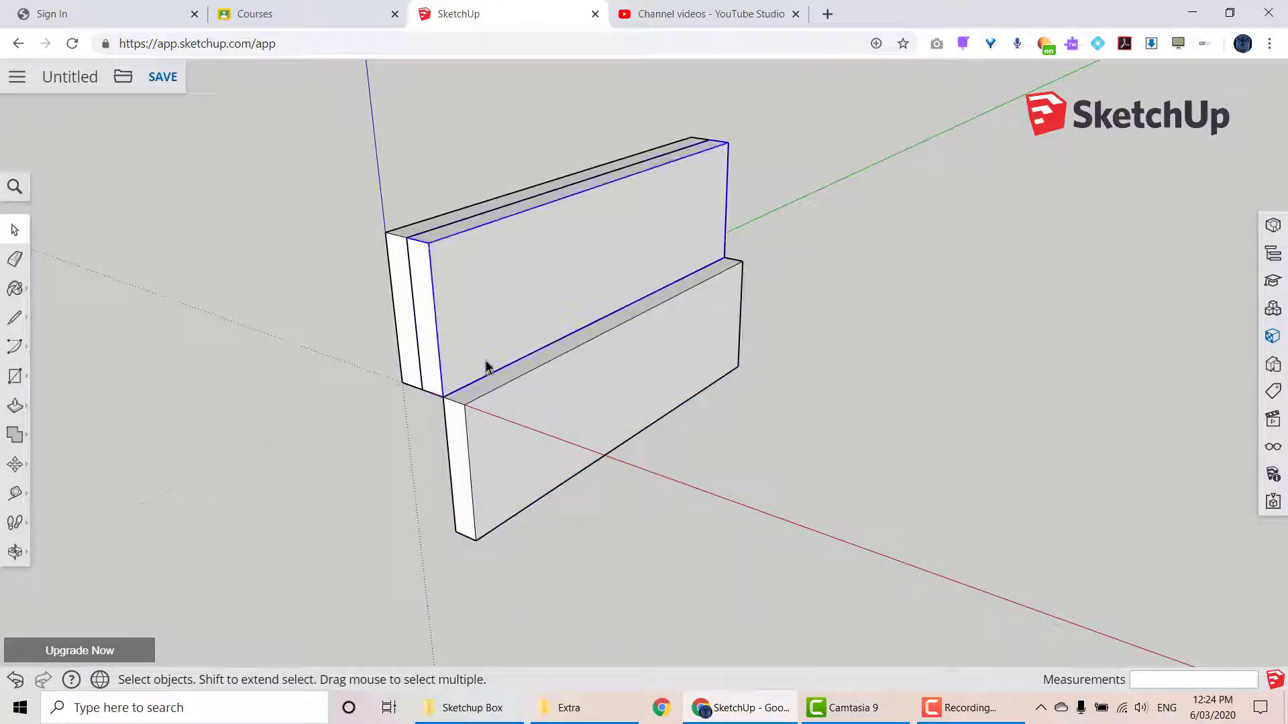
middle_drag(498, 353, 379, 392)
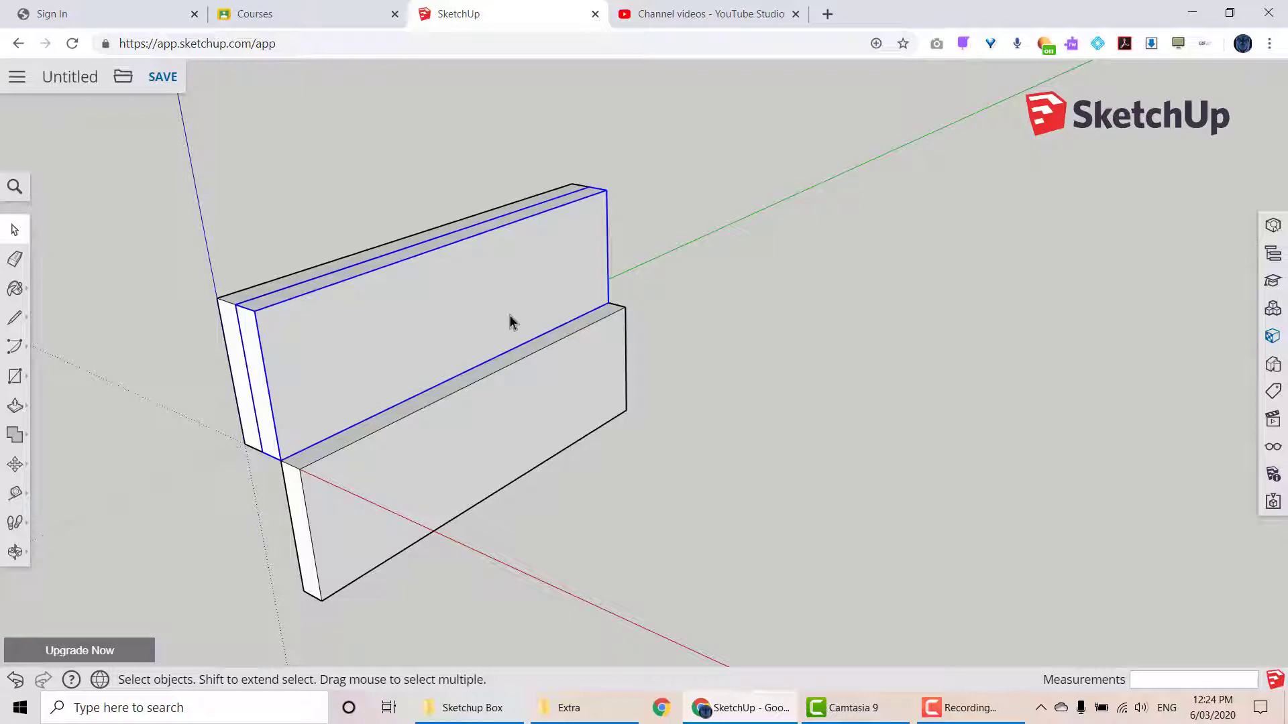
scroll(463, 302, up, 3)
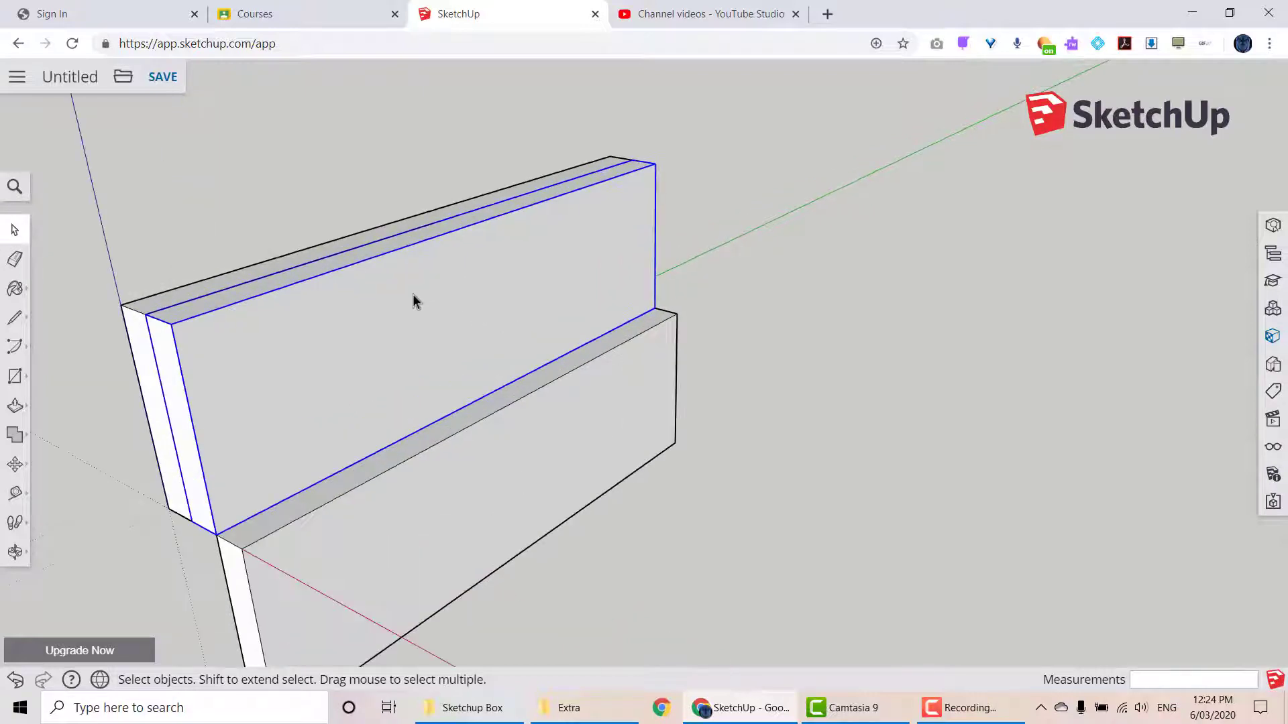
double_click(415, 295)
click(22, 378)
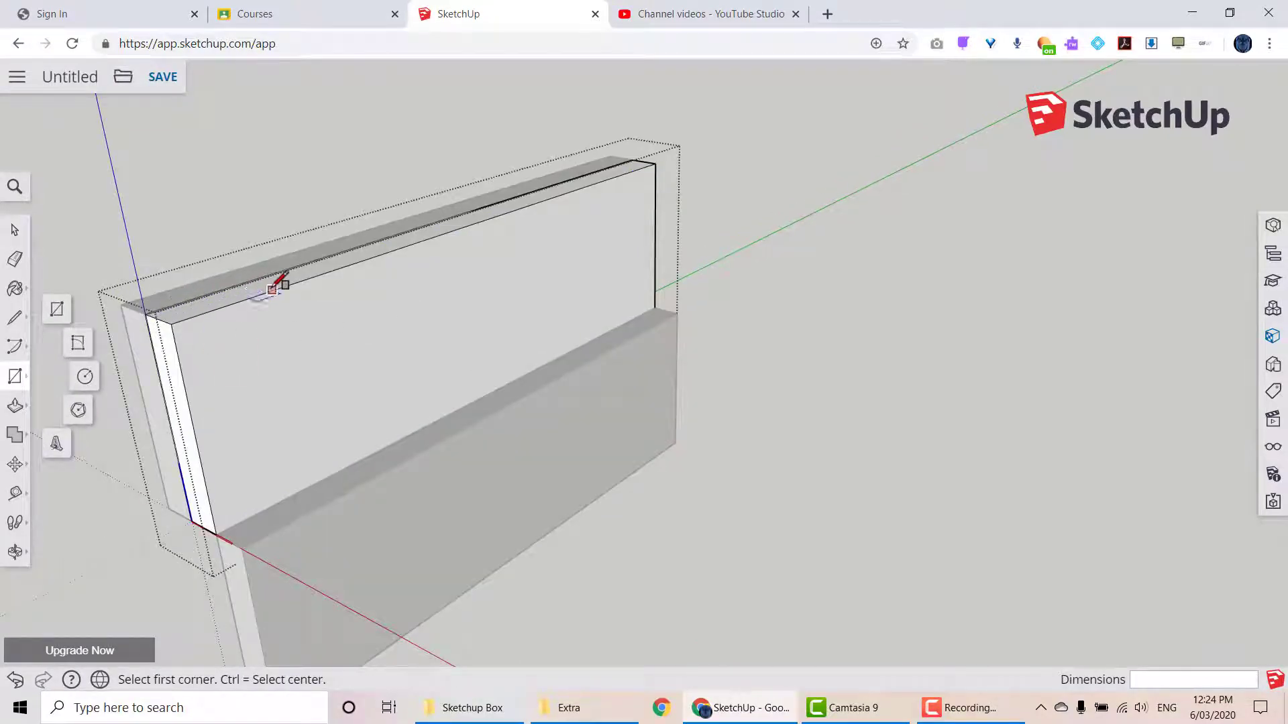
middle_drag(279, 279, 297, 399)
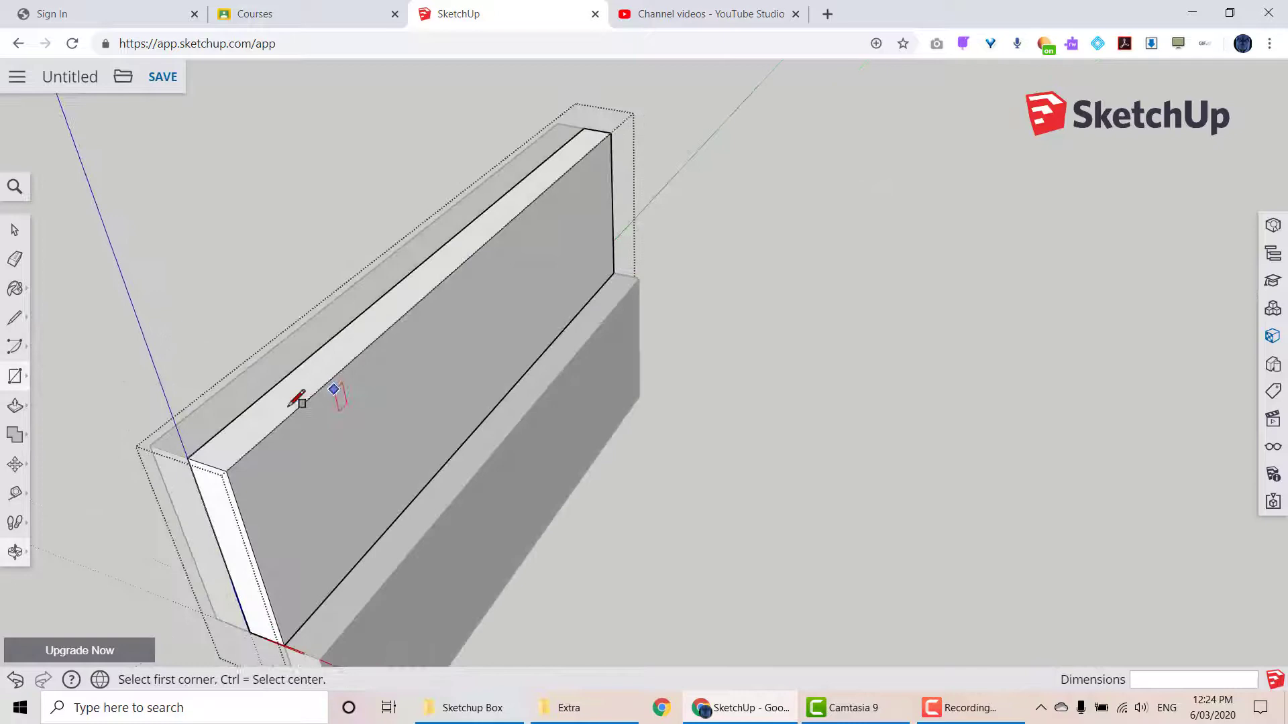
click(235, 418)
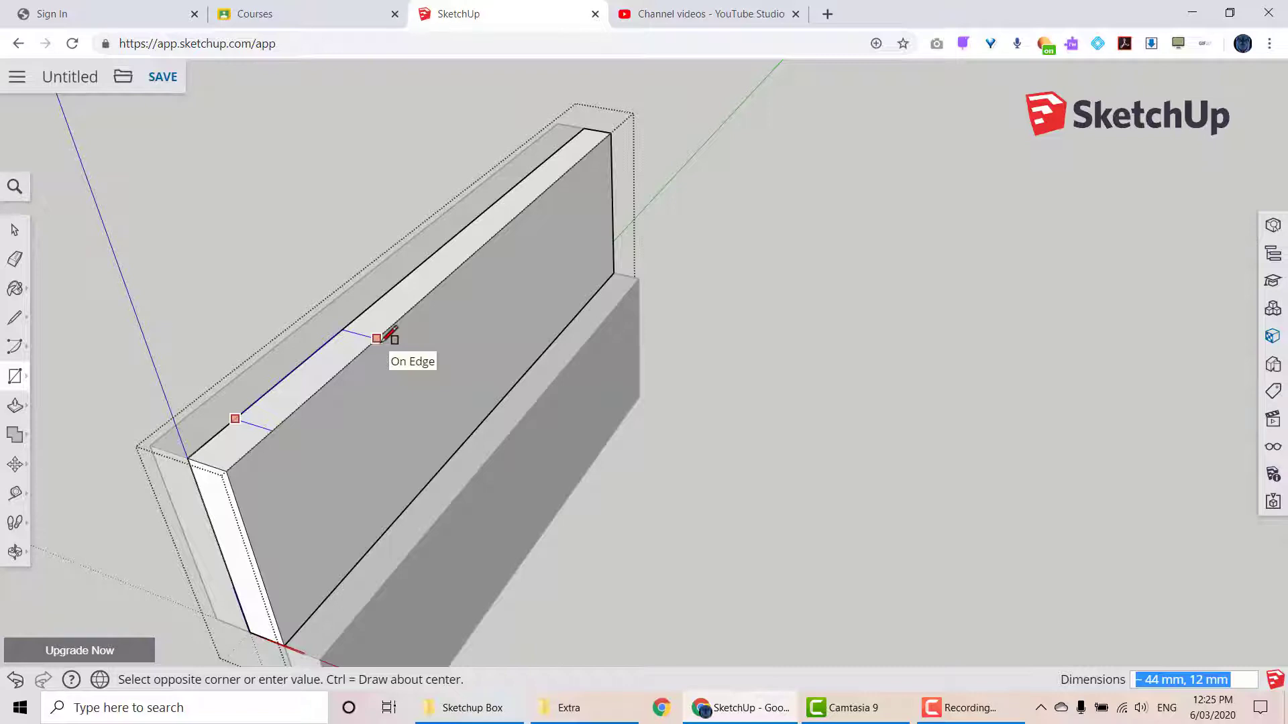
text(80,12)
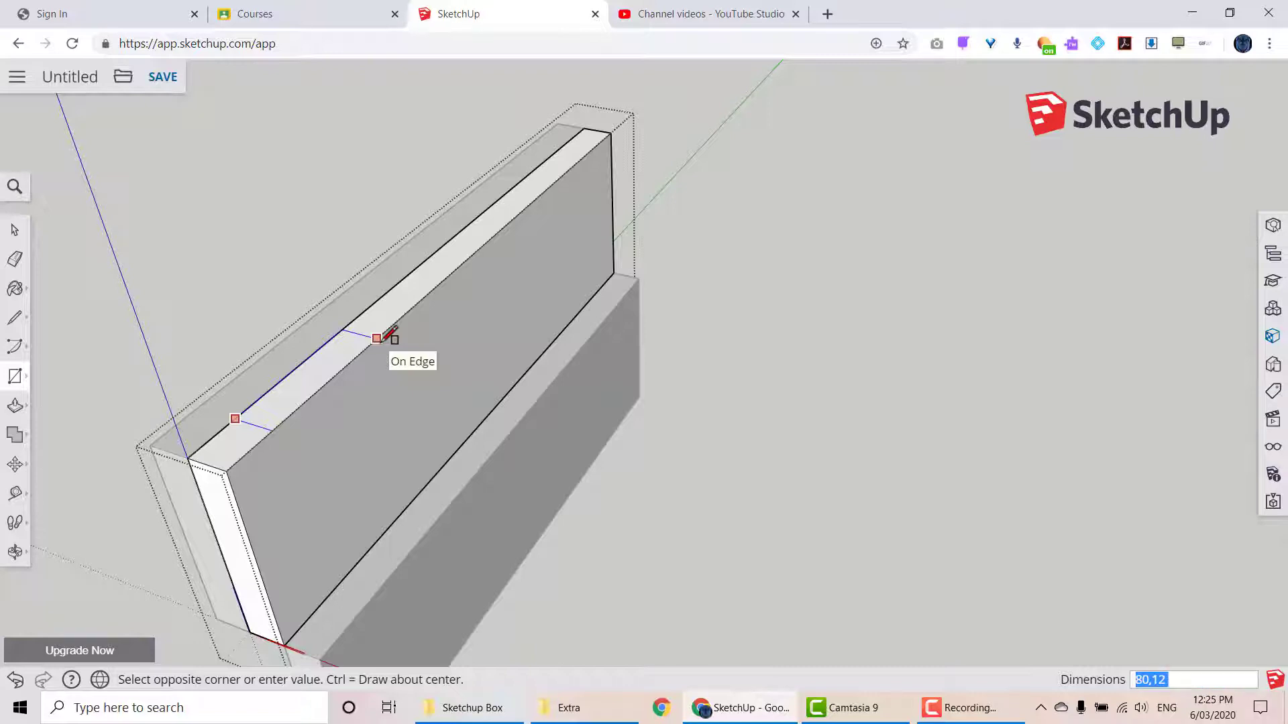
key(Return)
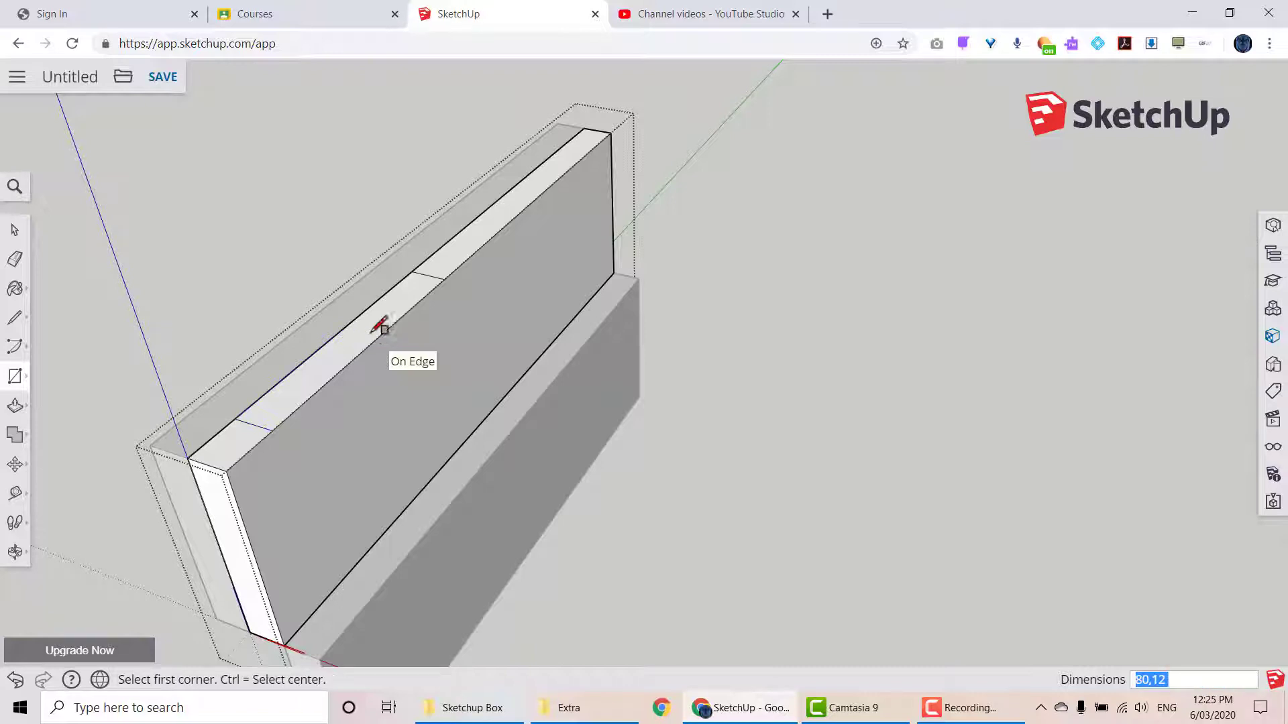
- Move the rectangle about 53 mm along the green axis towards the middle of the top face, and close the component
click(13, 231)
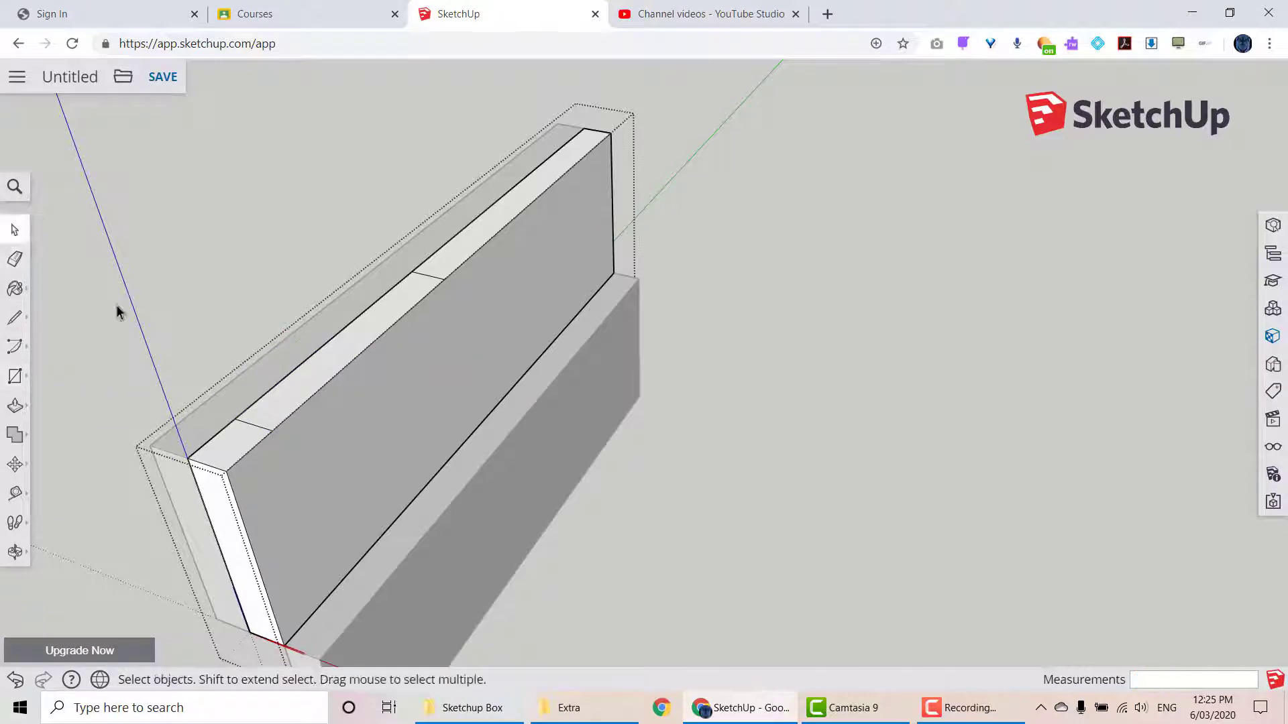
click(287, 400)
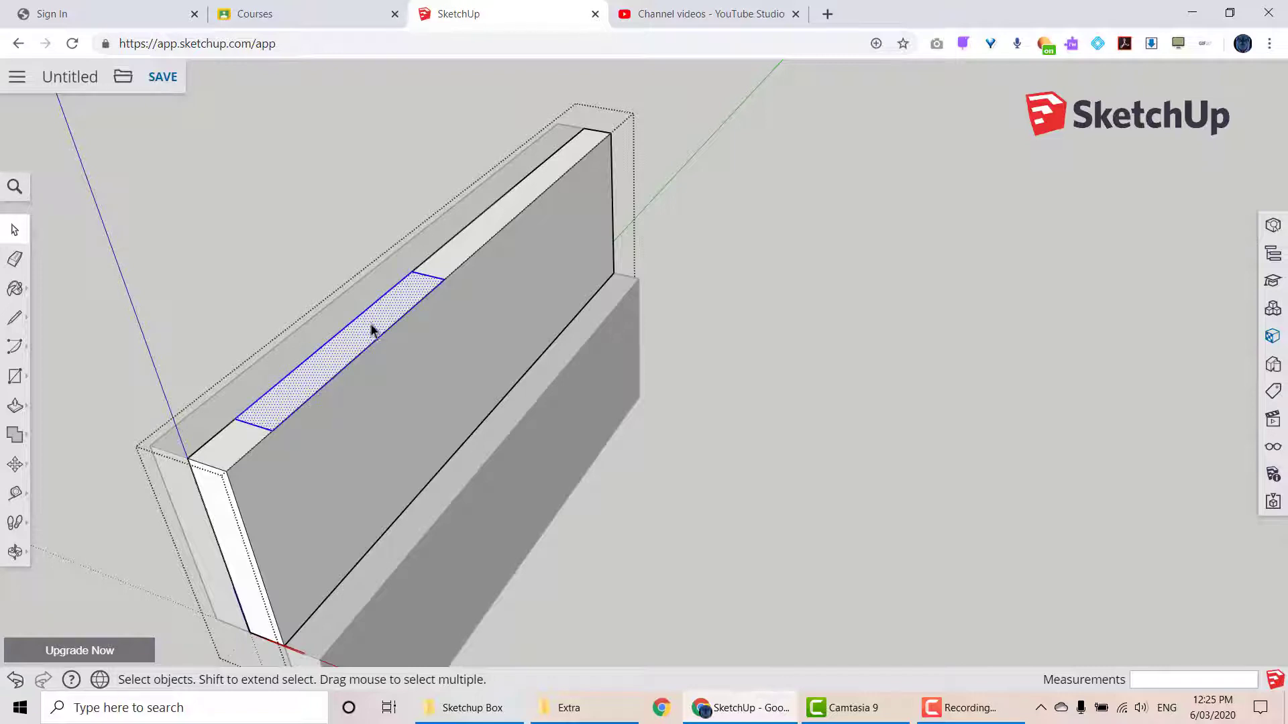
click(15, 464)
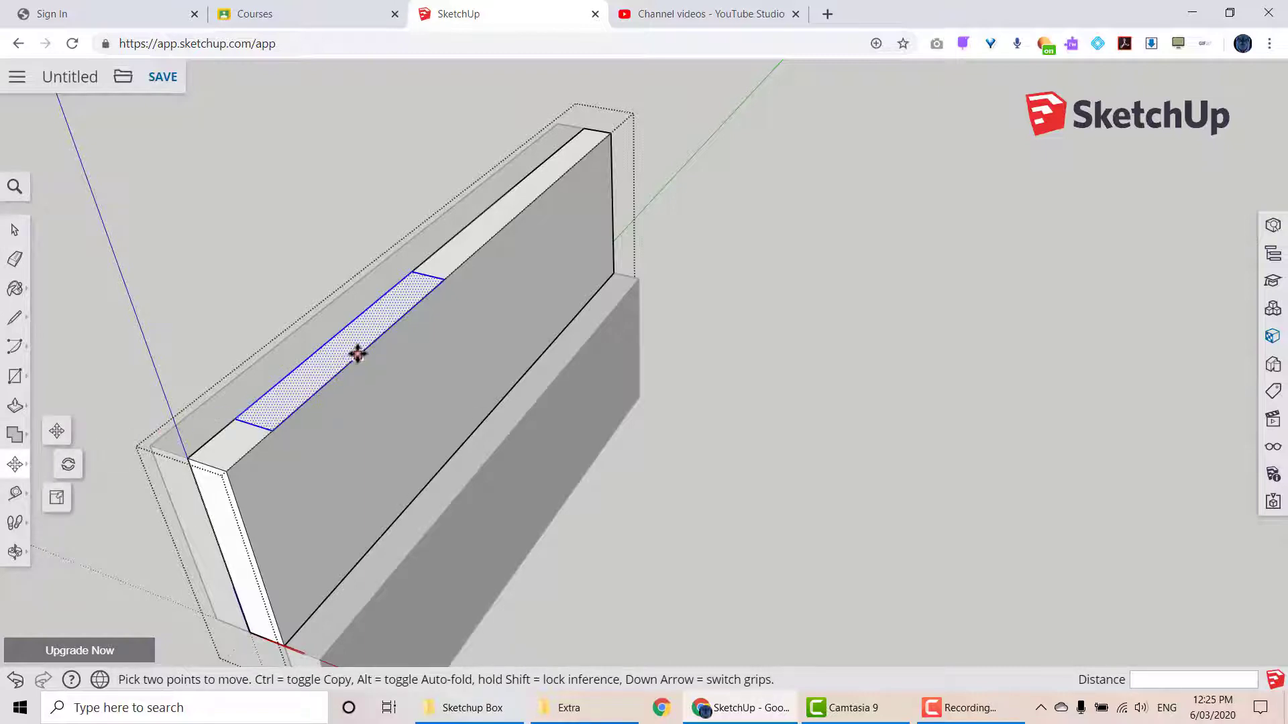
click(366, 346)
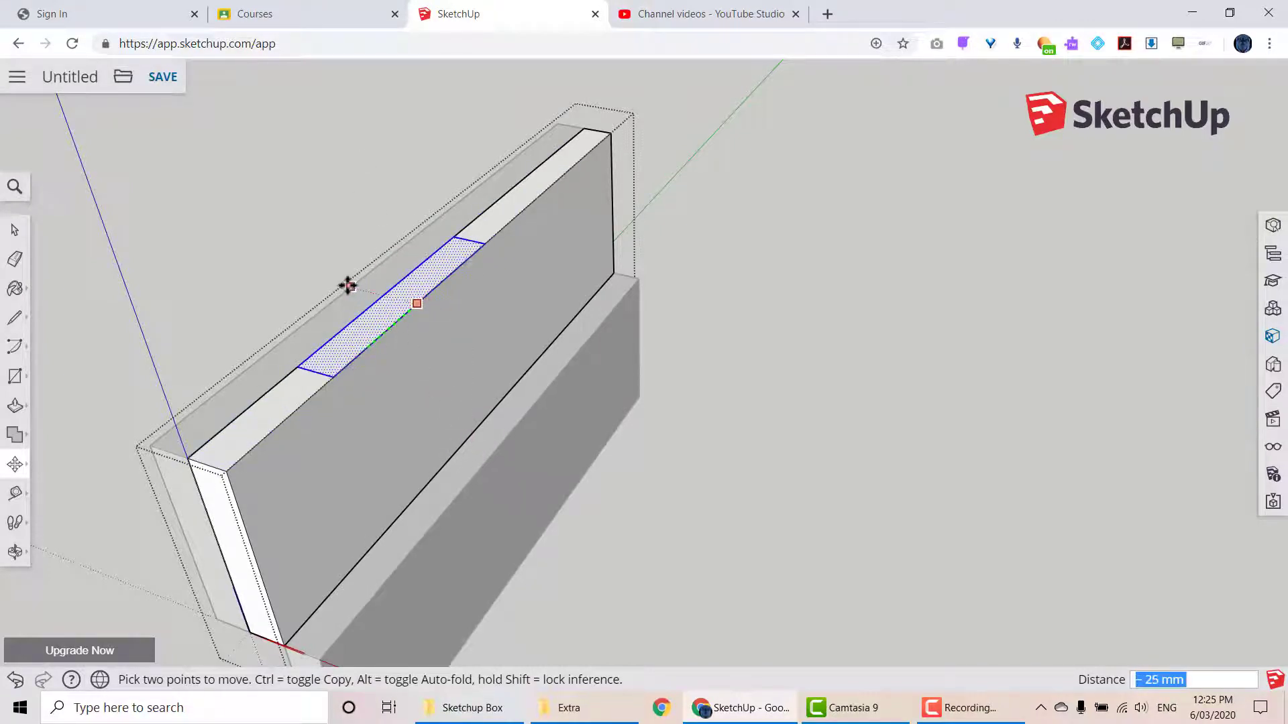
click(400, 242)
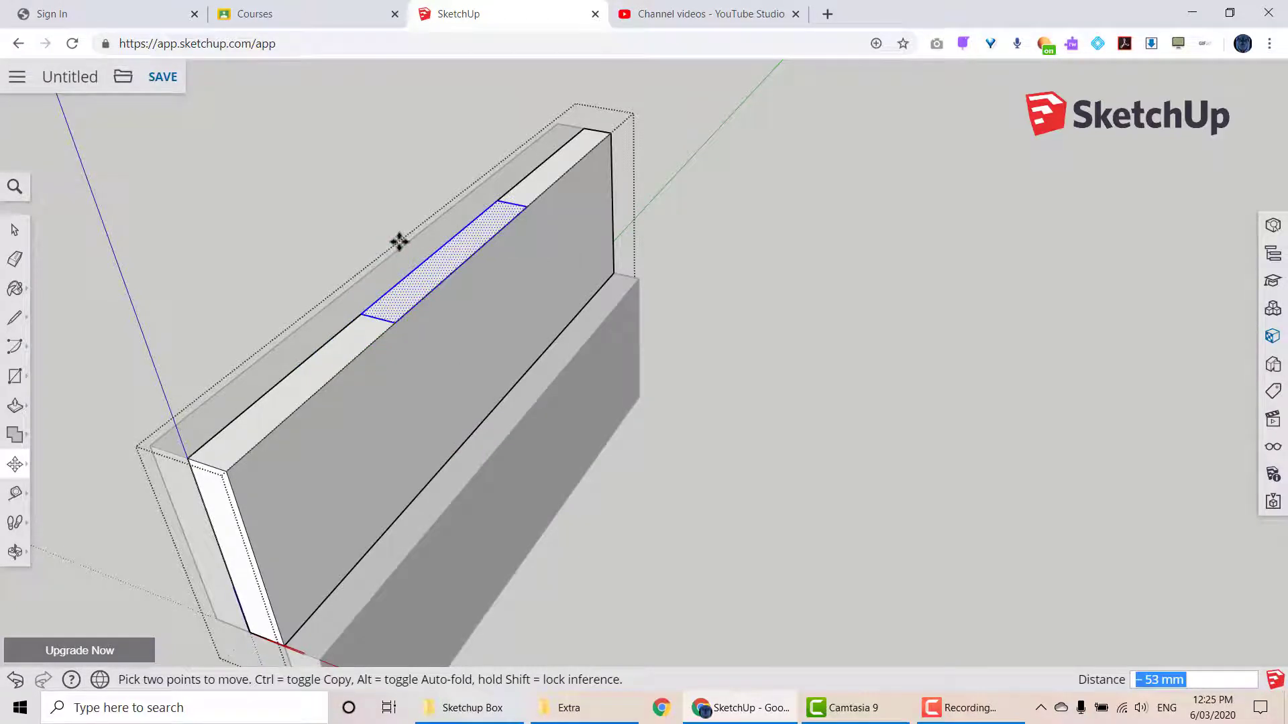
click(16, 231)
click(135, 241)
mouse_move(469, 373)
middle_down()
mouse_move(262, 452)
mouse_move(164, 434)
mouse_move(477, 377)
mouse_move(512, 309)
mouse_move(569, 350)
mouse_move(460, 336)
mouse_move(420, 368)
mouse_move(434, 420)
mouse_move(446, 382)
middle_up()
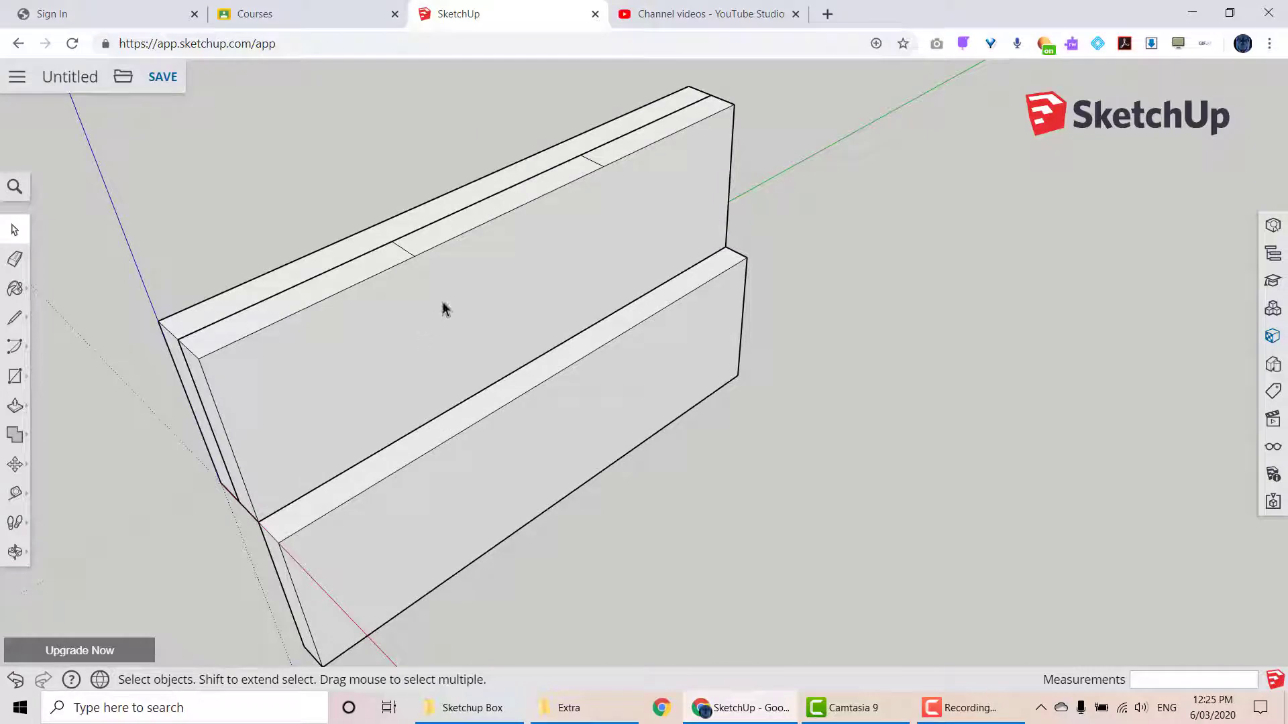
- Reopen the middle board's component and push the rectangular face down about 20 mm to cut a notch
double_click(440, 277)
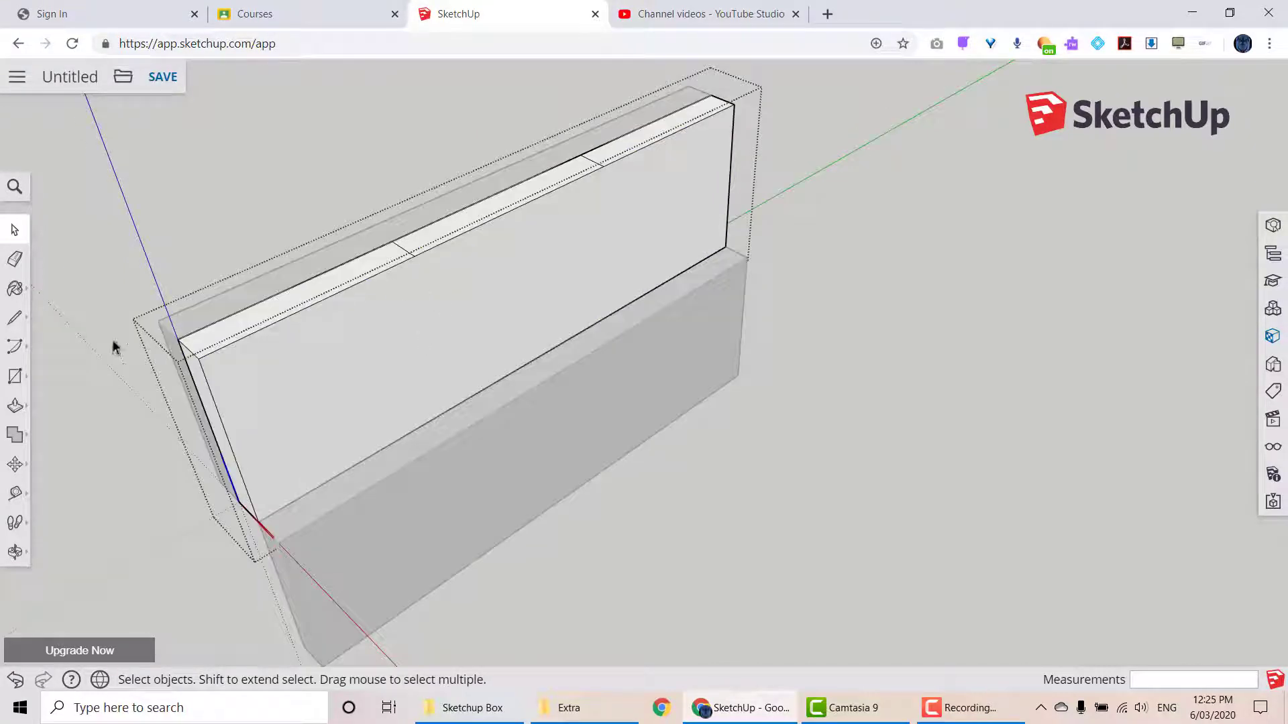
click(15, 405)
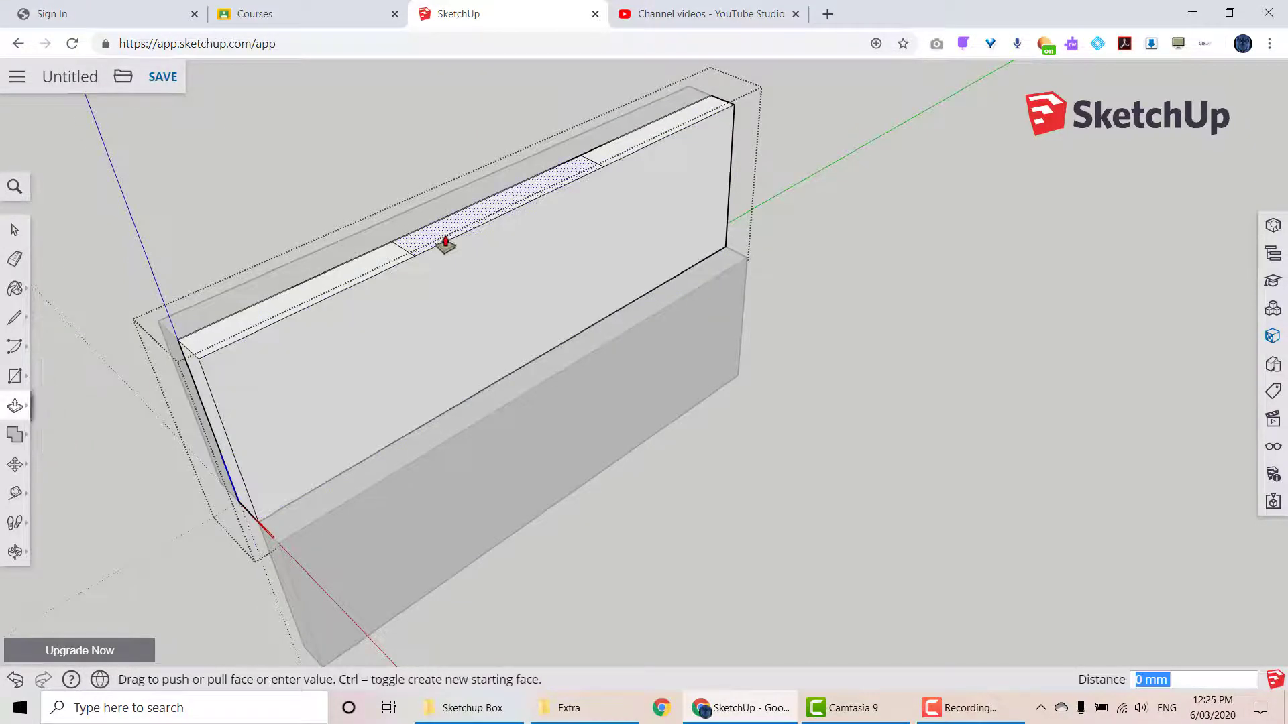
drag(445, 246, 445, 296)
click(444, 294)
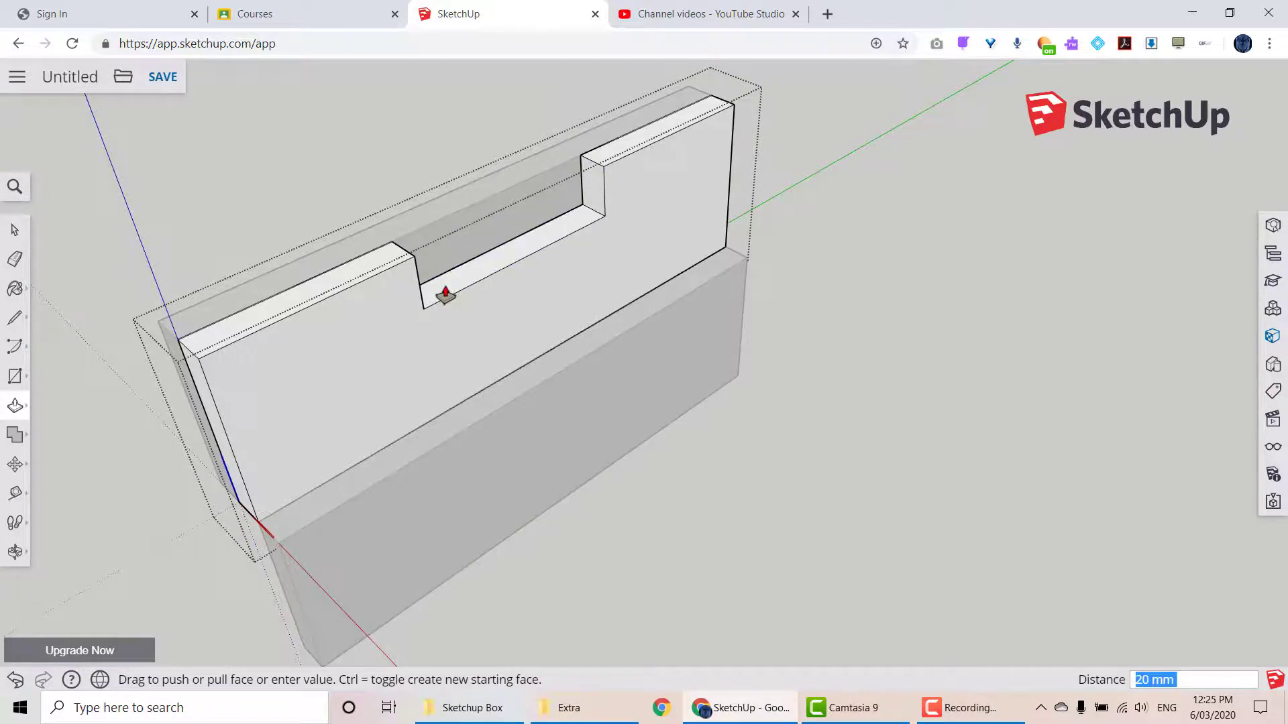
middle_drag(567, 351, 406, 269)
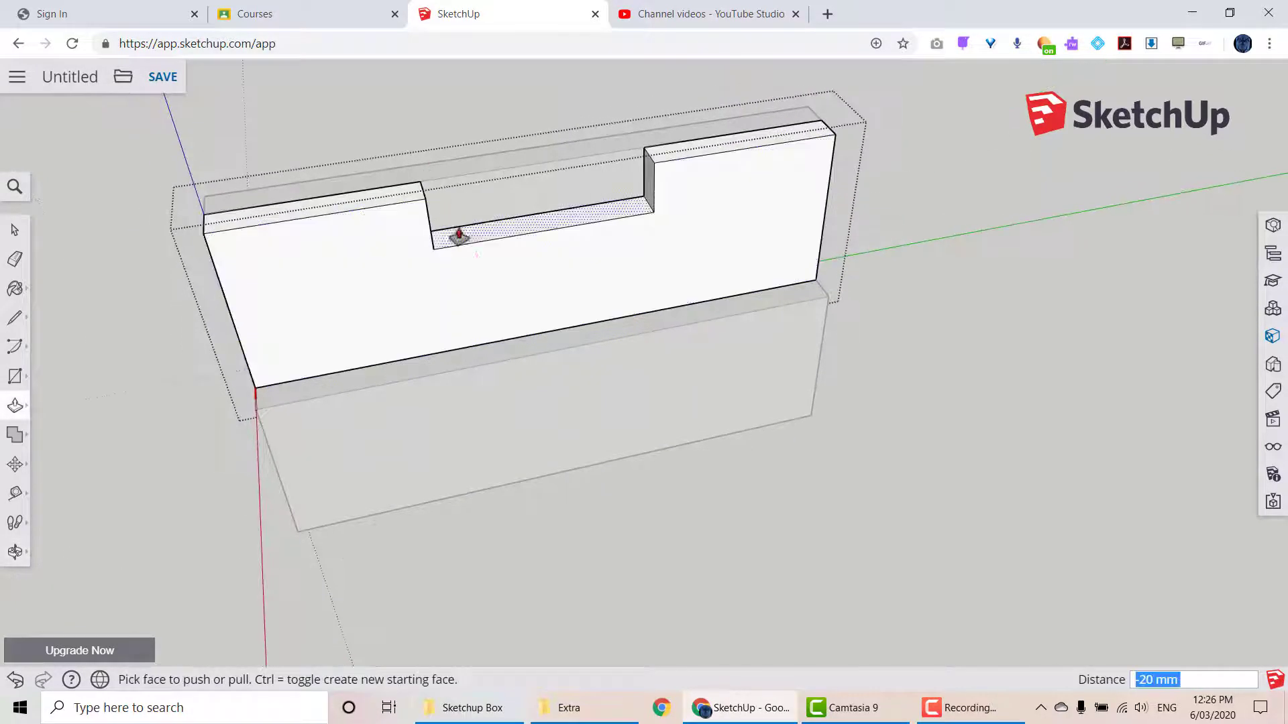
- Draw a line from the notch's lower corner down to the board's bottom edge, plus two crossing diagonals over the end section beside it
middle_drag(503, 376, 439, 362)
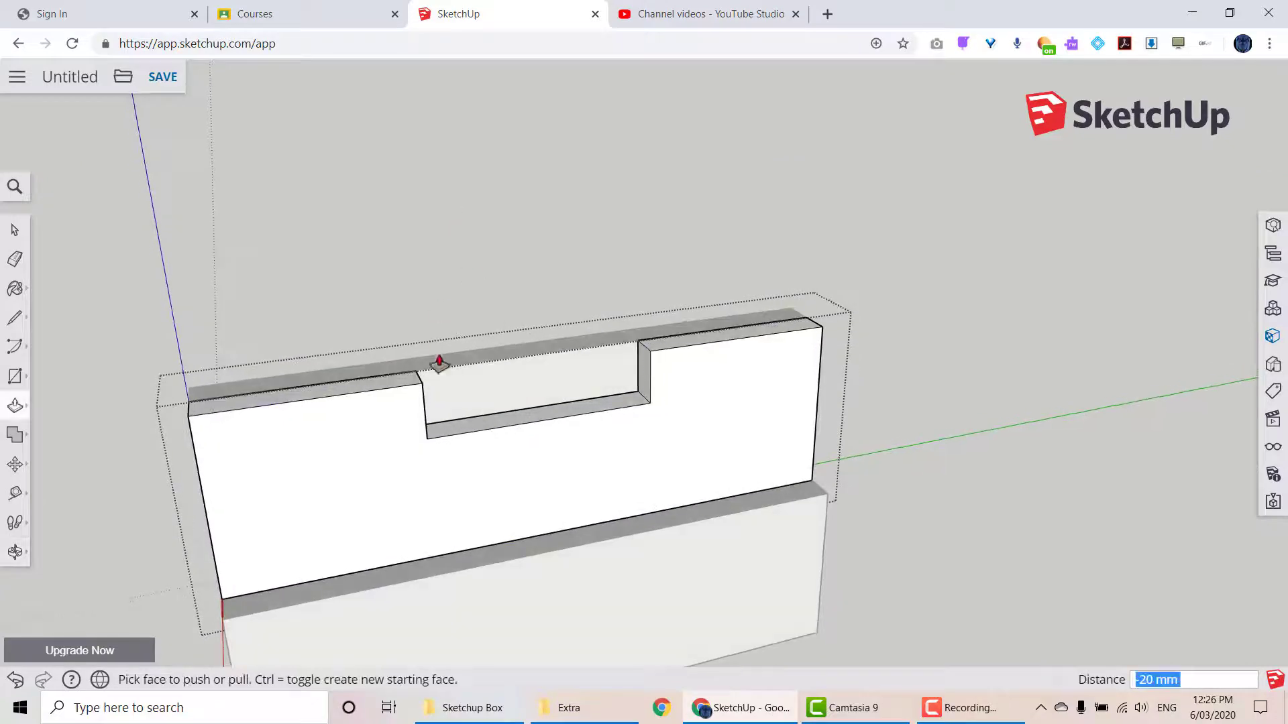
shift+middle_drag(493, 416, 468, 252)
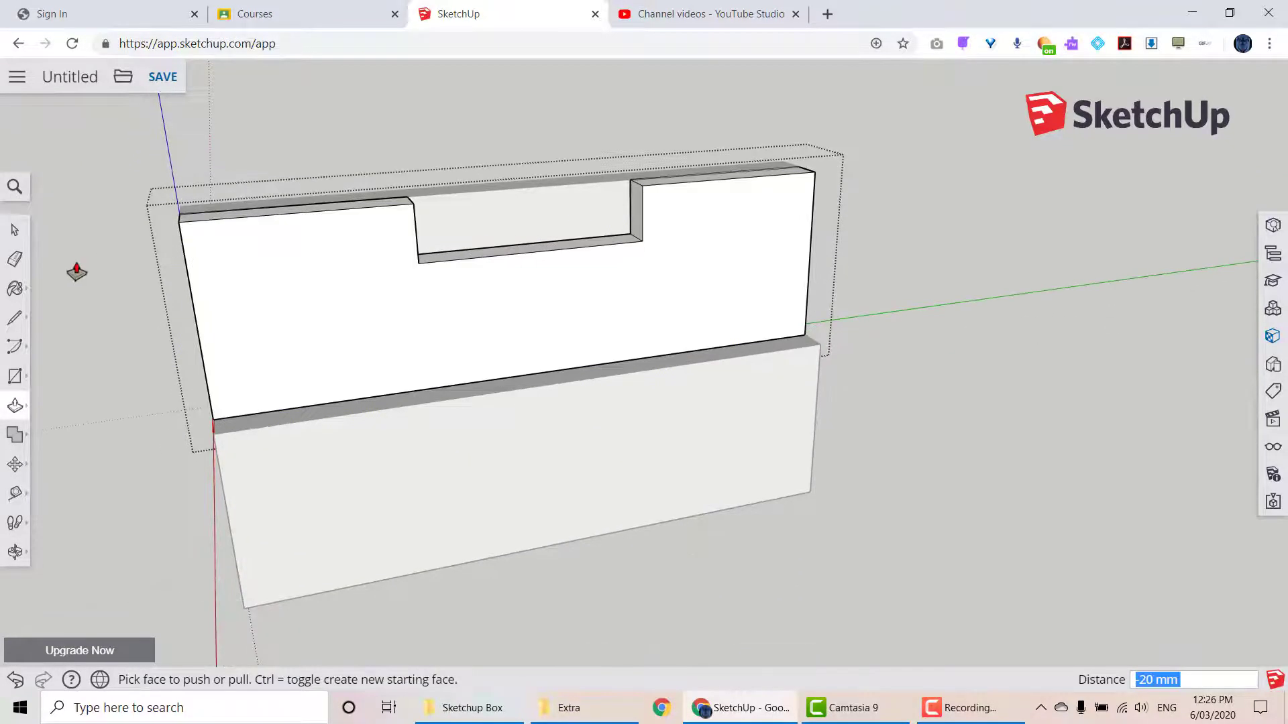
middle_drag(155, 275, 180, 276)
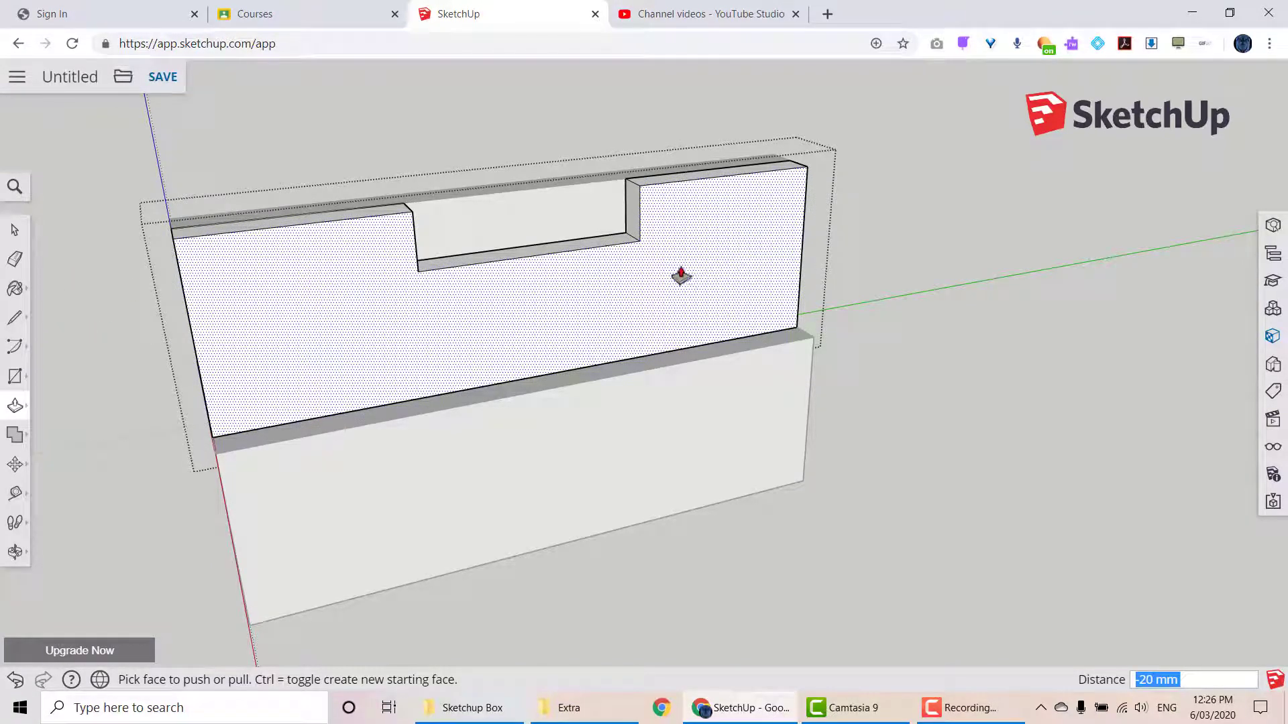
click(14, 317)
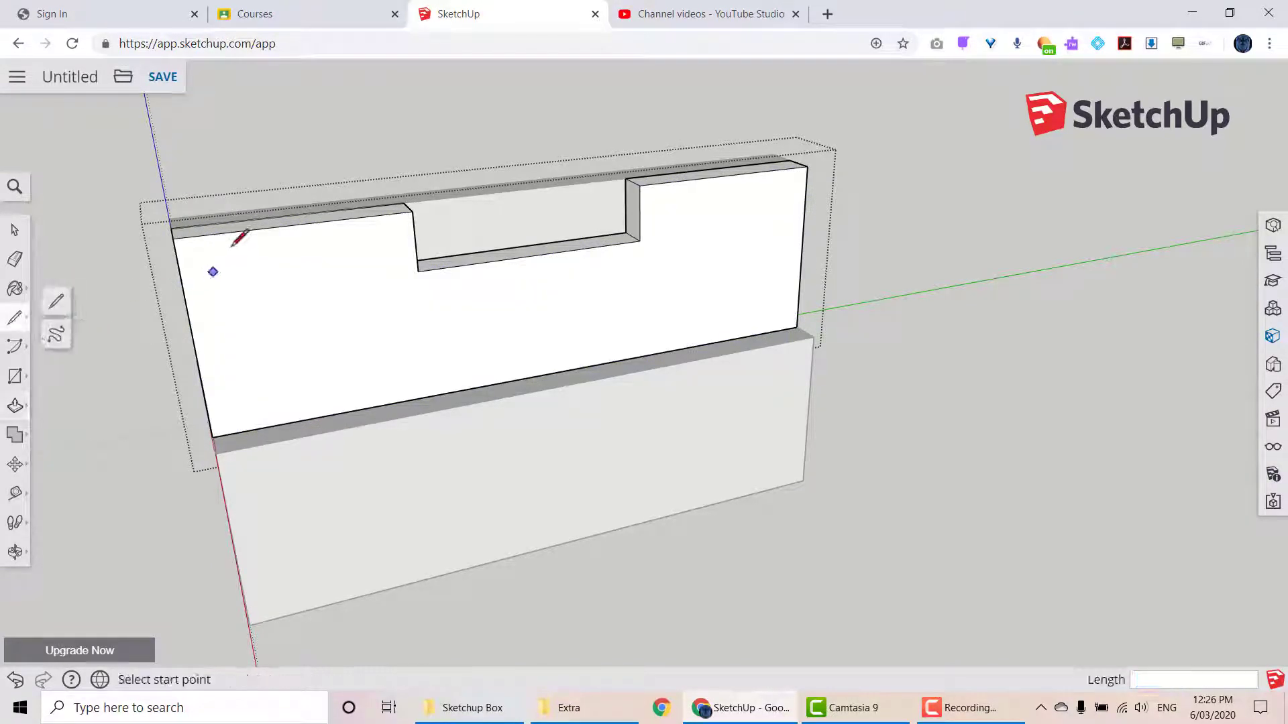
click(412, 211)
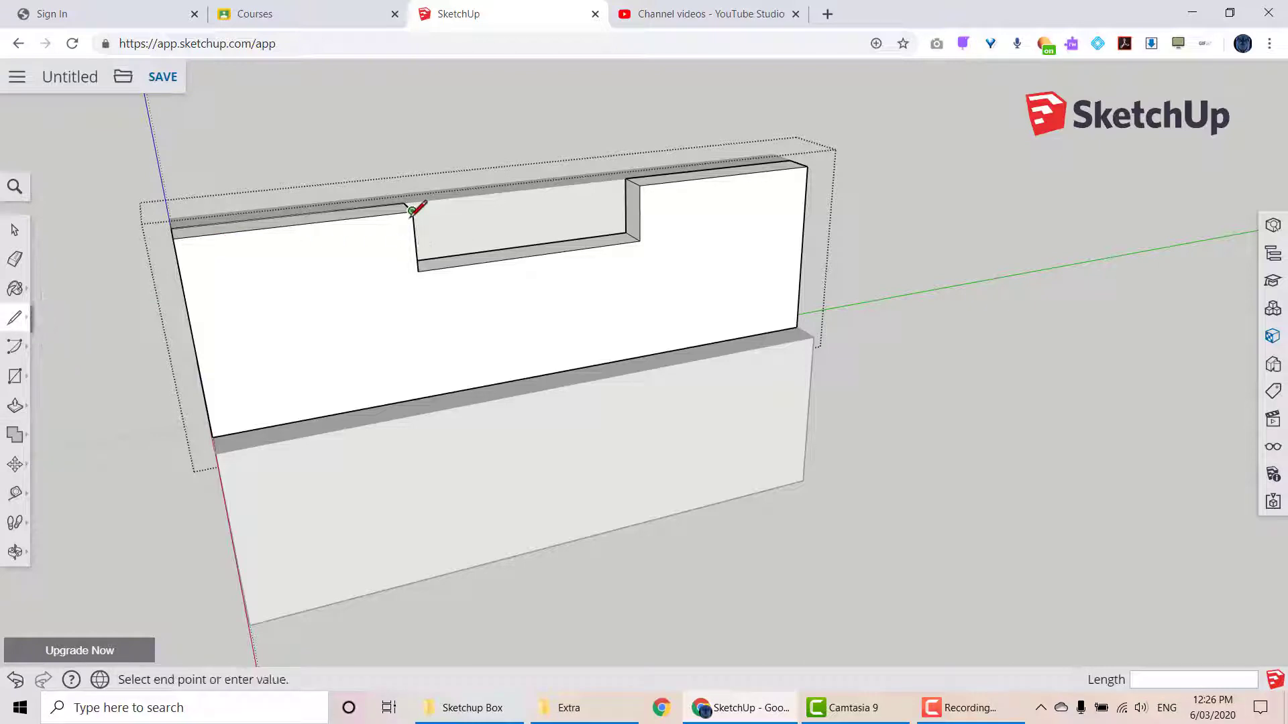
click(213, 436)
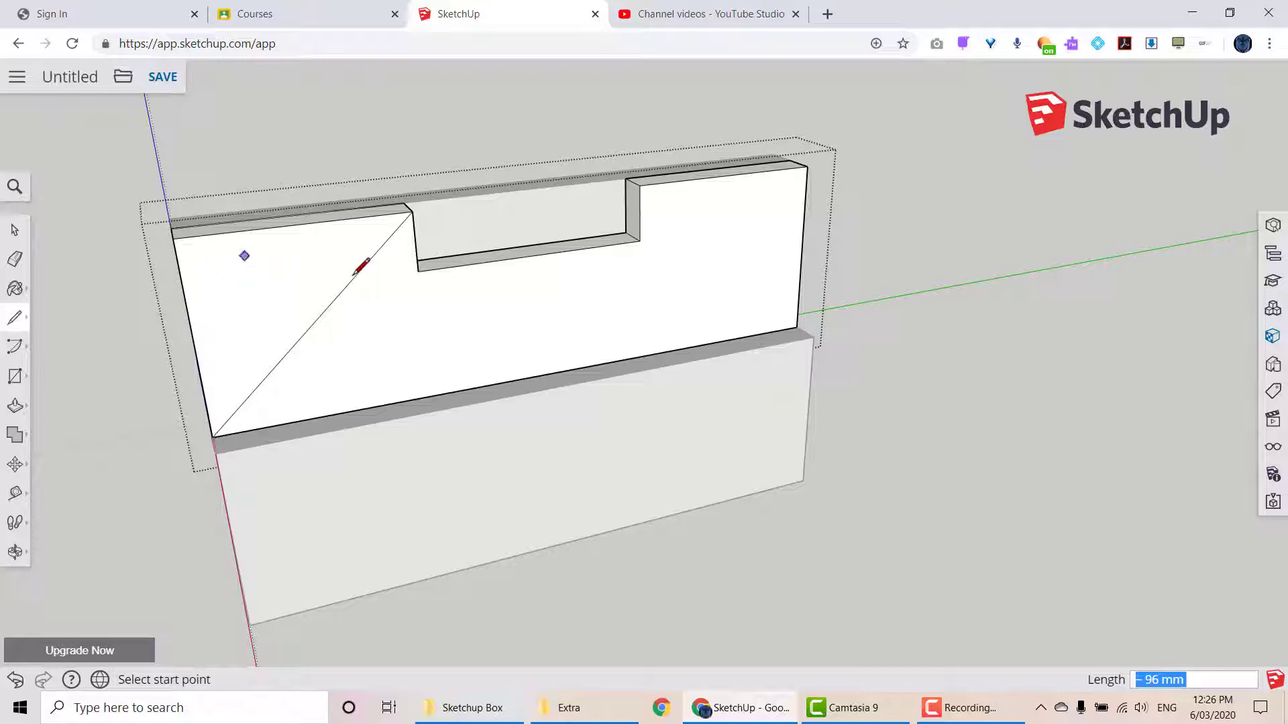
click(418, 270)
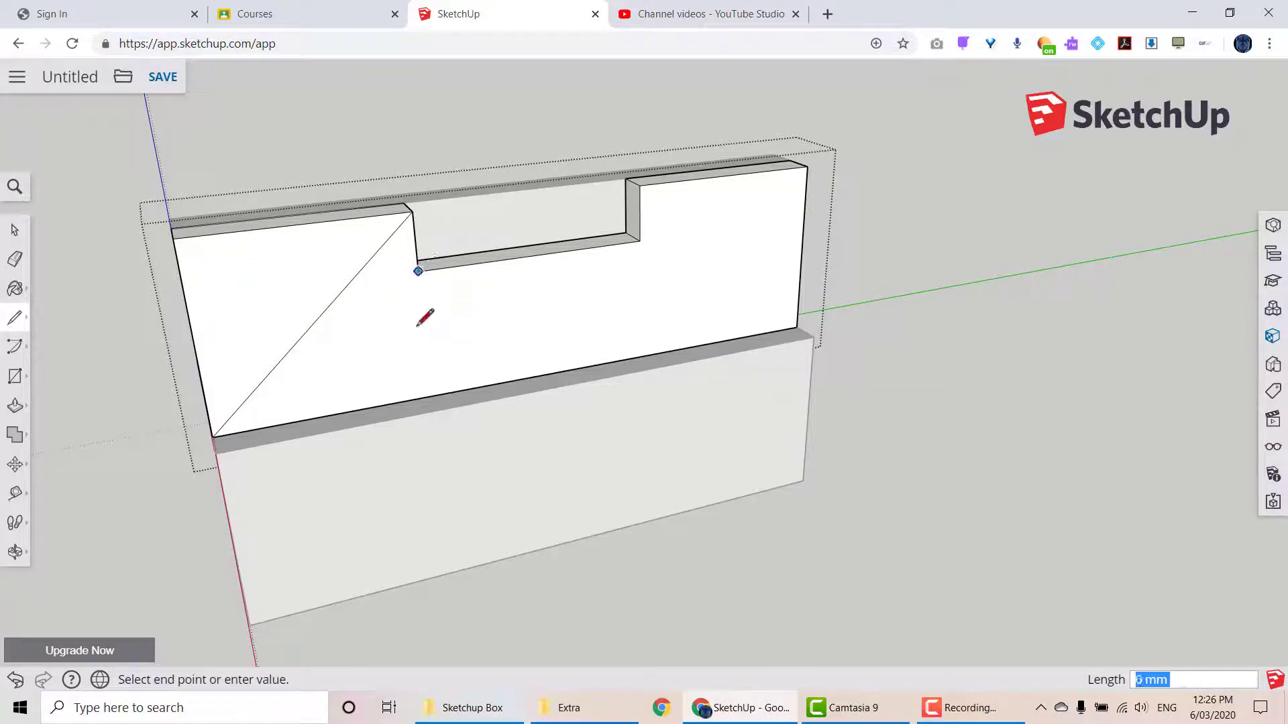
click(431, 396)
click(430, 395)
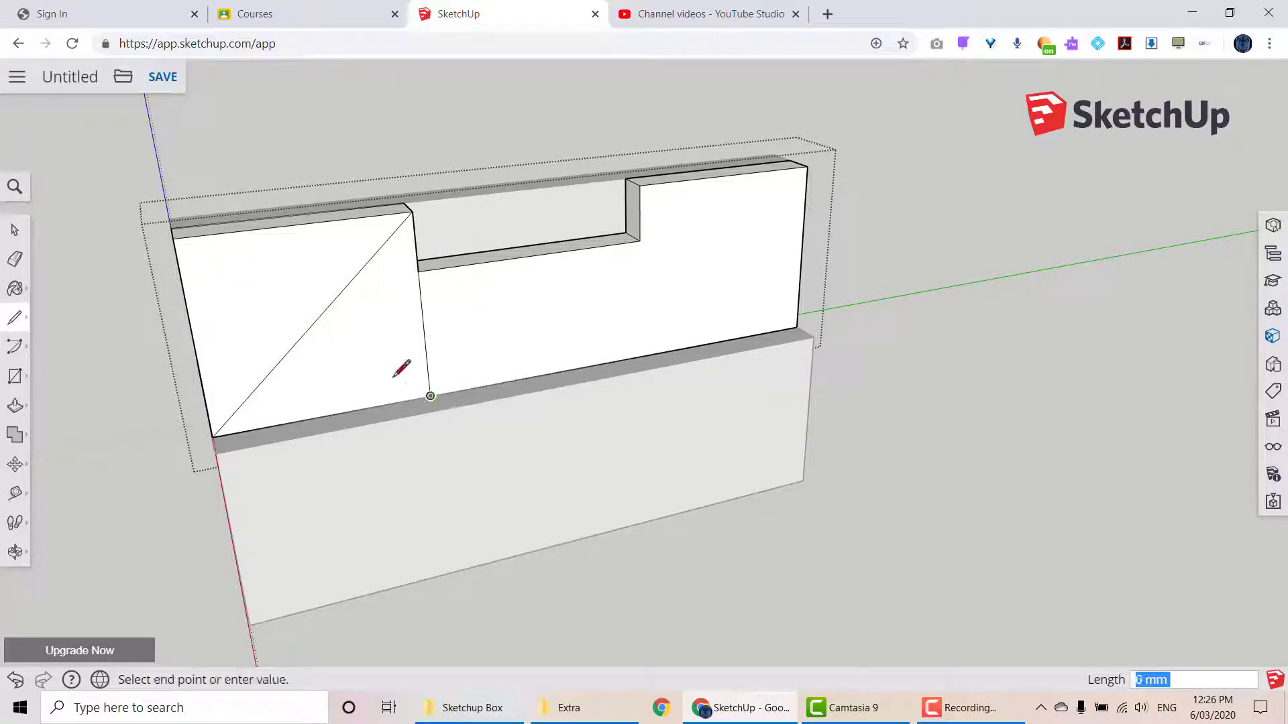
click(182, 236)
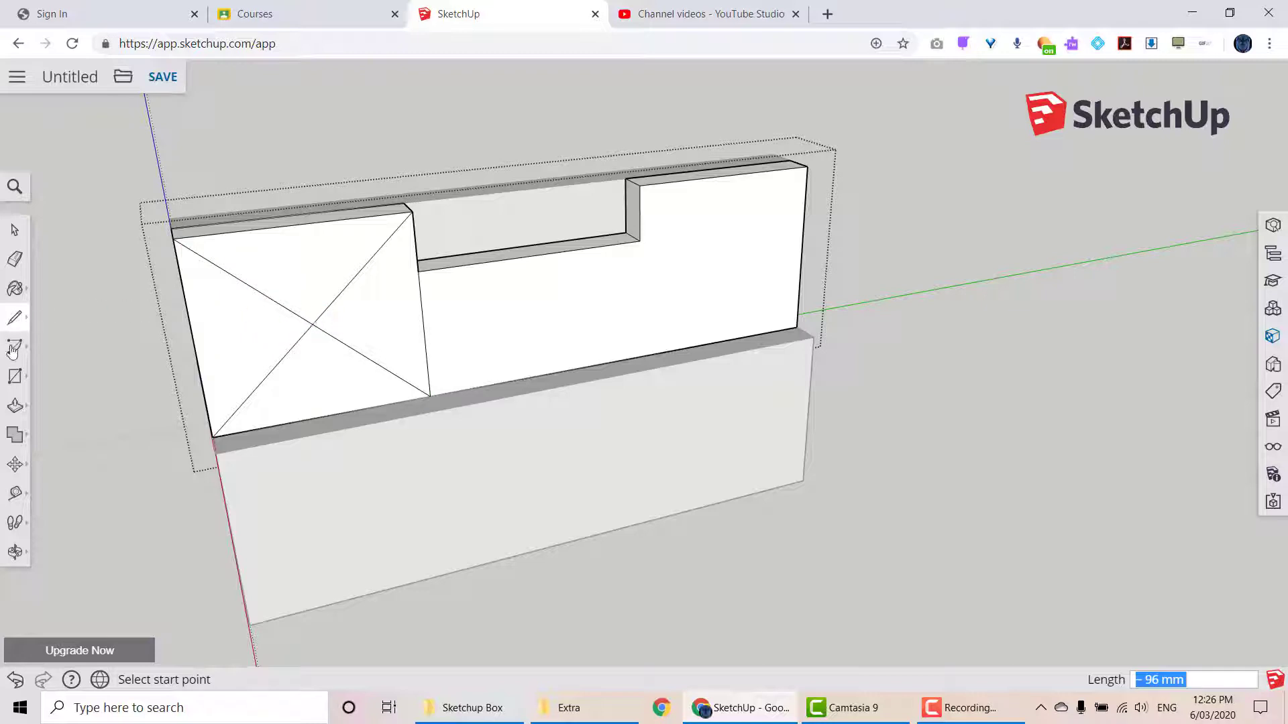
- Draw a circle of 19 mm radius centred where the two diagonals cross on the board's front face
click(20, 380)
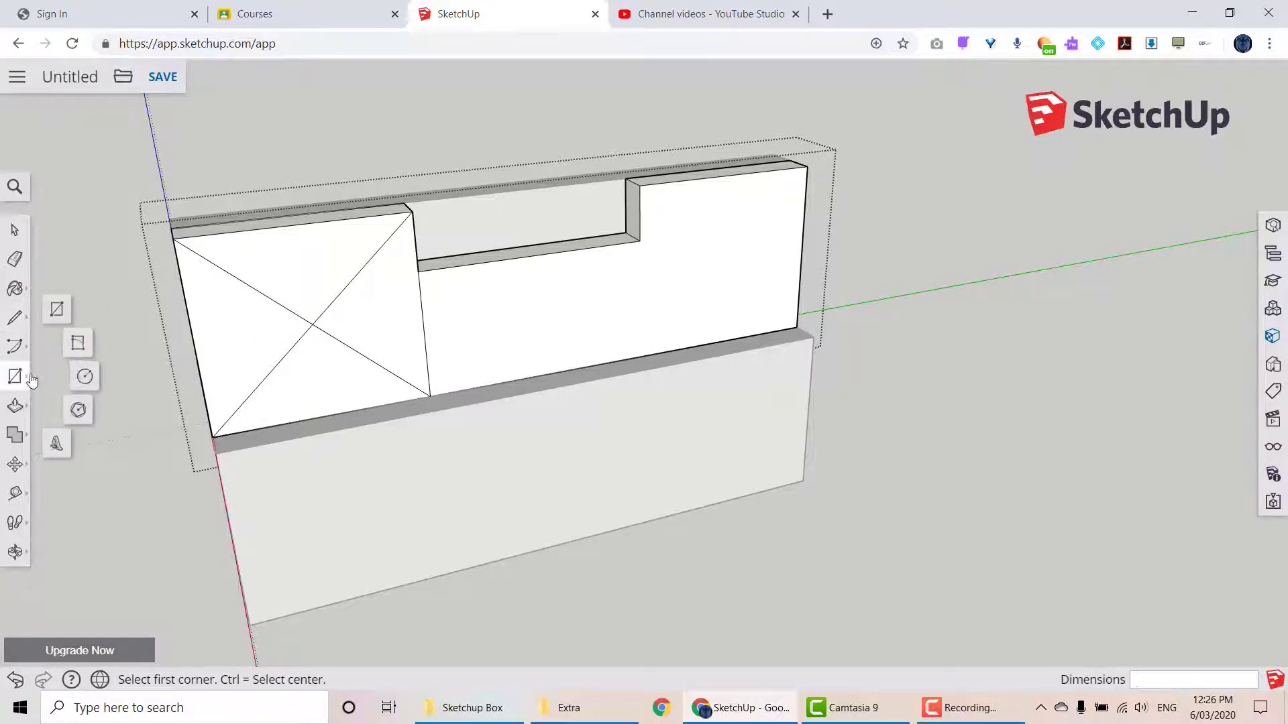
click(84, 374)
click(312, 324)
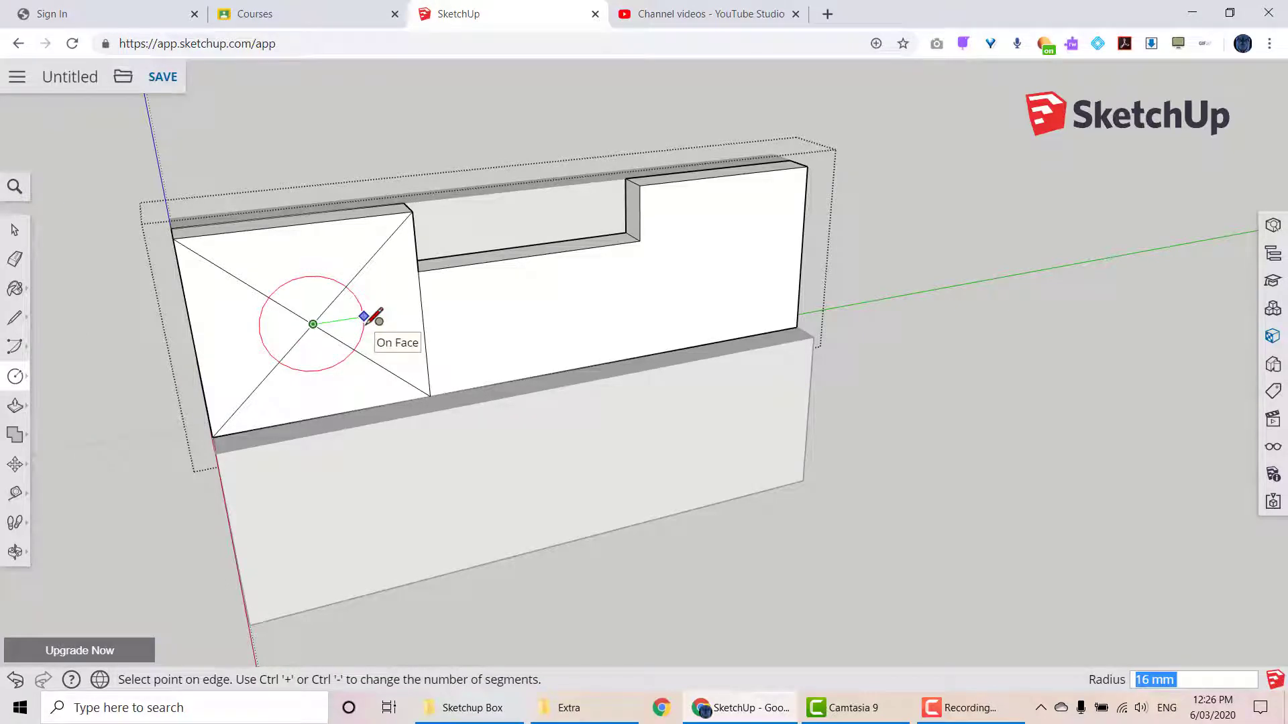
click(374, 279)
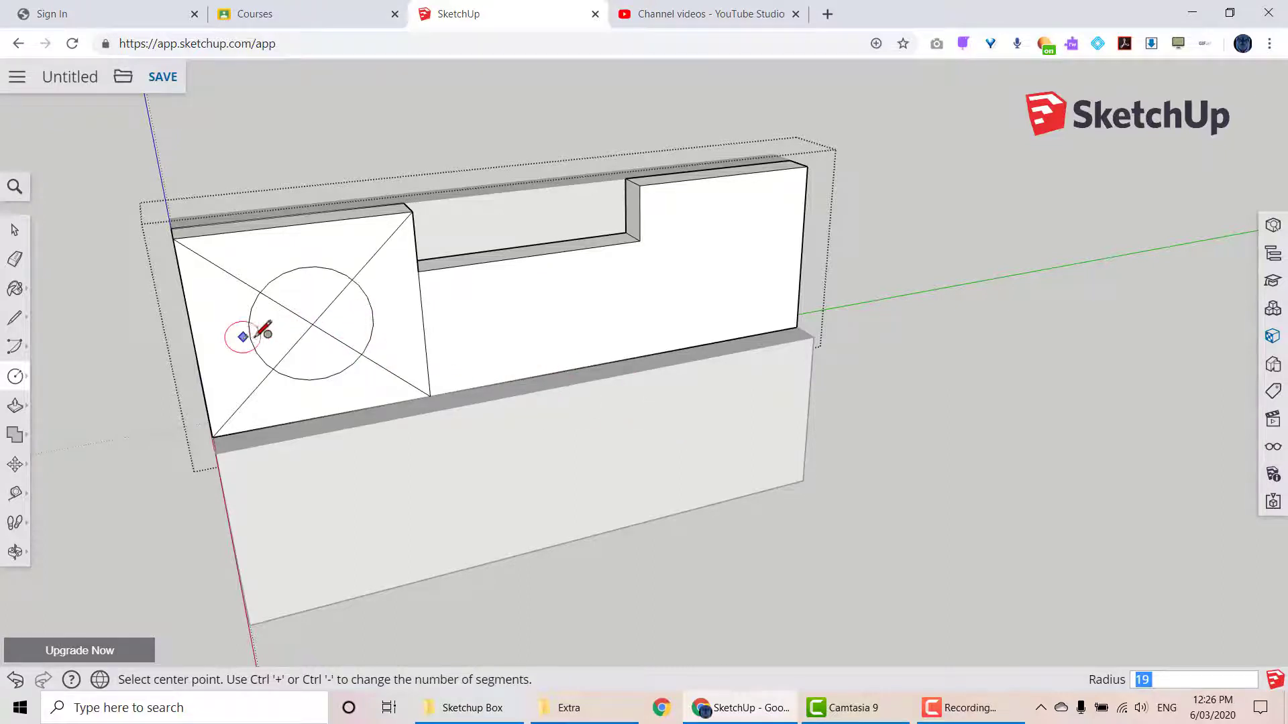
- Select all four sectors of the circle and copy them 150 mm along the green axis to the board's other end section
click(15, 229)
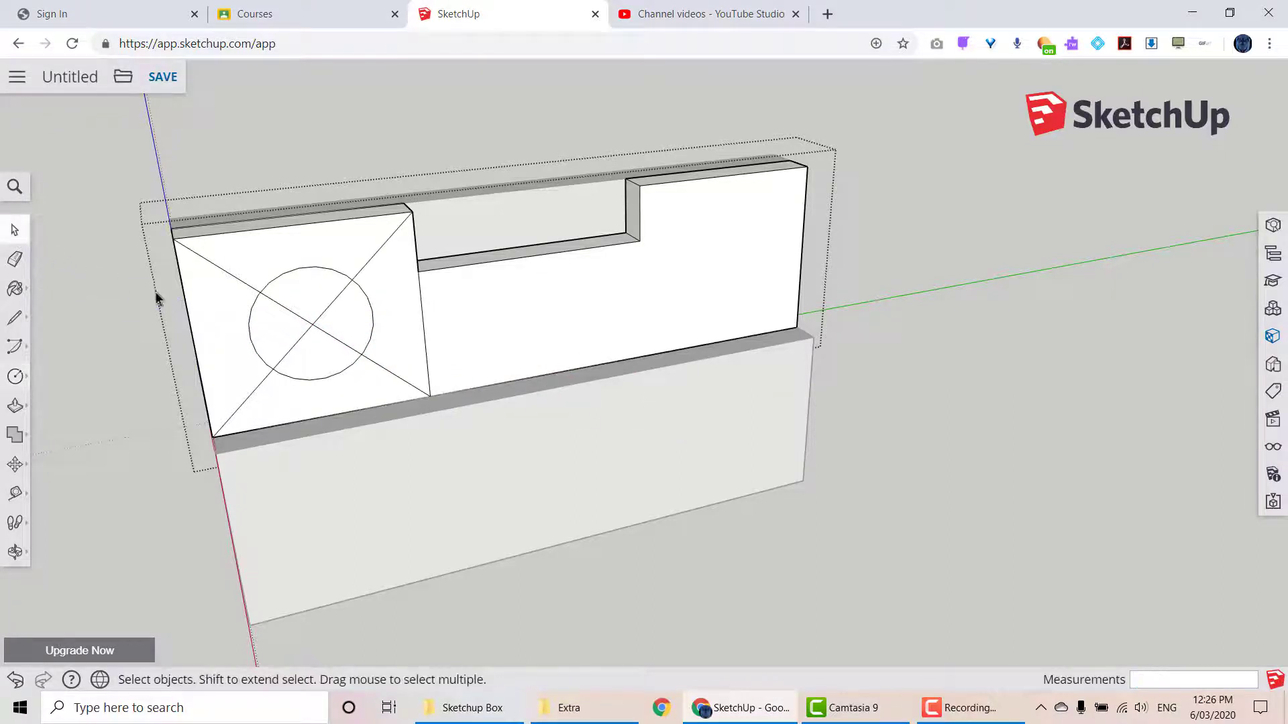
click(263, 328)
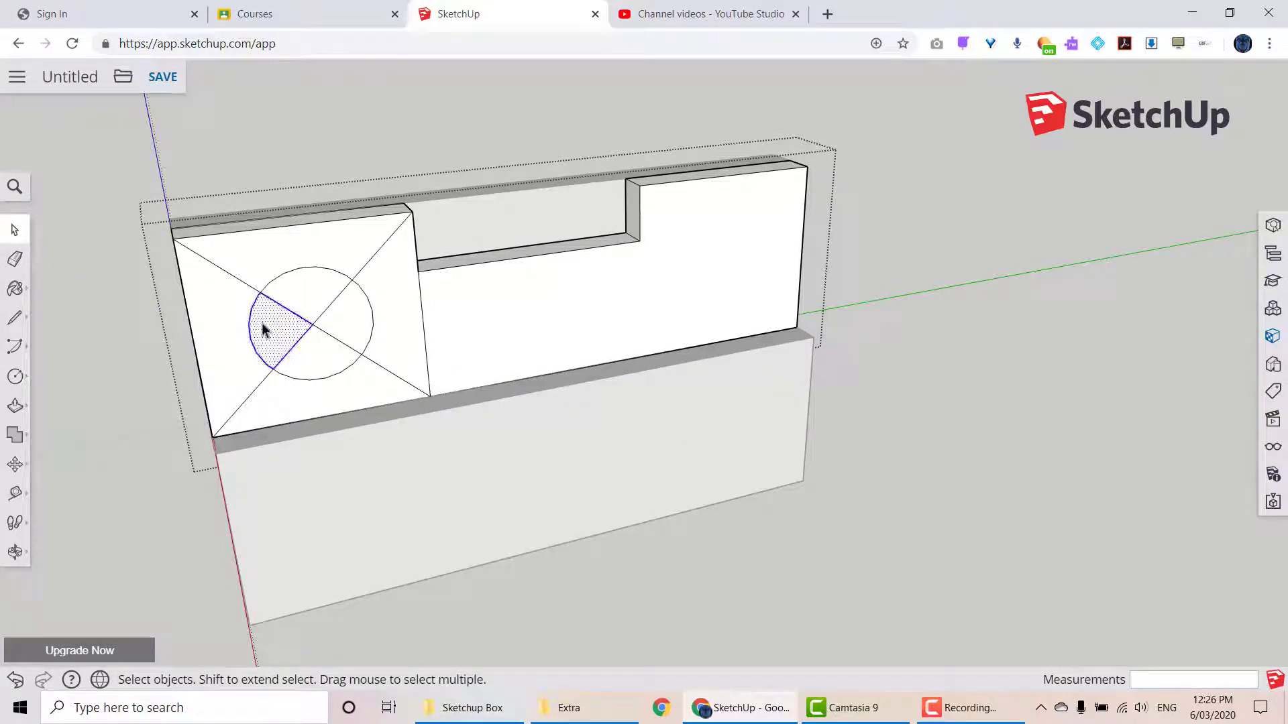
click(300, 296)
shift+click(336, 331)
shift+click(334, 363)
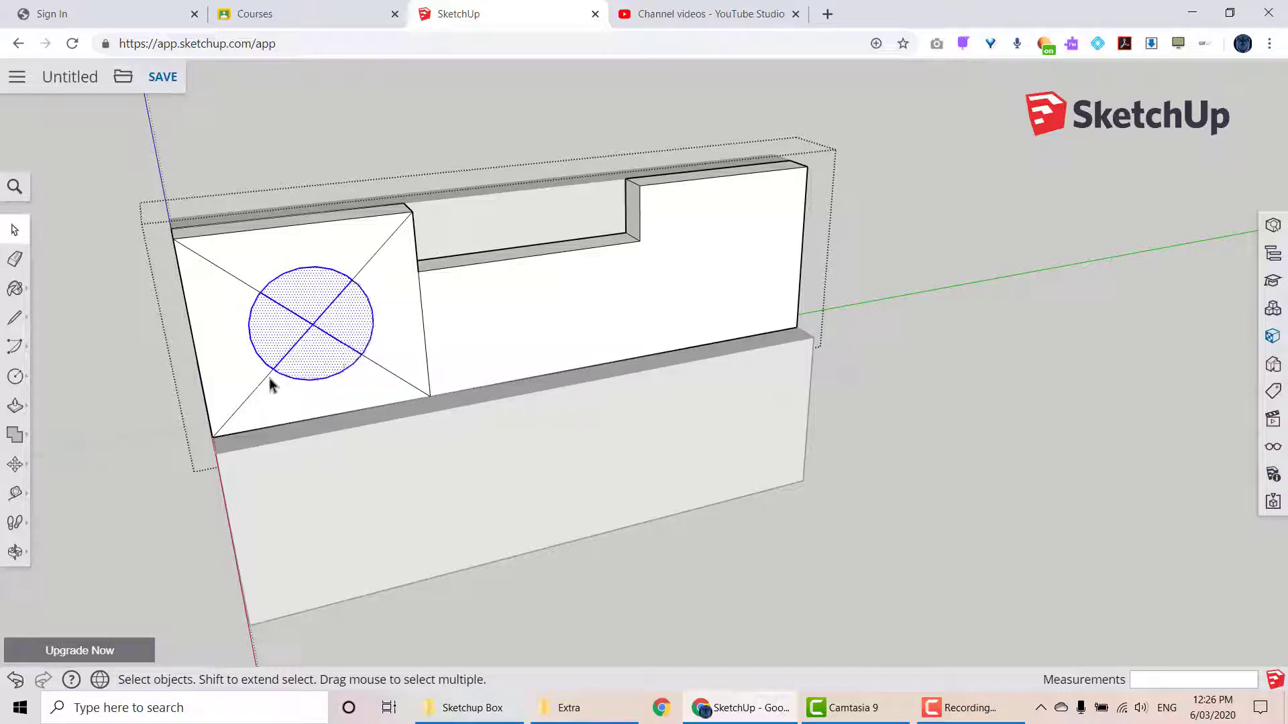
click(15, 464)
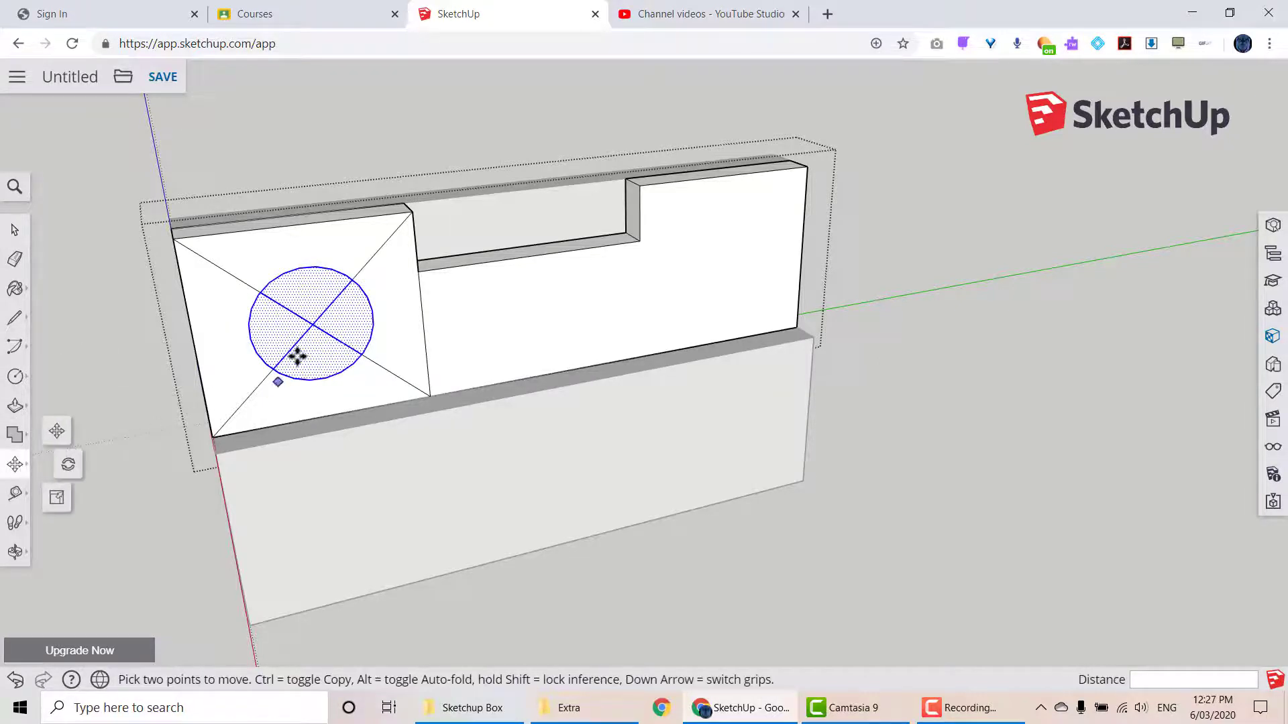
click(311, 324)
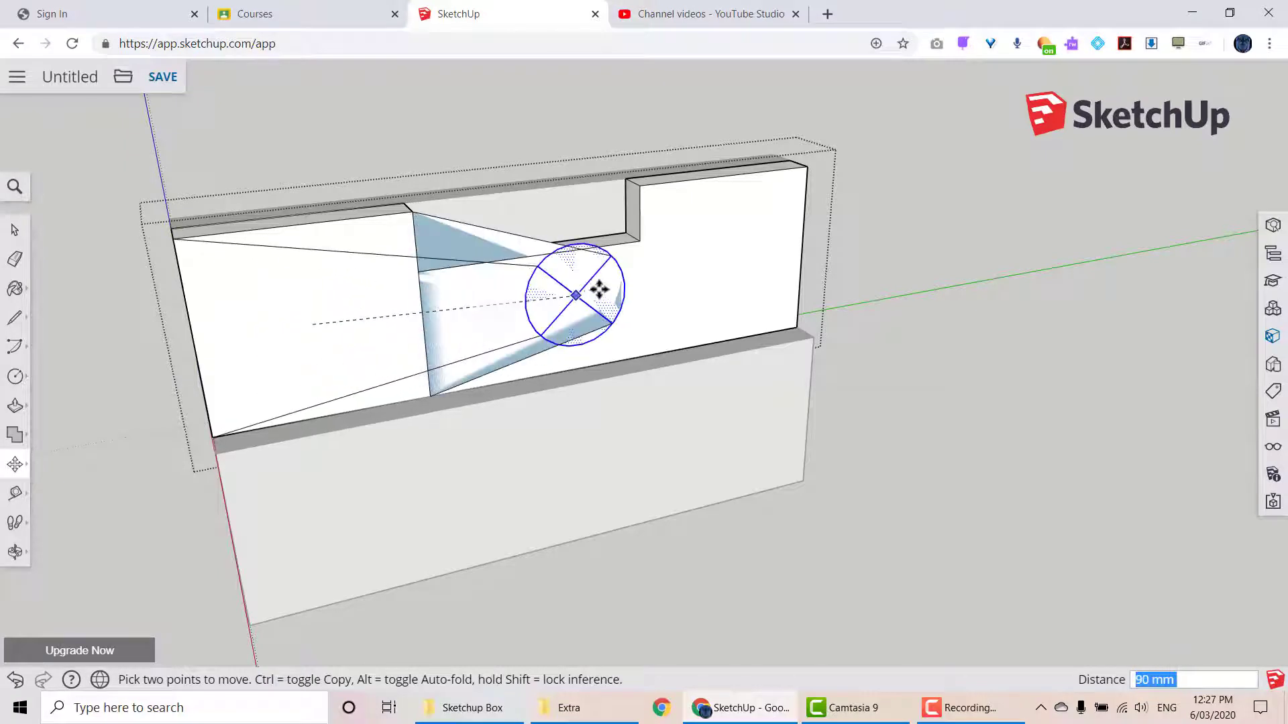
key(ctrl)
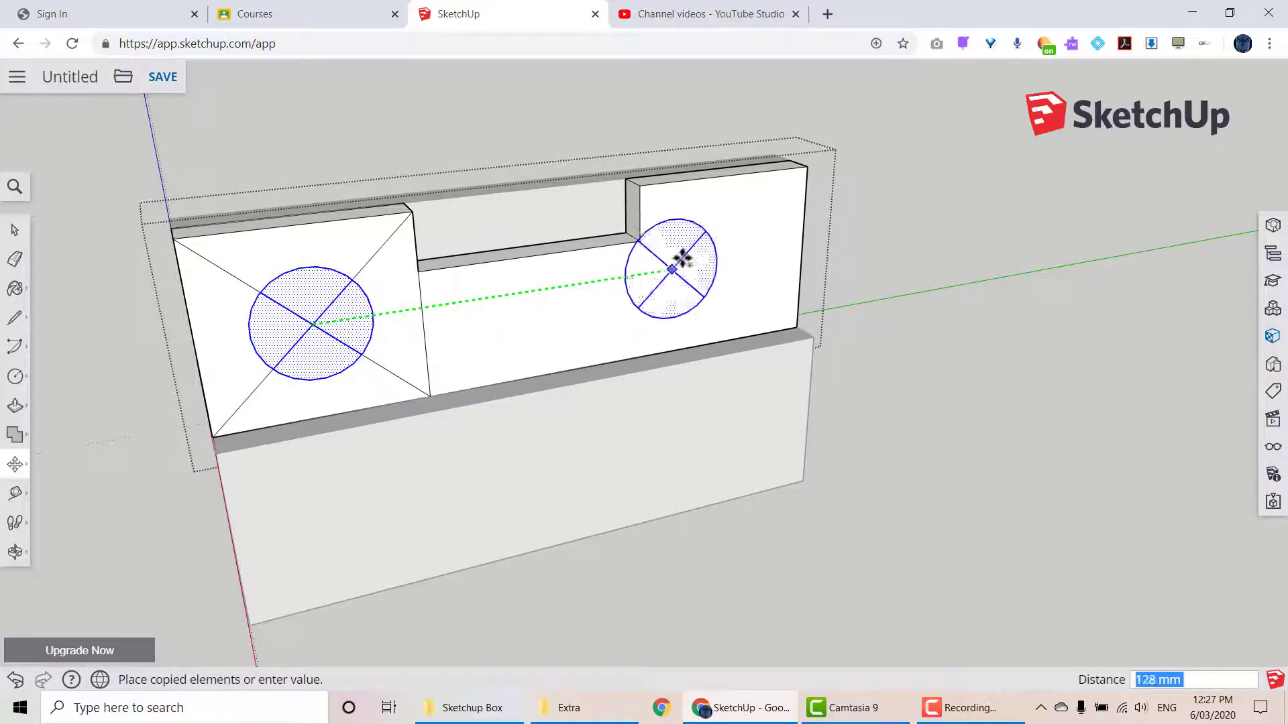
click(721, 180)
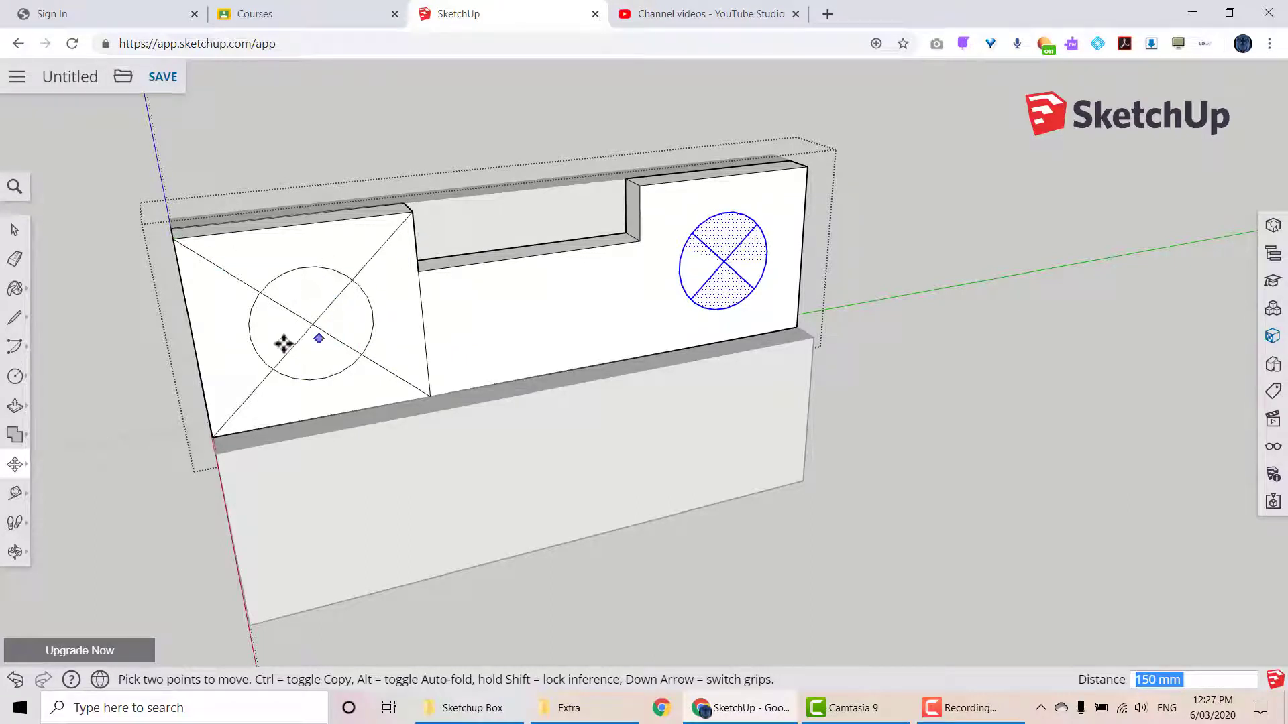
- Erase the diagonals in and around both circles and the vertical line below the notch, leaving only the two circle outlines
key(e)
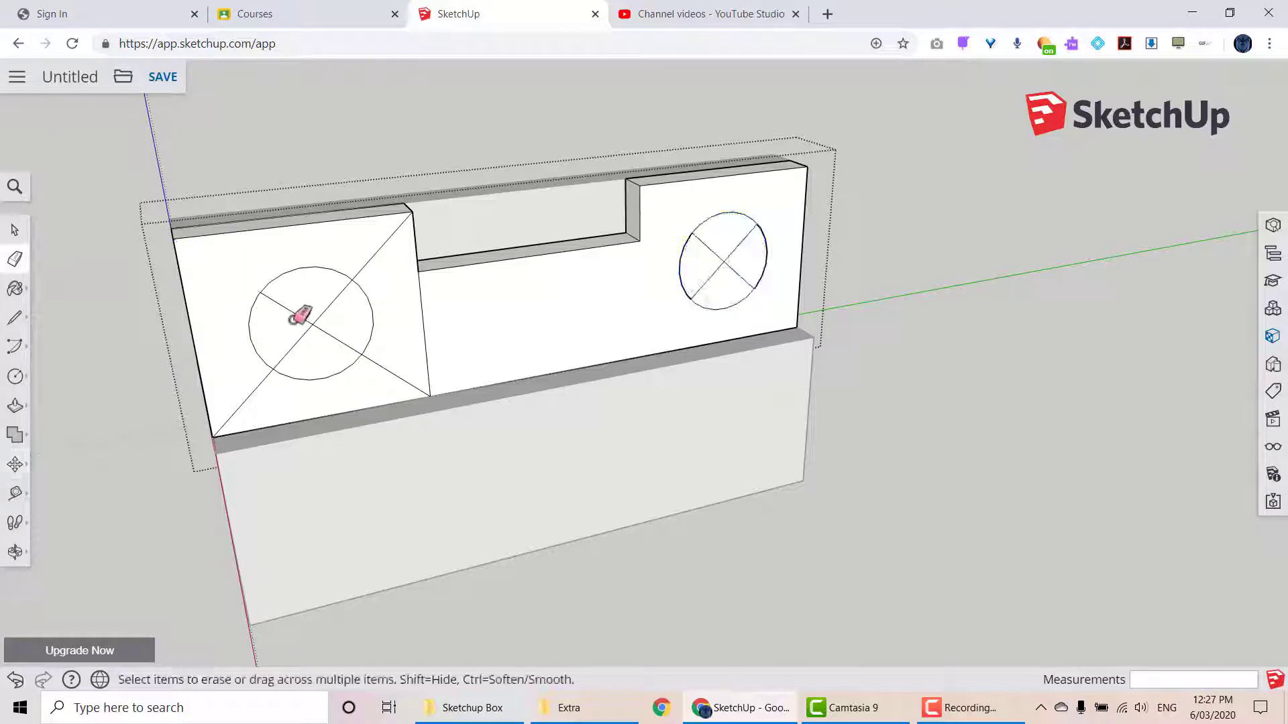
drag(299, 315, 328, 303)
click(374, 255)
click(387, 370)
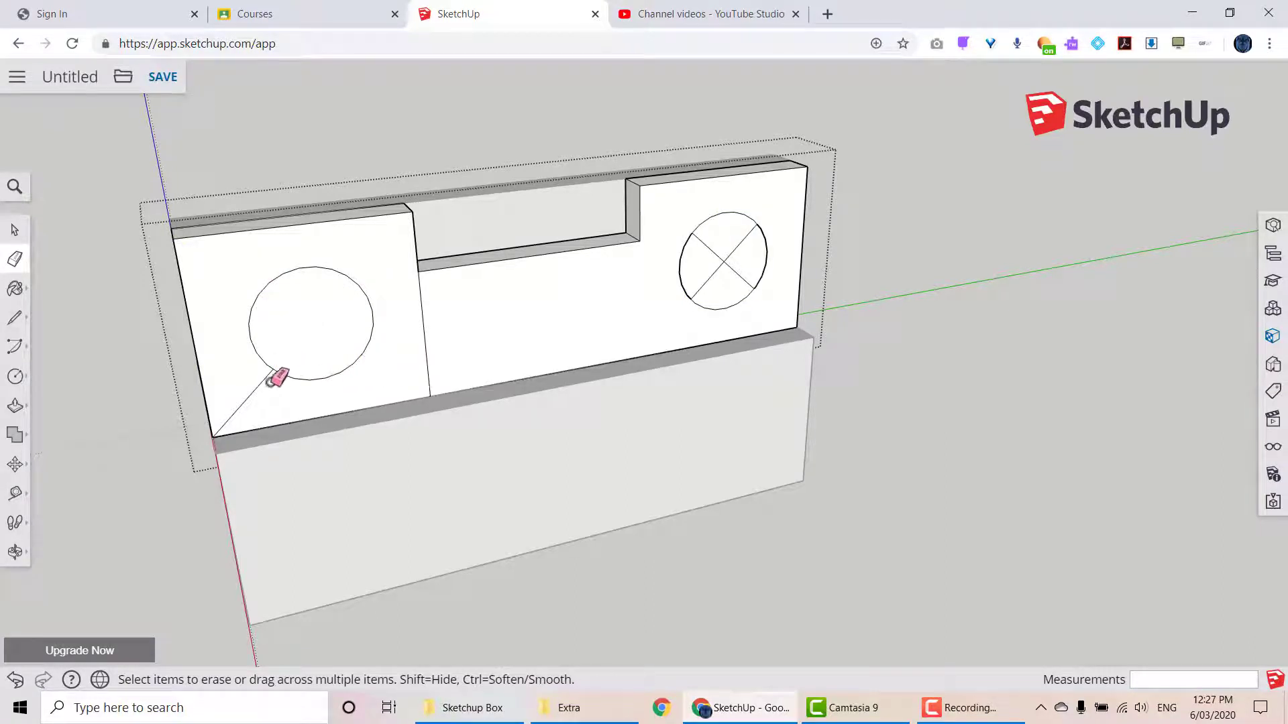
click(262, 383)
mouse_move(754, 268)
mouse_down()
mouse_move(726, 245)
mouse_move(743, 260)
mouse_move(704, 257)
mouse_up()
drag(453, 333, 415, 365)
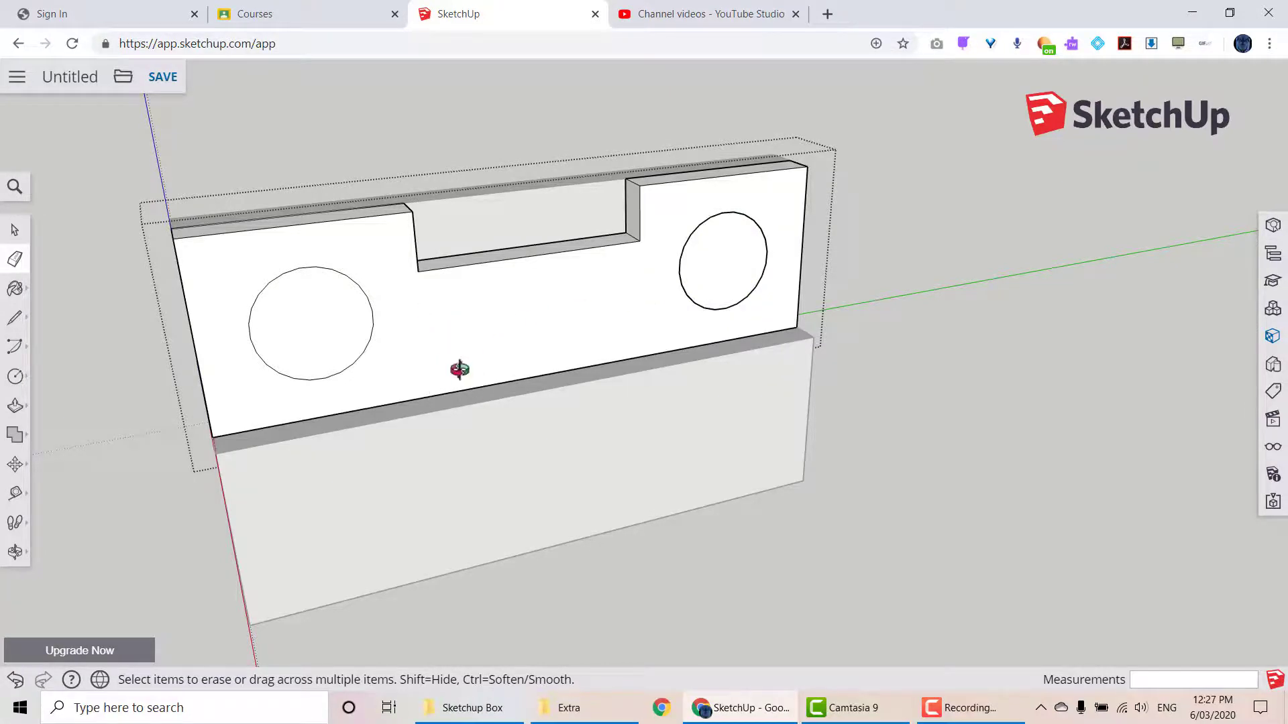
- Push the original circle through the board's full thickness to cut a round hole
middle_drag(459, 370, 647, 385)
click(15, 406)
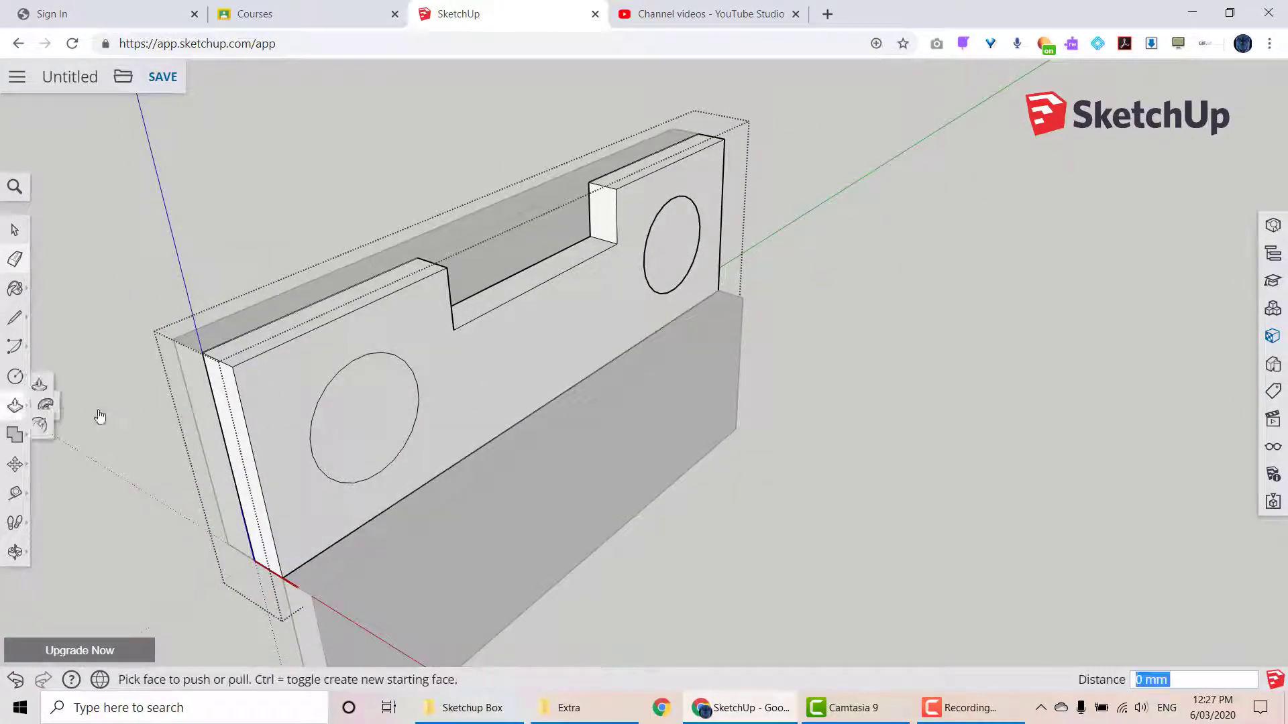
click(374, 436)
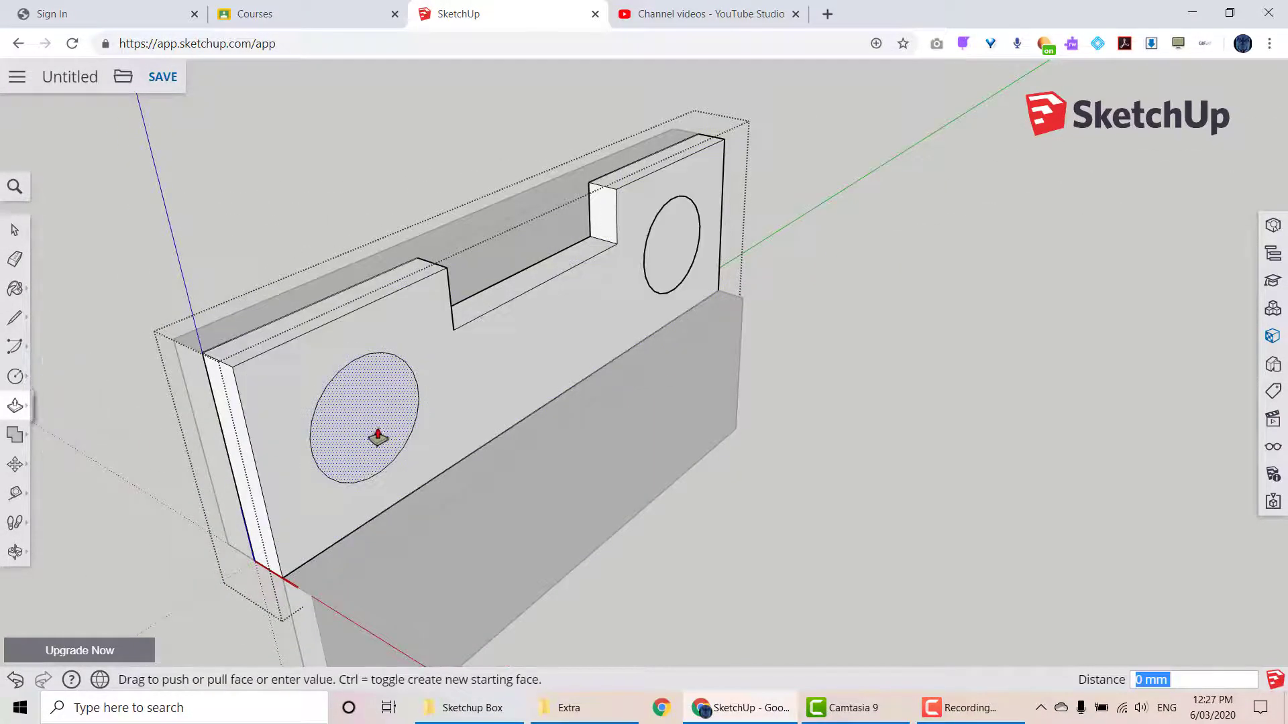
click(287, 324)
- Try to push the copied circle through the board, and select its area to check the face
click(664, 266)
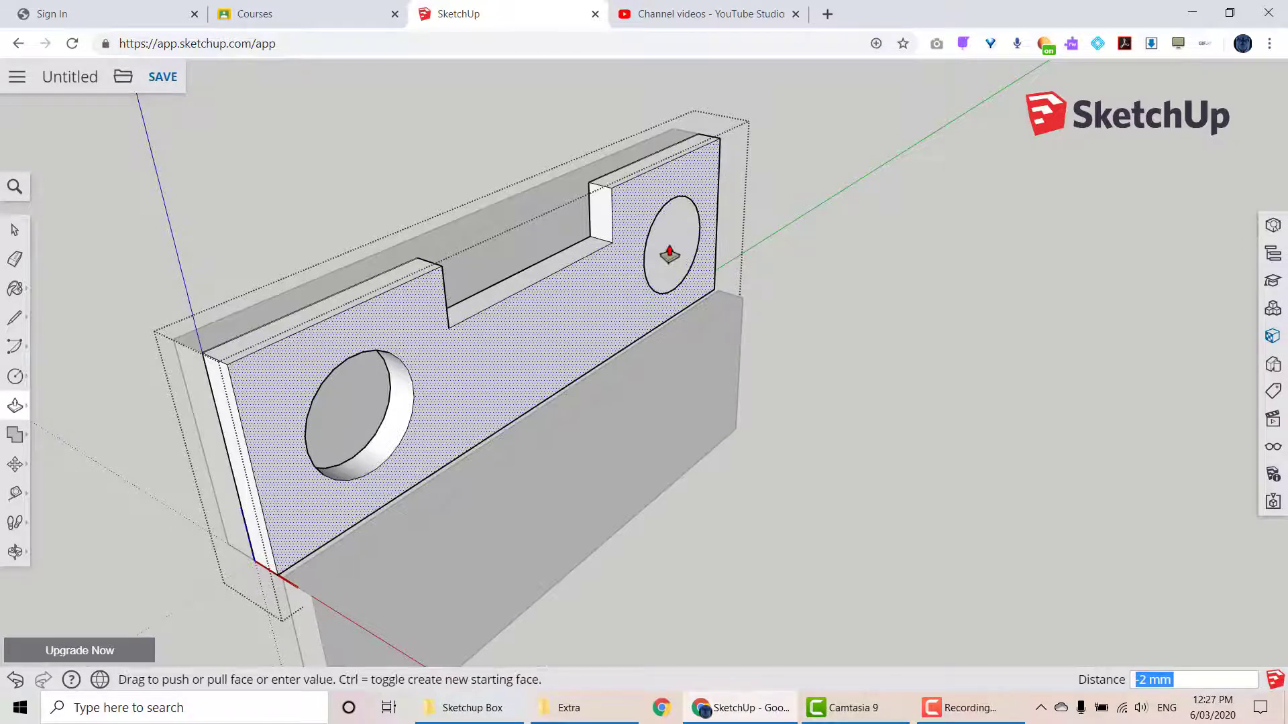
click(673, 265)
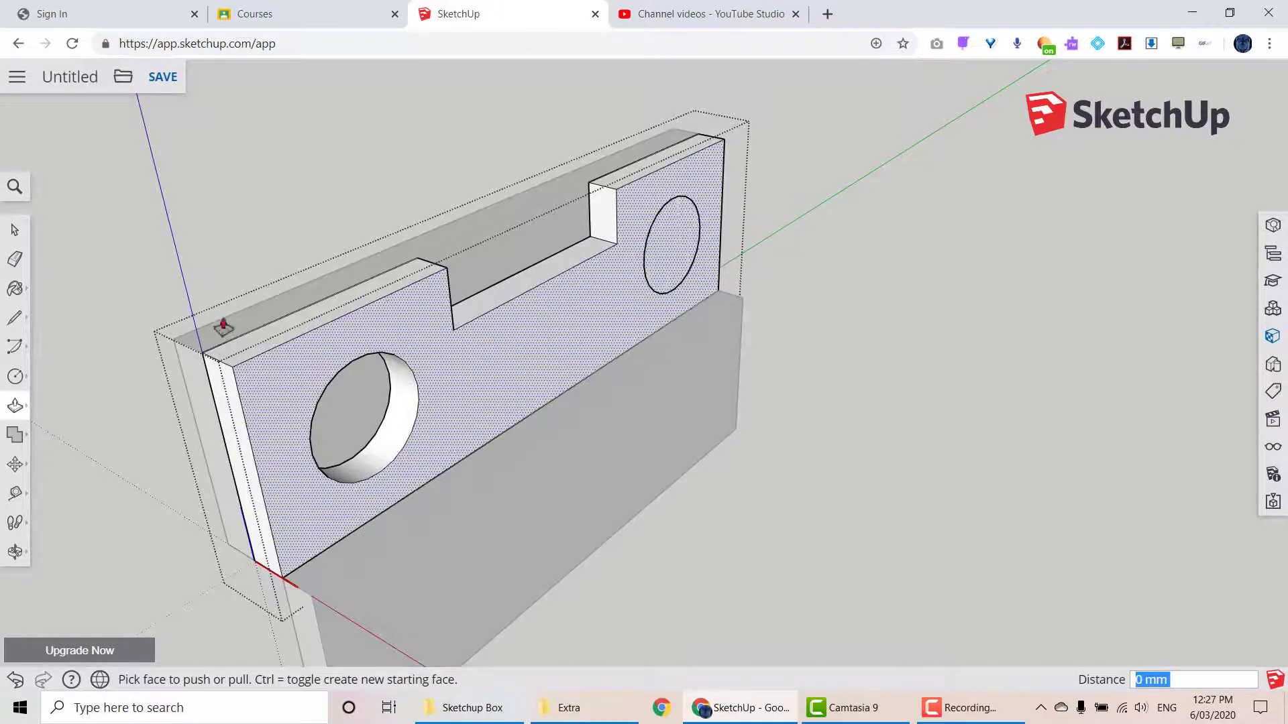
click(15, 229)
click(667, 270)
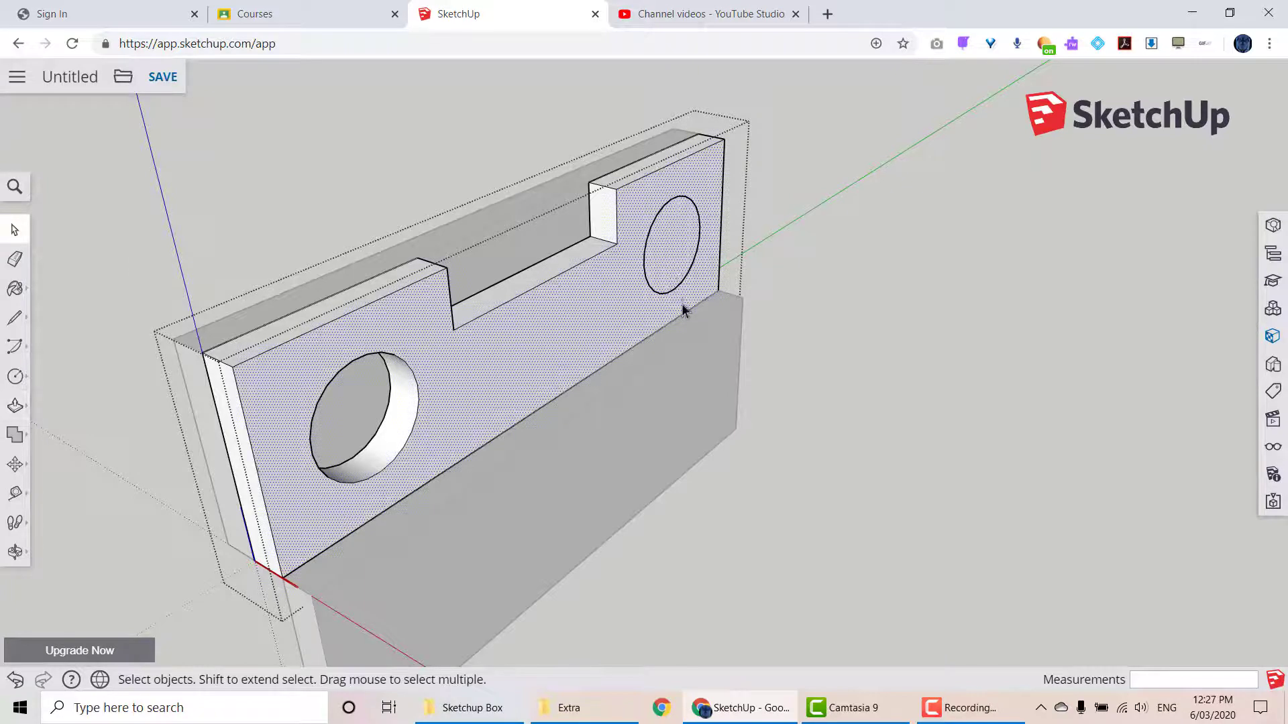
- Select the copied circle together with the board's front face, intersect the faces with the selection, and select the circular face
middle_drag(683, 302, 261, 283)
middle_drag(775, 326, 599, 228)
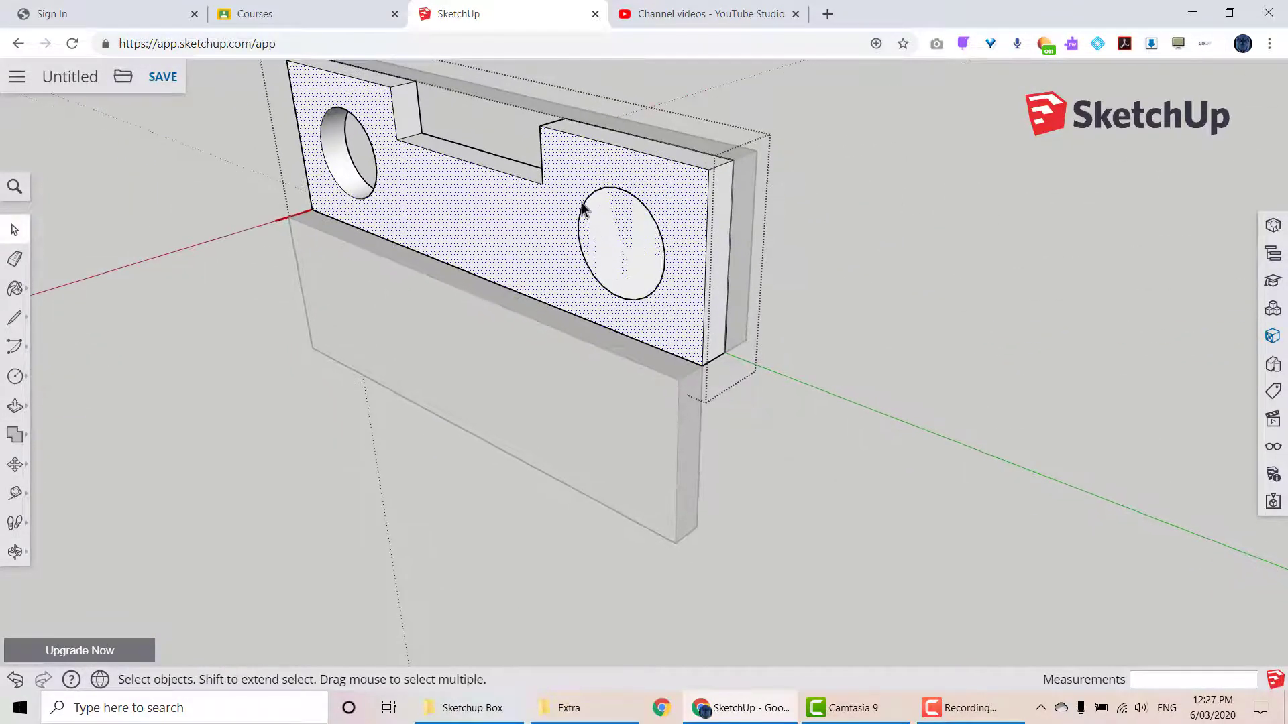
drag(573, 185, 675, 320)
shift+click(667, 315)
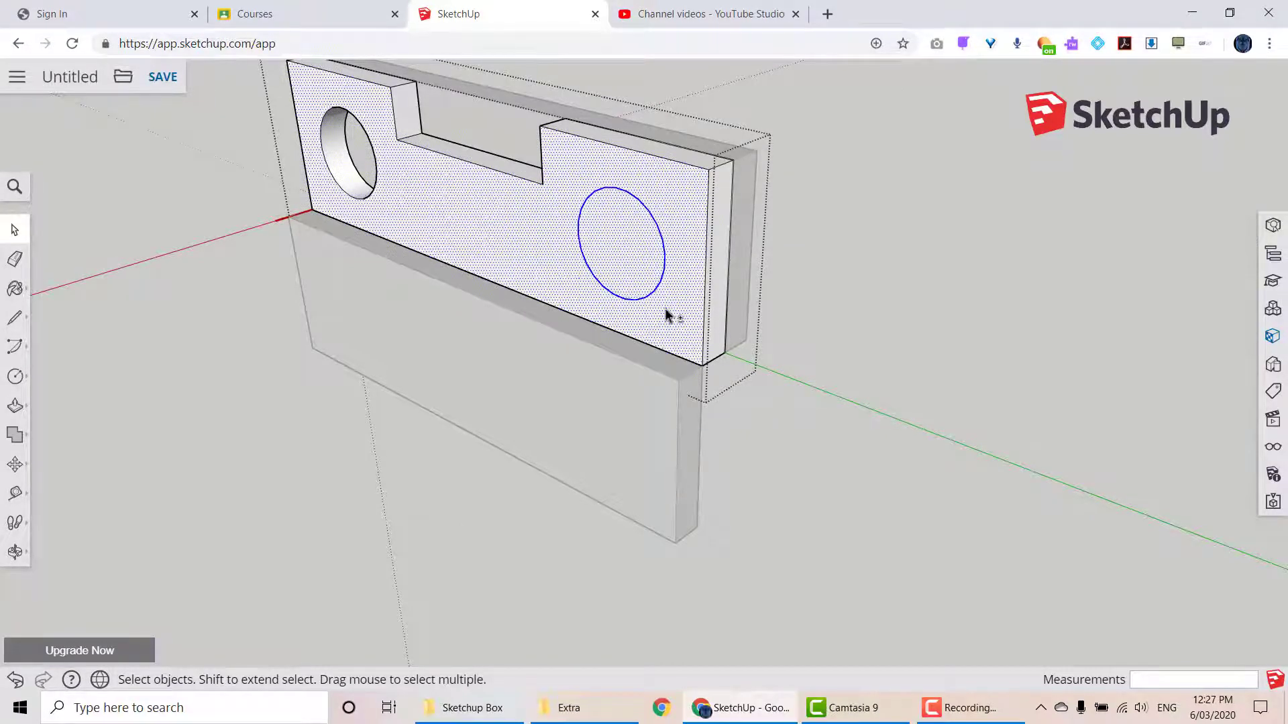
right_click(562, 250)
mouse_move(719, 478)
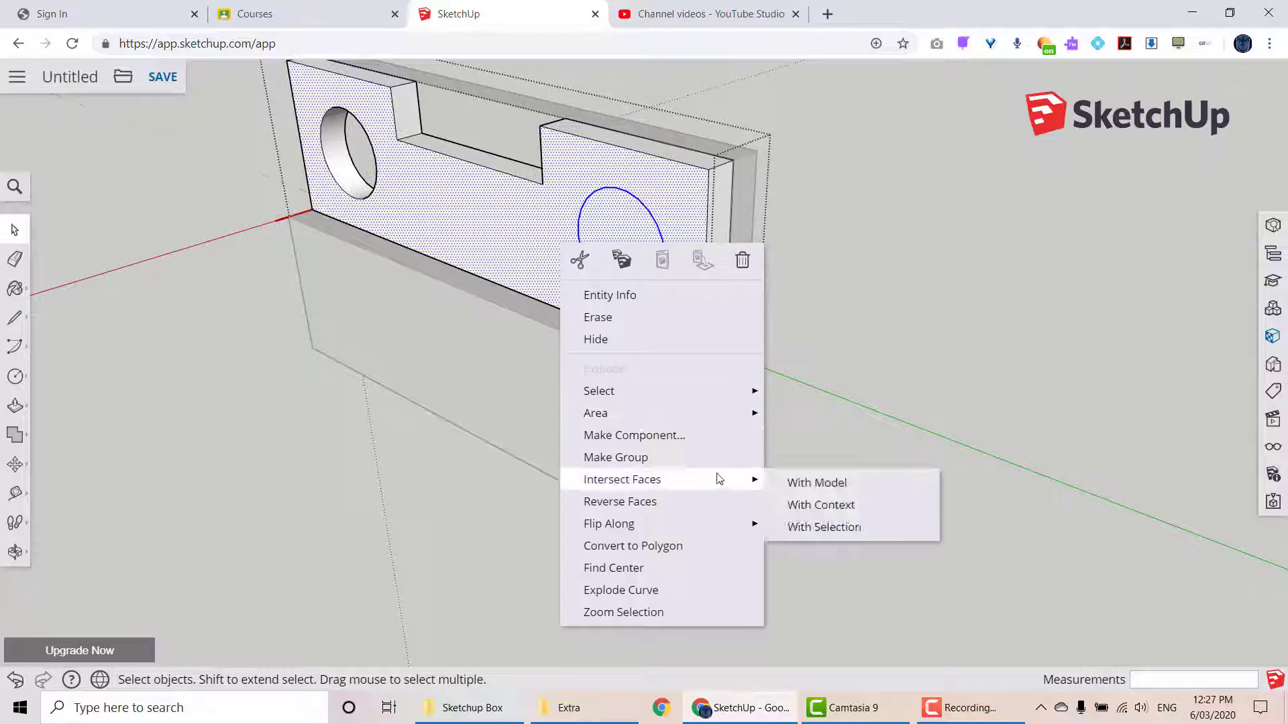
click(808, 527)
click(627, 299)
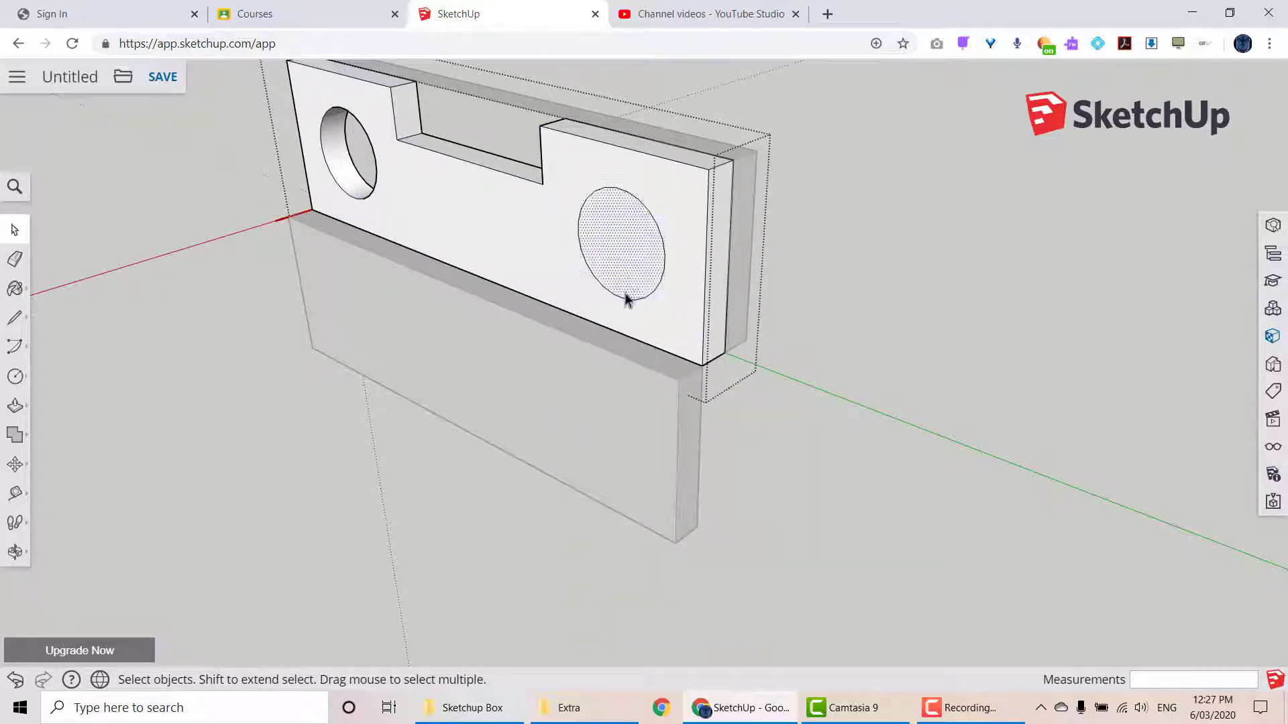
- Push the copied circle 12 mm through the board's thickness to cut the second round hole
click(15, 405)
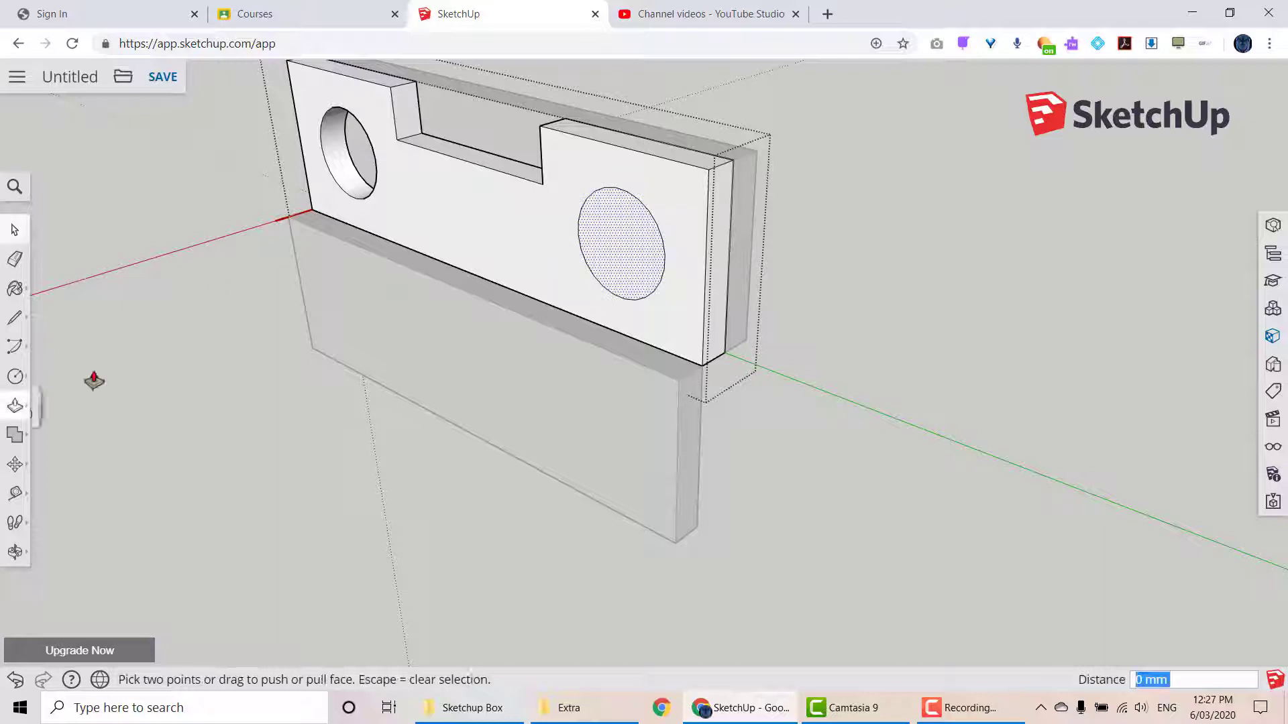
click(637, 232)
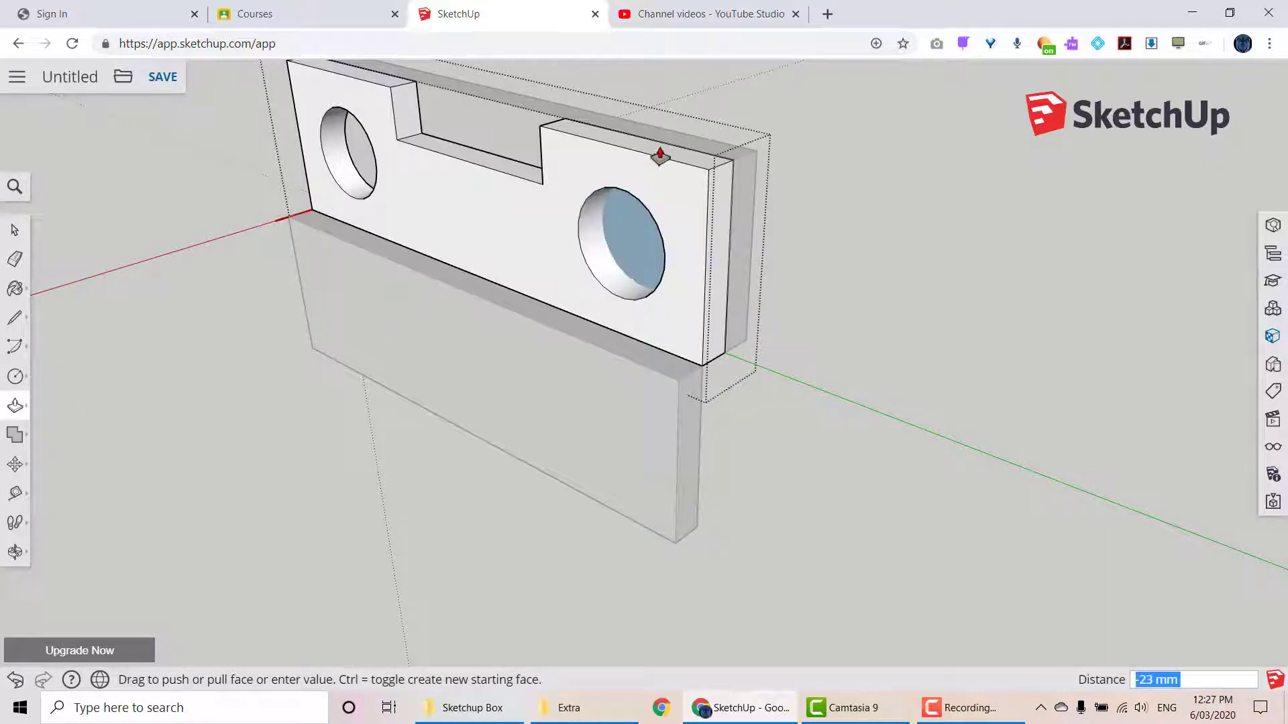
click(735, 169)
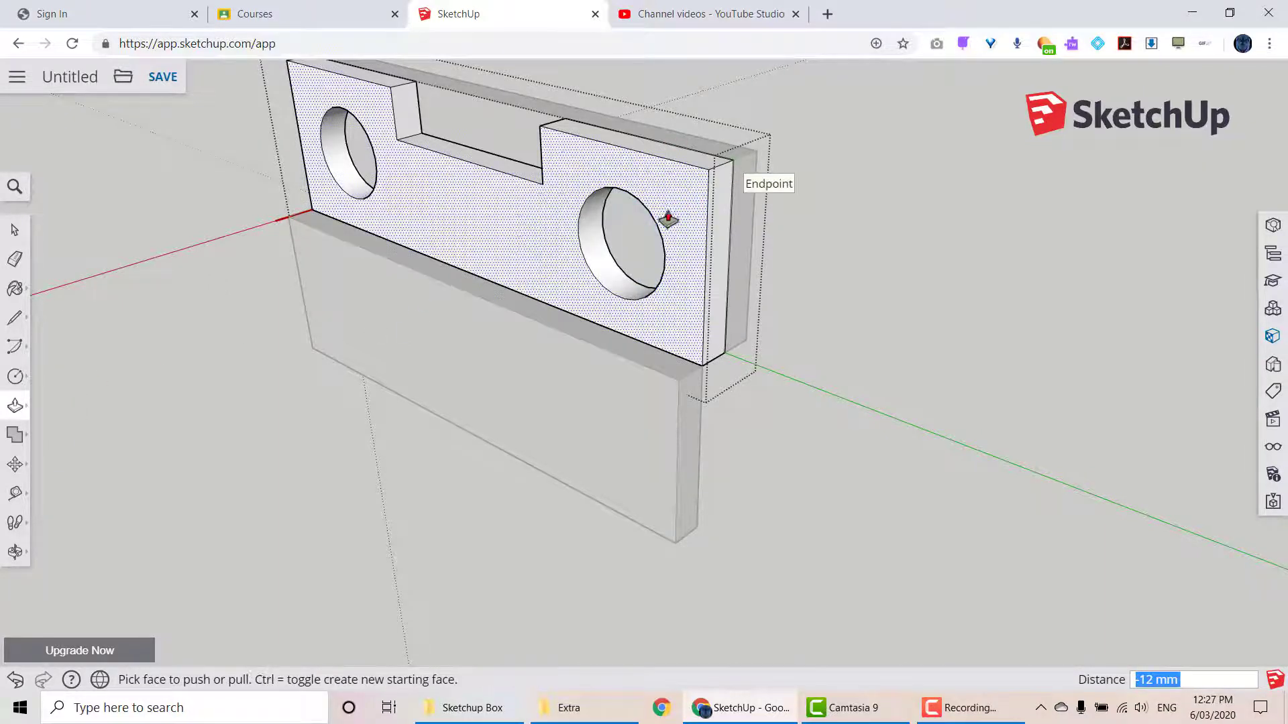
key(ctrl+z)
click(621, 267)
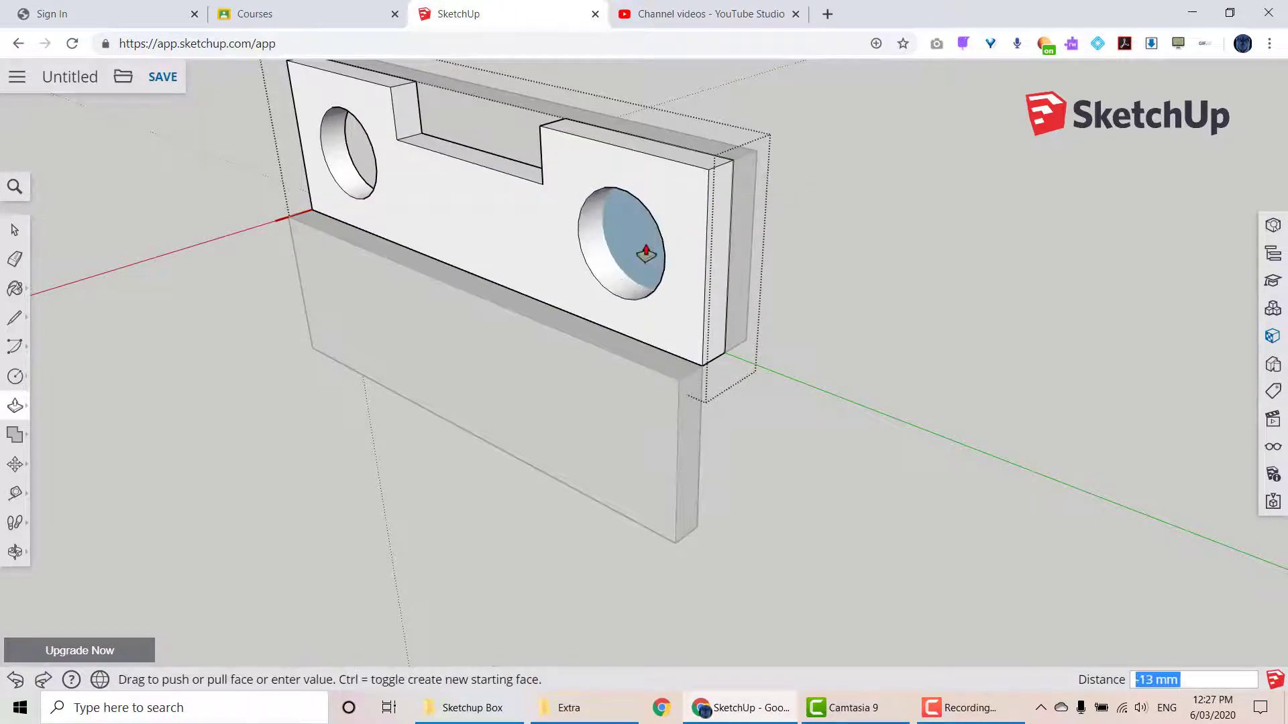
key(Return)
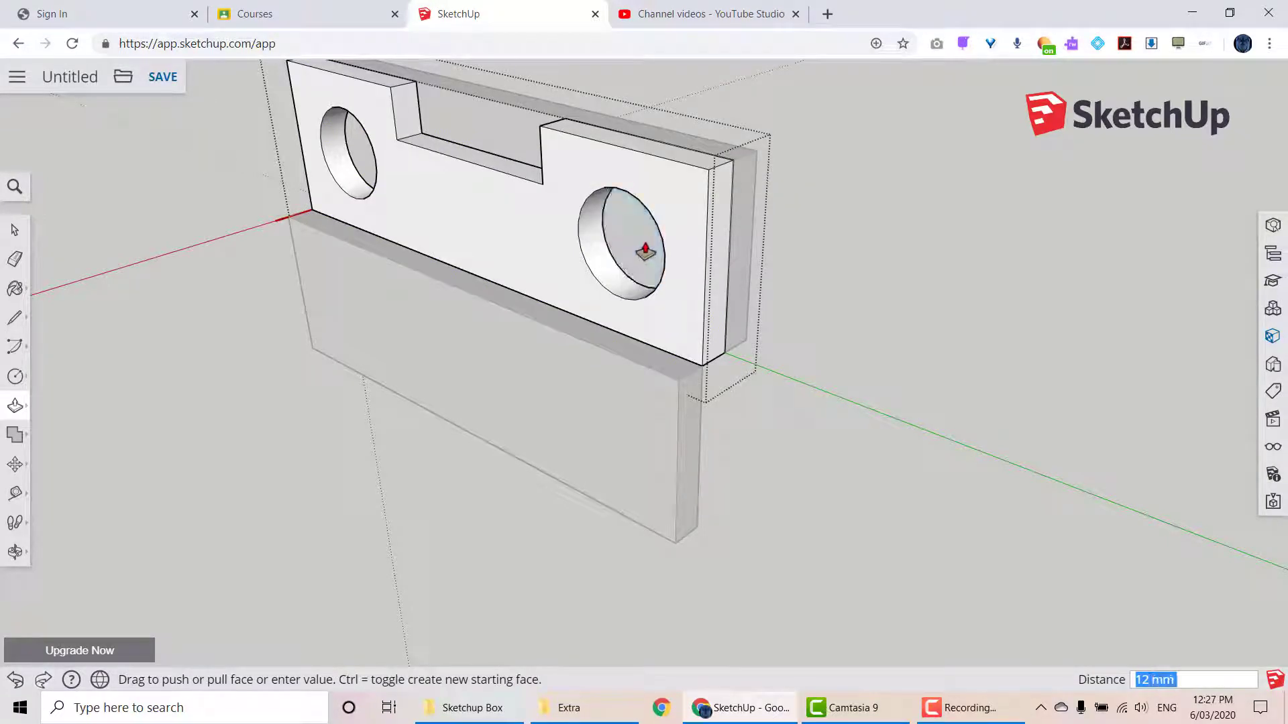
- Draw a 14 x 12 mm rectangle at each end of the notch floor
middle_drag(646, 252, 546, 264)
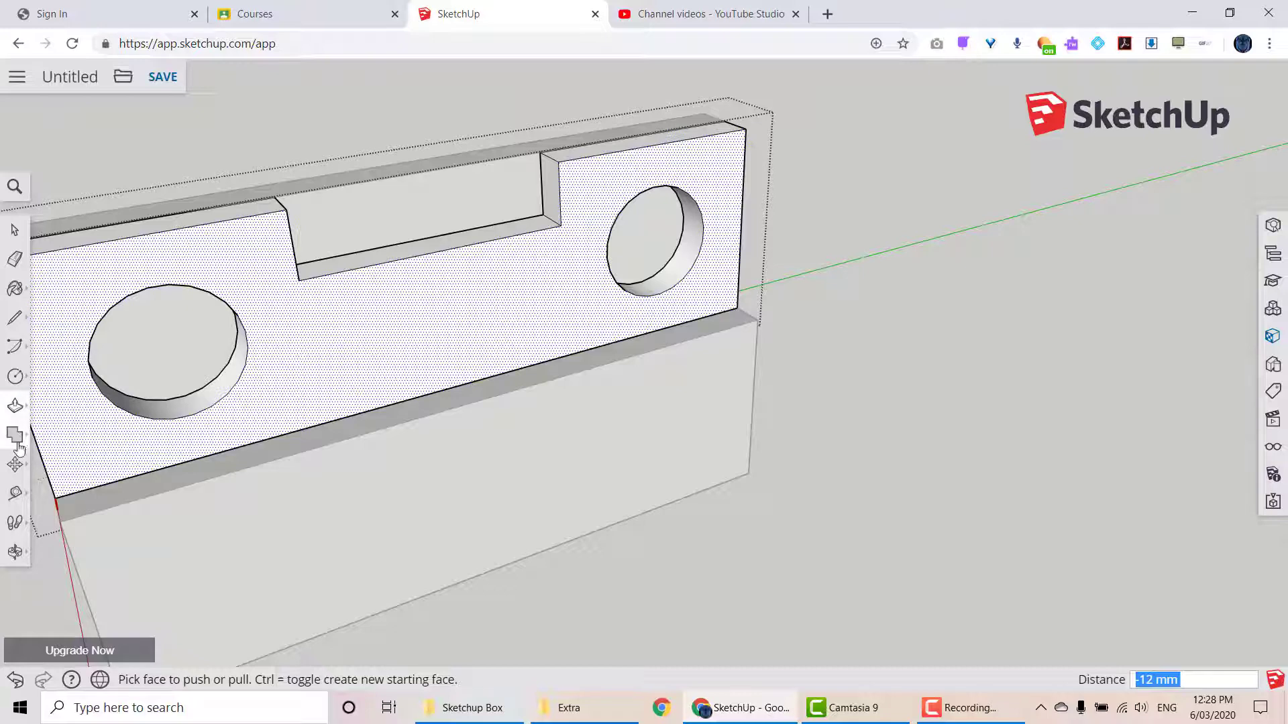
click(15, 376)
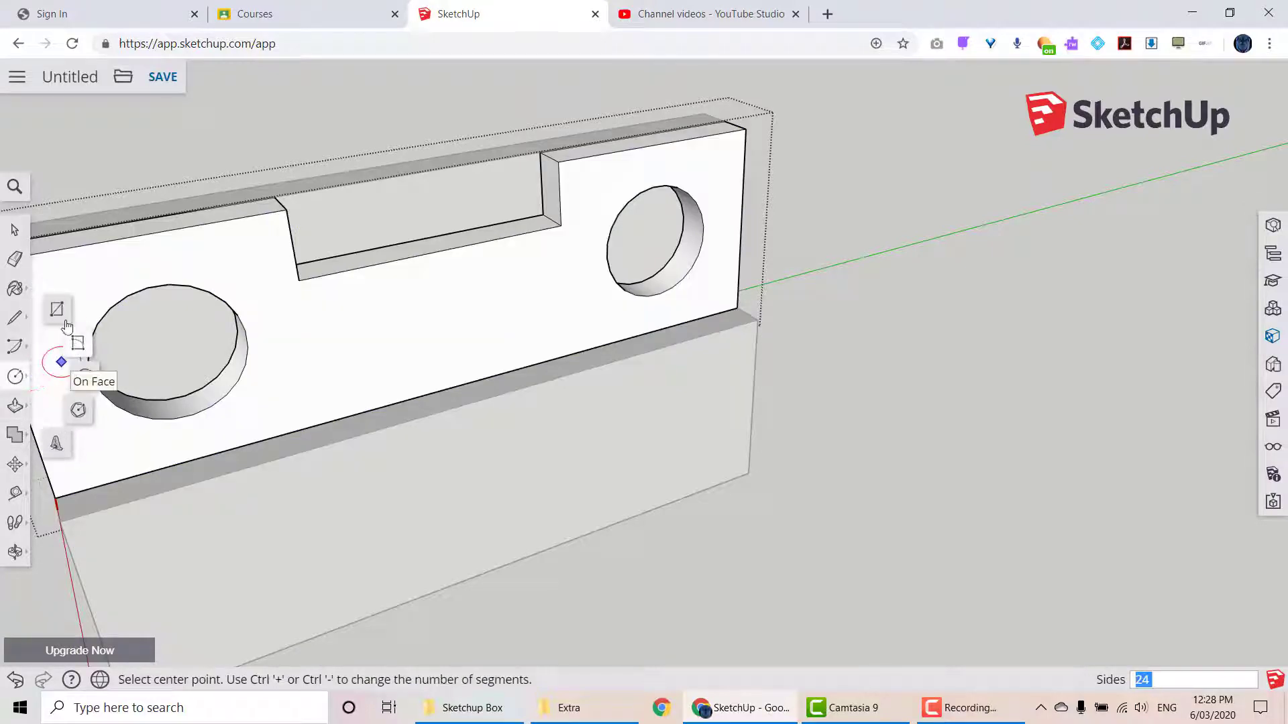
click(58, 310)
middle_drag(335, 256, 288, 365)
scroll(301, 216, up, 3)
click(285, 219)
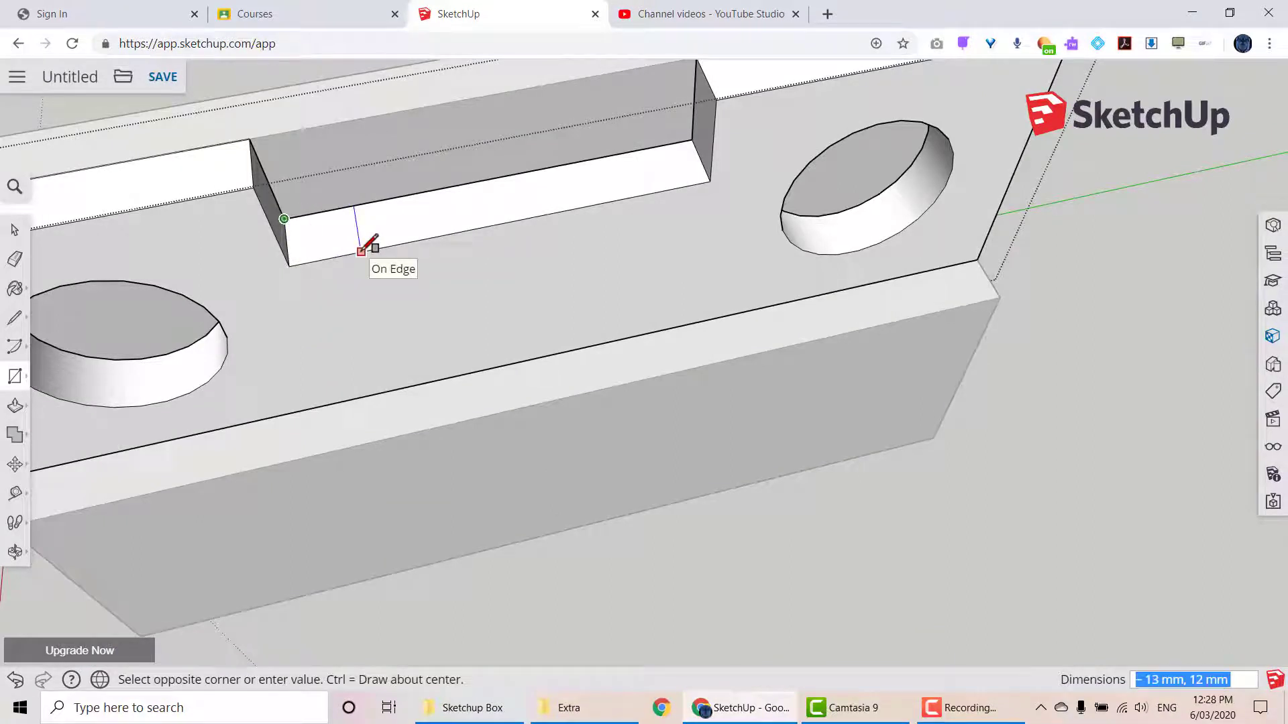
text(14,12)
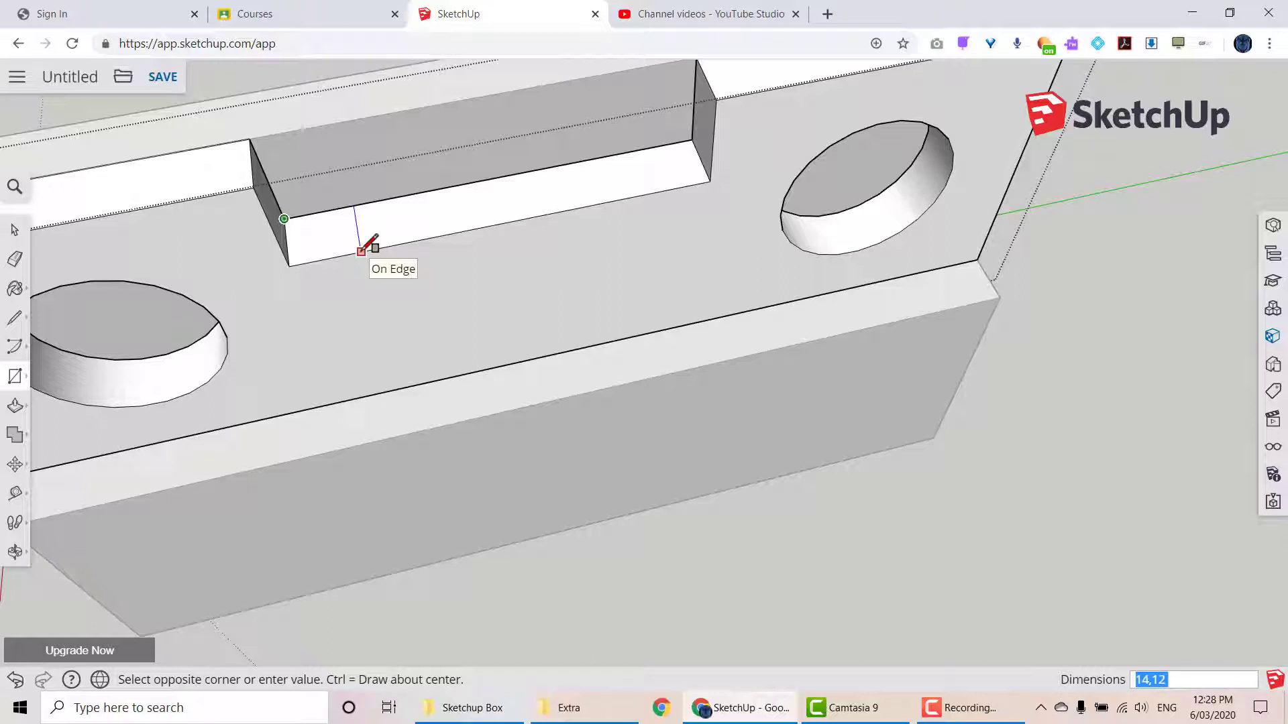
key(Return)
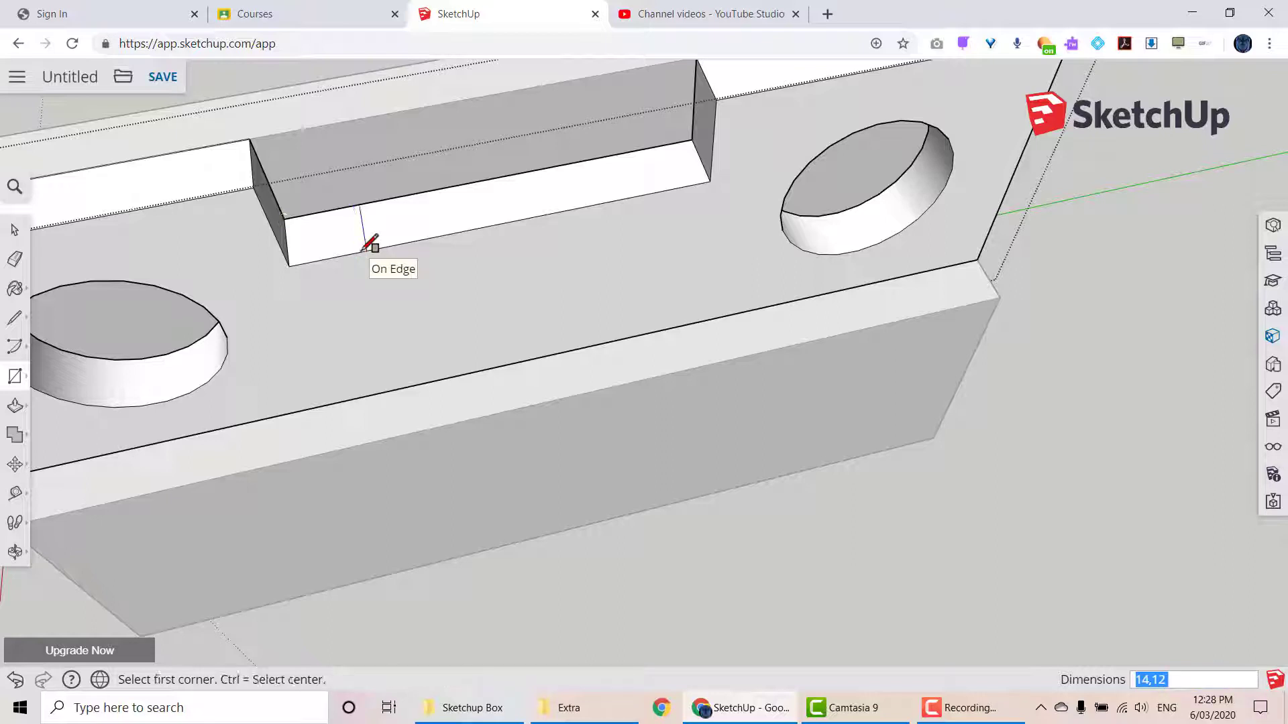
click(692, 138)
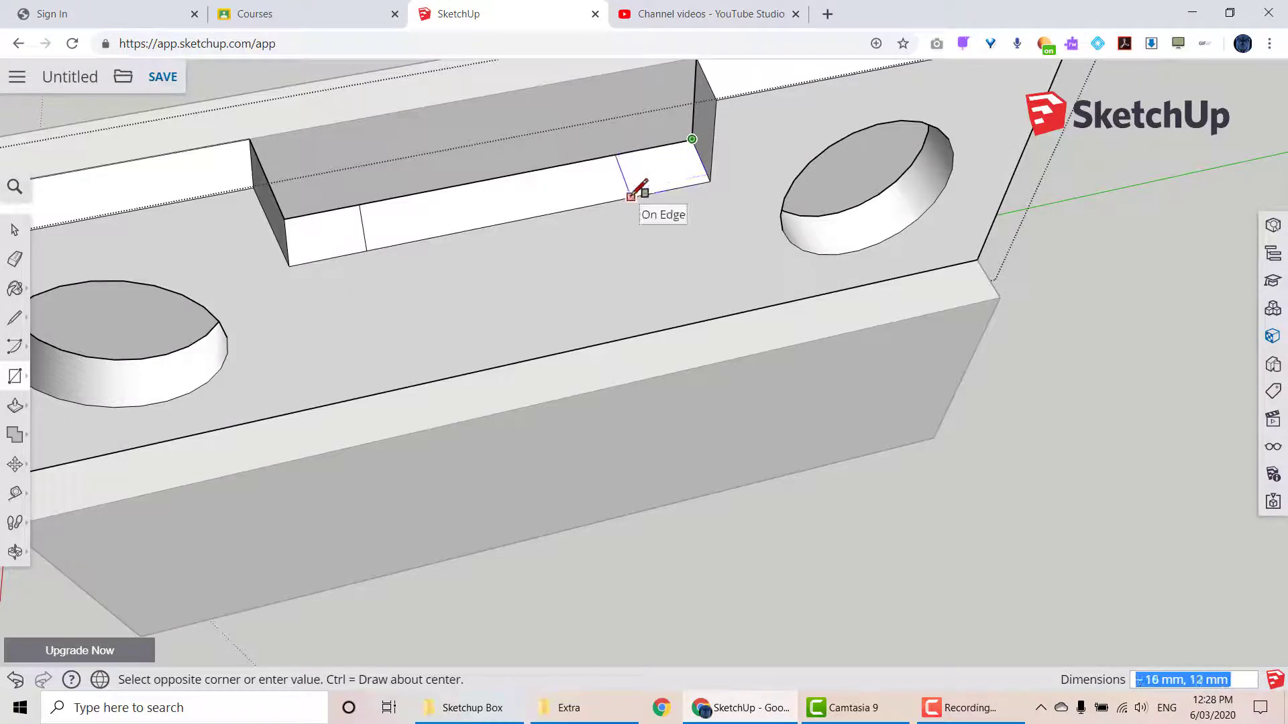
text(14)
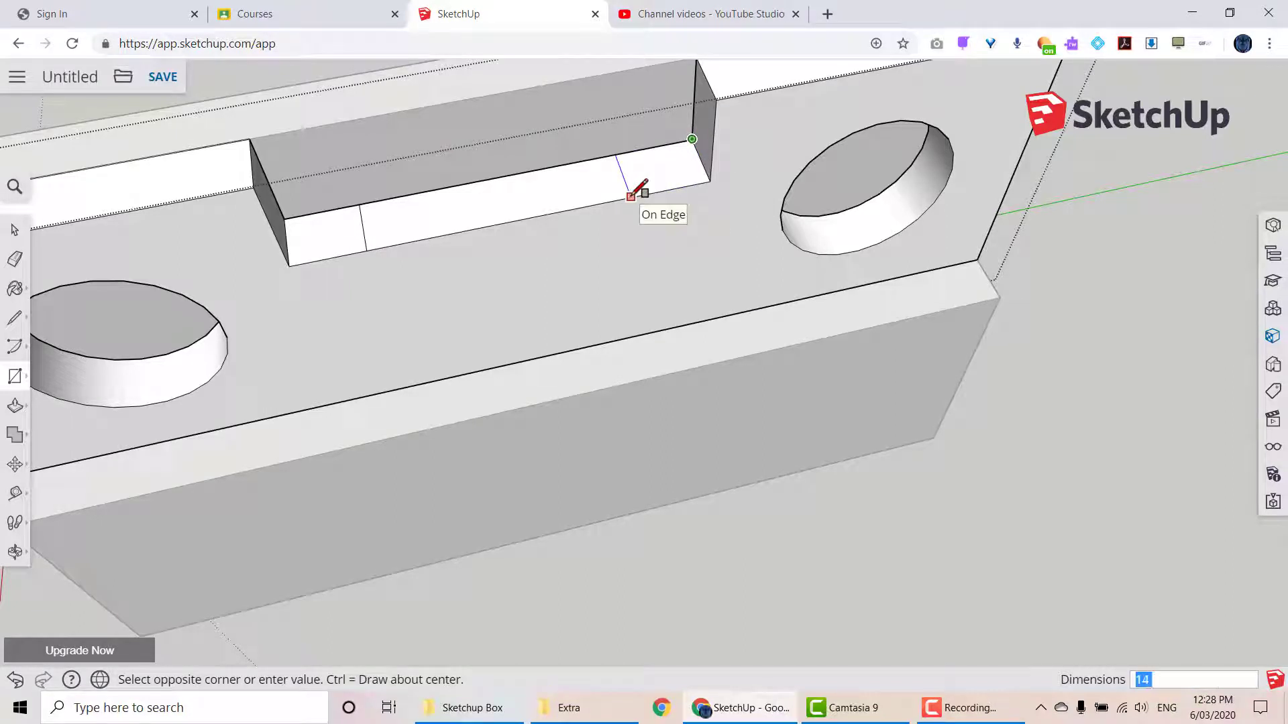
text(,12)
key(Return)
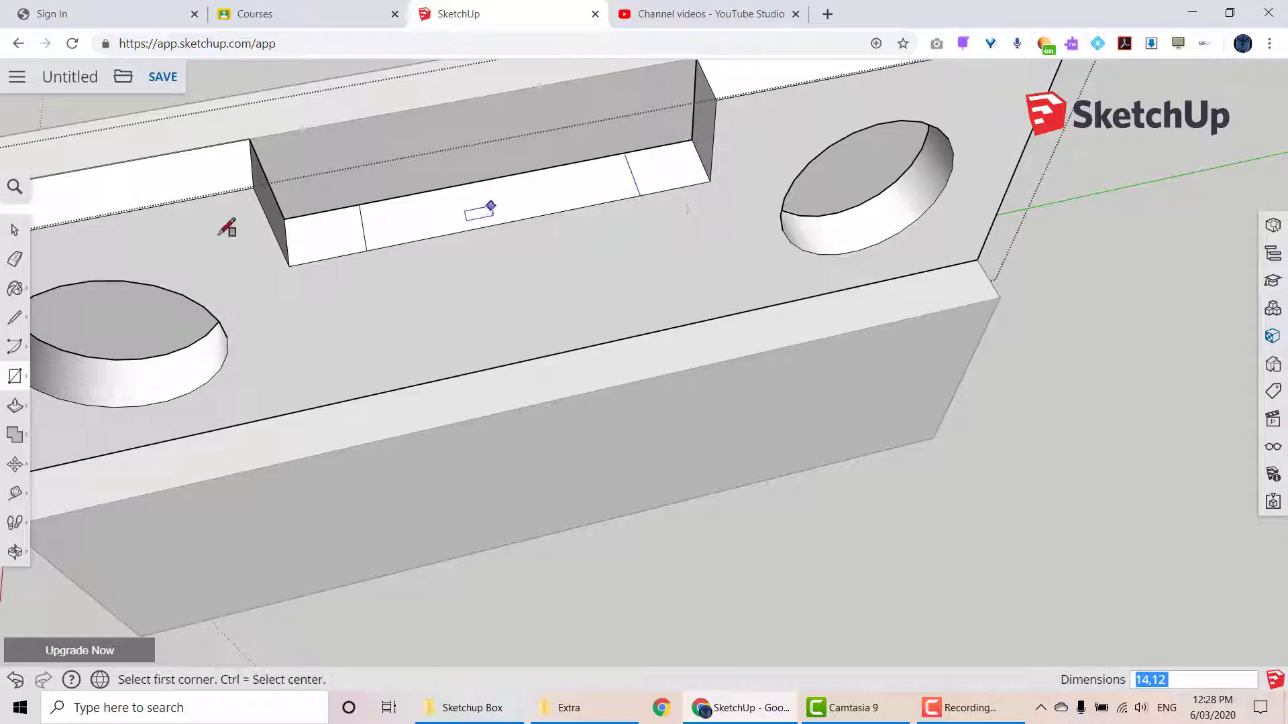
- Push the notch floor between the two rectangles down about 31 mm to form a stepped notch
click(18, 411)
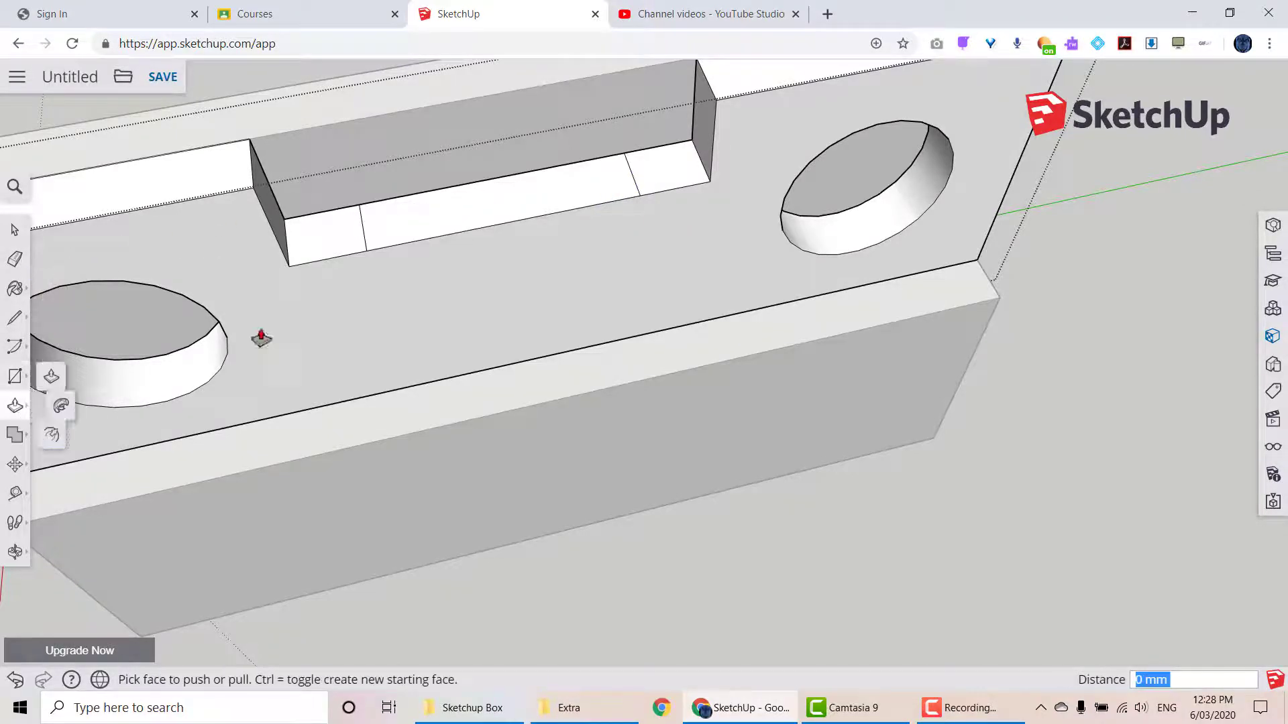
click(396, 245)
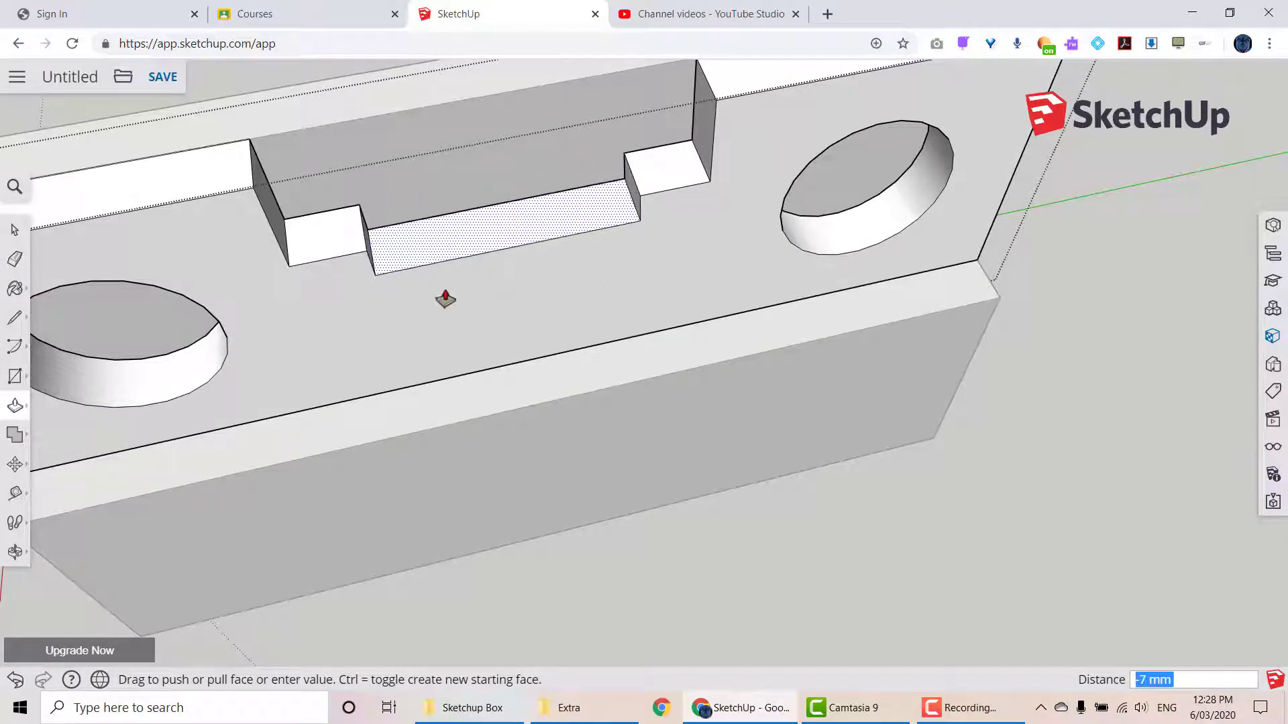
click(167, 410)
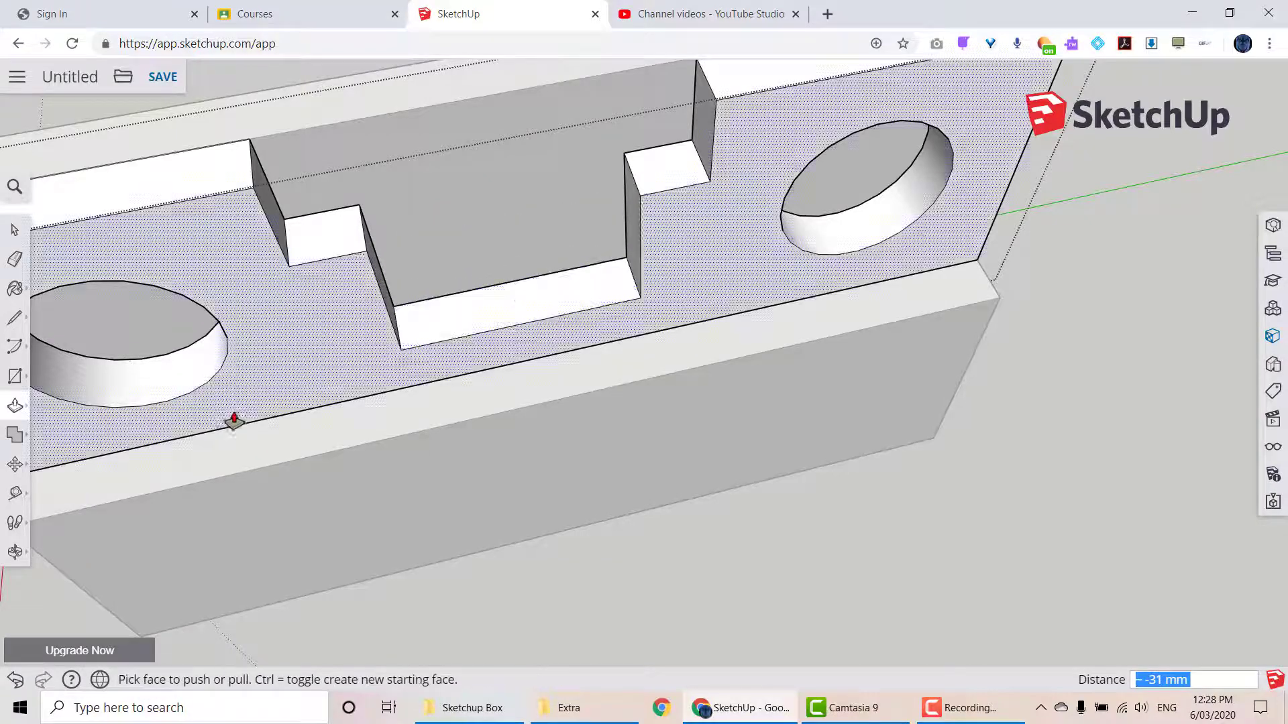
- Draw lines of about 47 mm and 51 mm from the deep notch's two lower front corners to the lowest points of the adjacent holes
middle_drag(233, 420, 218, 170)
middle_drag(255, 149, 424, 175)
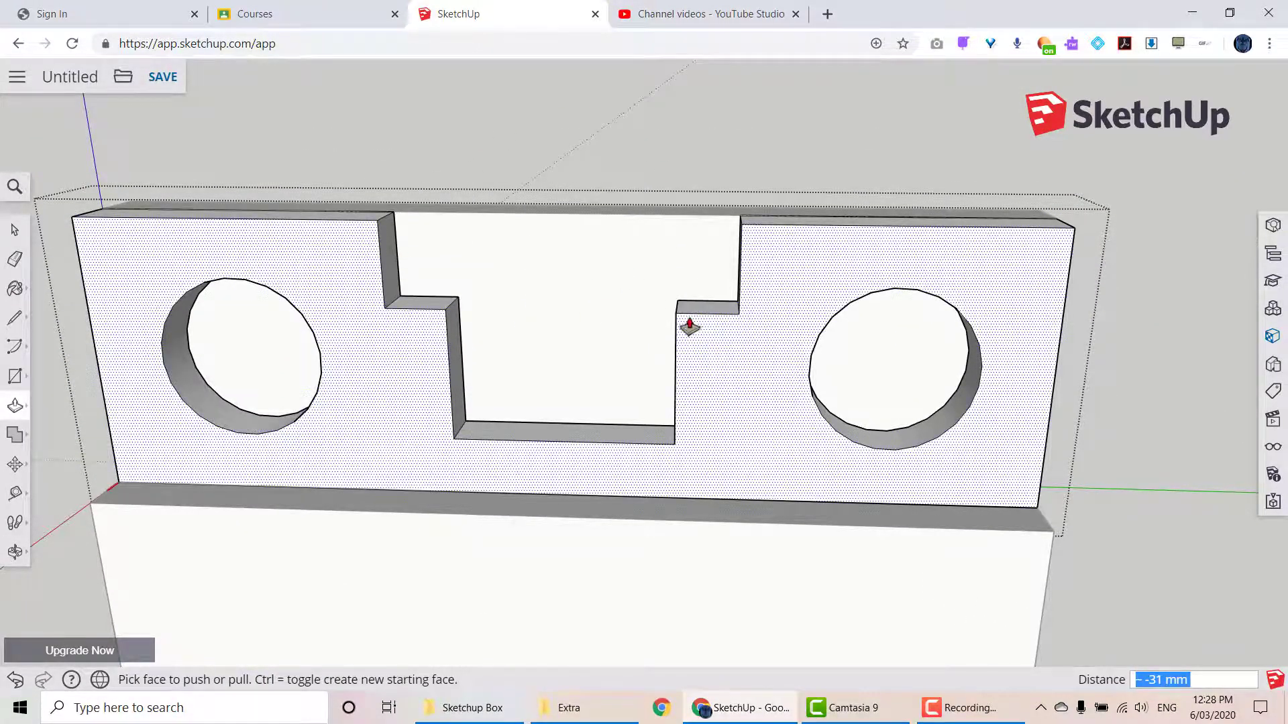
middle_drag(628, 404, 756, 405)
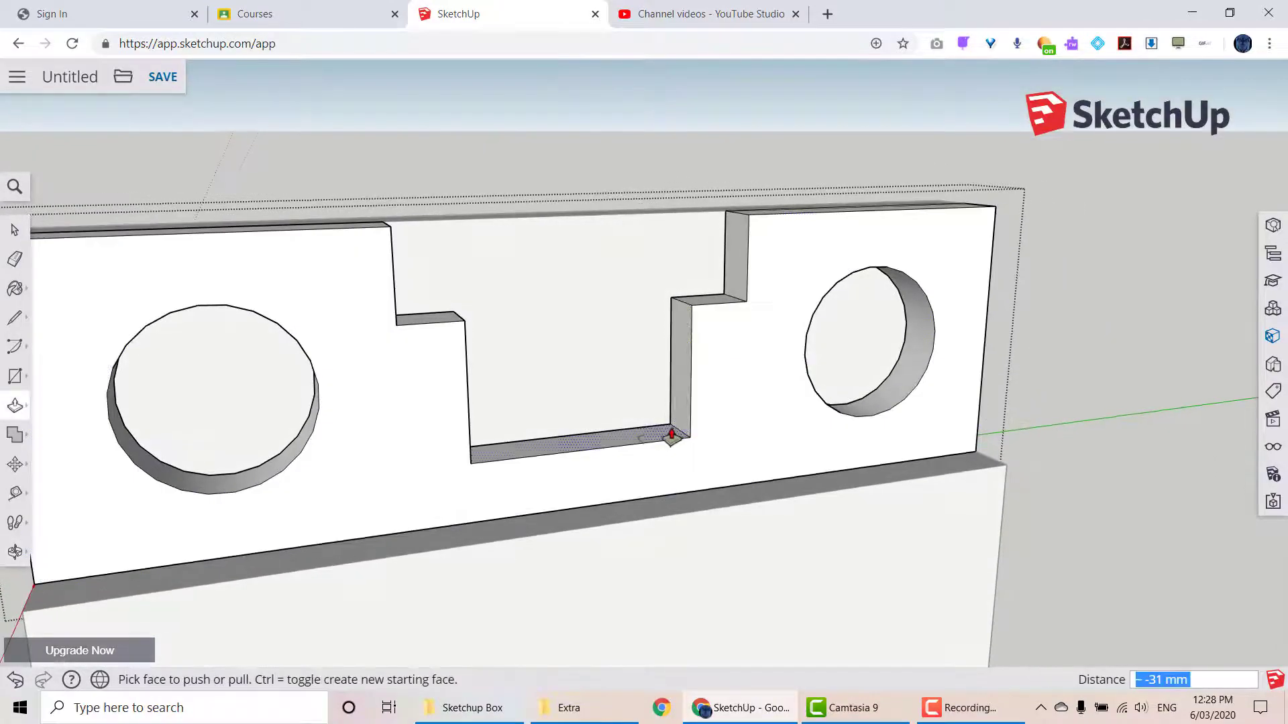
click(15, 317)
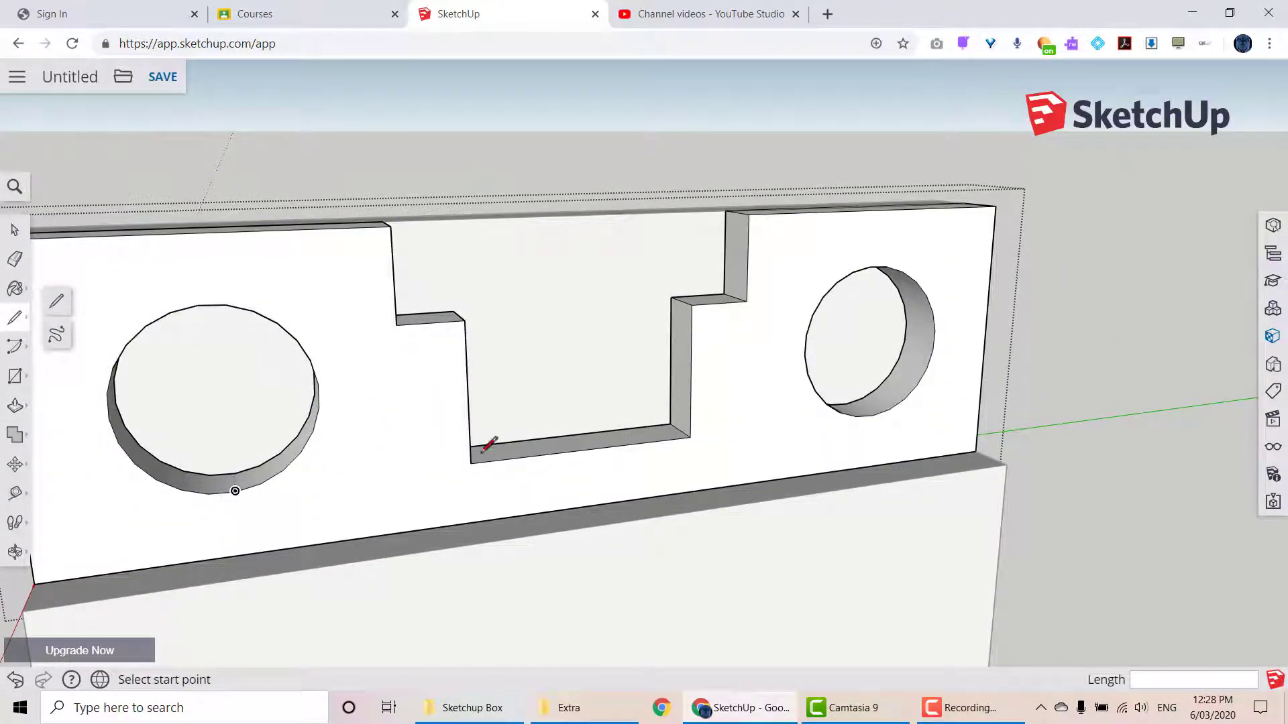
click(472, 463)
click(231, 492)
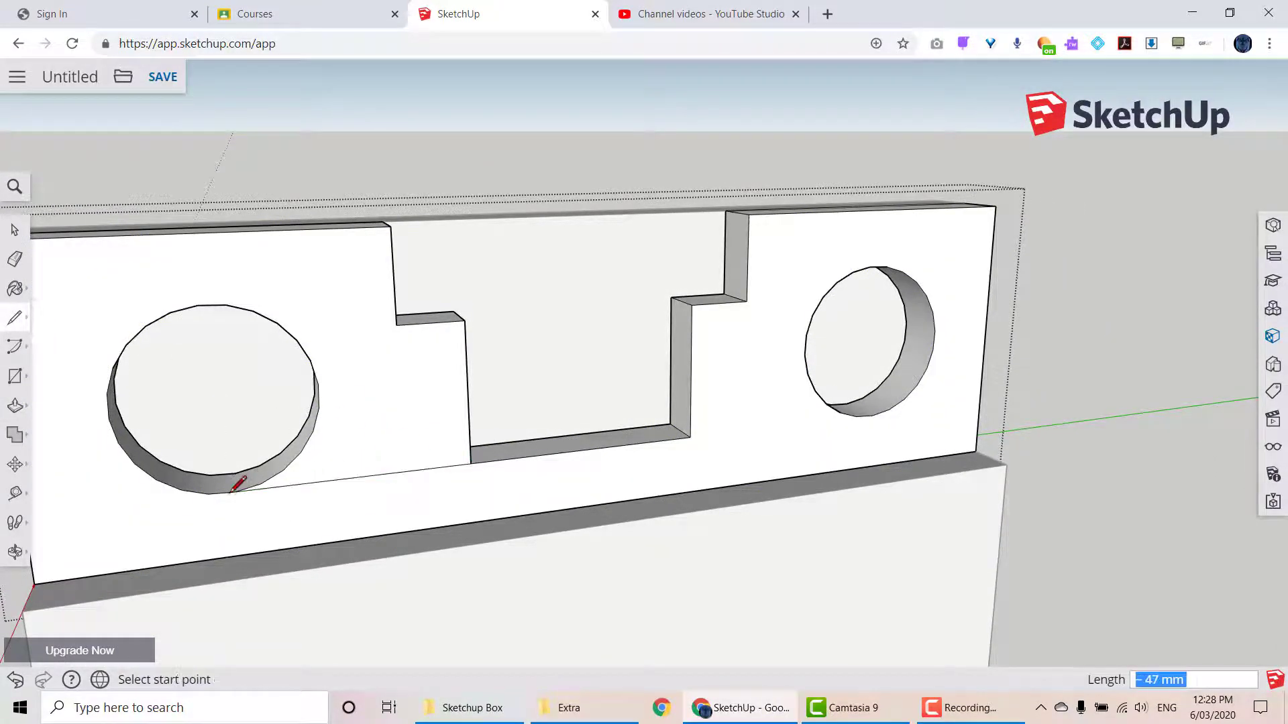
click(690, 436)
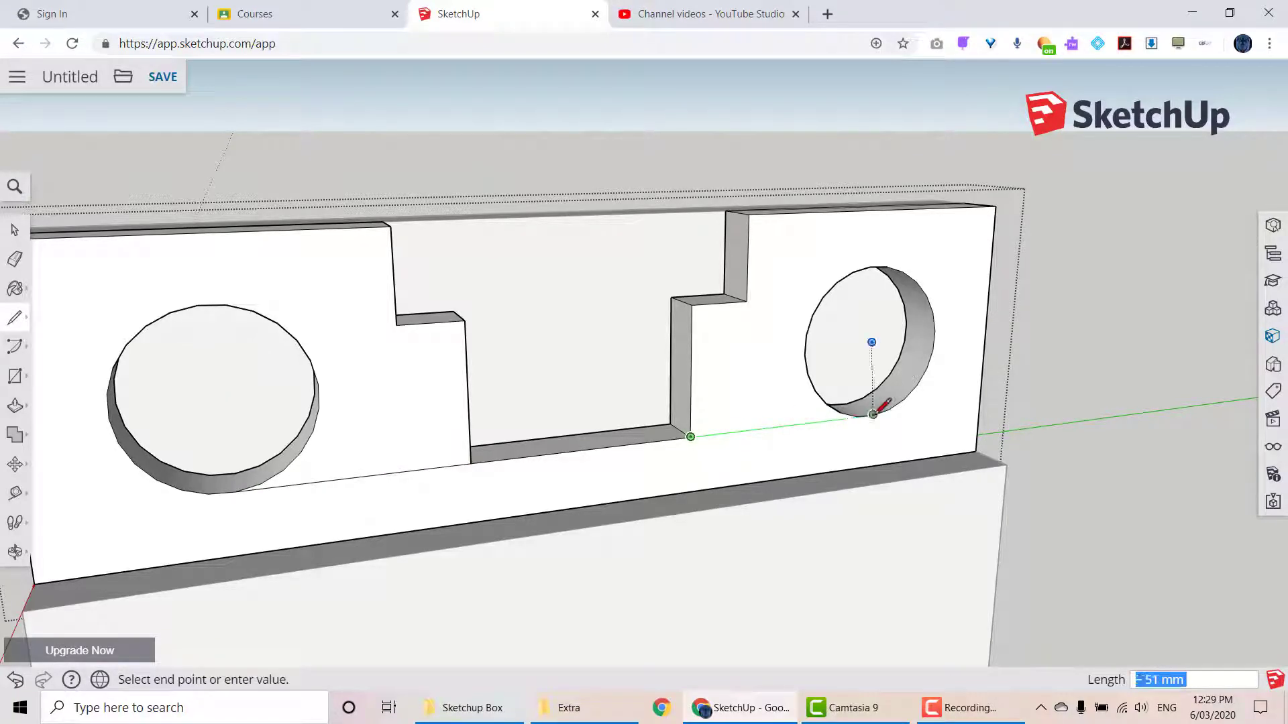
click(873, 414)
- Examine where the new lines meet the bottoms of the two holes and the notch corners
middle_drag(289, 455, 315, 362)
scroll(919, 420, up, 6)
scroll(807, 440, down, 8)
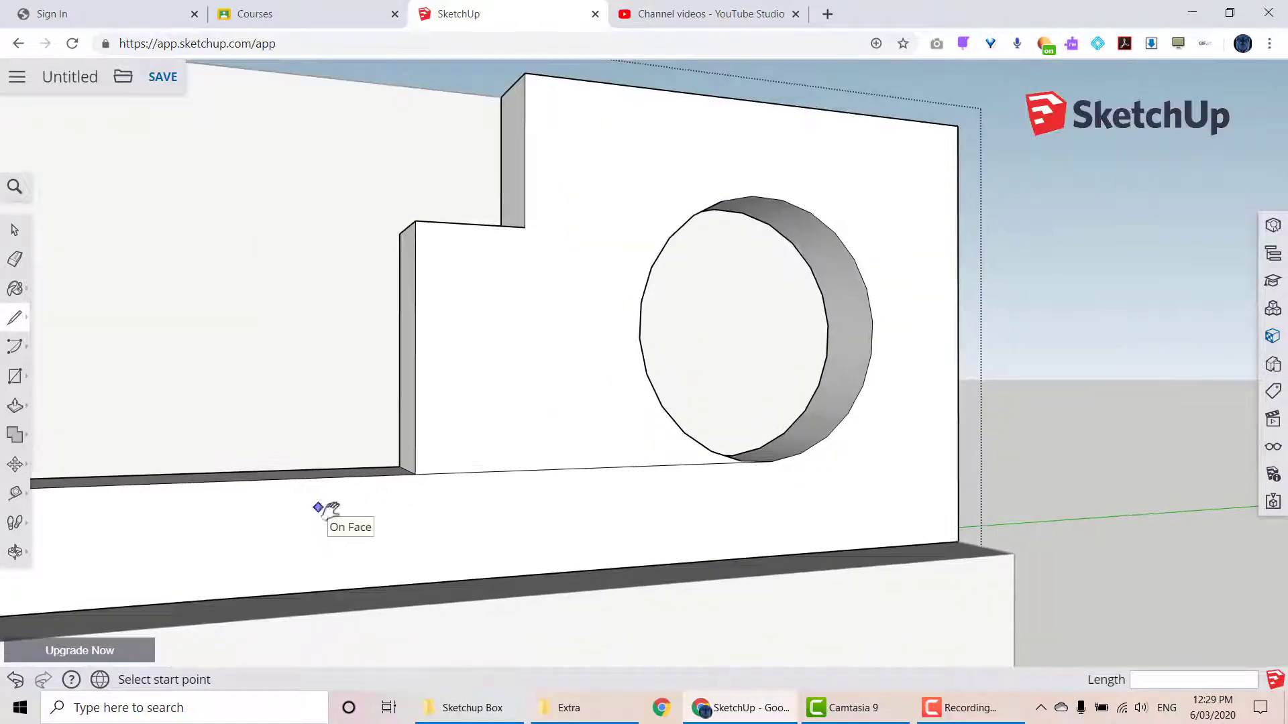
shift+middle_drag(318, 508, 945, 485)
shift+middle_drag(584, 498, 665, 502)
scroll(382, 485, up, 3)
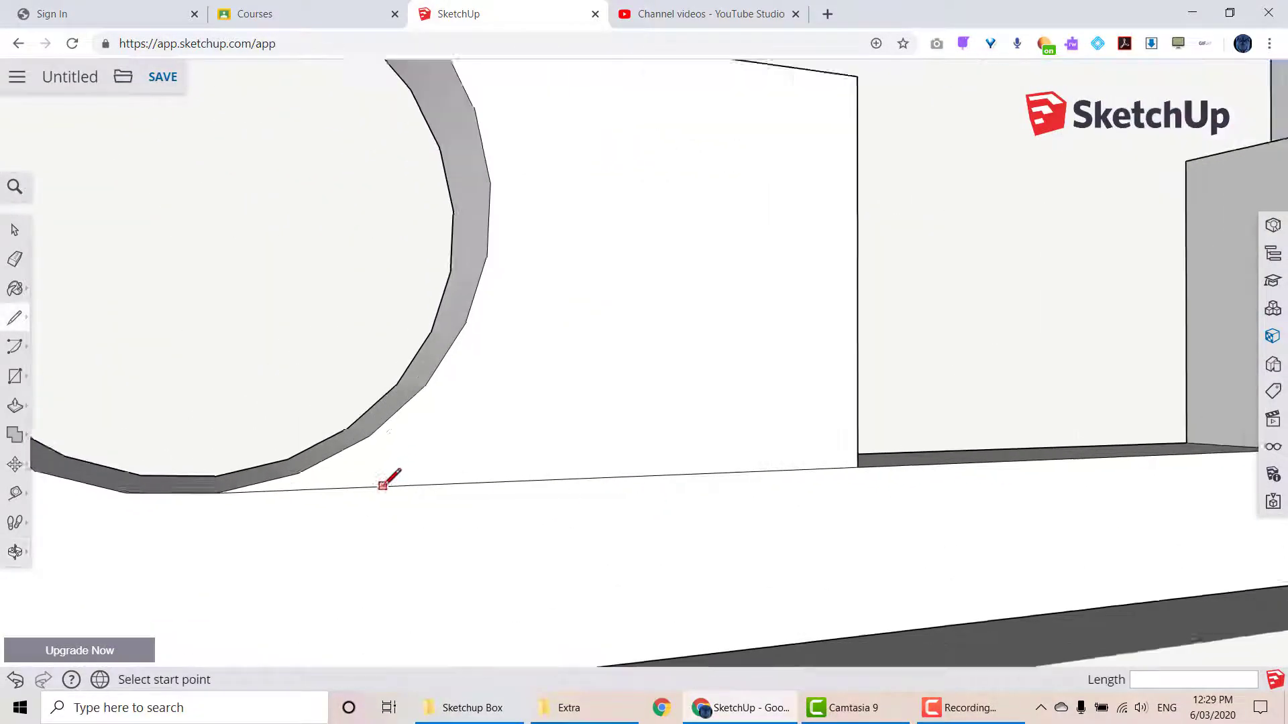
scroll(383, 486, up, 4)
shift+middle_drag(265, 470, 321, 443)
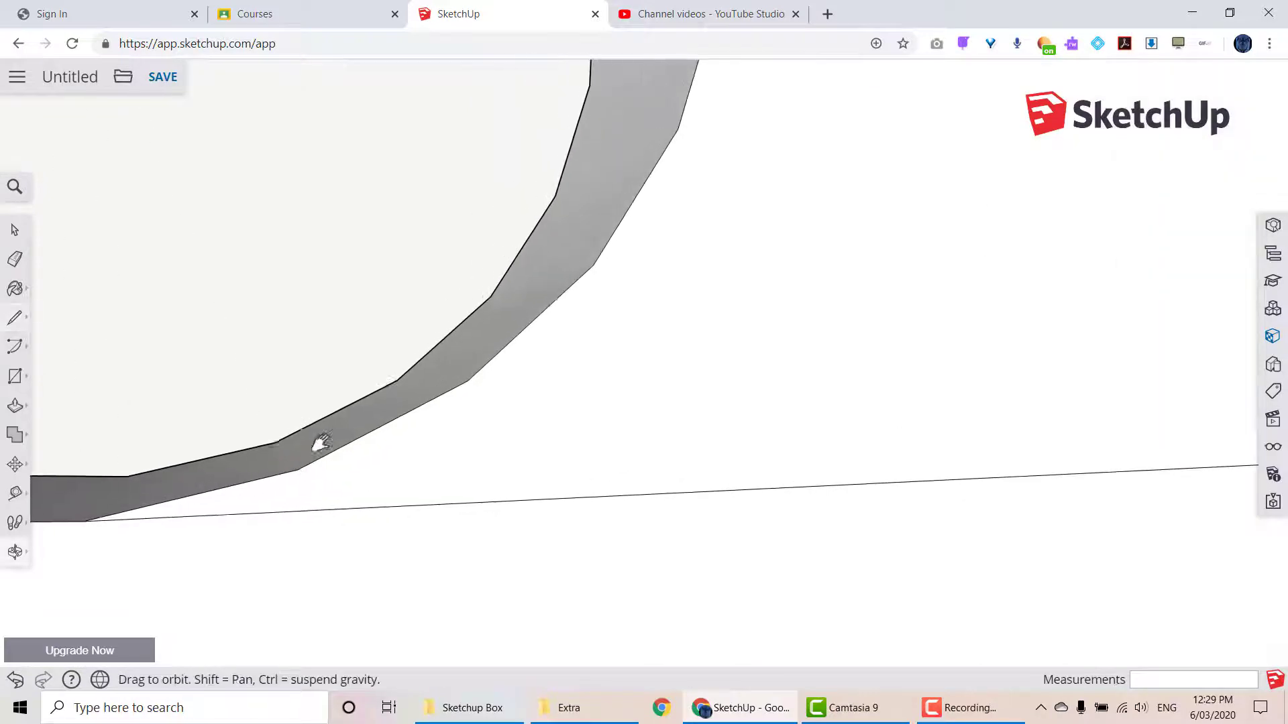
scroll(323, 436, down, 6)
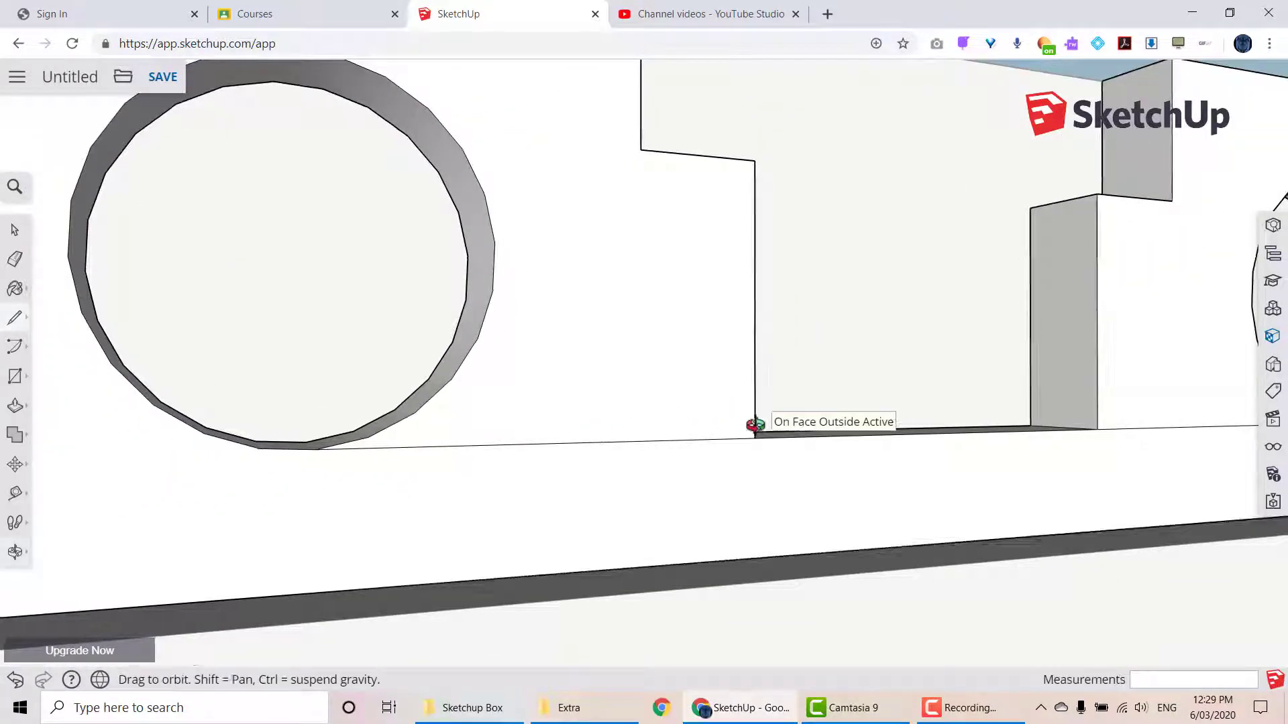
- Draw a 10 x 10 mm rectangle on the front face from the deep notch's lower corner towards the original hole
middle_drag(755, 424, 612, 425)
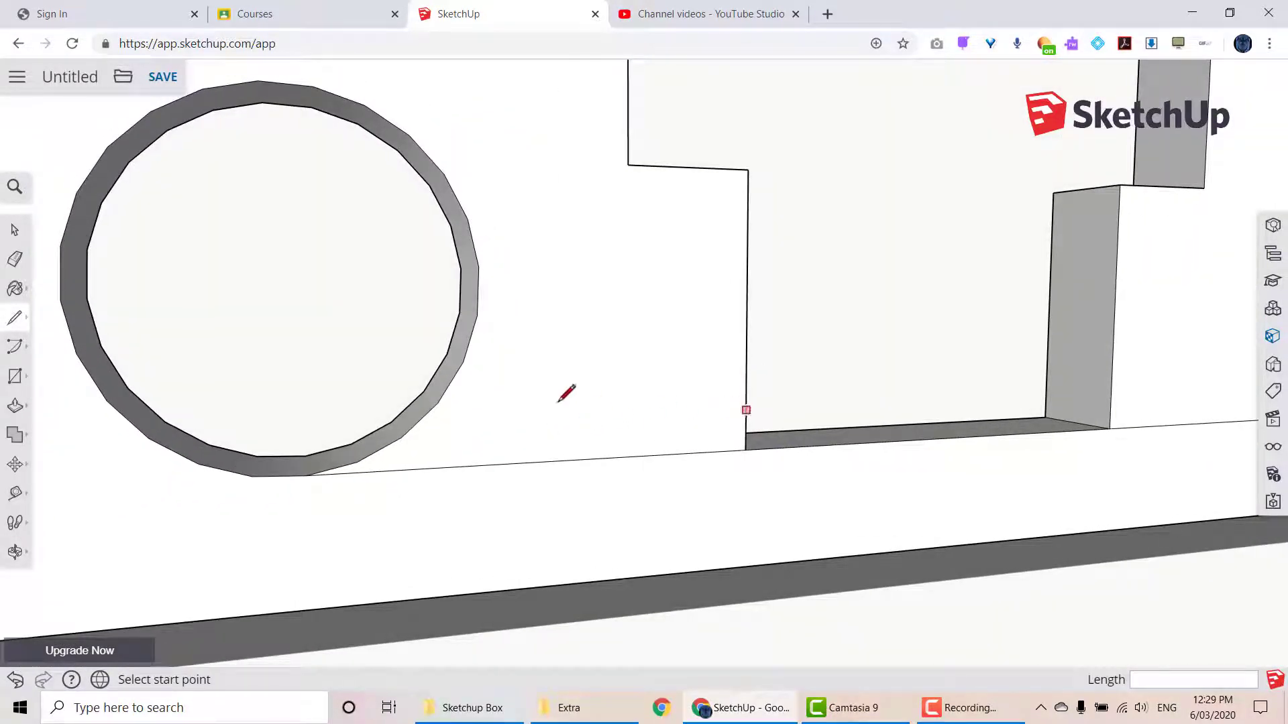
click(15, 376)
click(745, 449)
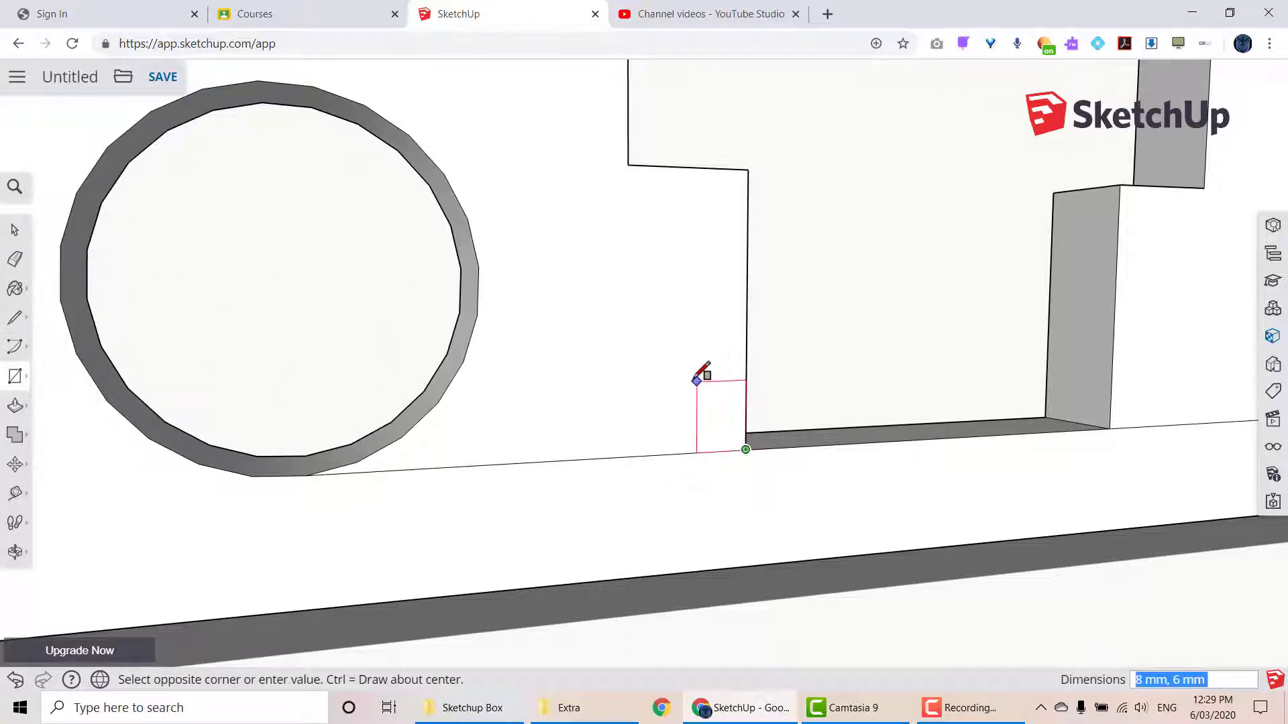
text(10,10)
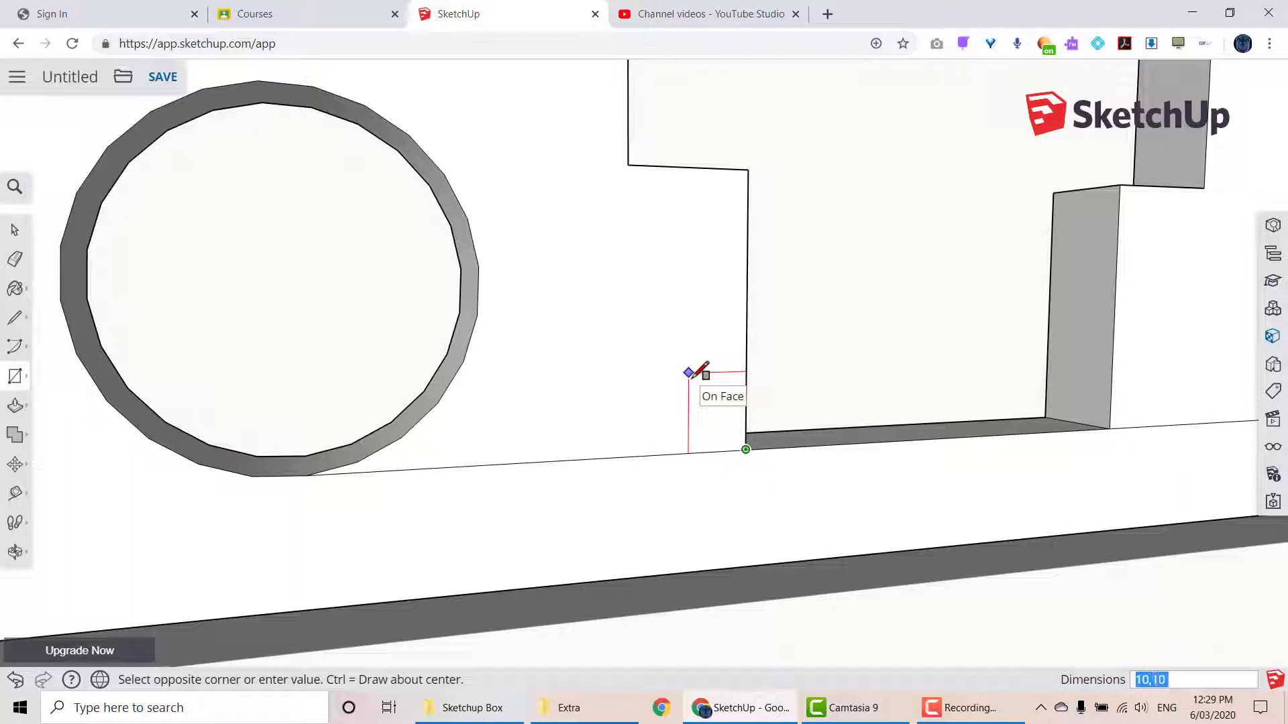
key(Return)
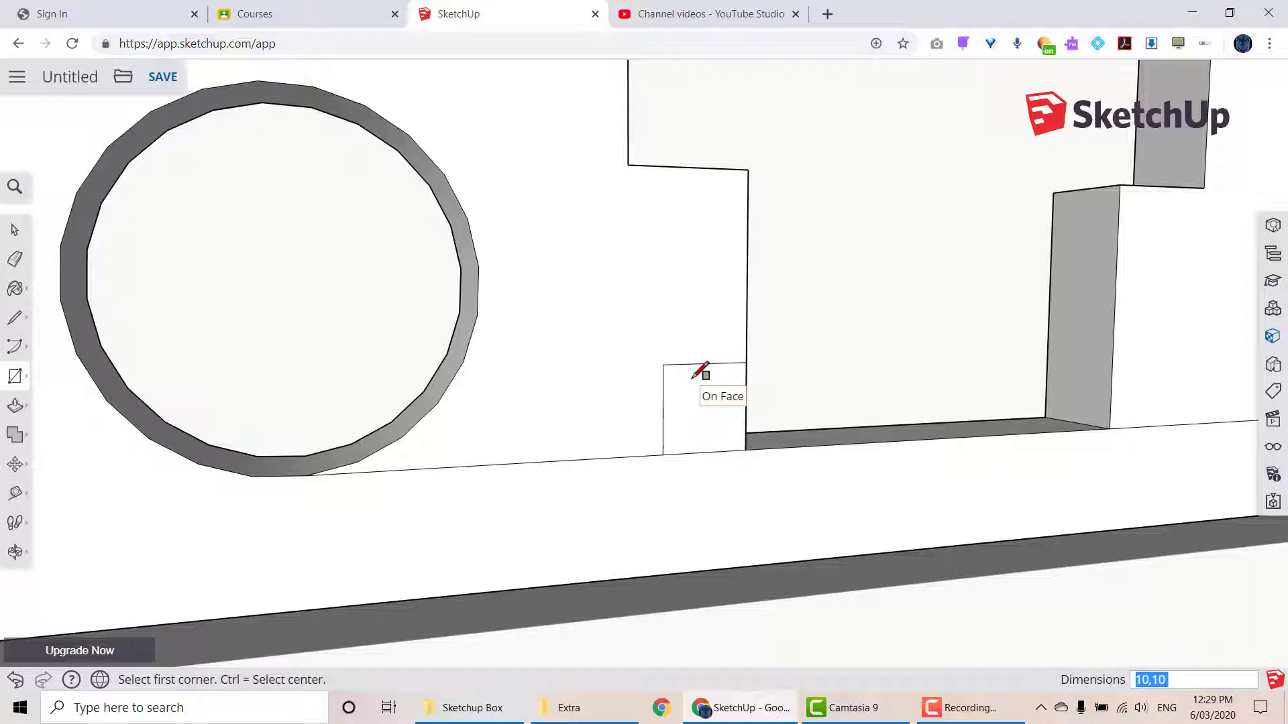
- Draw level lines at the small square's upper edge, about 22 mm to the original hole and about 84 mm across the notch to the copied hole
click(15, 318)
click(663, 364)
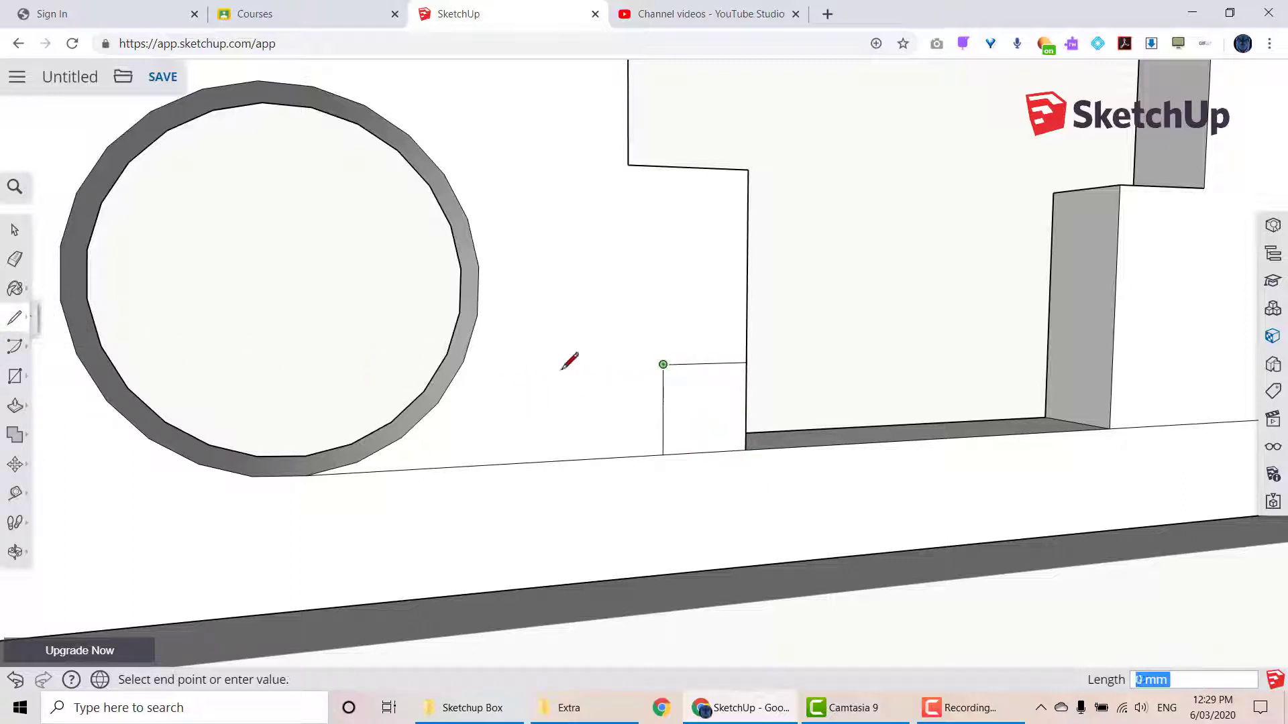
click(458, 369)
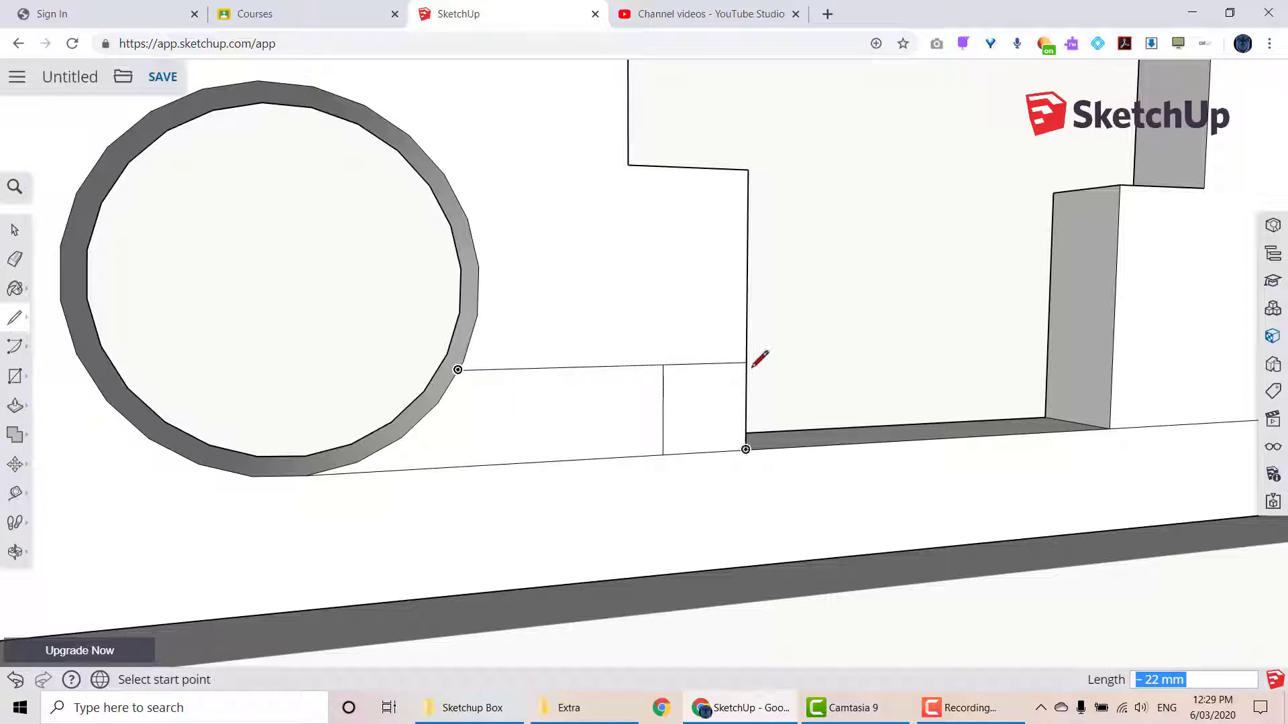
middle_drag(912, 365, 392, 419)
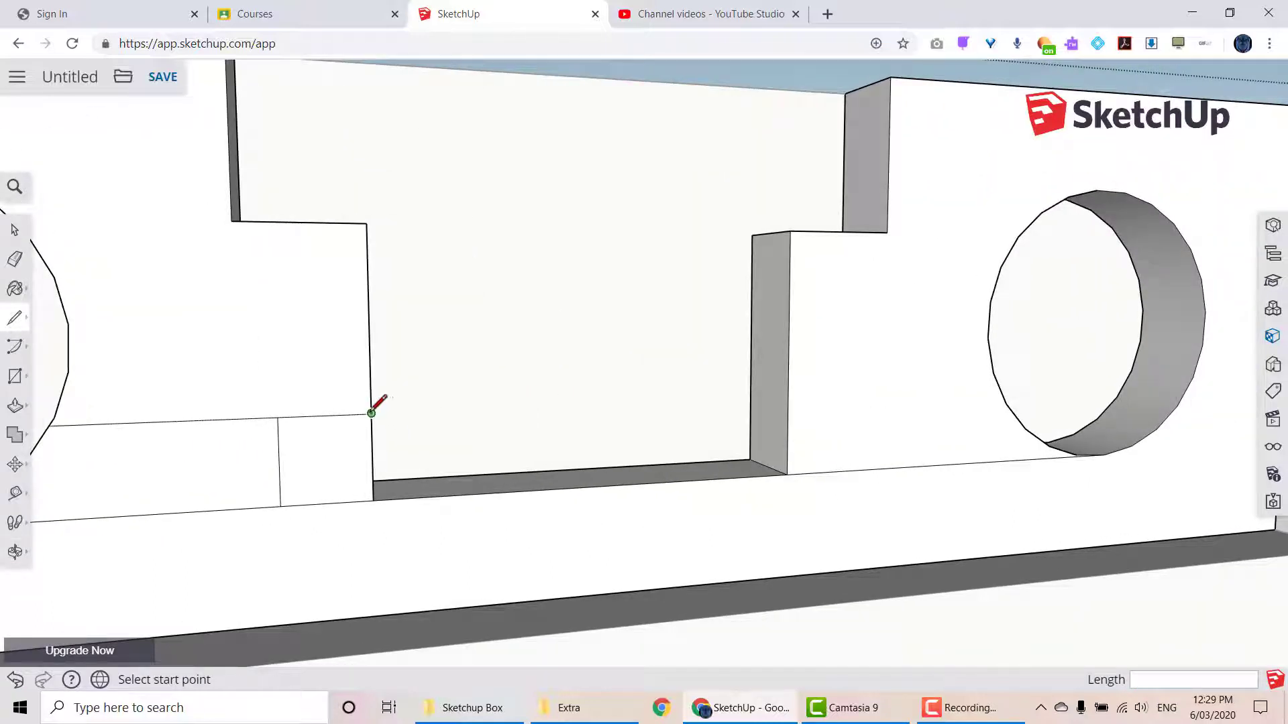
click(371, 413)
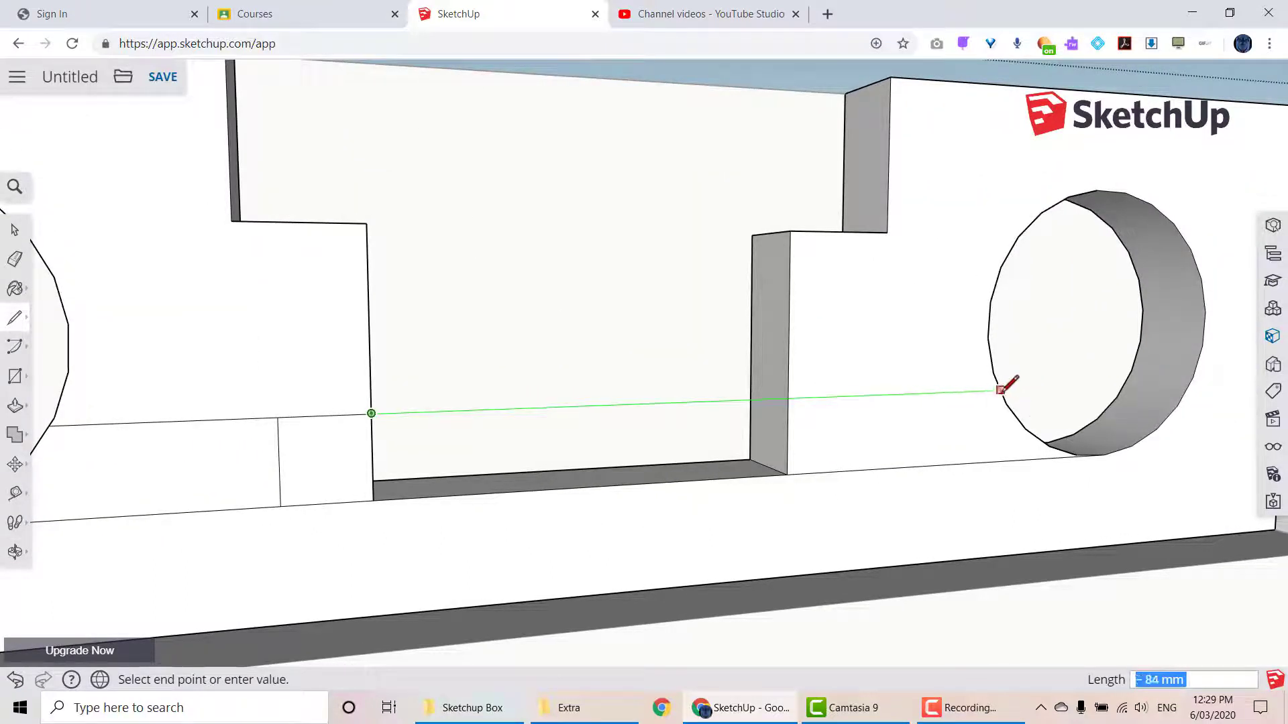
click(1000, 390)
- Erase the line segment spanning the notch opening and the small square's outer vertical edge
click(15, 259)
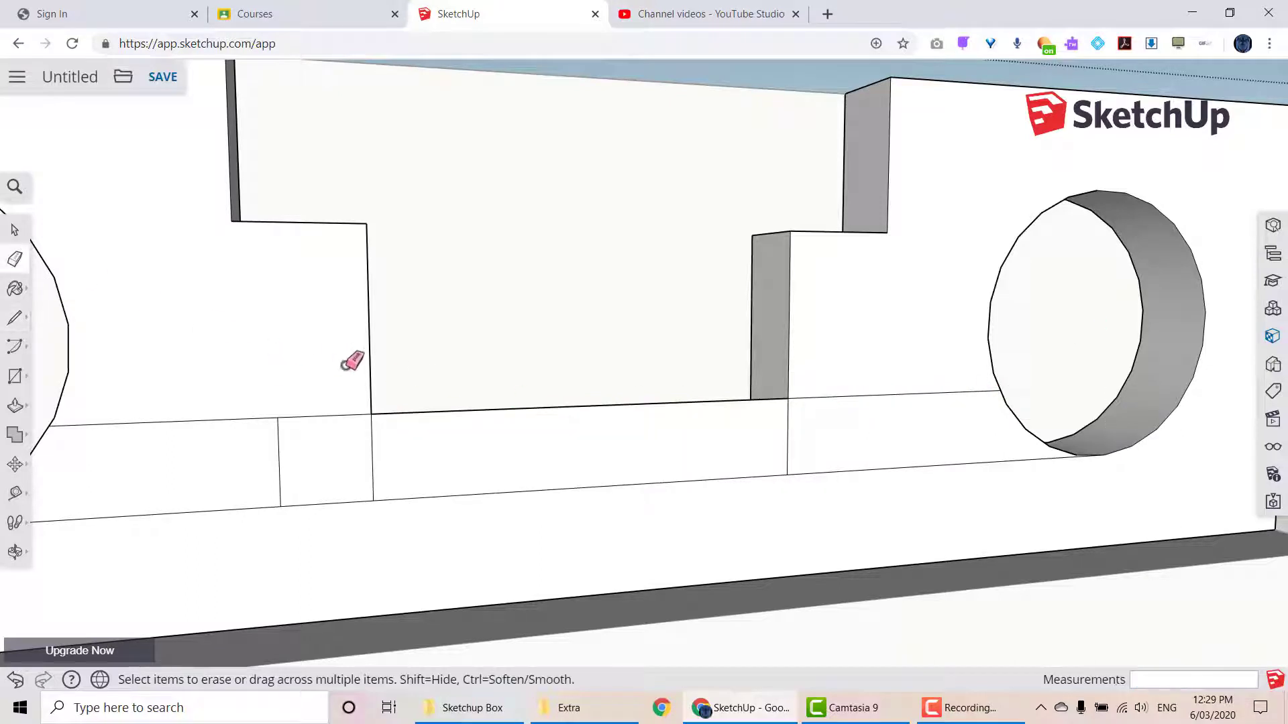
click(389, 412)
click(281, 449)
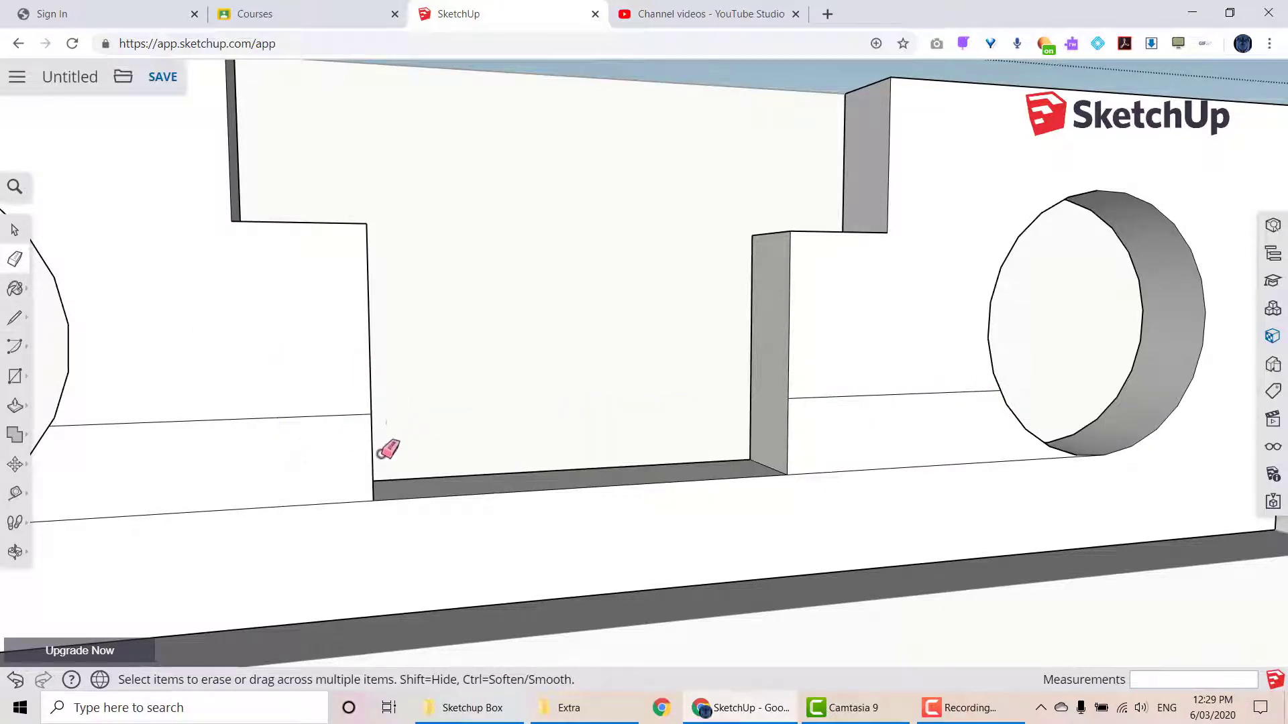
- Push the two channel faces beside the notch 12 mm through the middle board with Push/Pull
scroll(875, 437, down, 5)
middle_drag(875, 437, 595, 538)
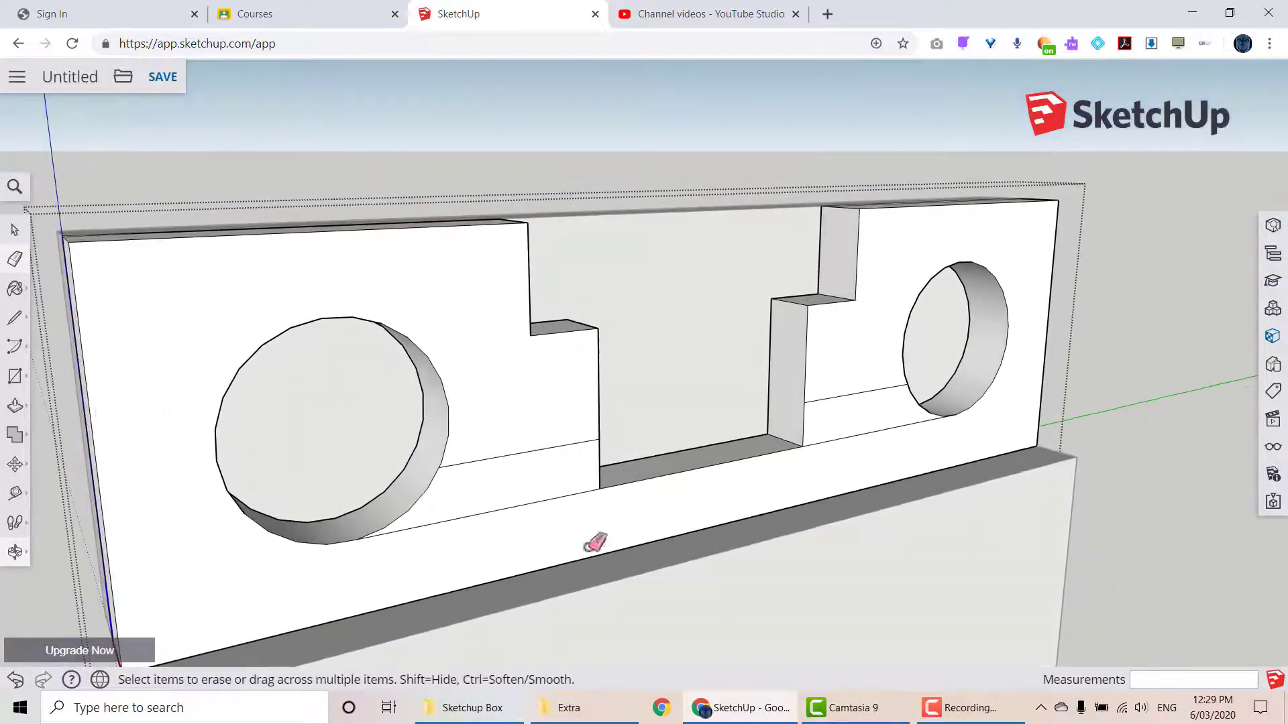
click(15, 405)
click(470, 507)
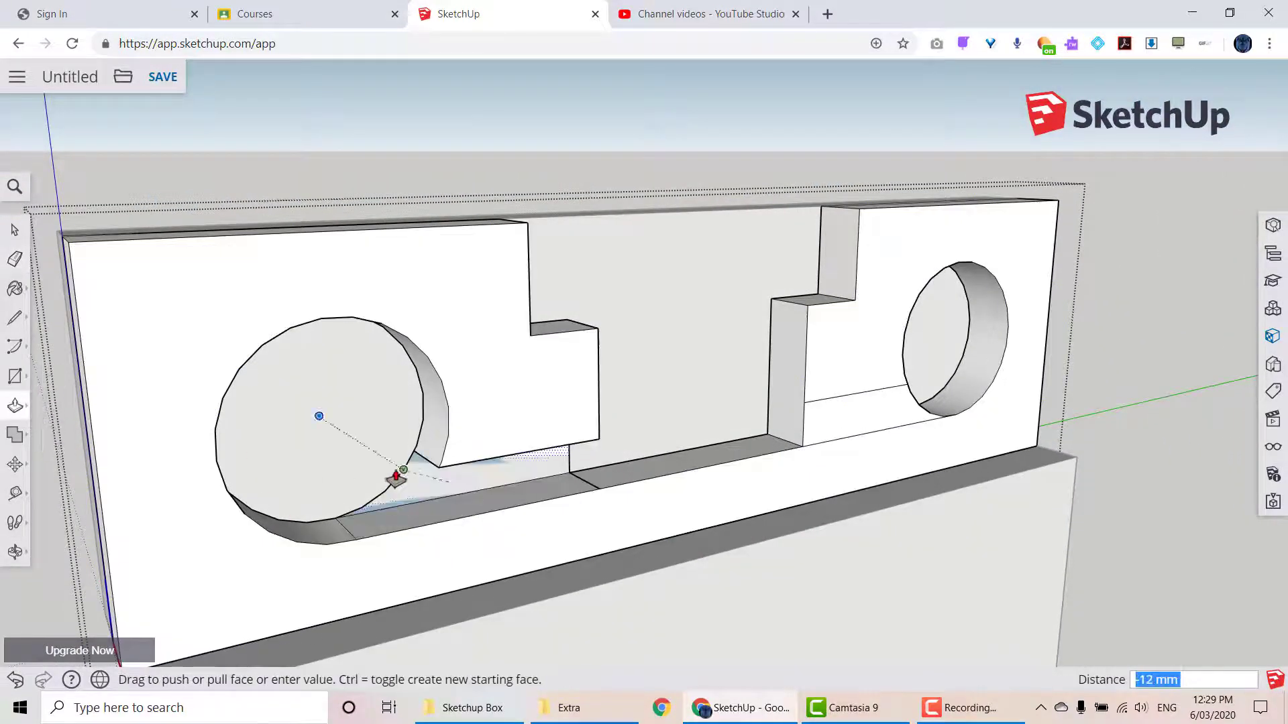
click(394, 478)
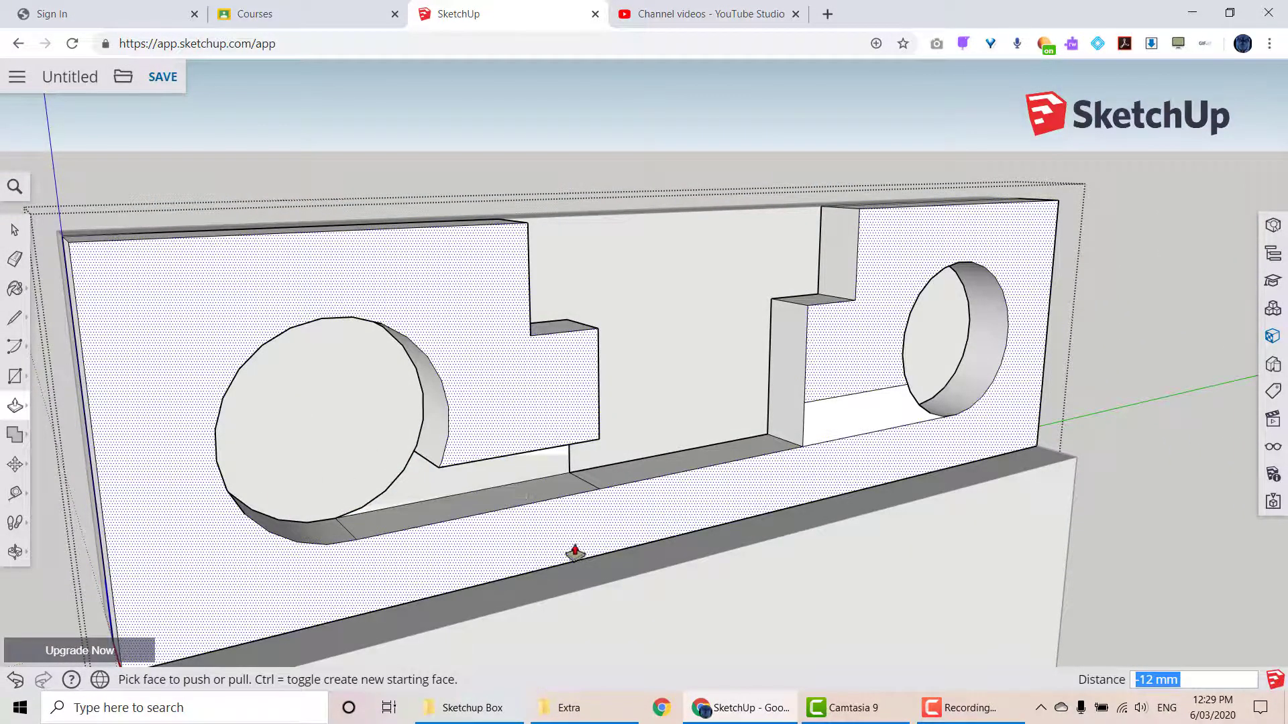
click(818, 428)
click(768, 412)
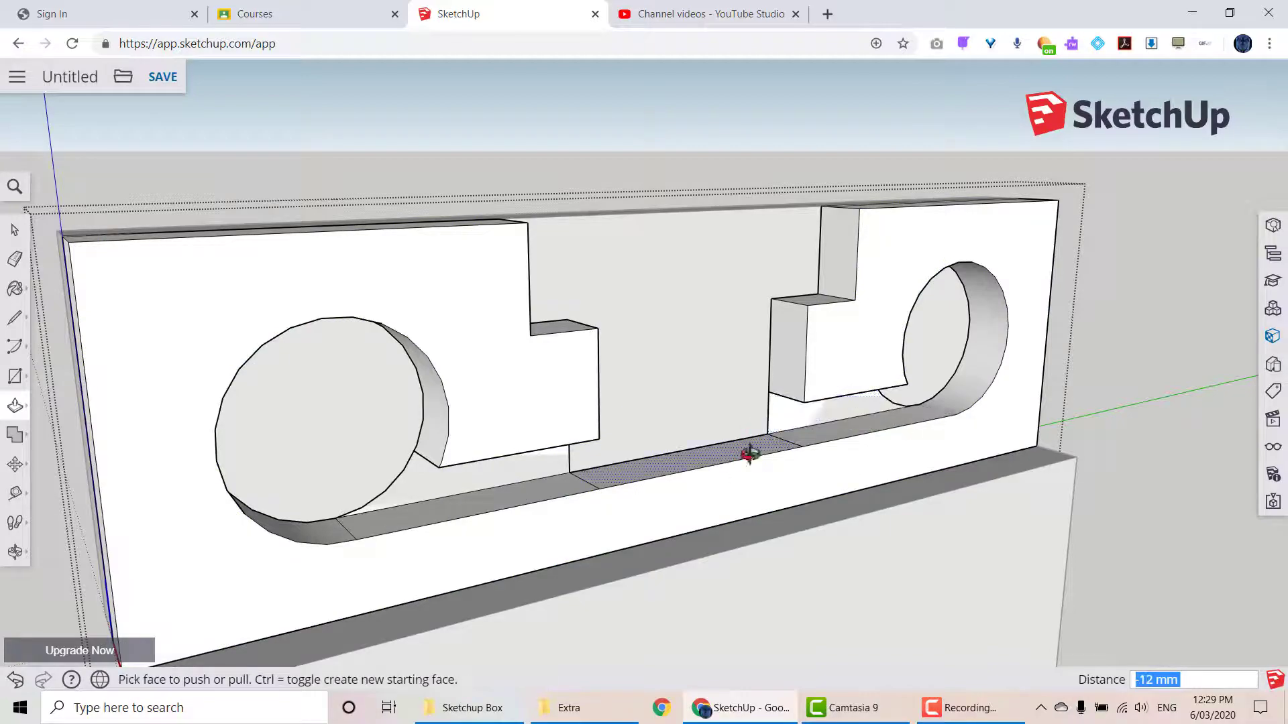
- Erase the leftover edges where the channels meet the holes and the notch, and the seam lines across the notch floor
middle_drag(748, 452, 452, 332)
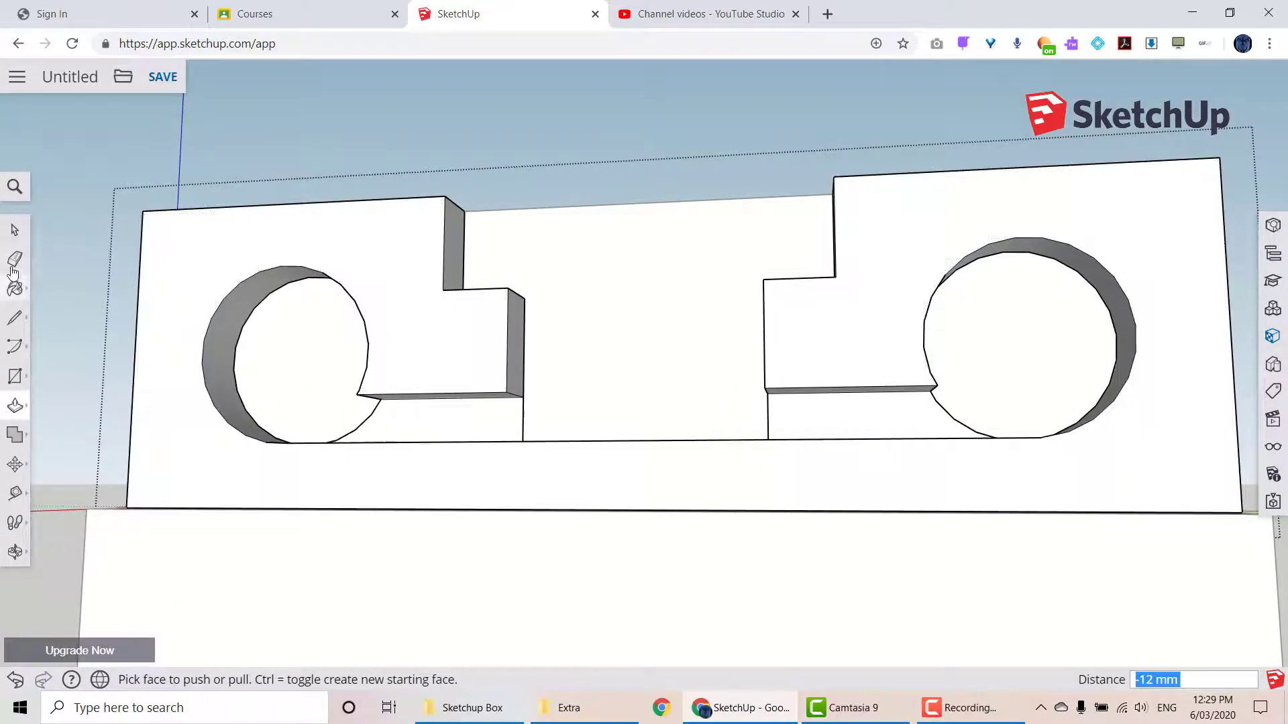
click(14, 259)
mouse_move(346, 374)
mouse_down()
mouse_move(398, 435)
mouse_move(410, 432)
mouse_up()
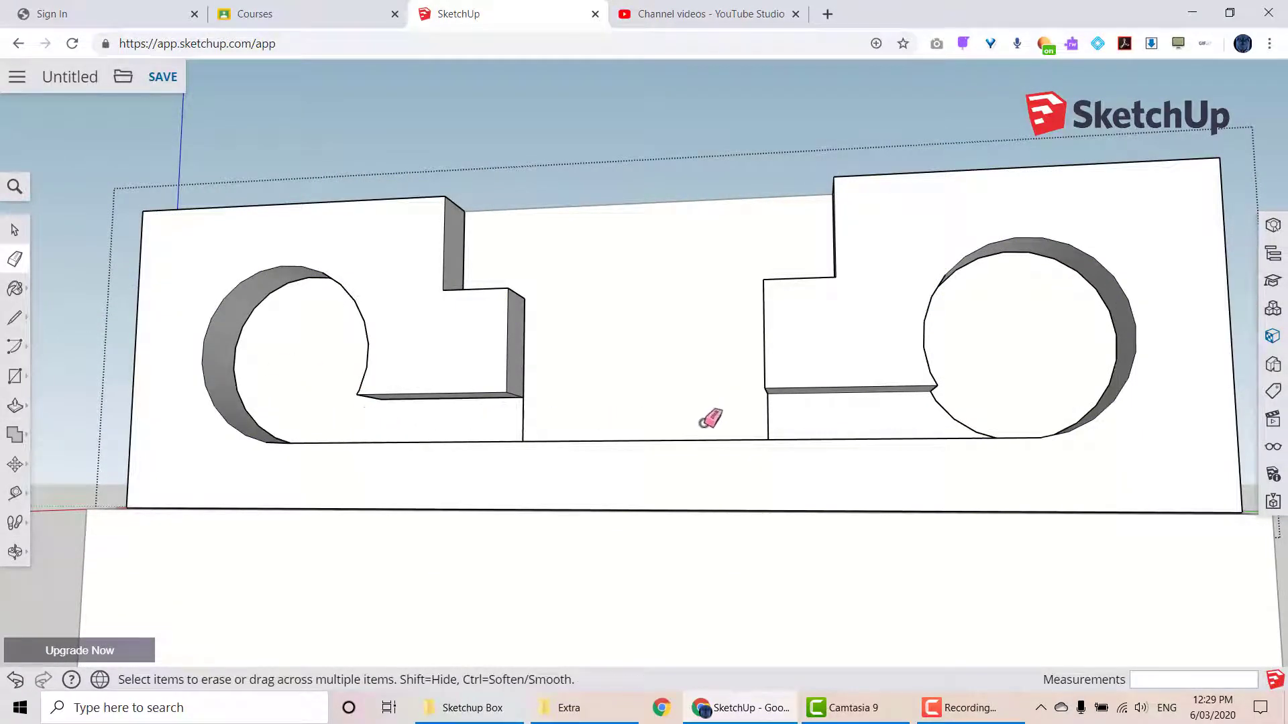
drag(560, 420, 499, 415)
drag(738, 417, 805, 419)
drag(902, 418, 986, 409)
mouse_move(939, 420)
middle_down()
mouse_move(390, 511)
mouse_move(767, 489)
mouse_move(932, 517)
mouse_move(864, 533)
mouse_move(547, 448)
middle_up()
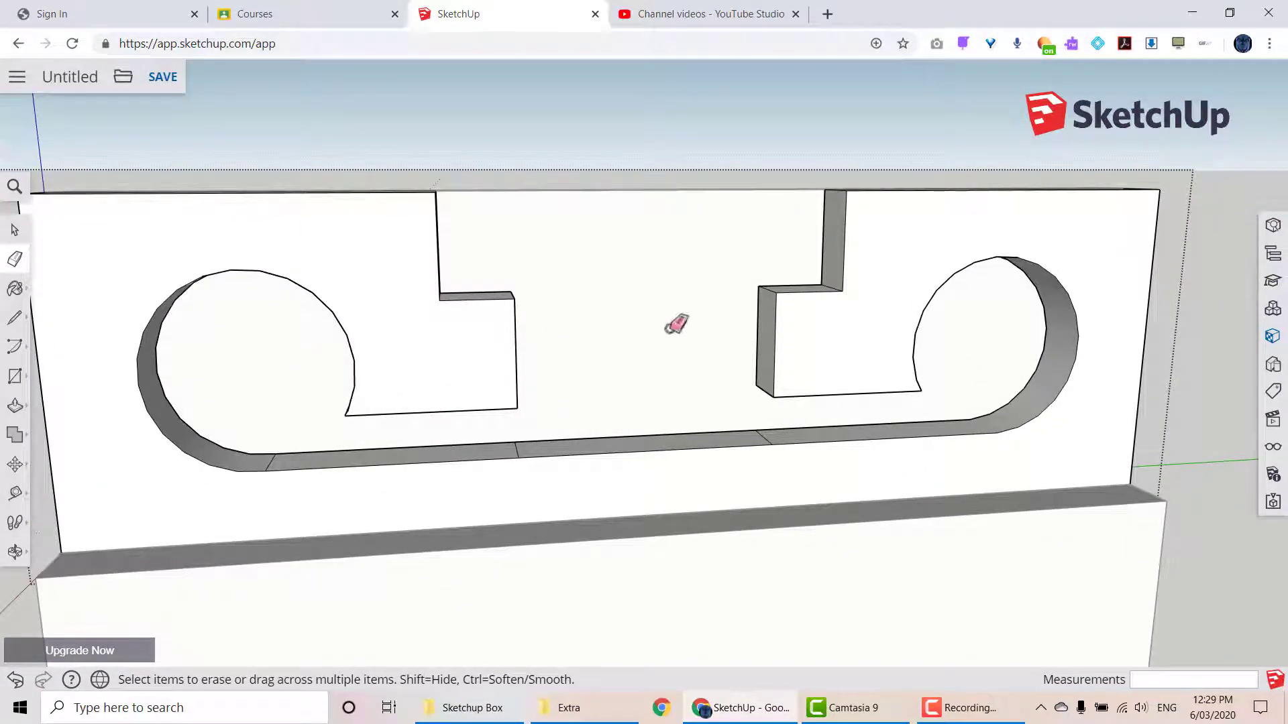
scroll(625, 439, down, 3)
middle_drag(516, 468, 535, 465)
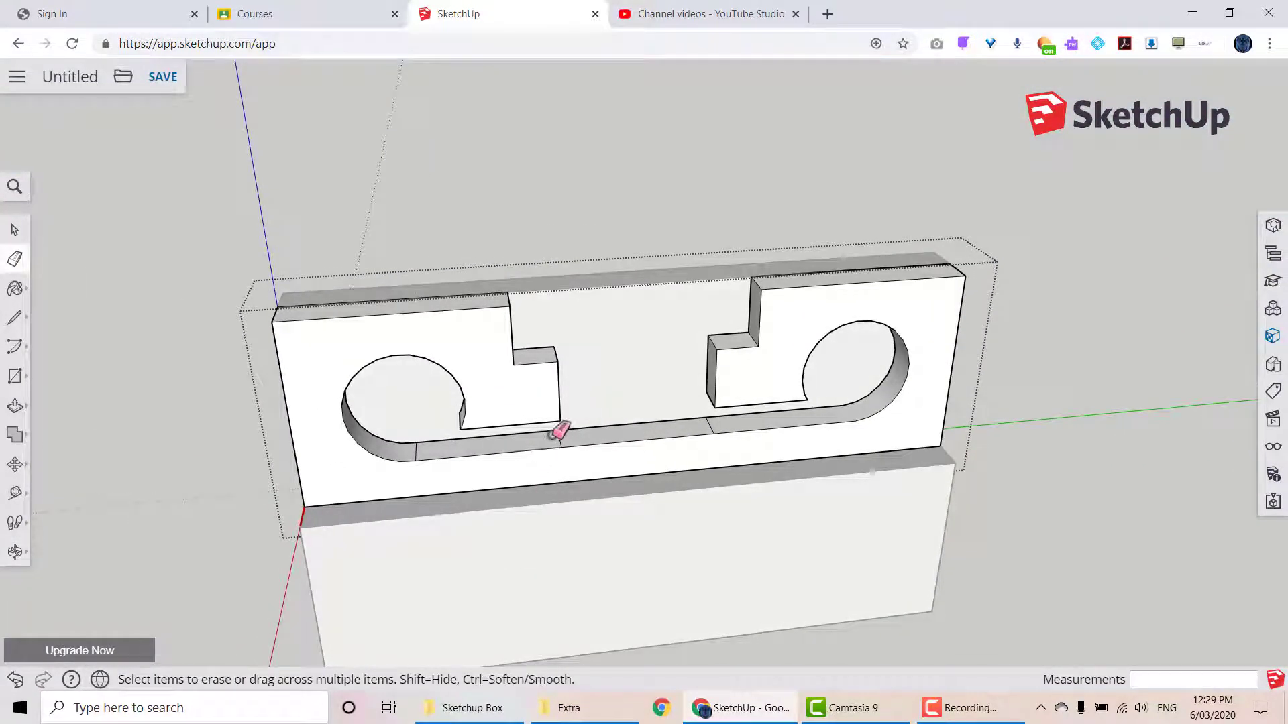
scroll(725, 474, down, 5)
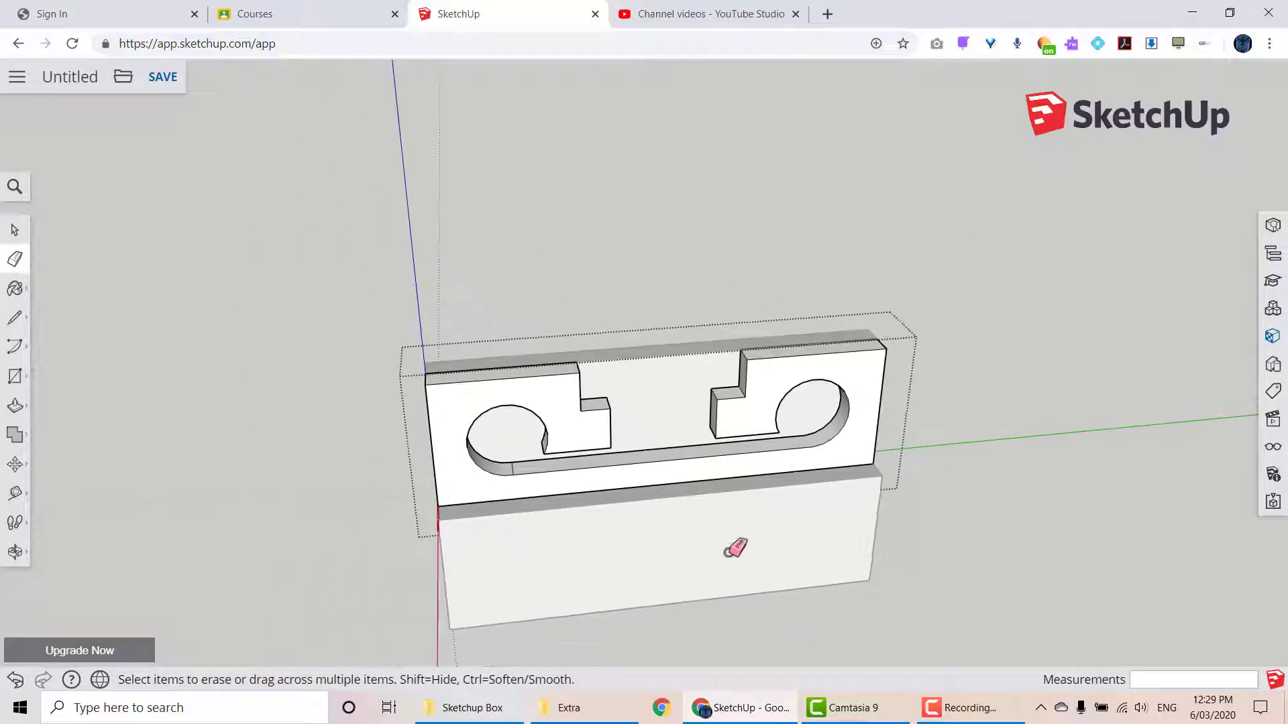
- Finish editing the middle board and move the lower board up by its corner until it sits flush against the middle board's front
middle_drag(733, 546, 323, 407)
click(15, 230)
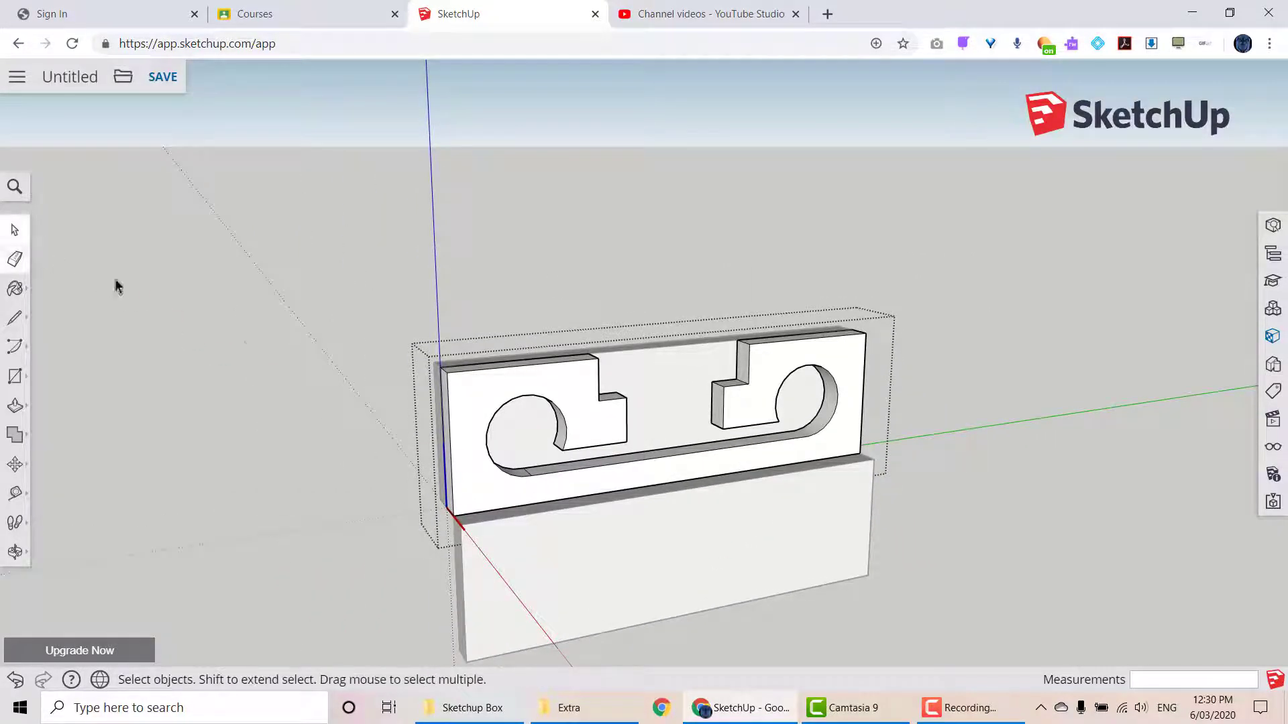
click(305, 384)
click(504, 532)
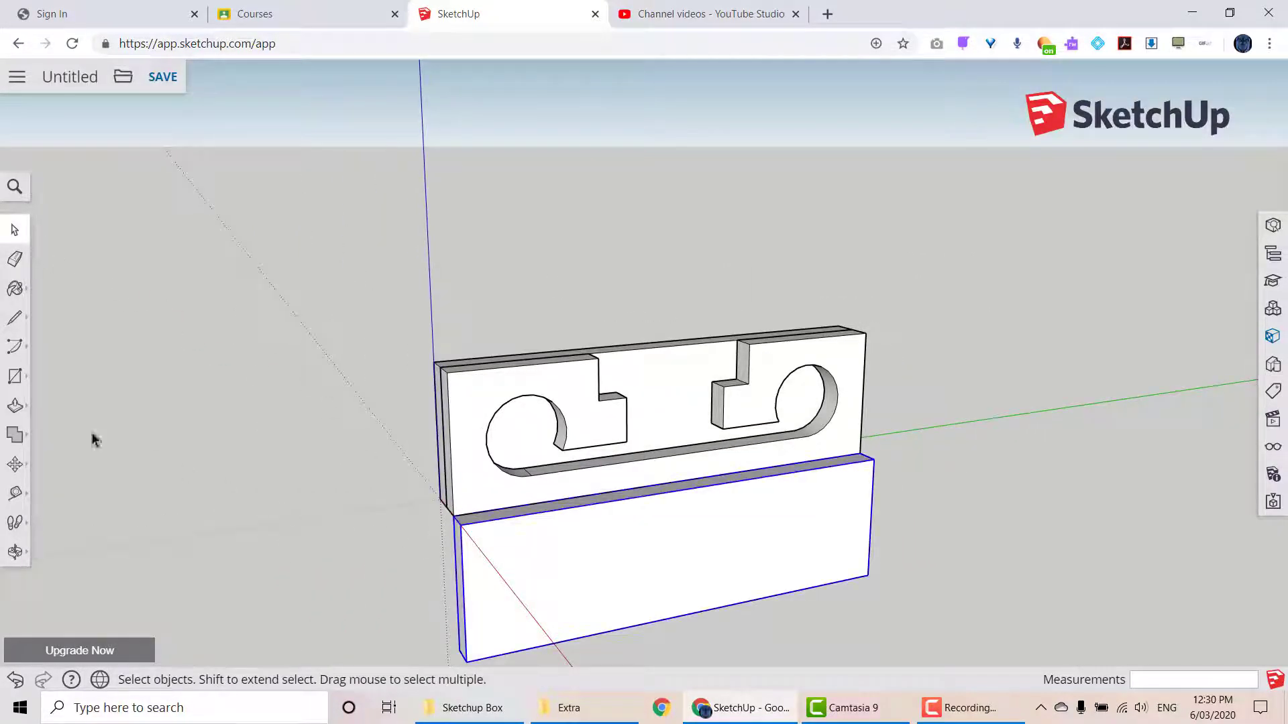
click(15, 464)
click(452, 517)
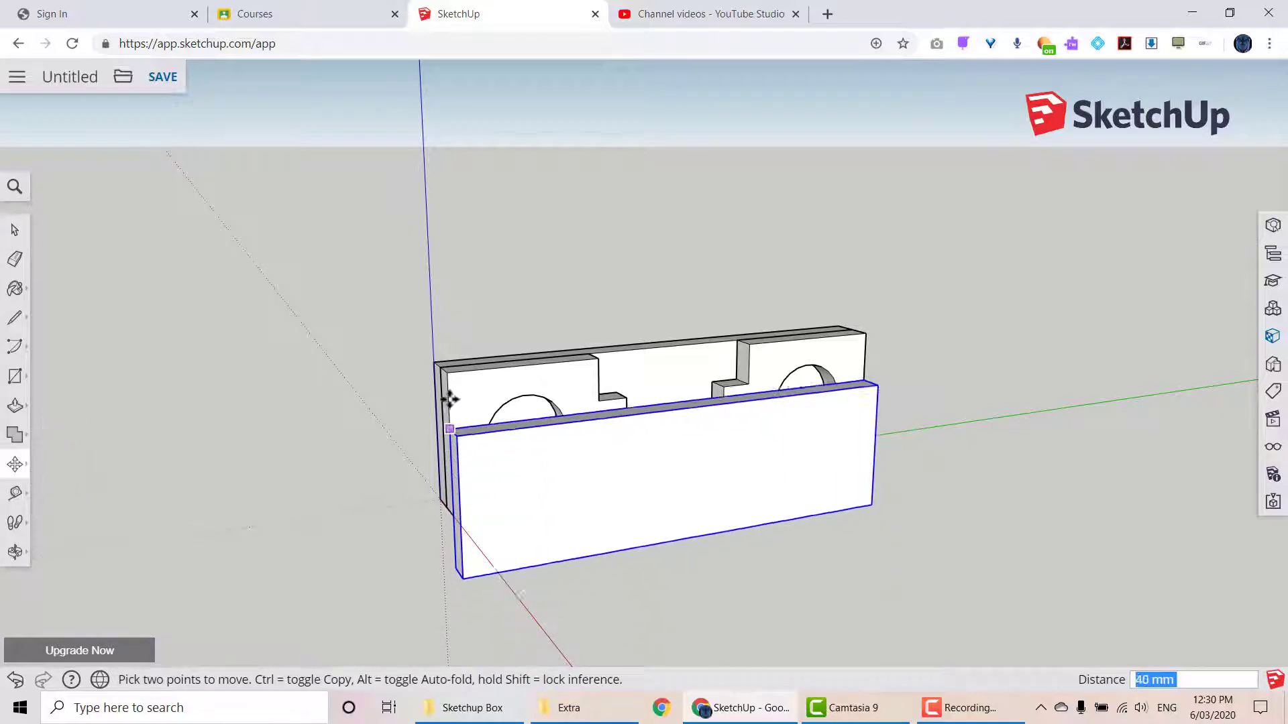
click(448, 377)
middle_drag(607, 365, 670, 517)
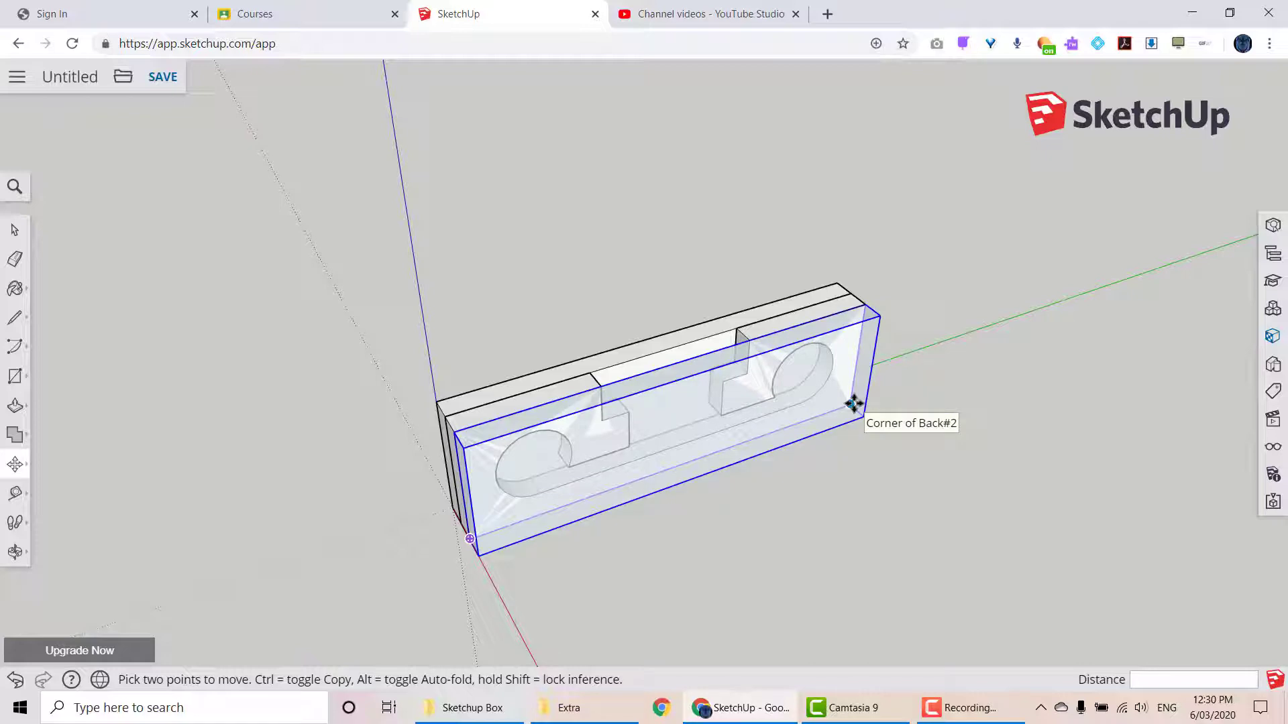
- Inside the front board, draw a 12 mm line across the top at the notch's near corner, continuing about 96 mm diagonally to the lower front corner
click(14, 317)
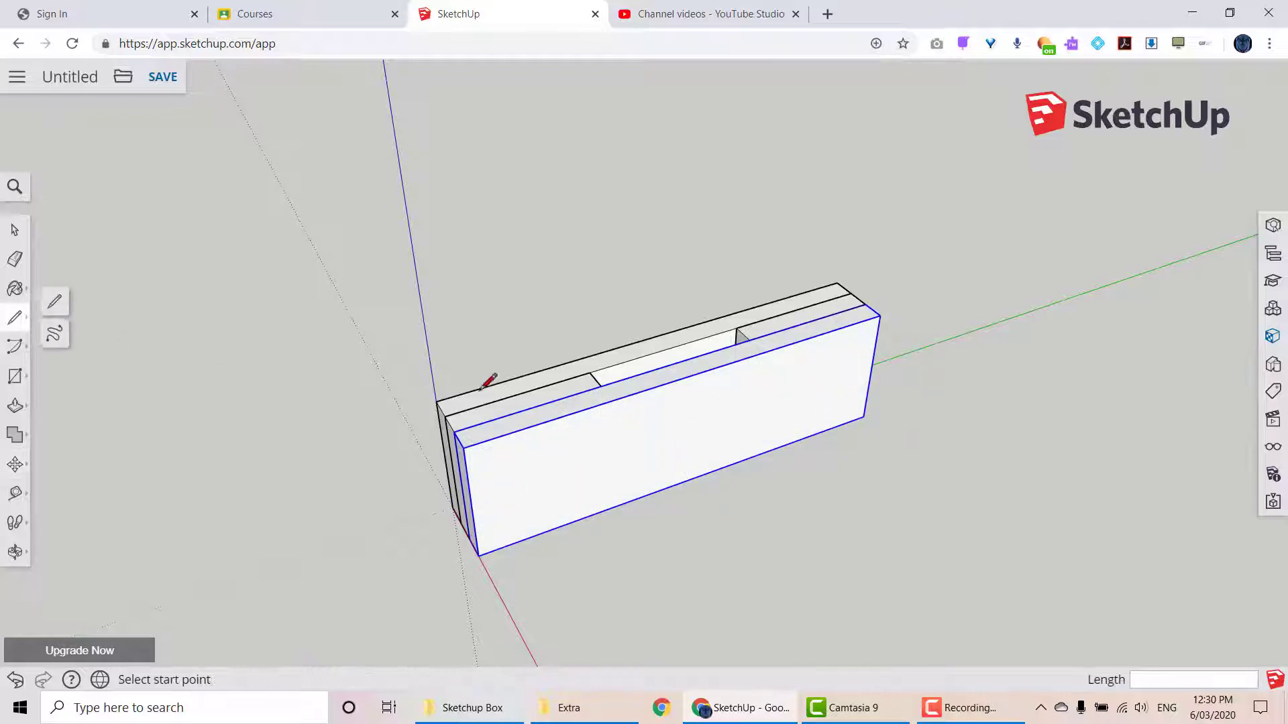
click(15, 229)
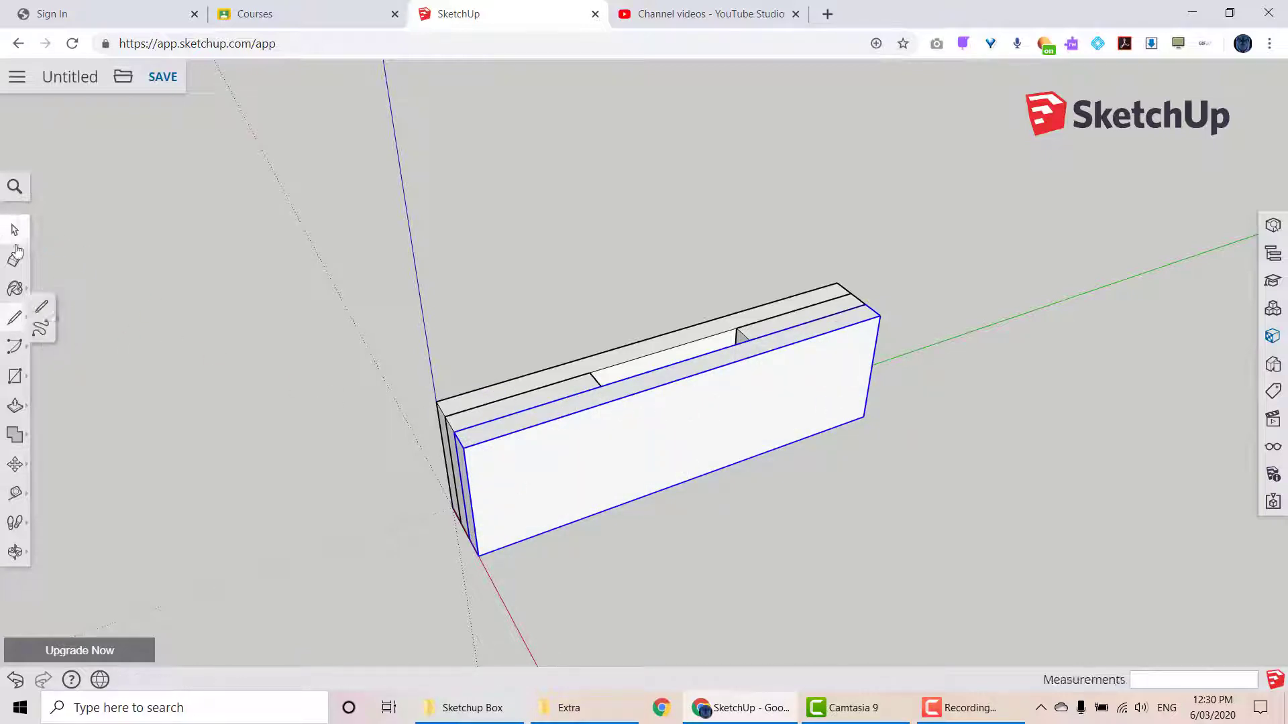
double_click(528, 461)
click(14, 317)
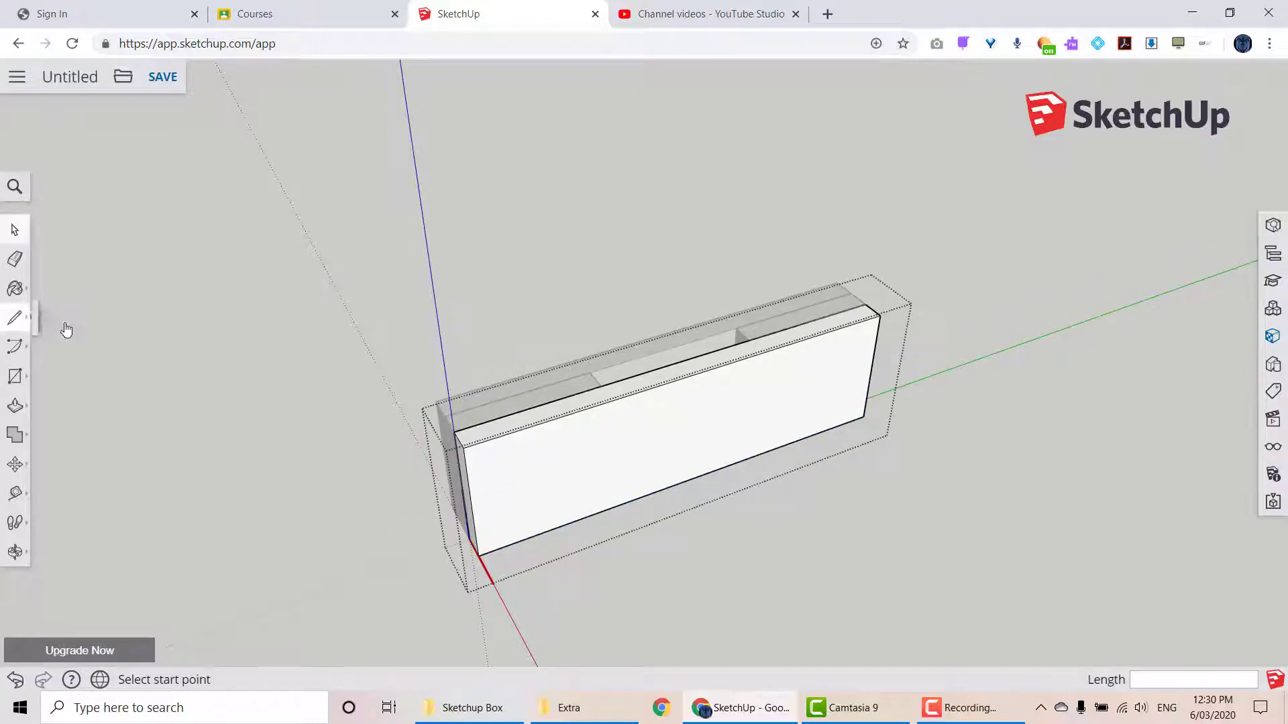
click(600, 385)
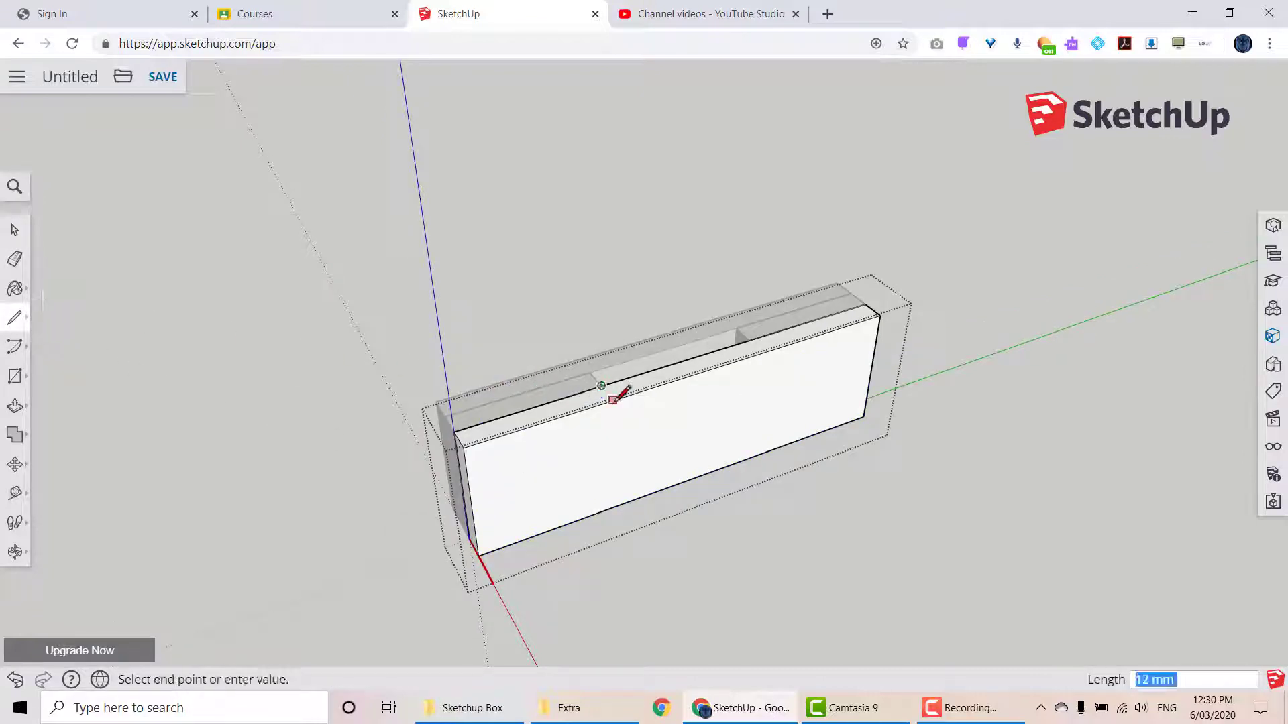
click(479, 555)
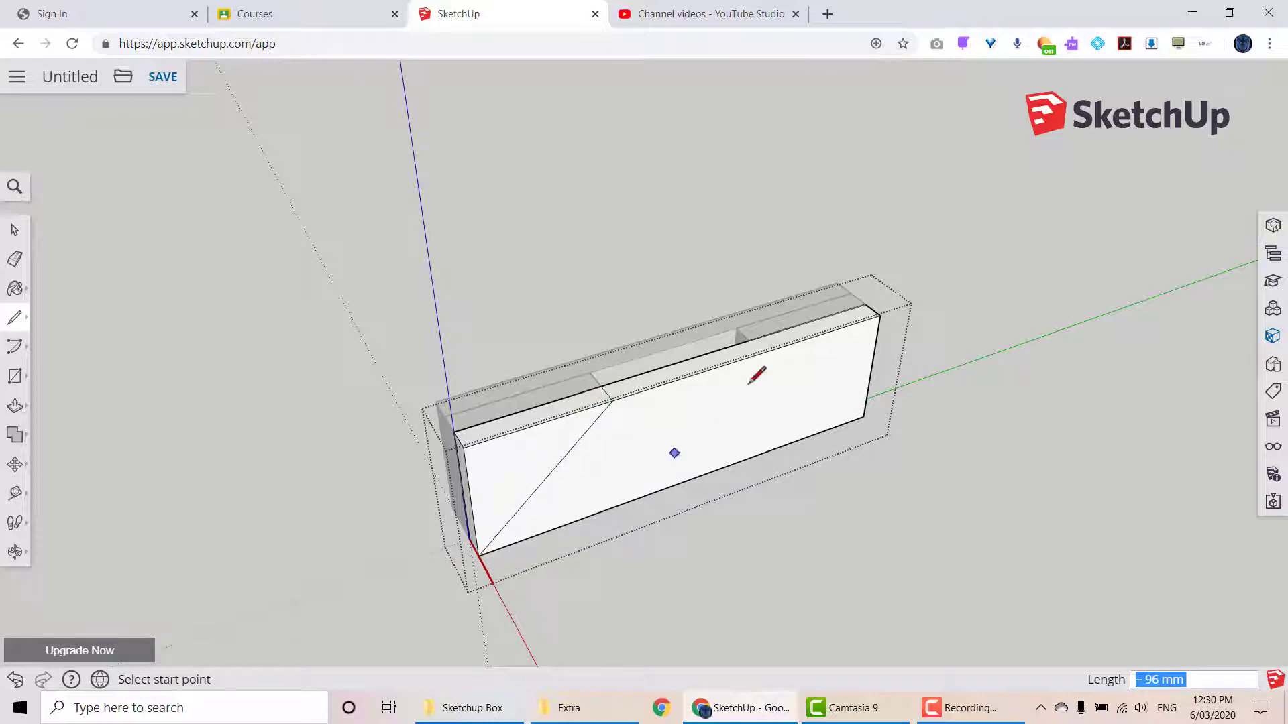
- Draw a 12 mm line across the top at the notch's far corner and continue about 96 mm diagonally to the opposite lower front corner
click(749, 340)
click(767, 352)
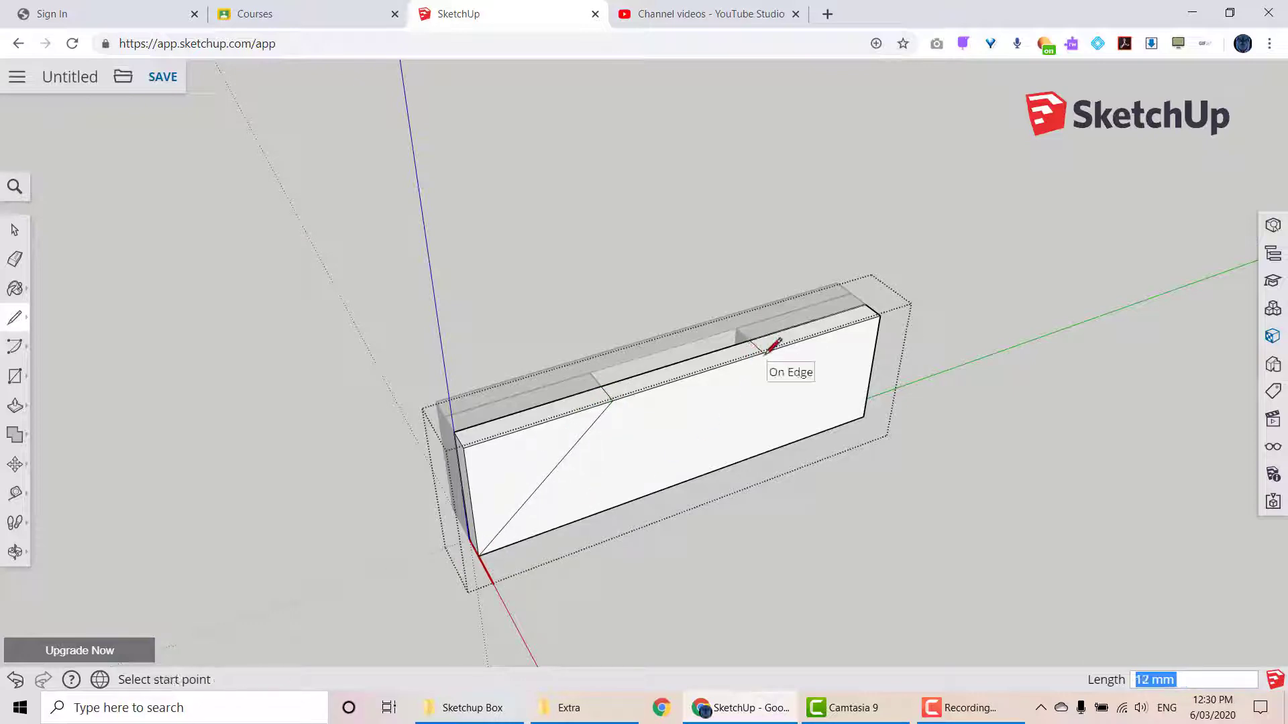
click(863, 416)
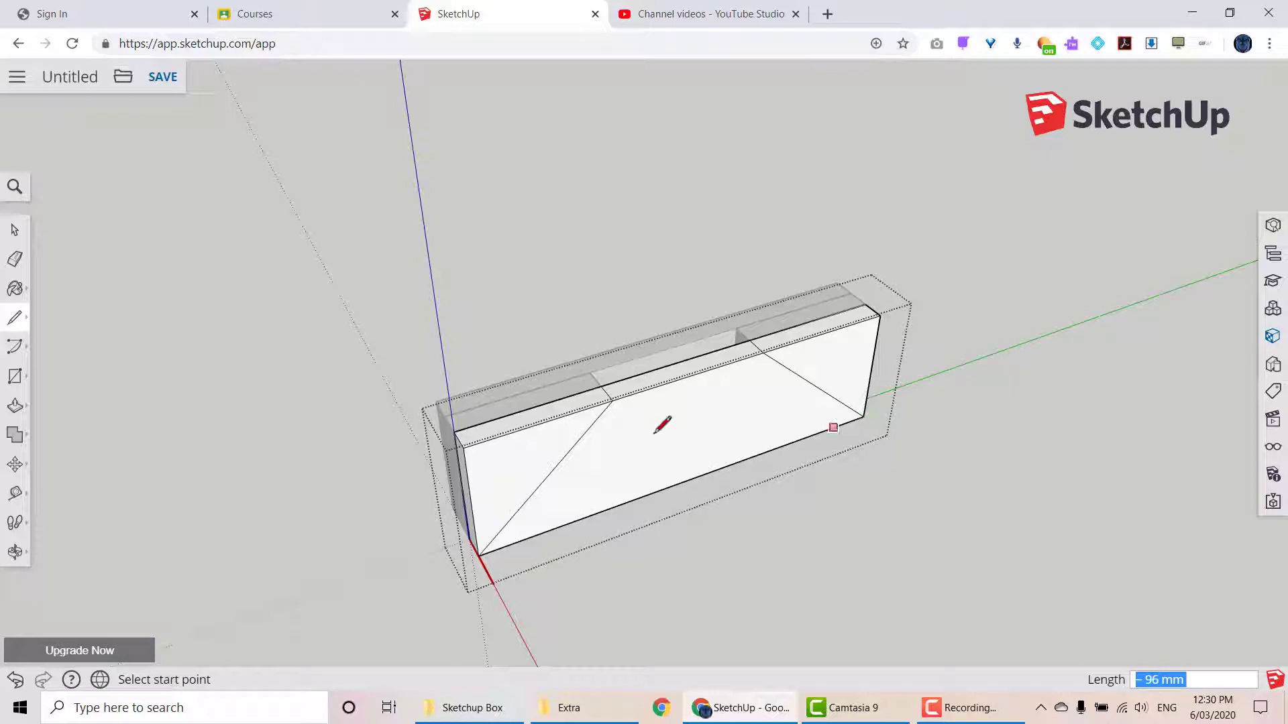
- Draw circles centred on the two diagonals' midpoints, 25 mm radius on the first and 16 mm radius on the second
click(15, 376)
click(84, 377)
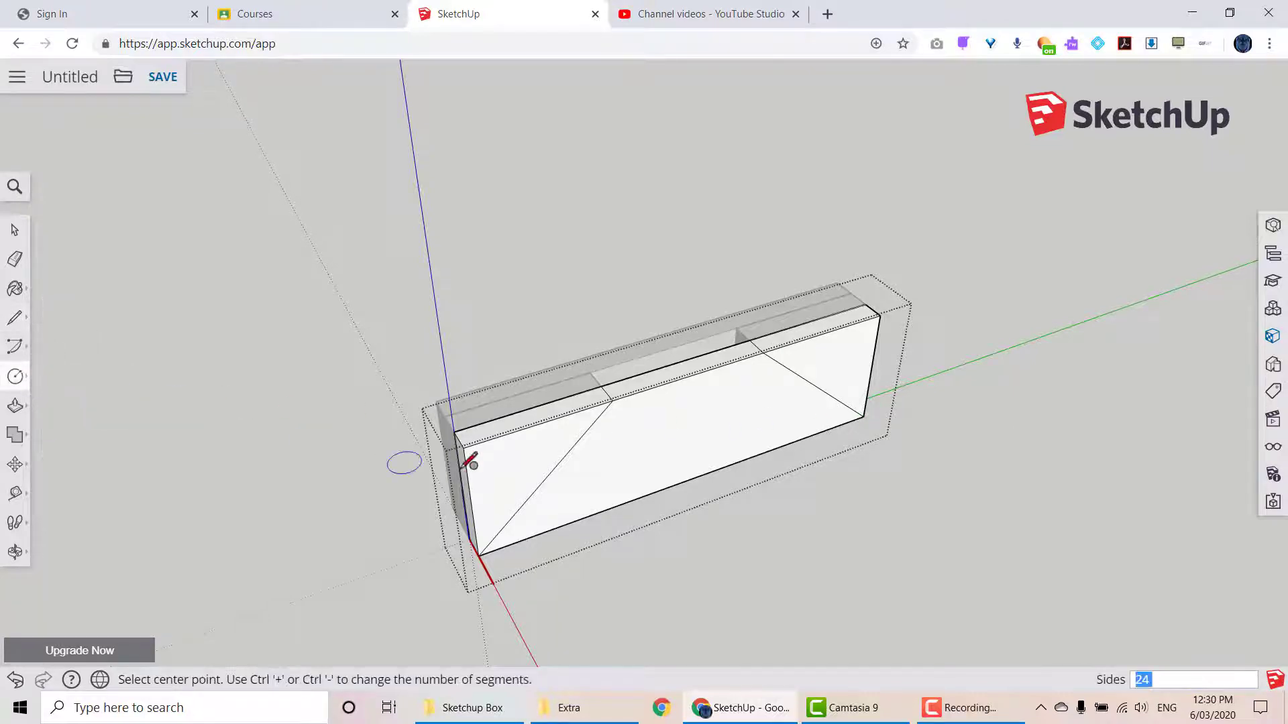
click(544, 479)
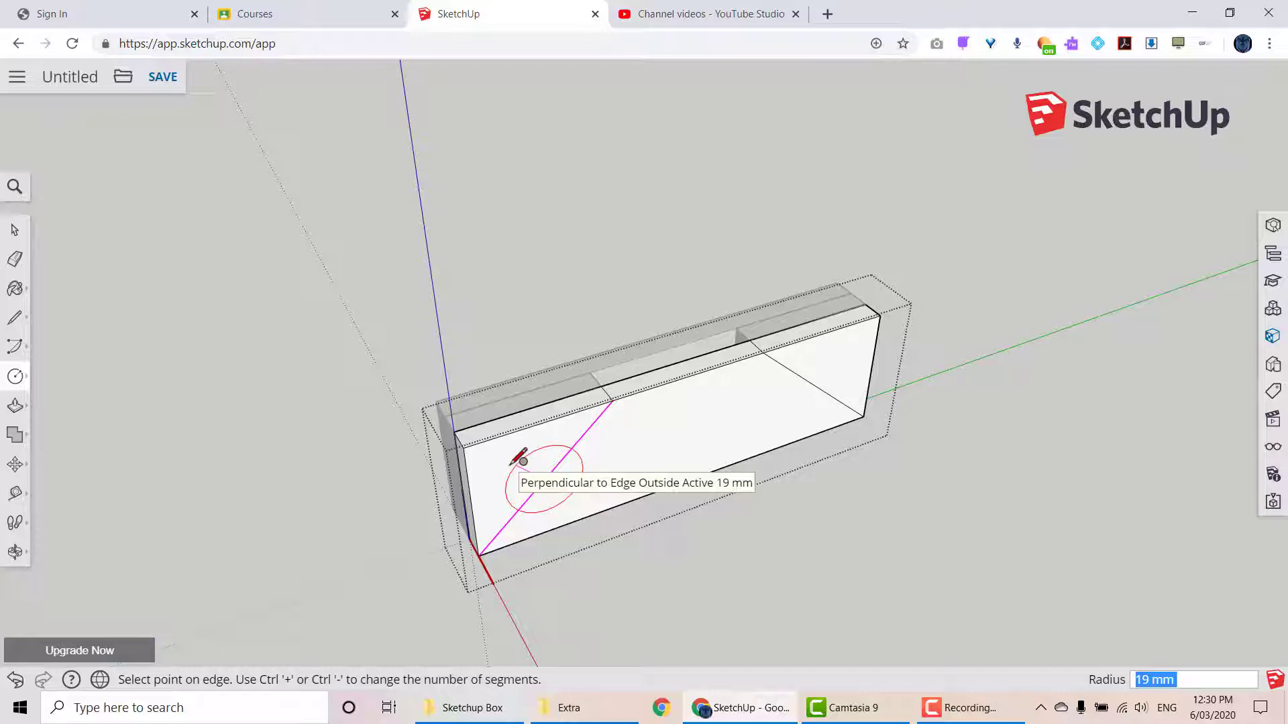
click(518, 460)
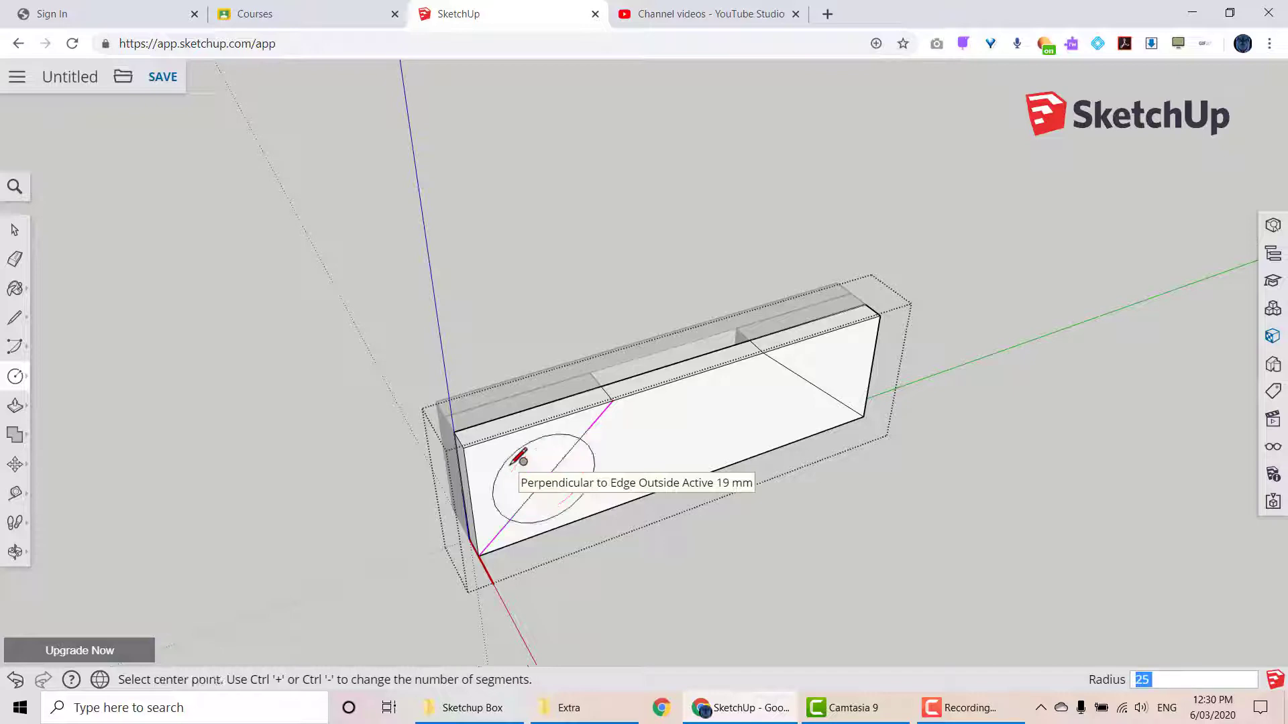
click(817, 386)
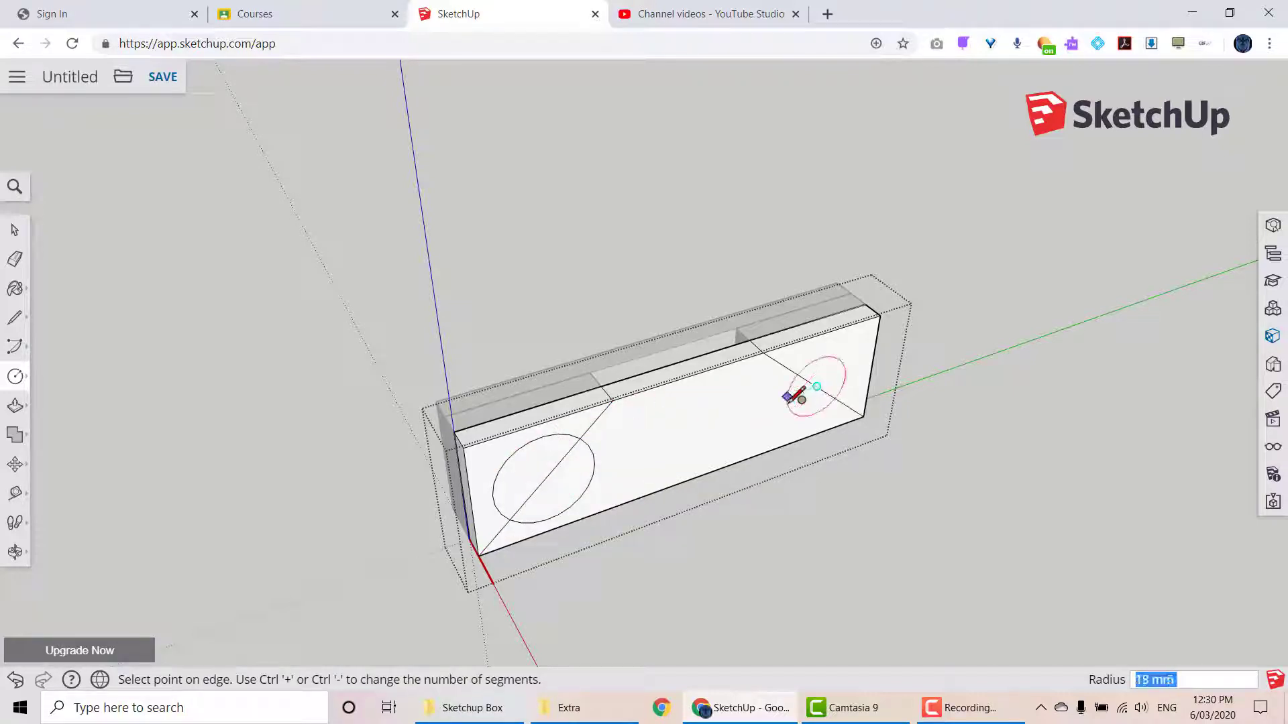
click(791, 398)
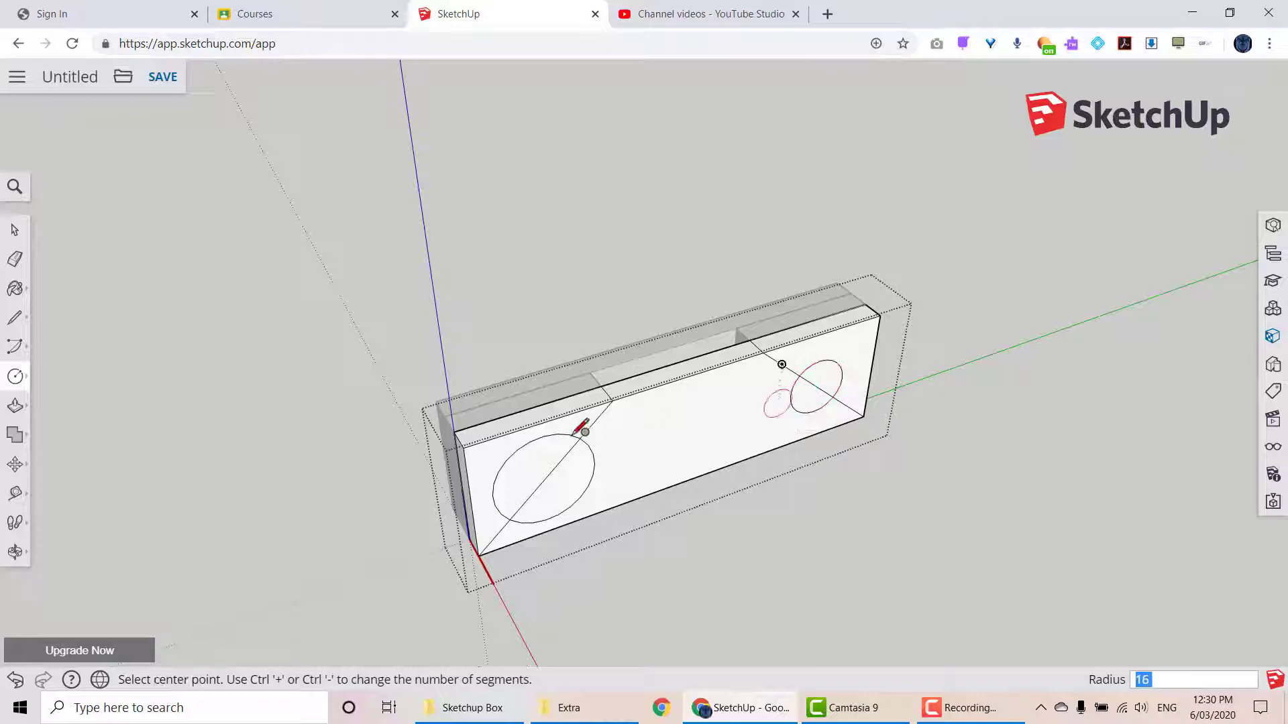
- Erase both diagonal construction lines from the front board's face, inside and outside the circles
click(16, 258)
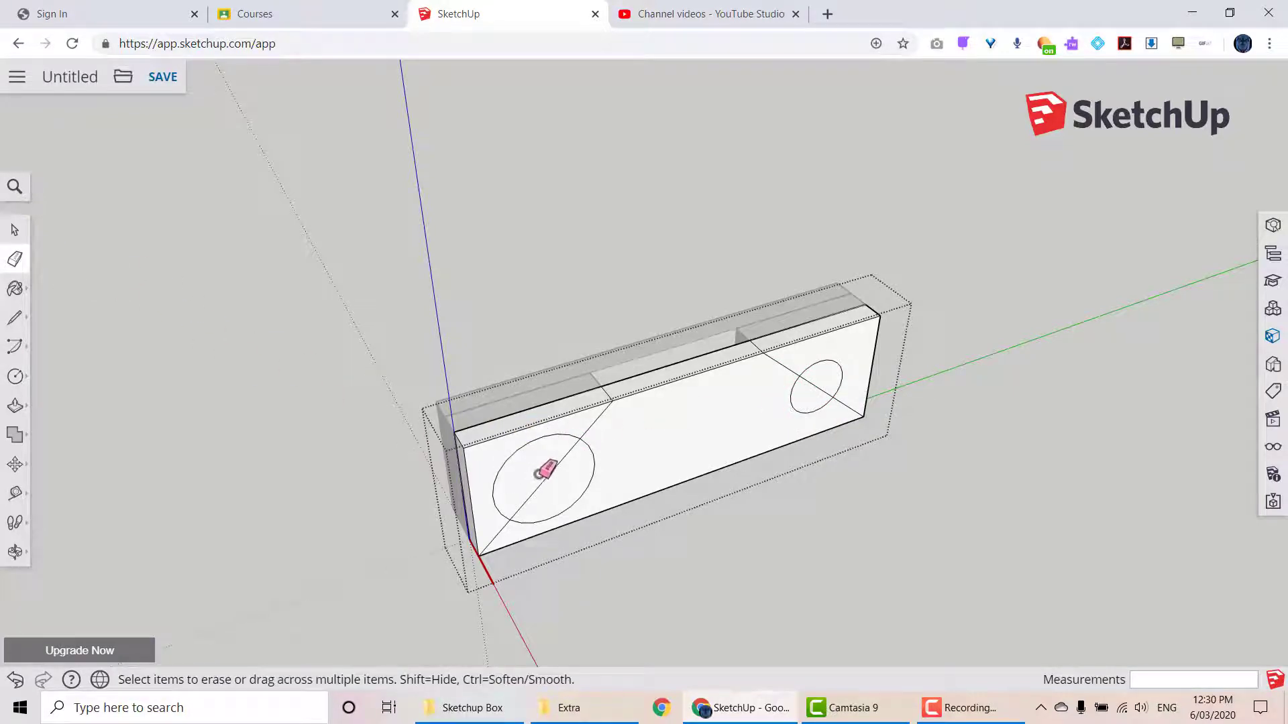
click(562, 472)
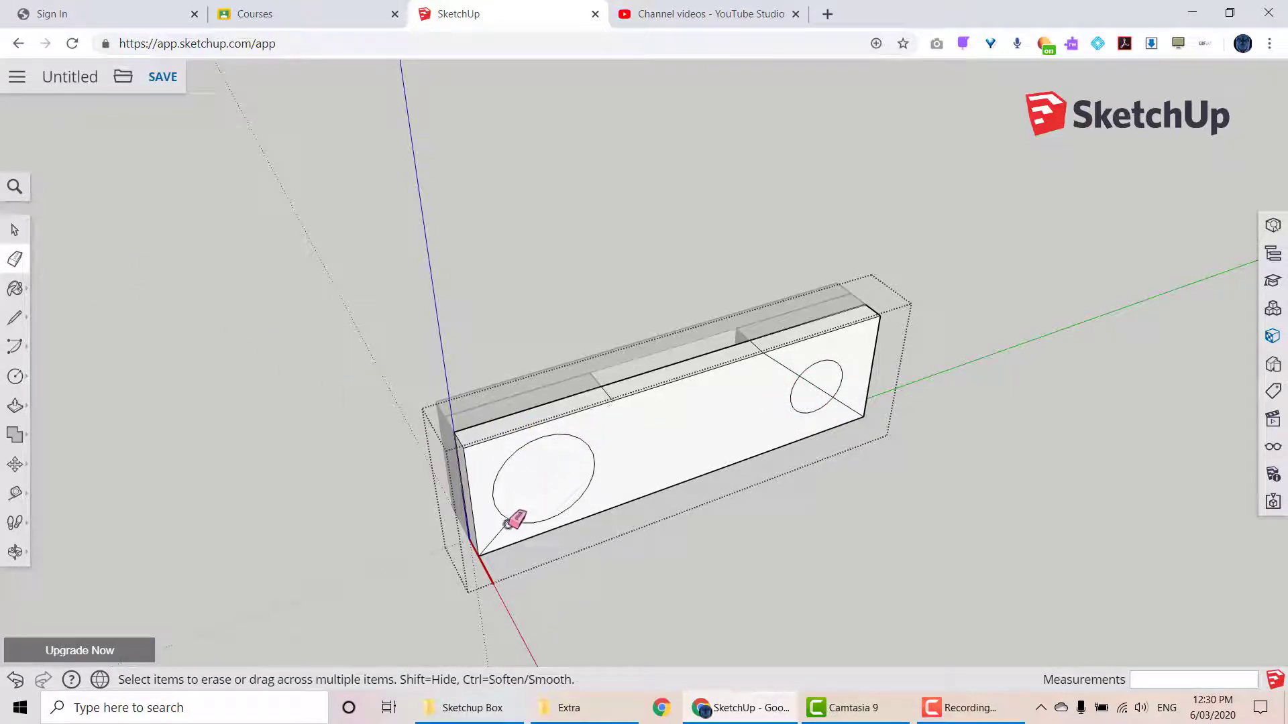
click(839, 397)
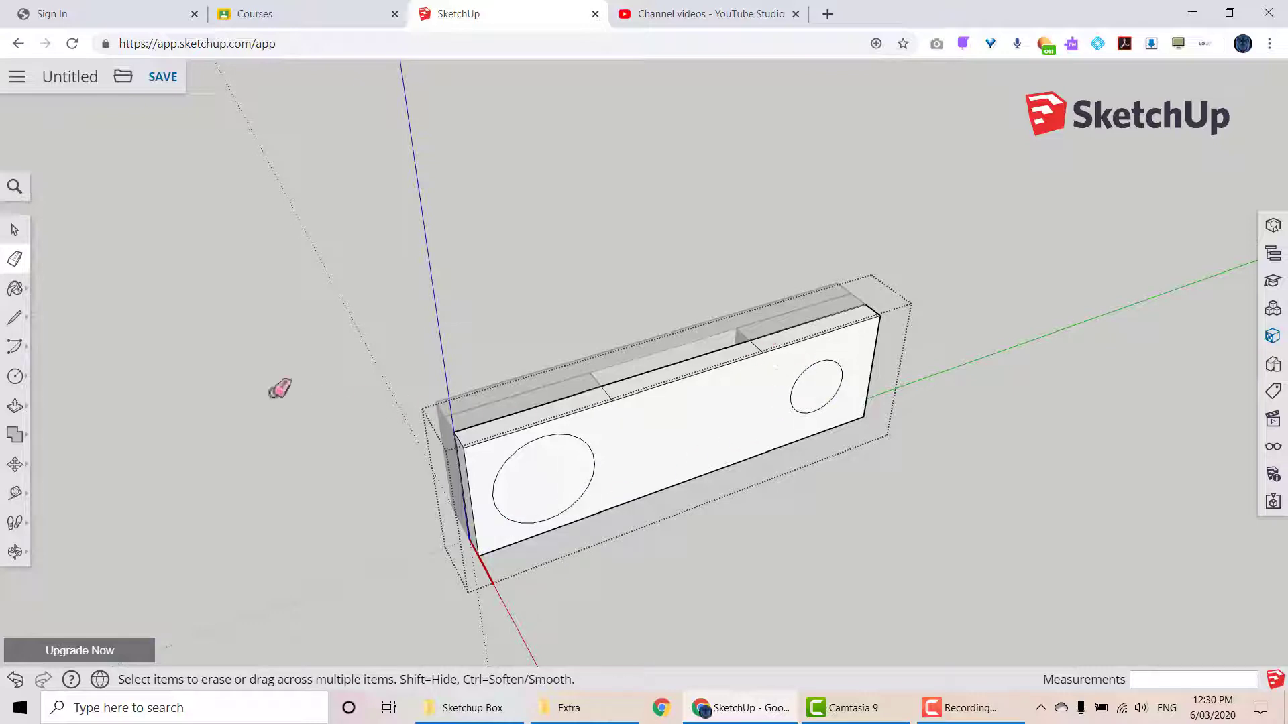
- Push both circular faces 12 mm through the front board to cut the two holes
click(16, 406)
click(526, 493)
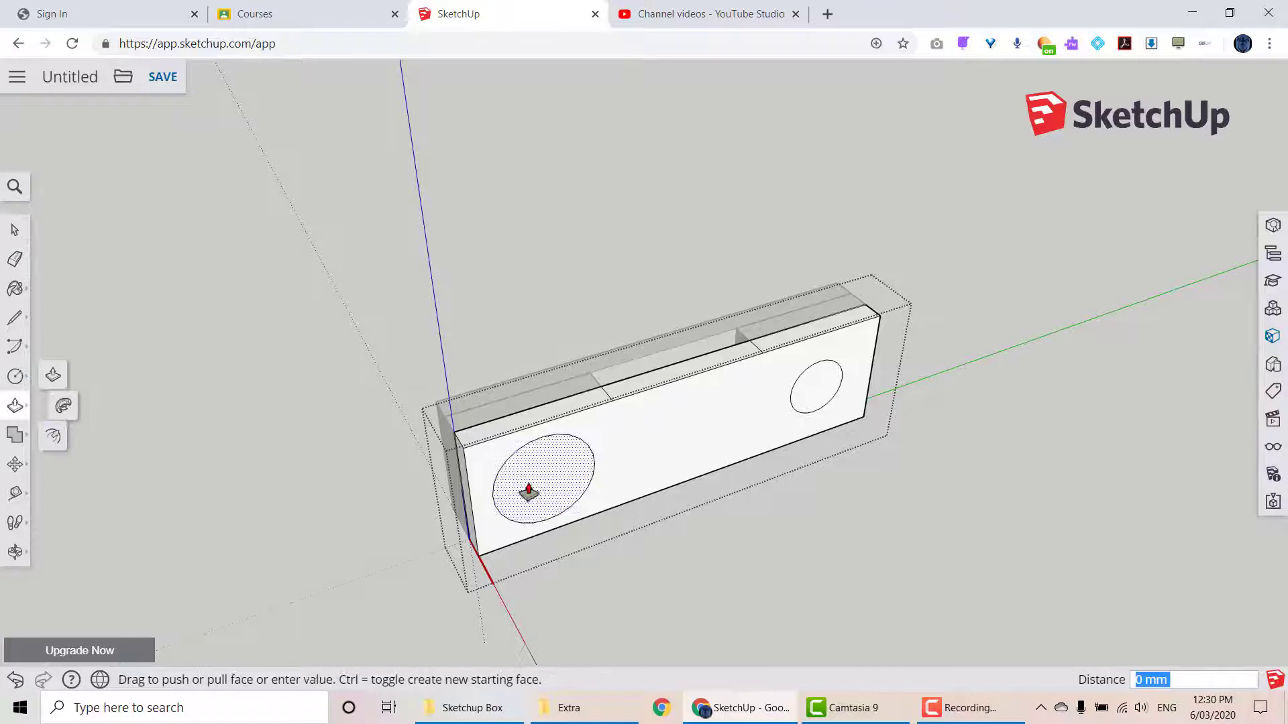
click(509, 458)
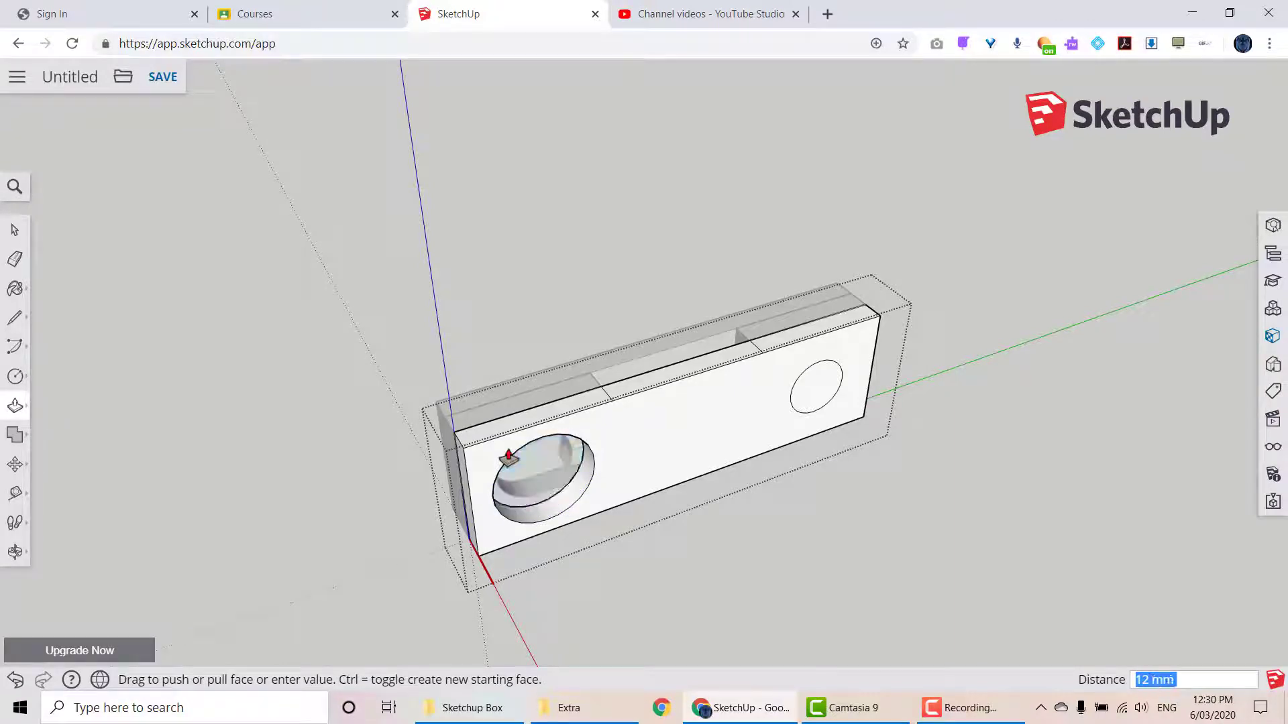
click(821, 382)
click(812, 374)
text(12)
key(Return)
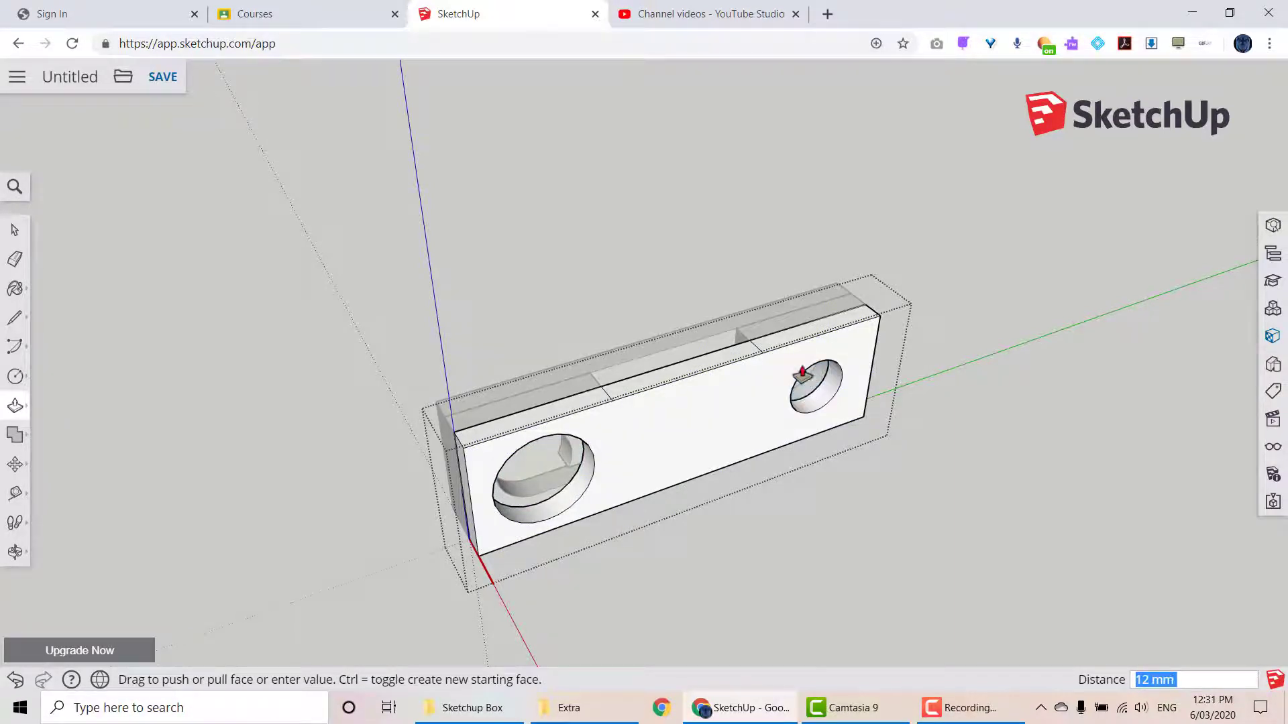
- Leave the front board's editing, examine how its two holes line up with the middle board's cut-outs, and select the front board
click(12, 232)
middle_drag(253, 339, 302, 127)
scroll(530, 376, up, 3)
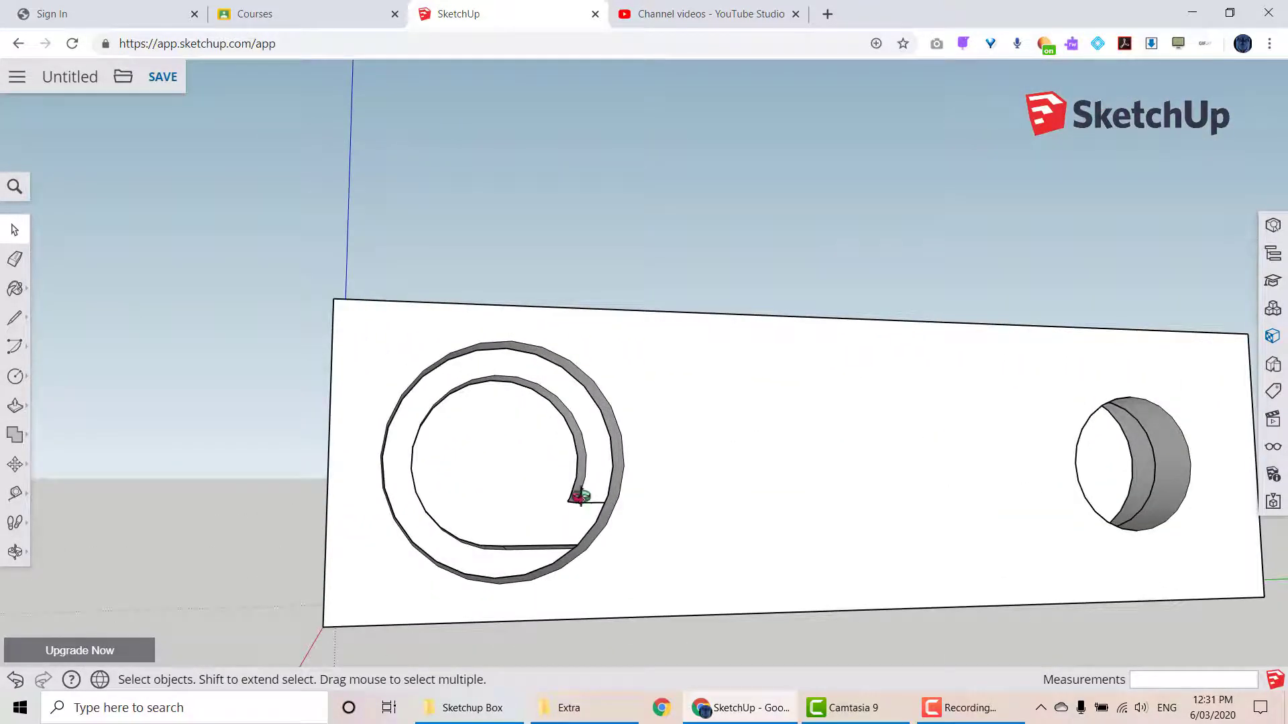
middle_drag(581, 496, 483, 422)
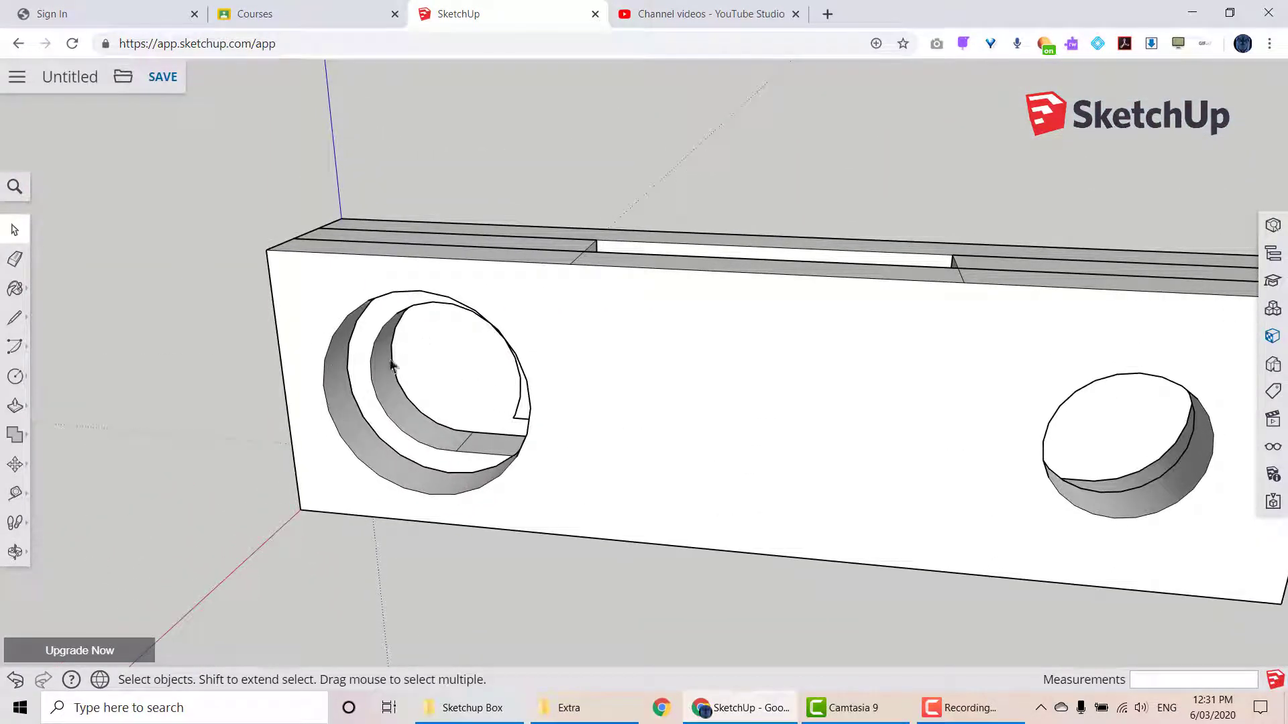
middle_drag(448, 429, 481, 404)
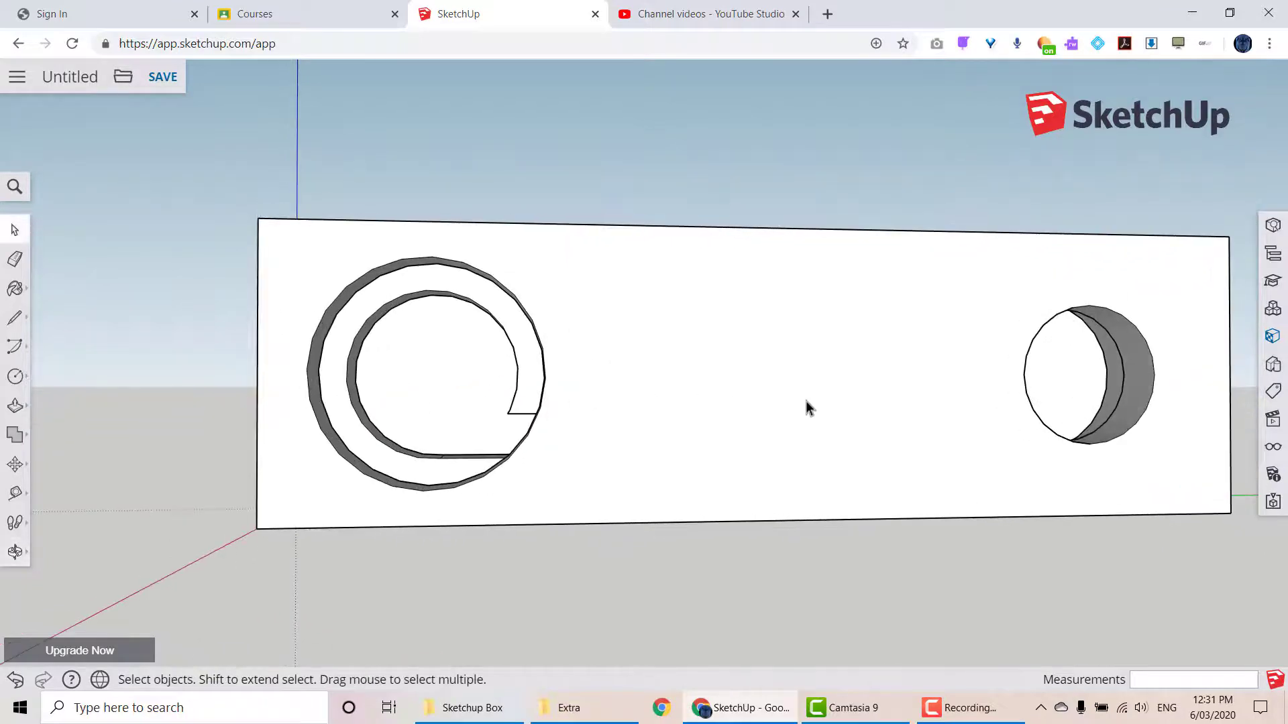
middle_drag(807, 408, 805, 293)
click(520, 424)
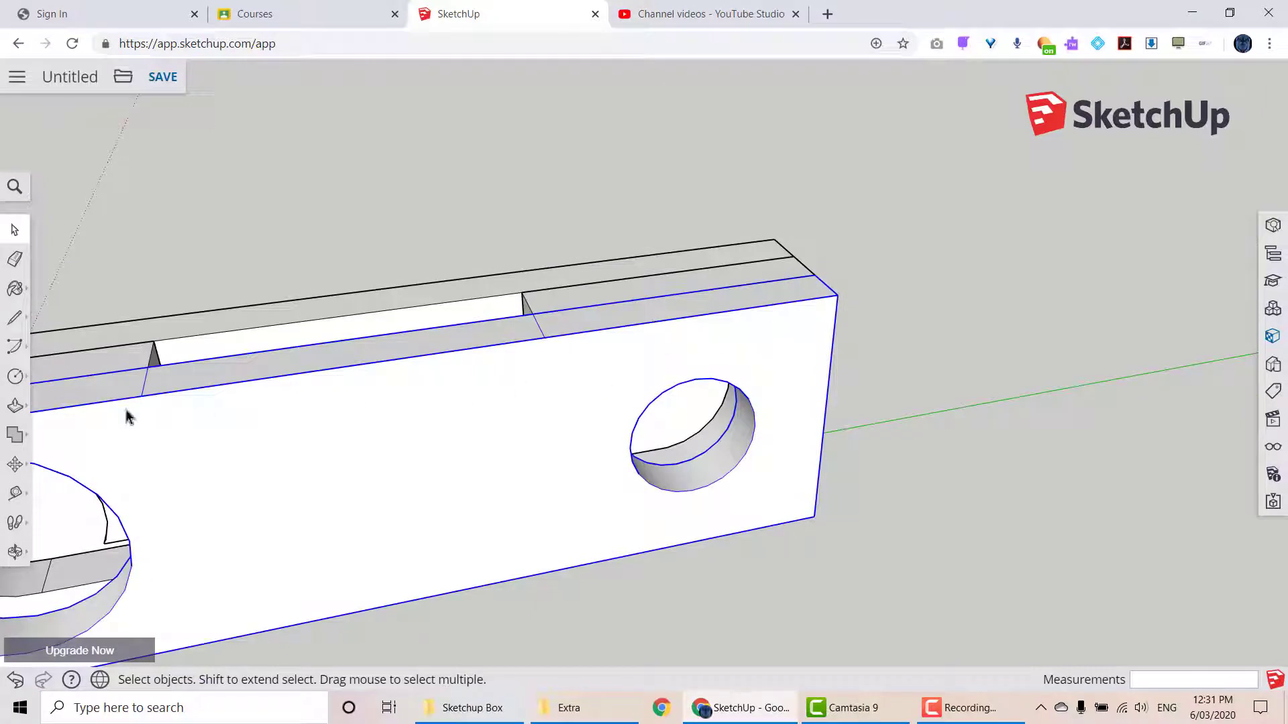
click(15, 464)
click(802, 490)
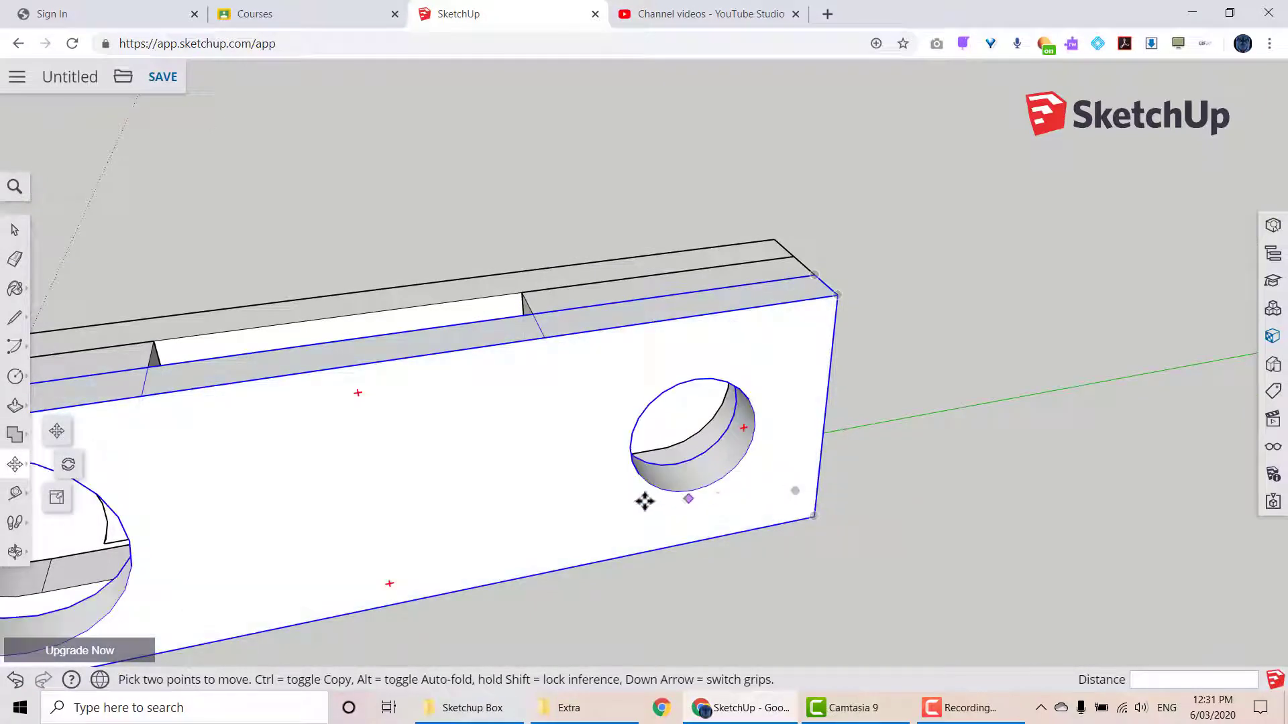
scroll(644, 501, down, 1)
shift+middle_drag(442, 523, 723, 424)
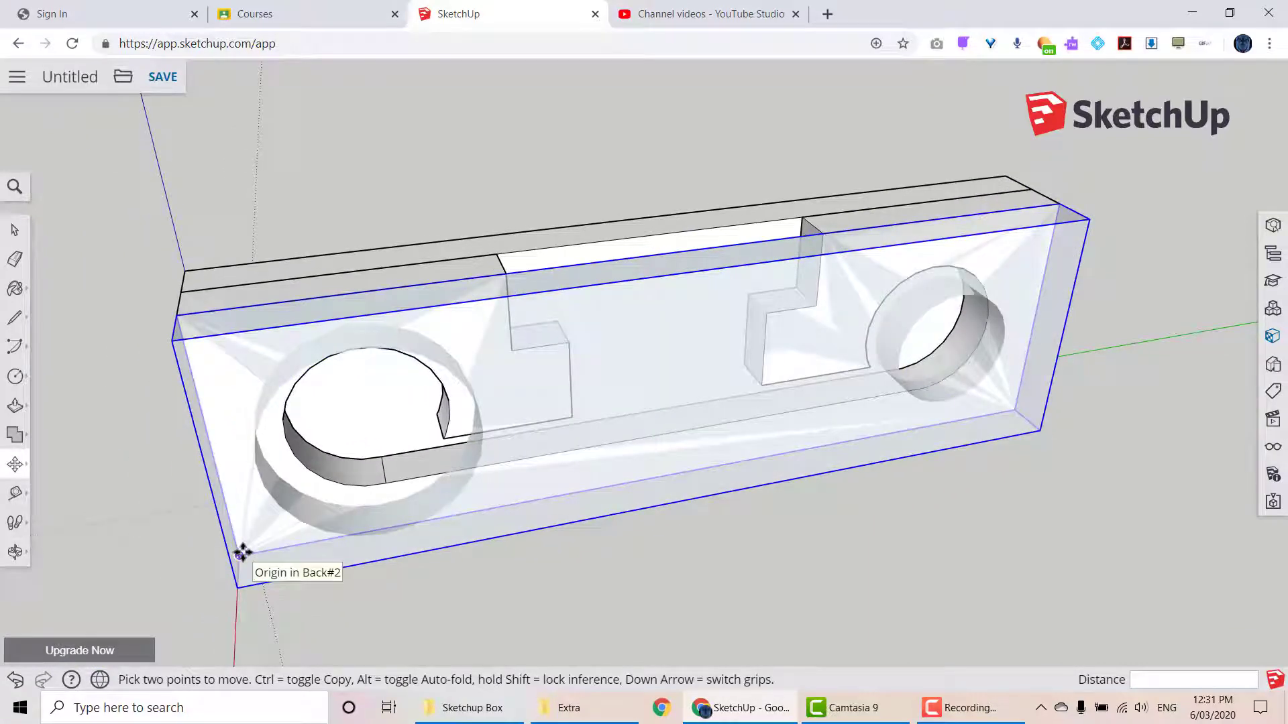
click(15, 229)
- Open the front board for editing, erase the two stray short lines across its top edge, and leave editing
middle_drag(481, 517, 512, 353)
click(211, 235)
click(518, 341)
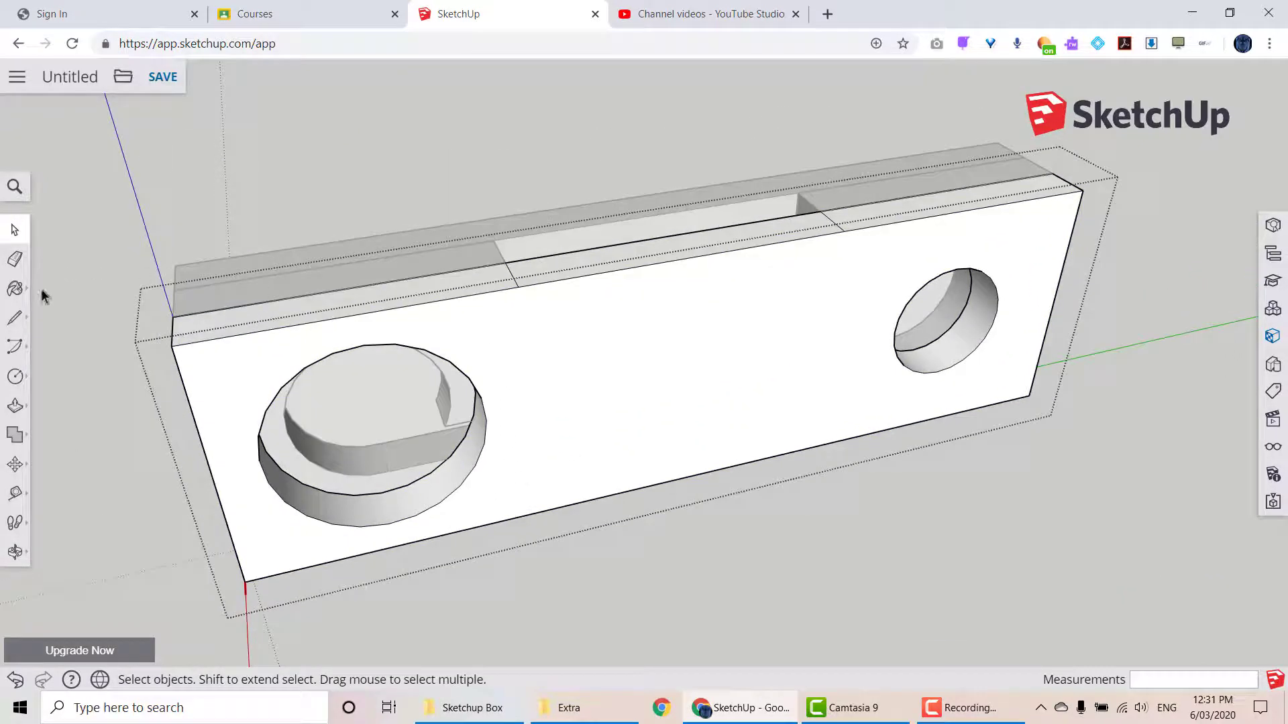
click(15, 259)
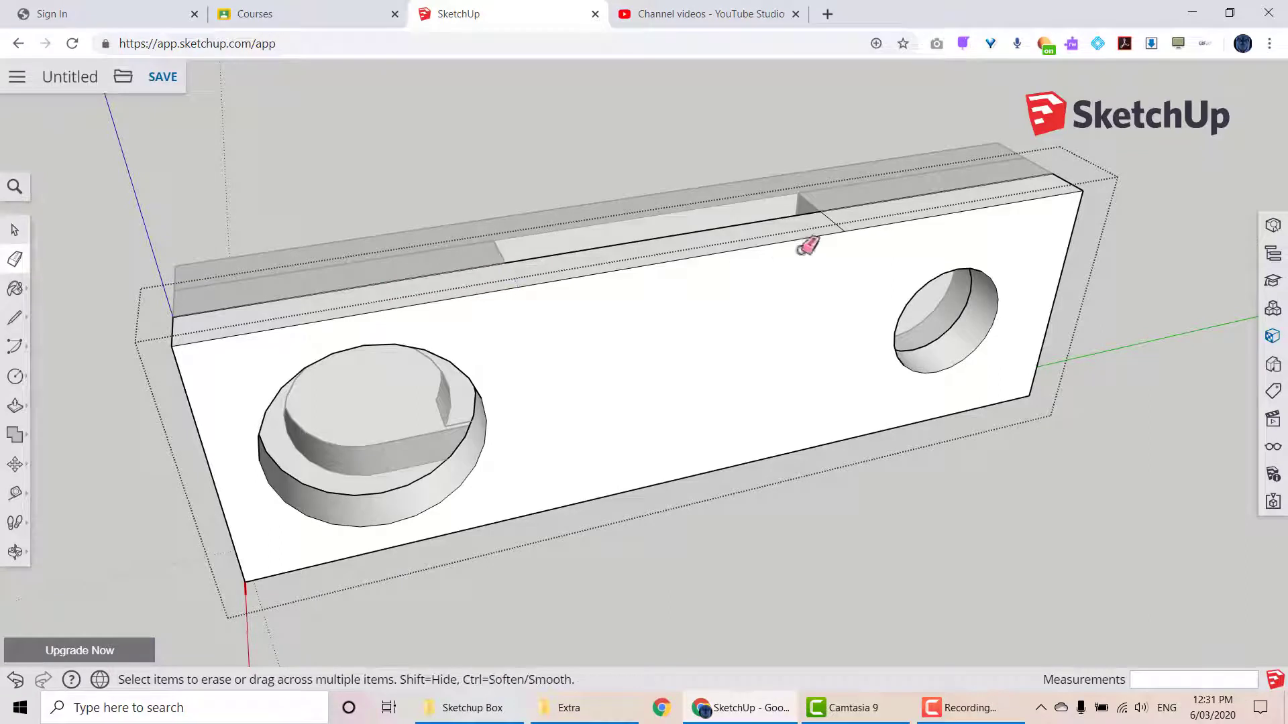
click(13, 228)
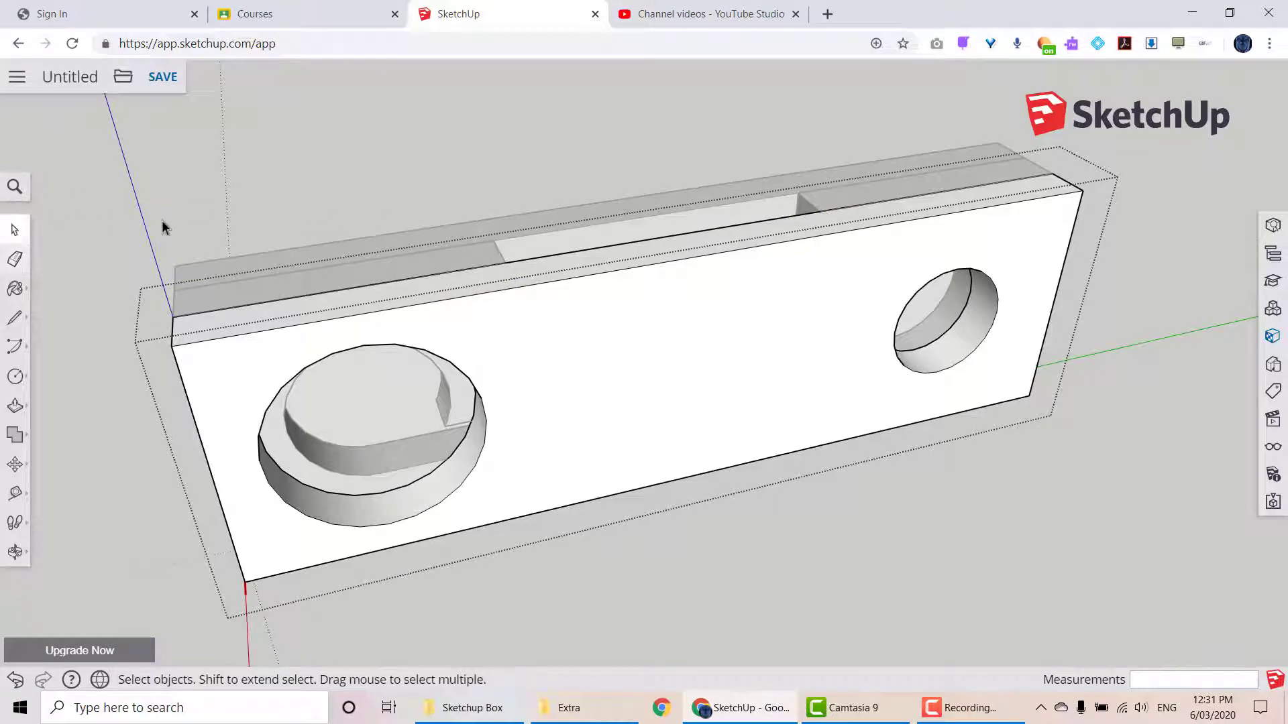
click(178, 236)
- Reopen the front board for editing and draw a 15 x 15 mm square in its upper corner beside the larger hole
middle_drag(424, 542, 413, 498)
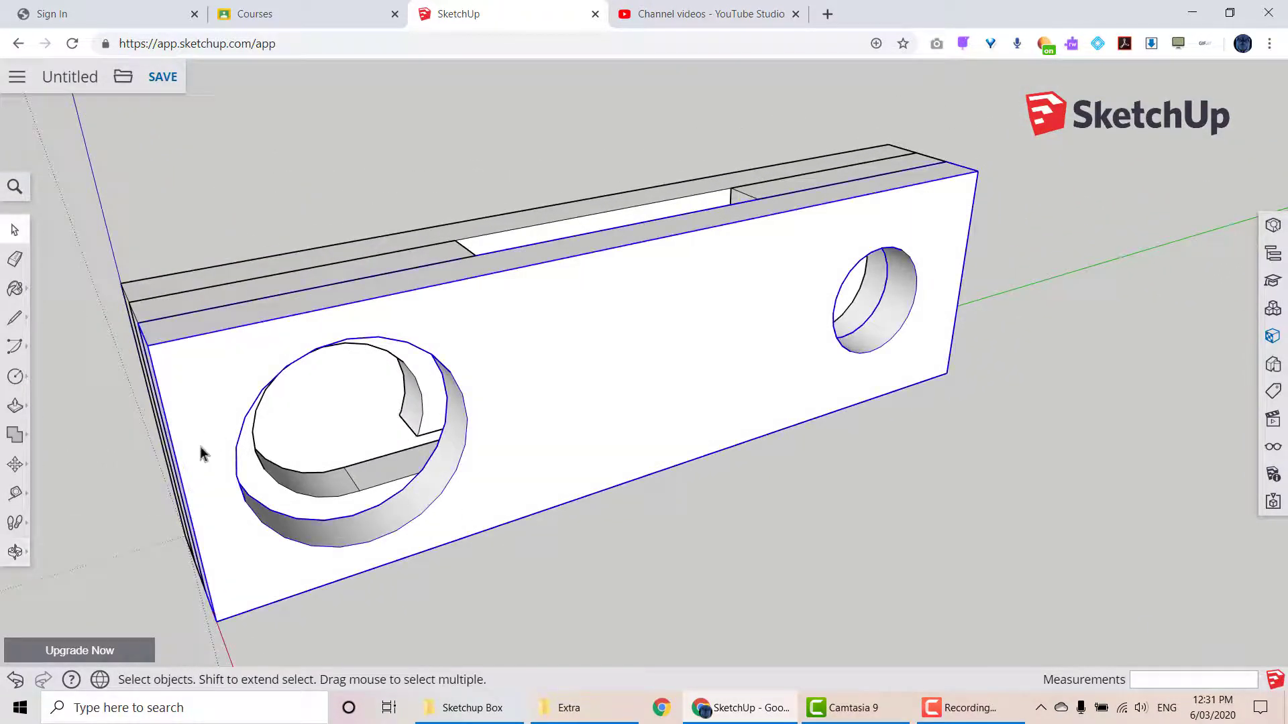
middle_drag(254, 532, 155, 315)
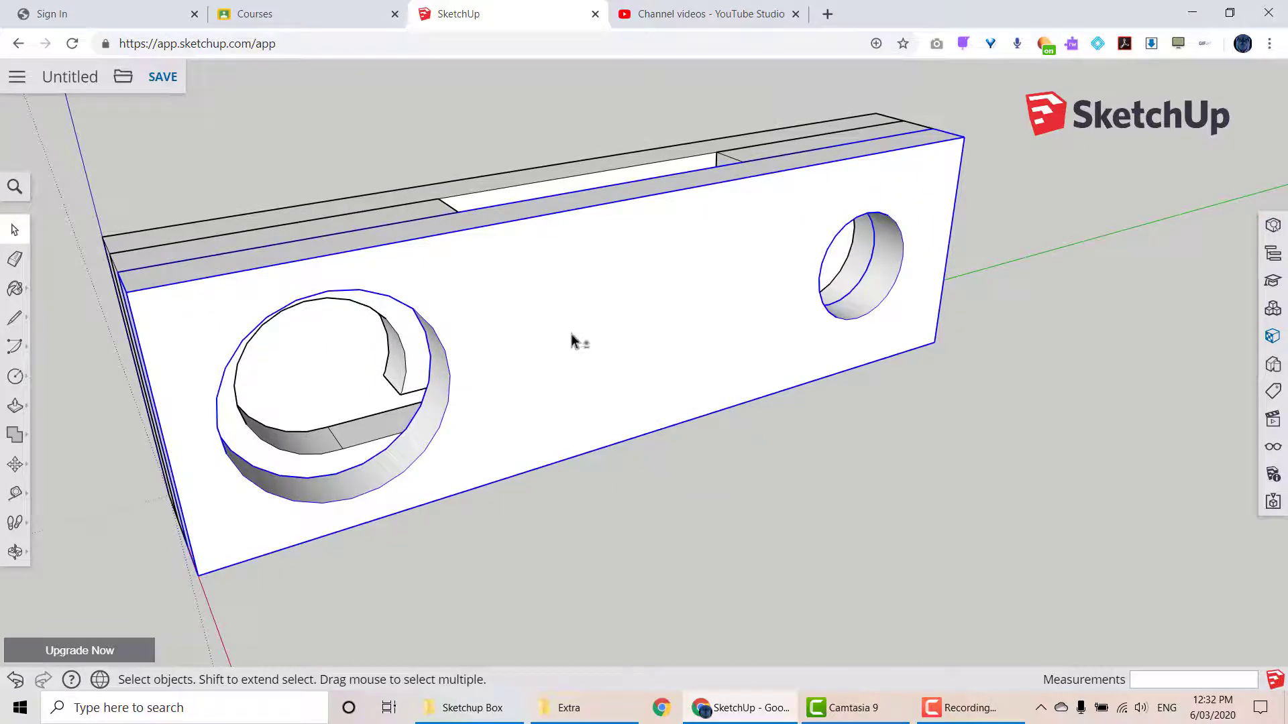
middle_drag(572, 341, 264, 388)
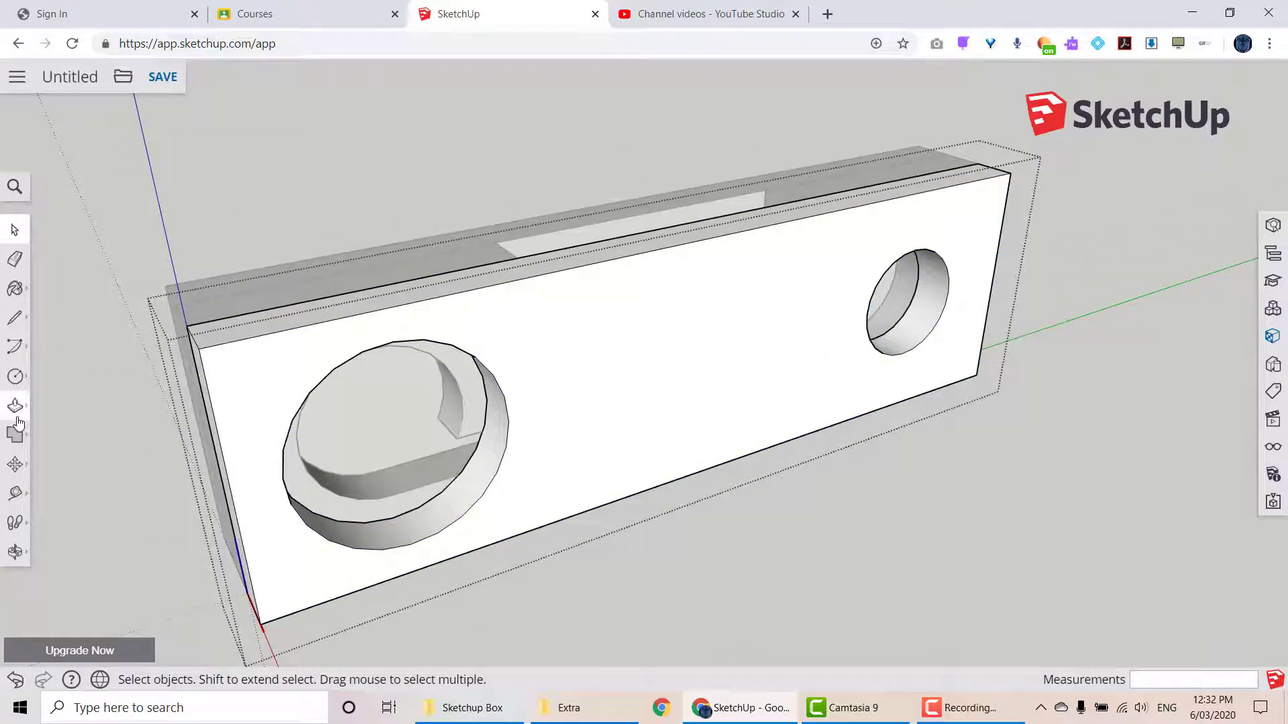
click(14, 377)
click(78, 338)
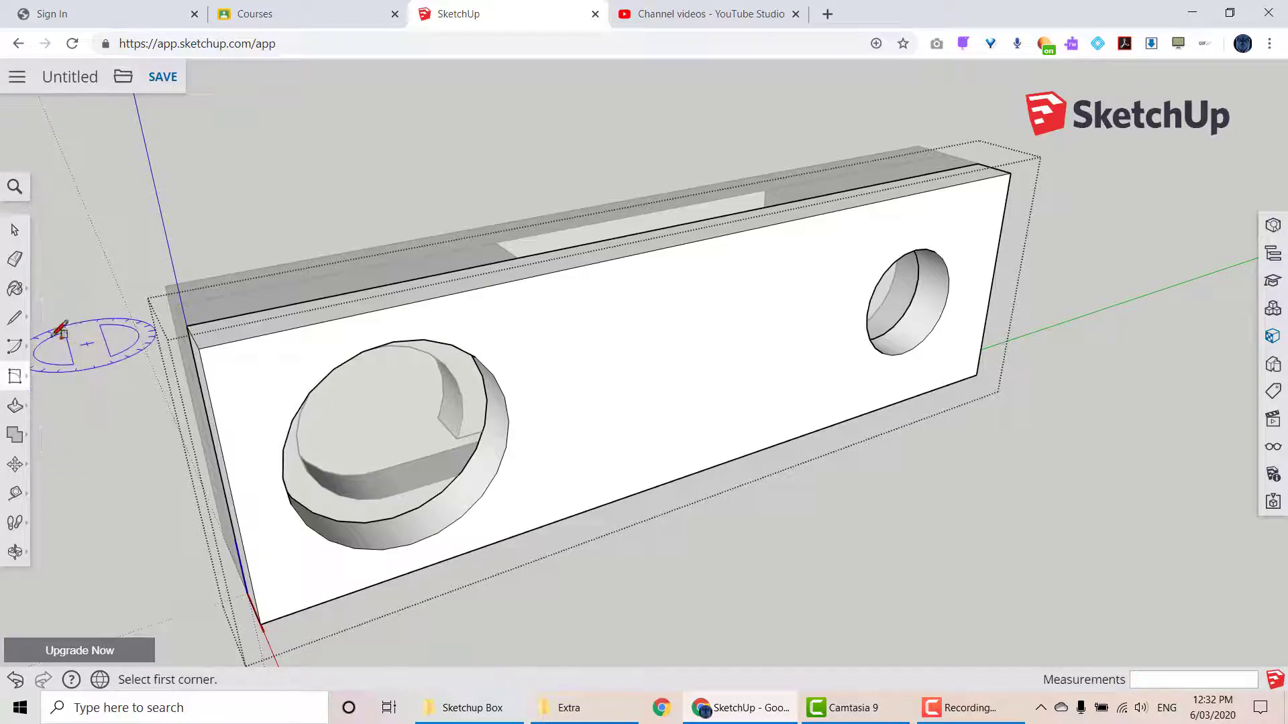
click(15, 376)
click(58, 313)
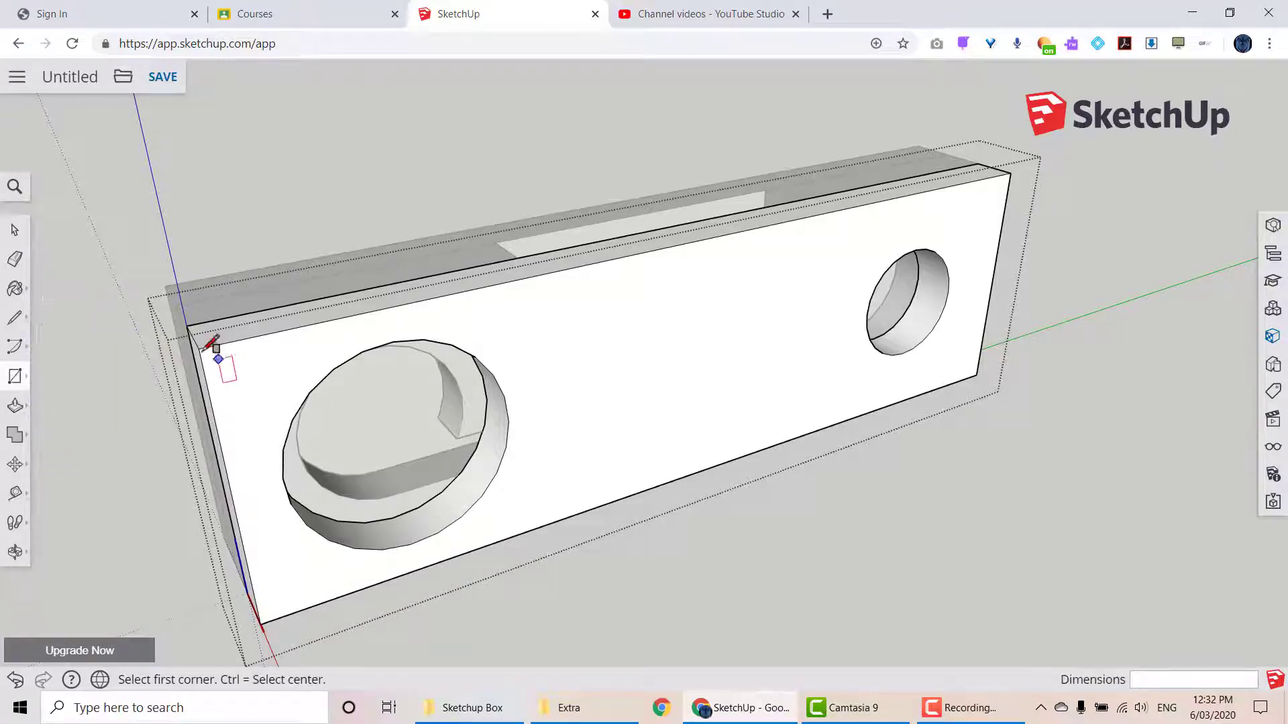
click(198, 348)
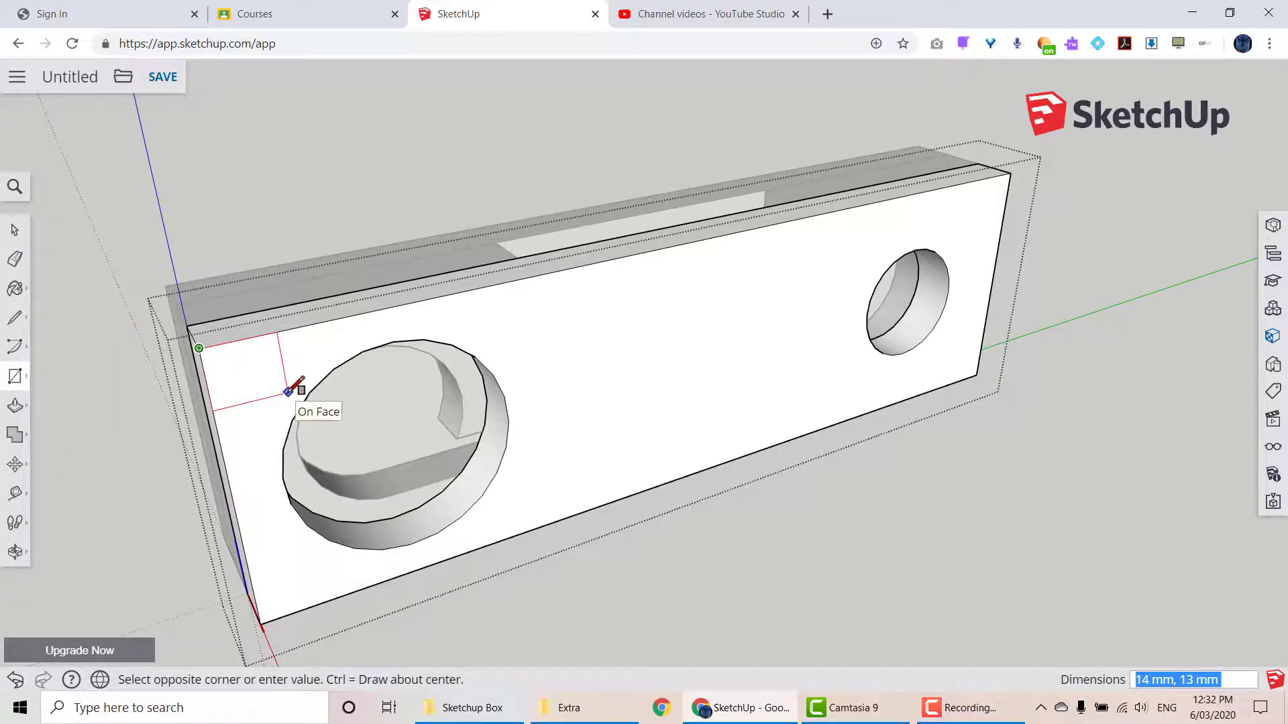
text(15,)
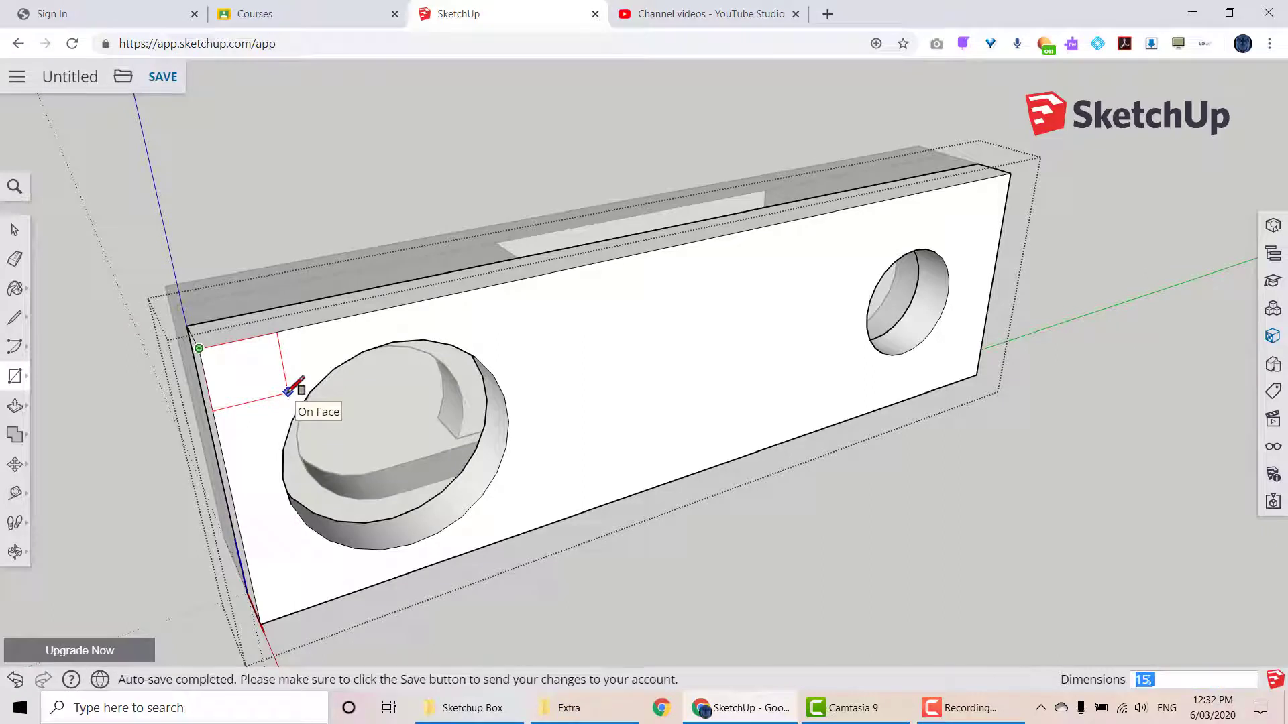
text(15)
key(Return)
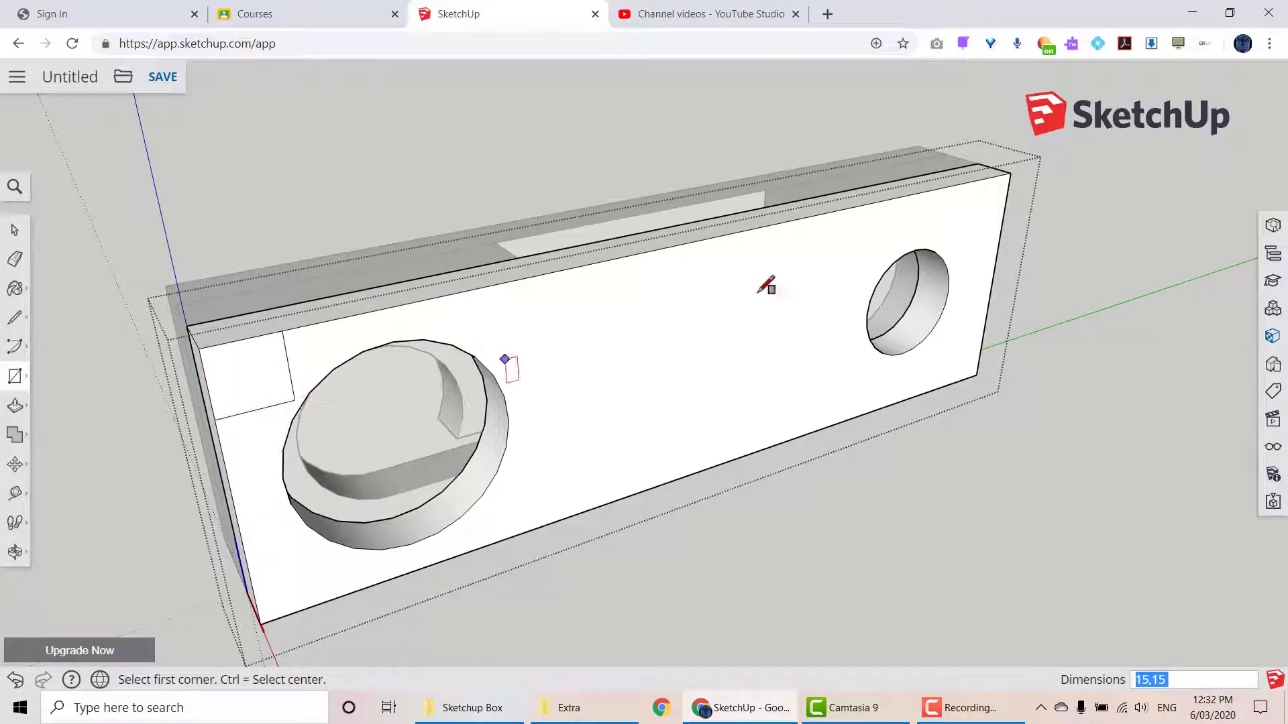
- Draw a 15 x 15 mm square in the front board's upper corner beside the smaller hole
click(1011, 172)
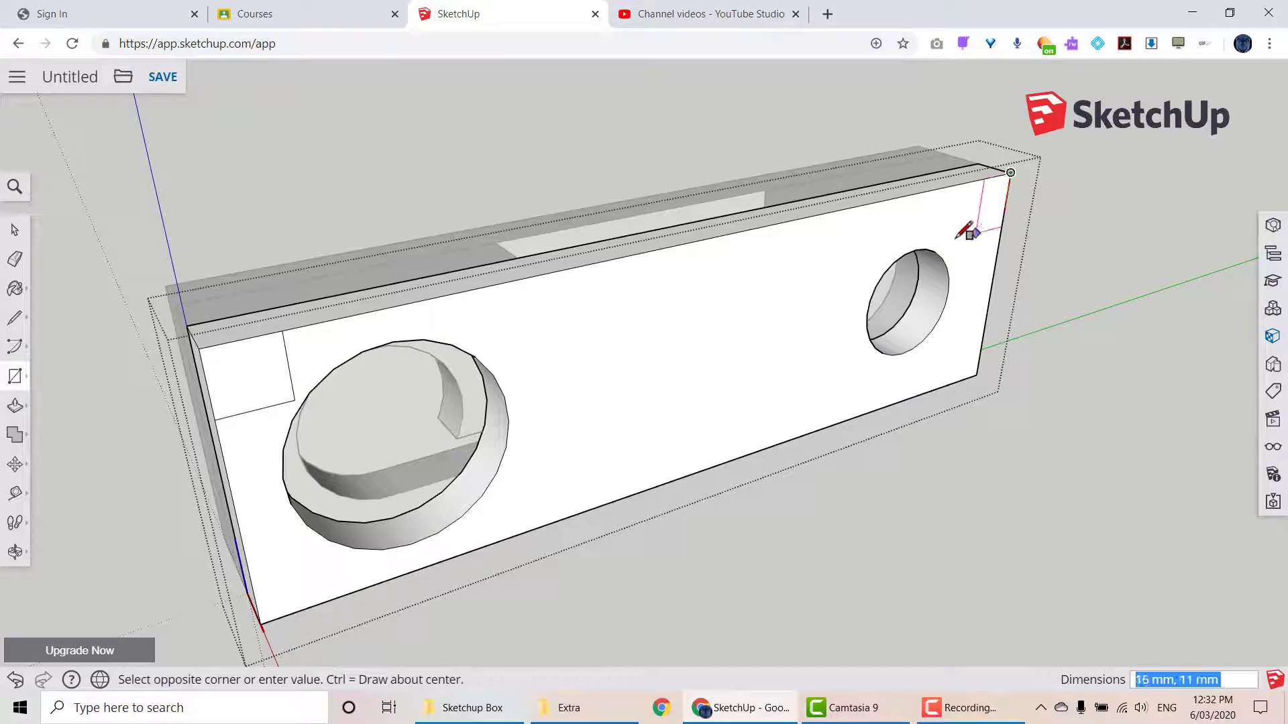
text(15,15)
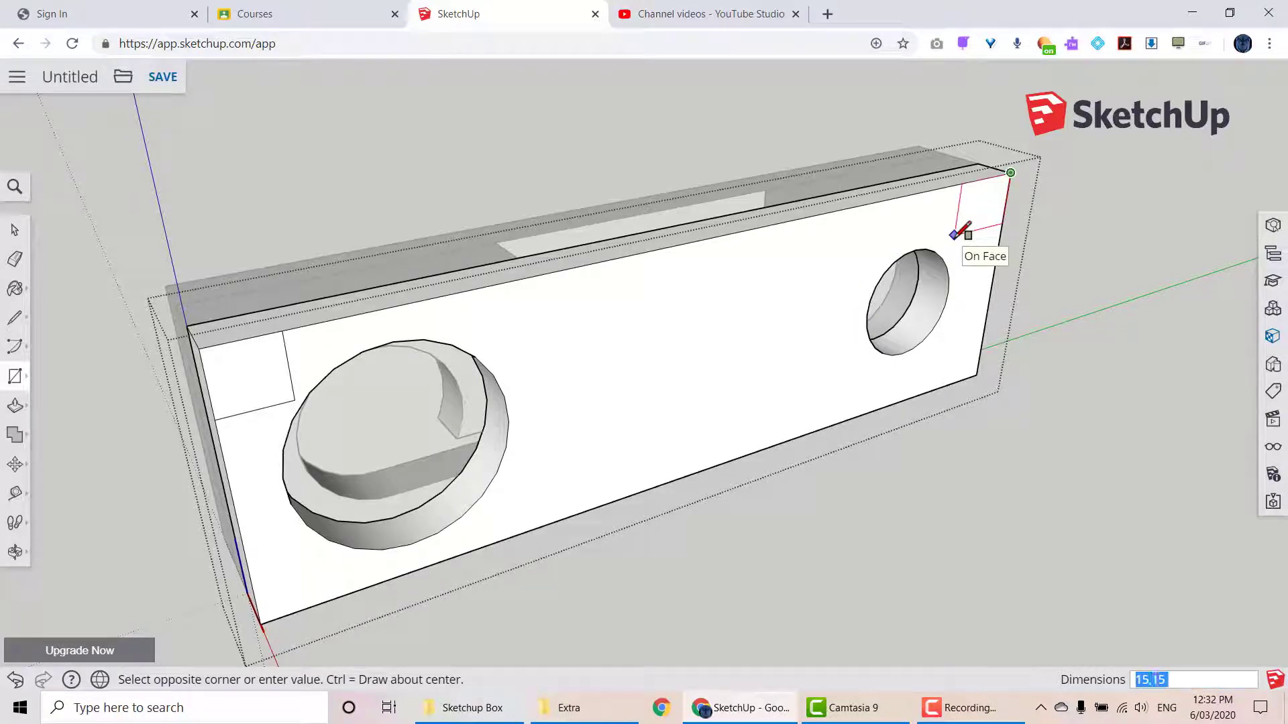
key(Return)
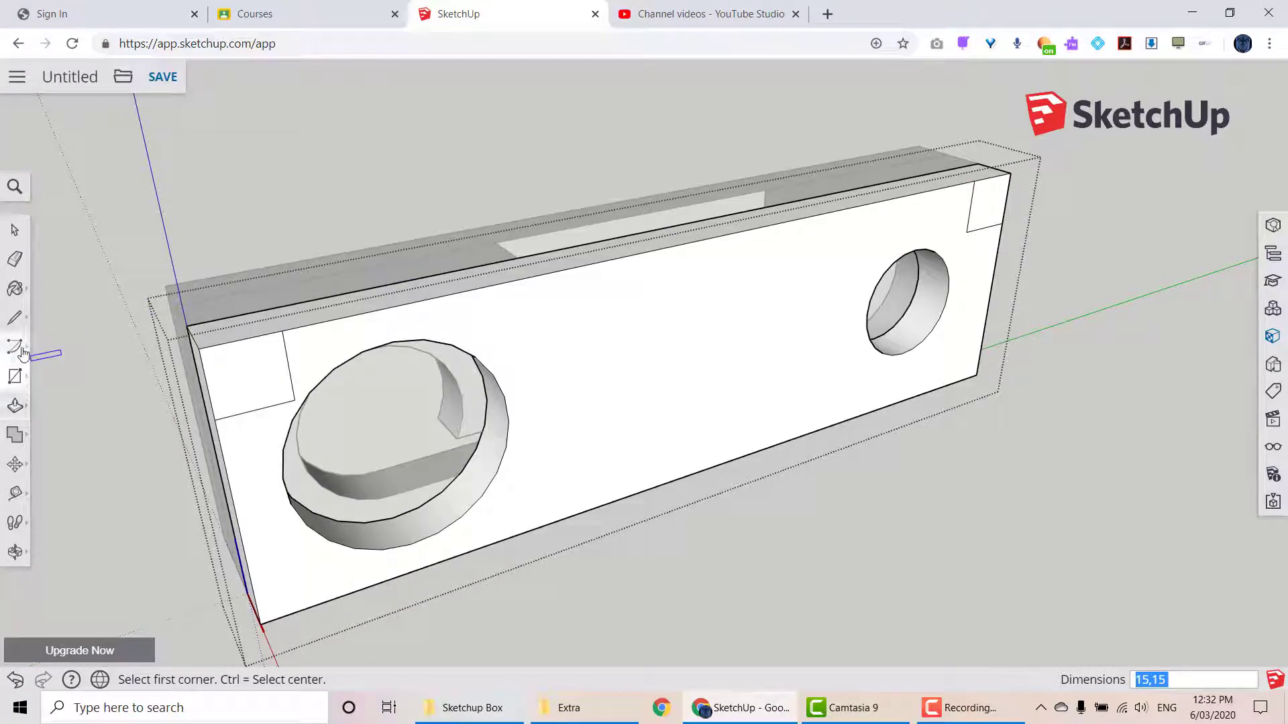
- Draw a 15 mm radius circle from the inner corner of the square beside the larger hole, and erase everything except the corner arc
mouse_move(15, 376)
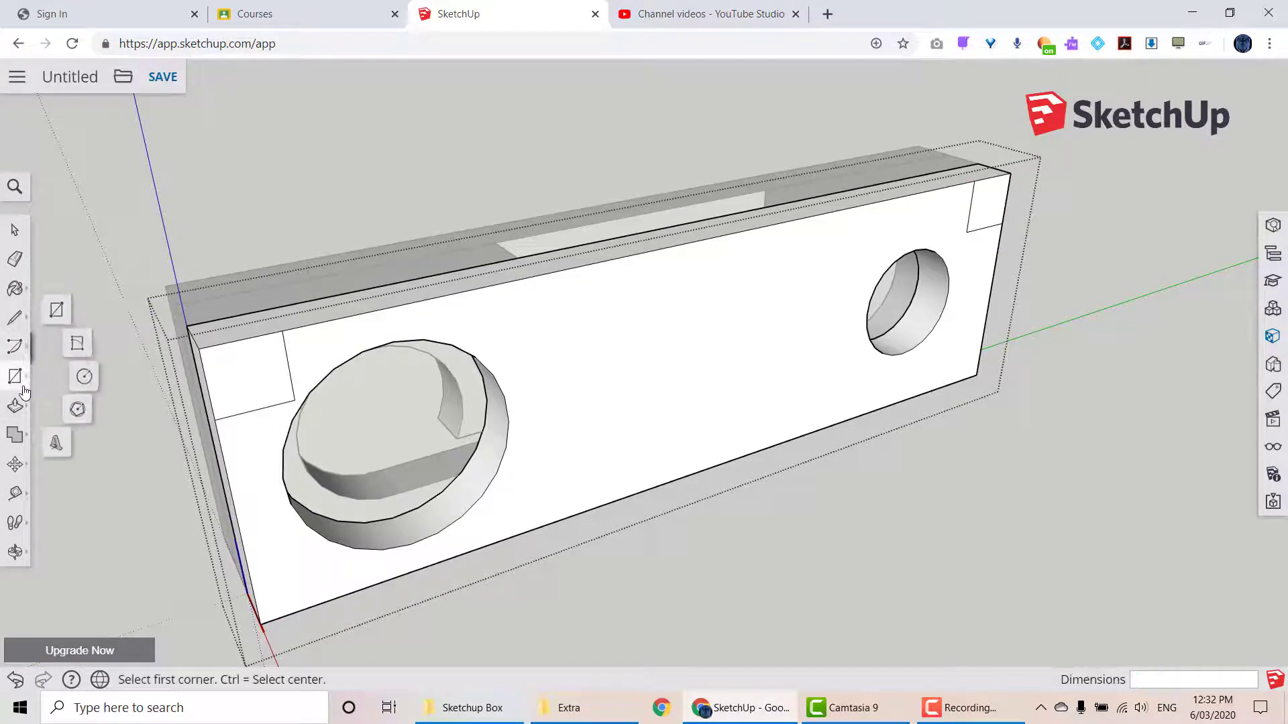
click(86, 381)
click(295, 400)
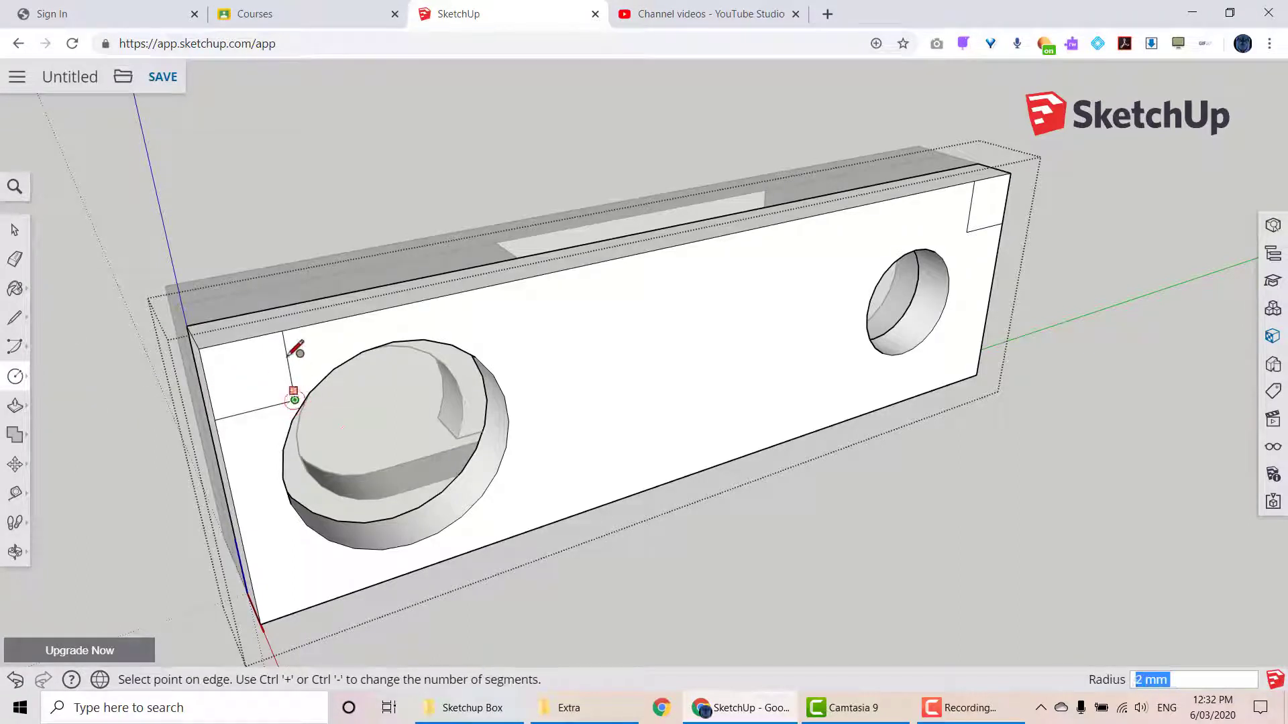
click(281, 330)
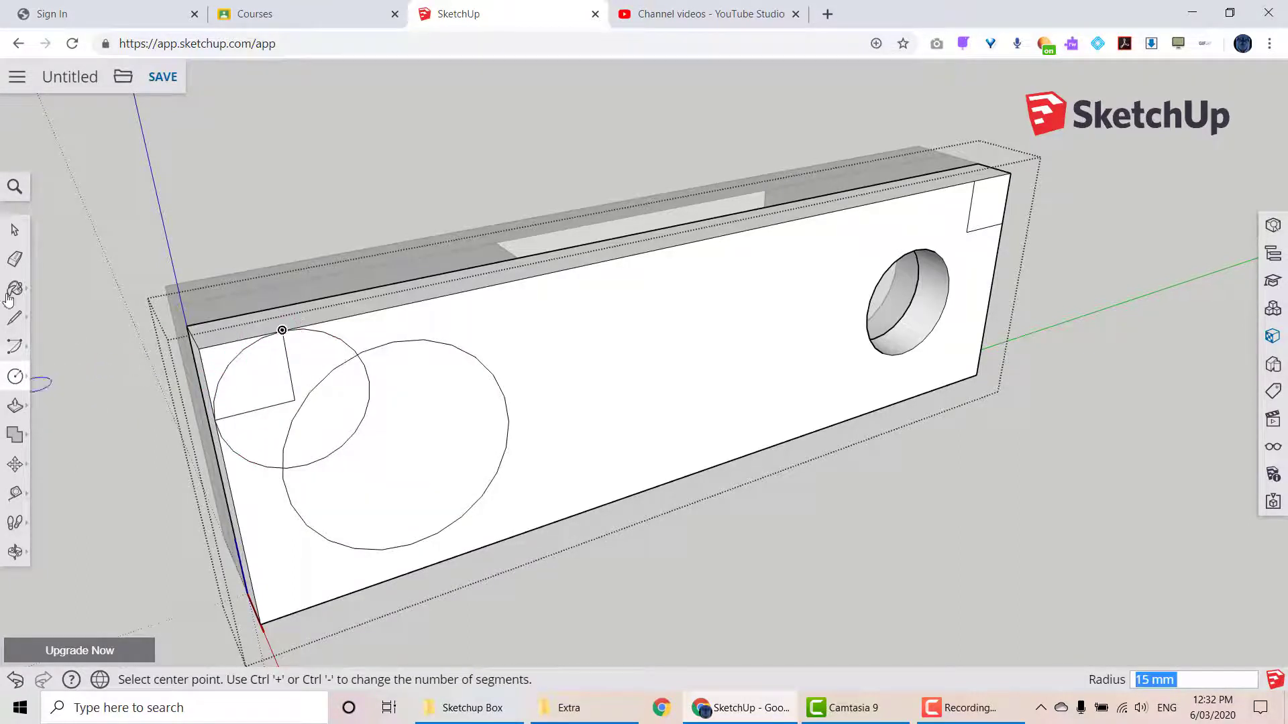
click(15, 259)
mouse_move(336, 354)
mouse_down()
mouse_move(363, 412)
mouse_move(244, 441)
mouse_move(297, 452)
mouse_up()
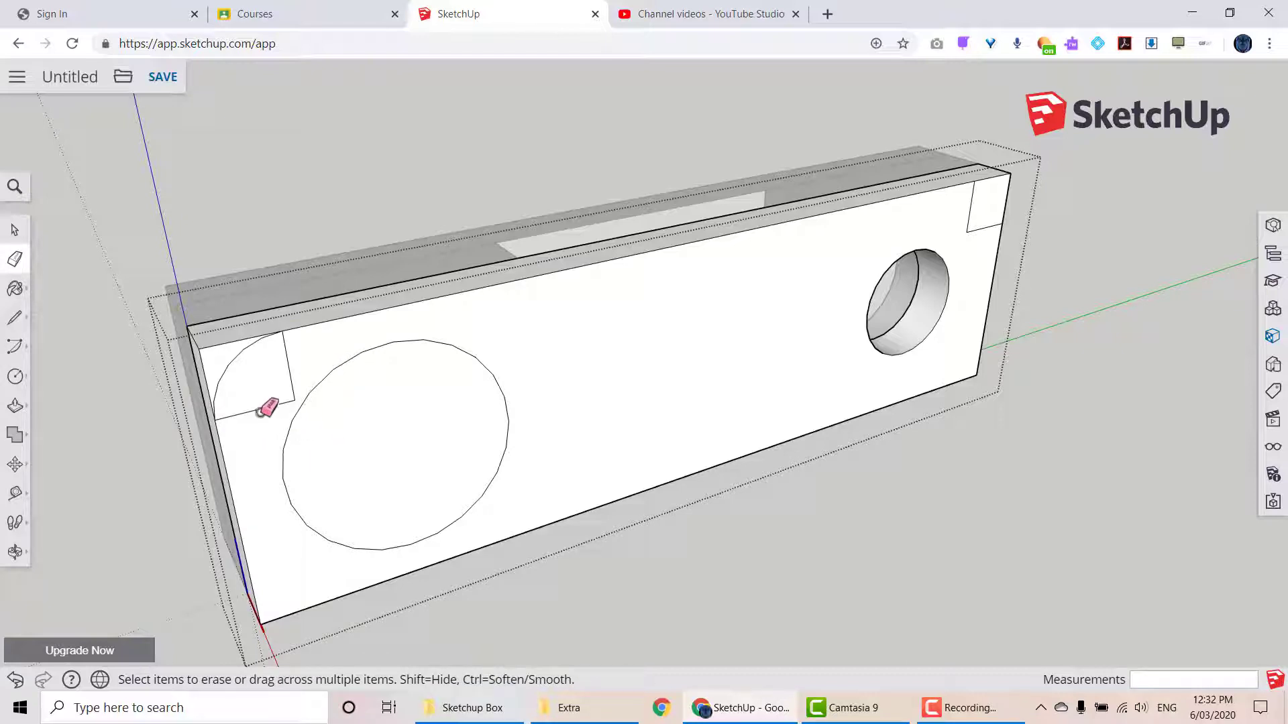
drag(261, 412, 279, 378)
- Delete the face filling the front board's larger hole
click(15, 229)
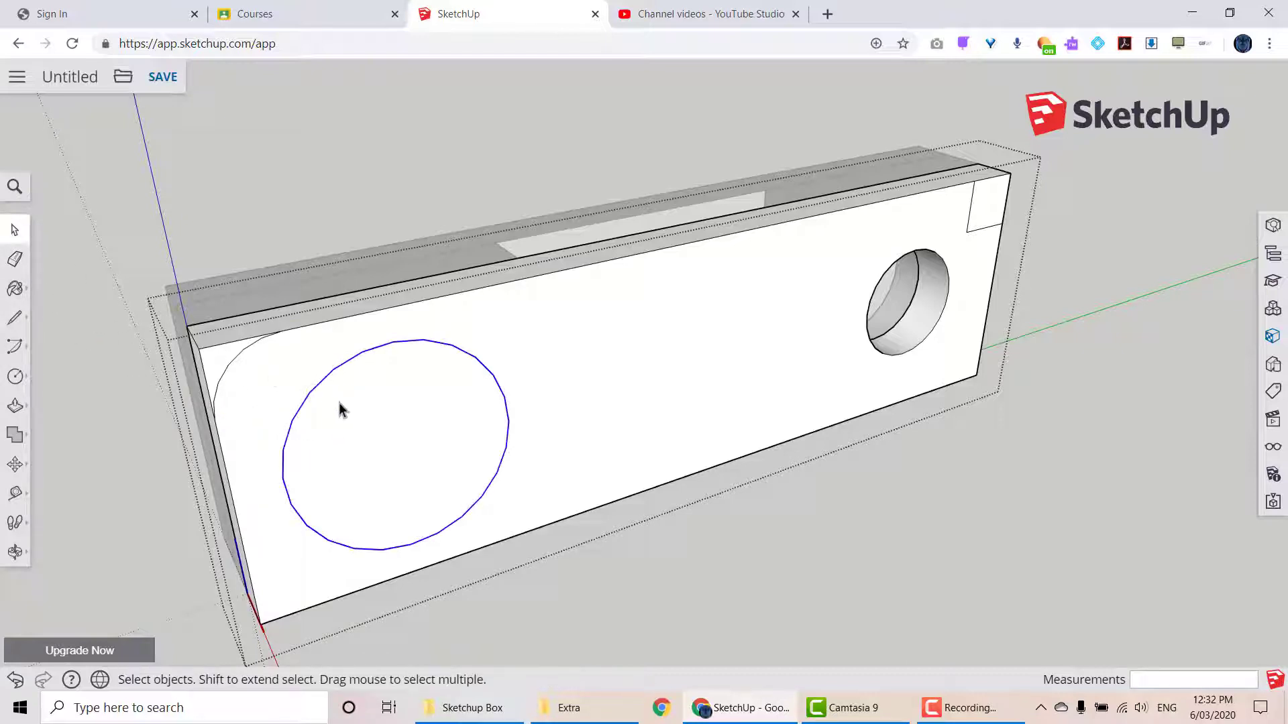
click(356, 422)
key(Delete)
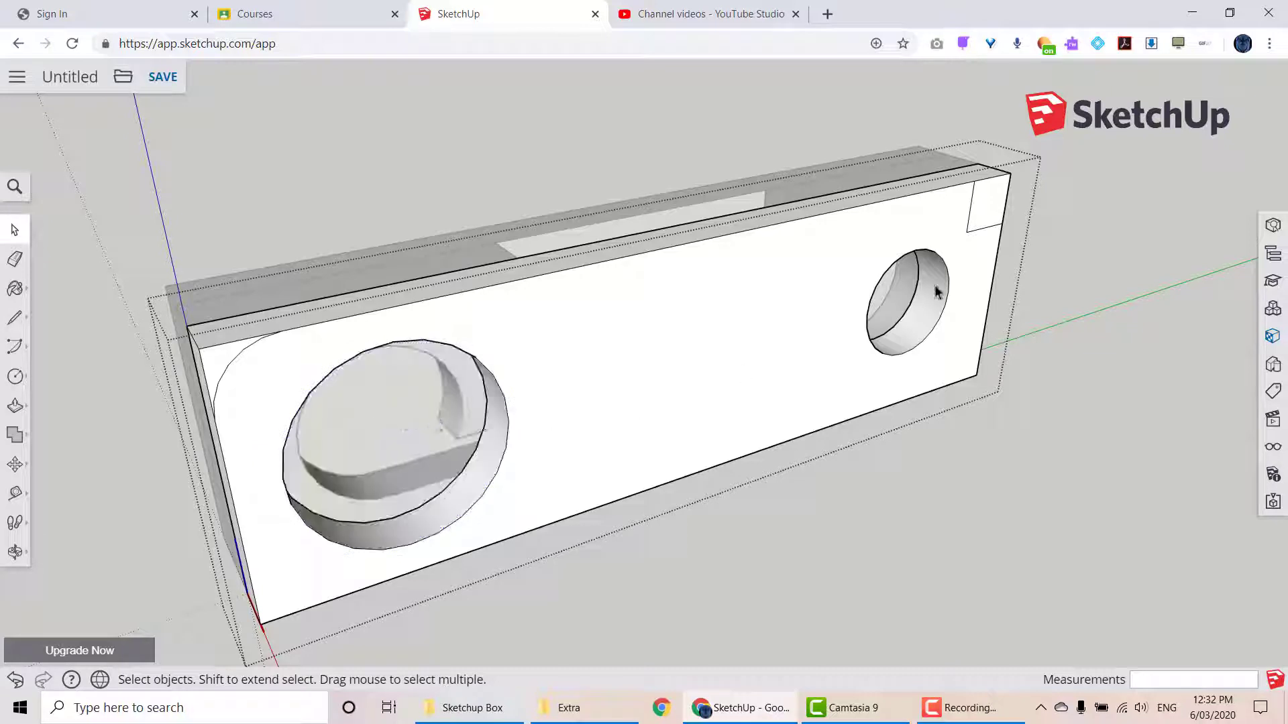
- Draw a diagonal line across the square beside the smaller hole and erase the square's two inner sides
click(21, 320)
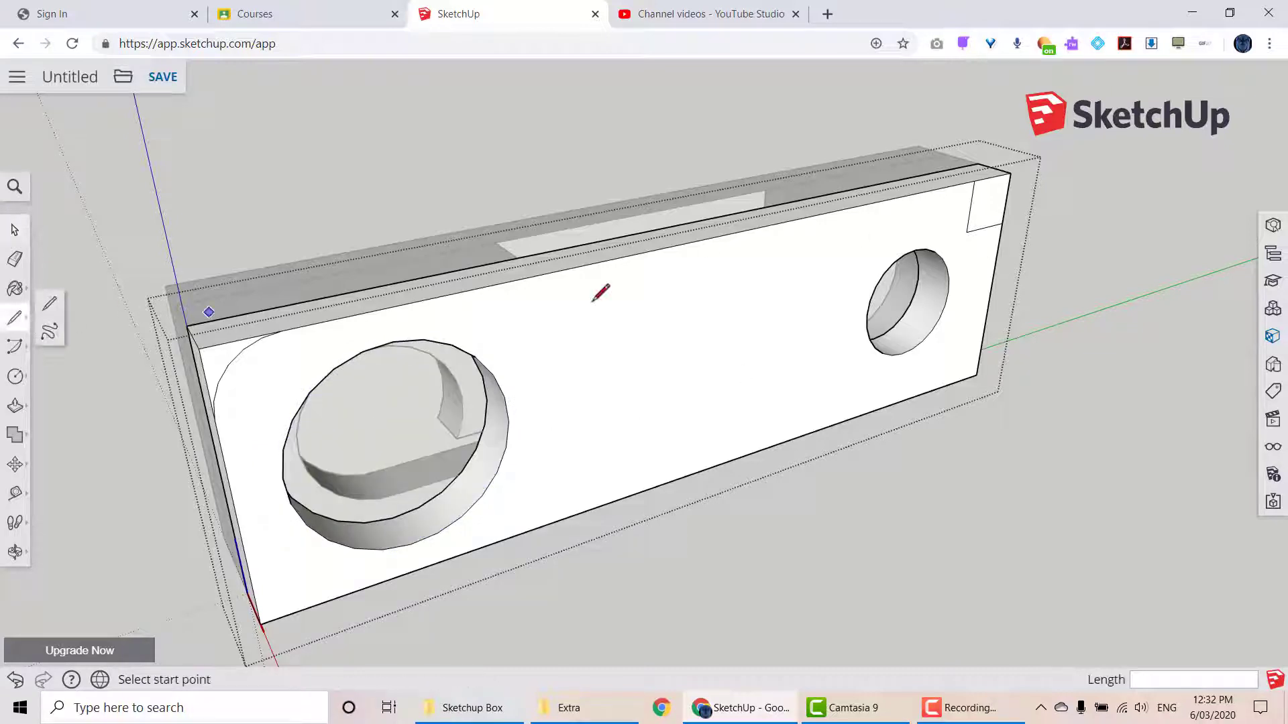
click(973, 180)
click(1002, 223)
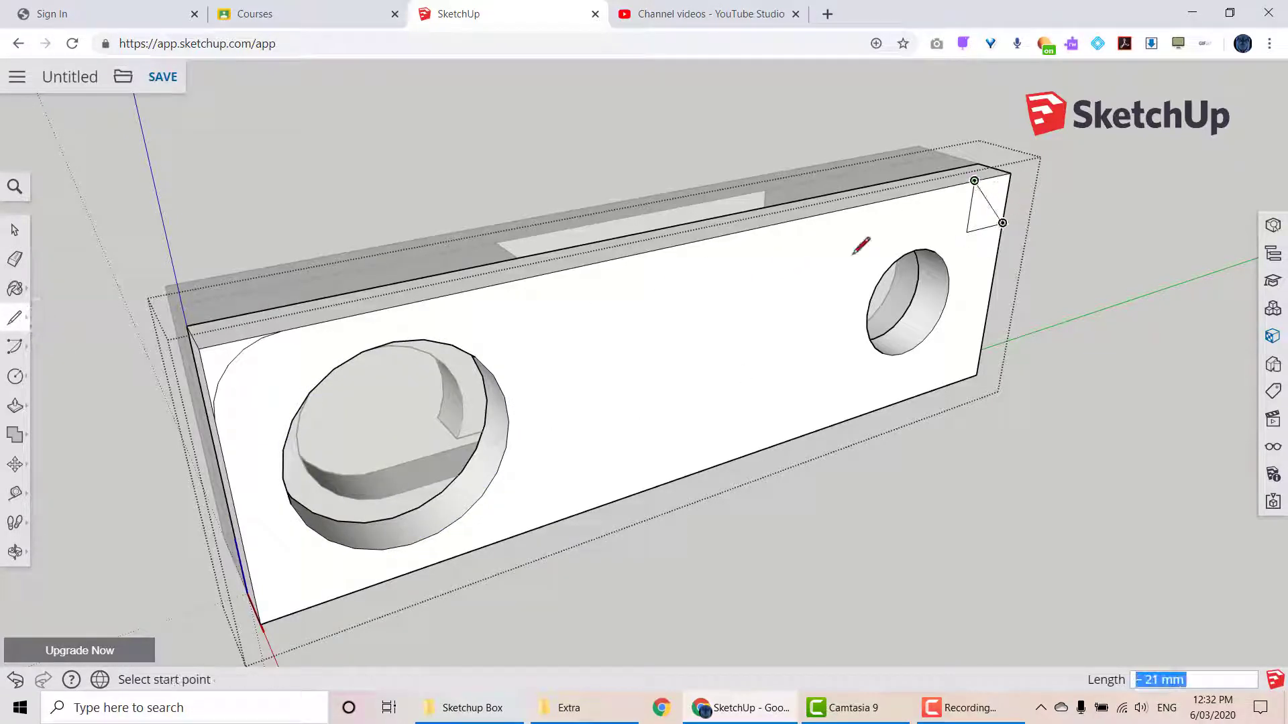
click(15, 259)
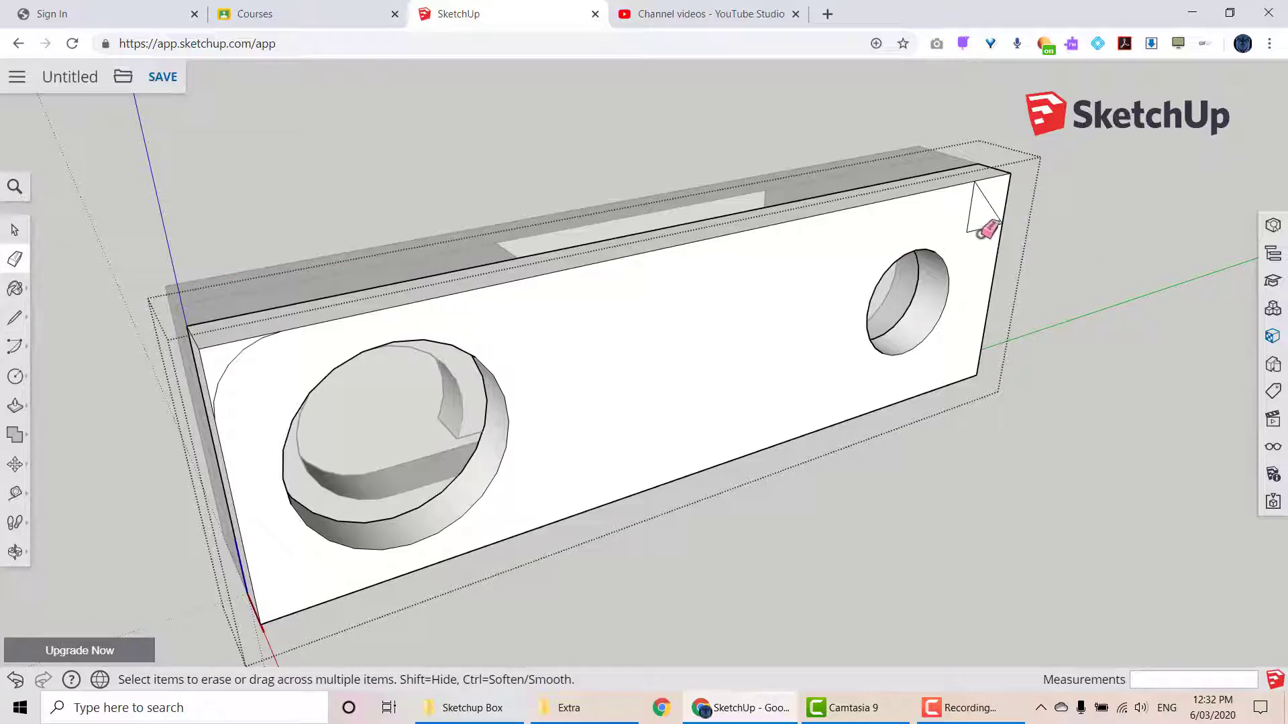
drag(982, 231, 953, 223)
- Push the rounded and triangular corner faces 12 mm through the front board to remove them, and leave its editing
click(15, 406)
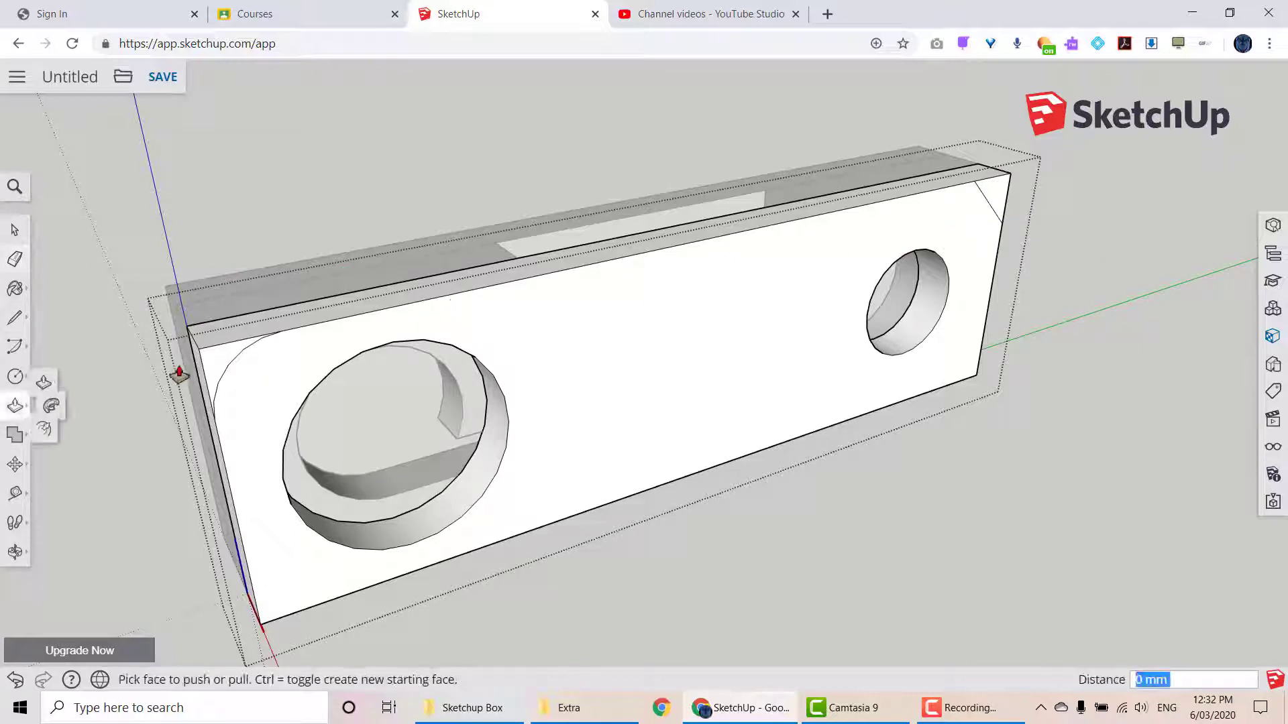
click(204, 336)
click(201, 319)
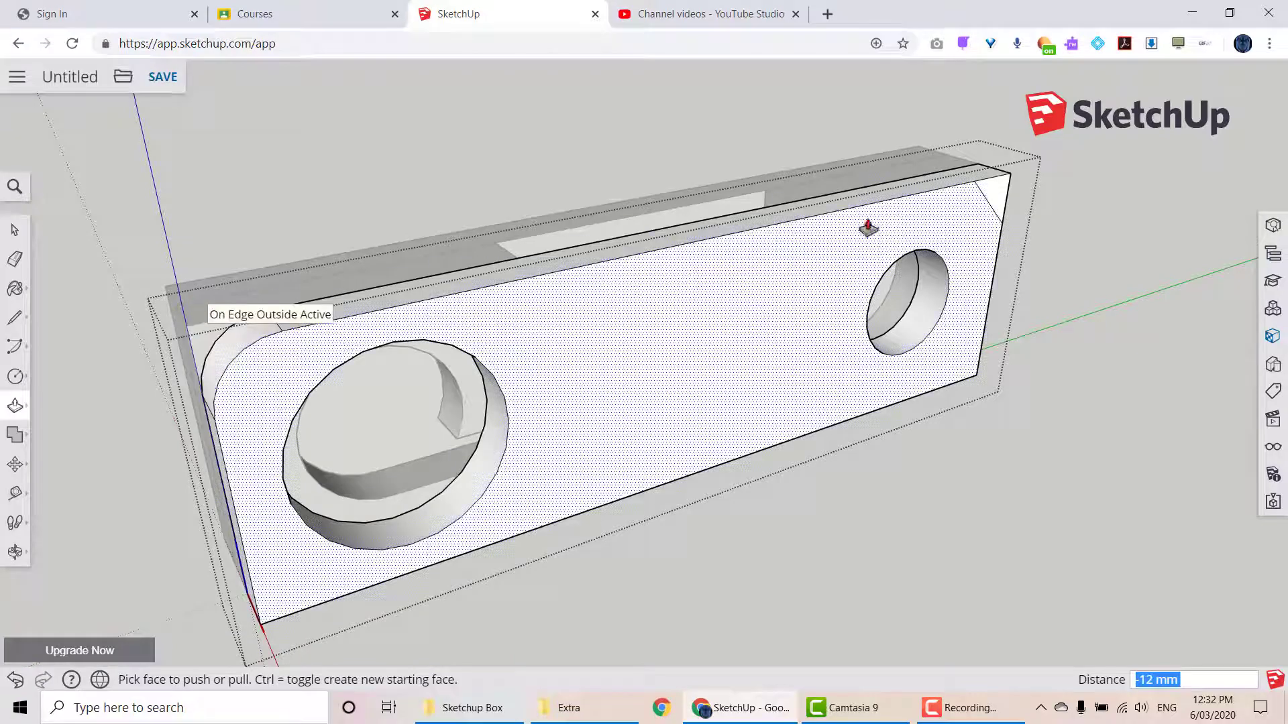
click(990, 191)
click(963, 161)
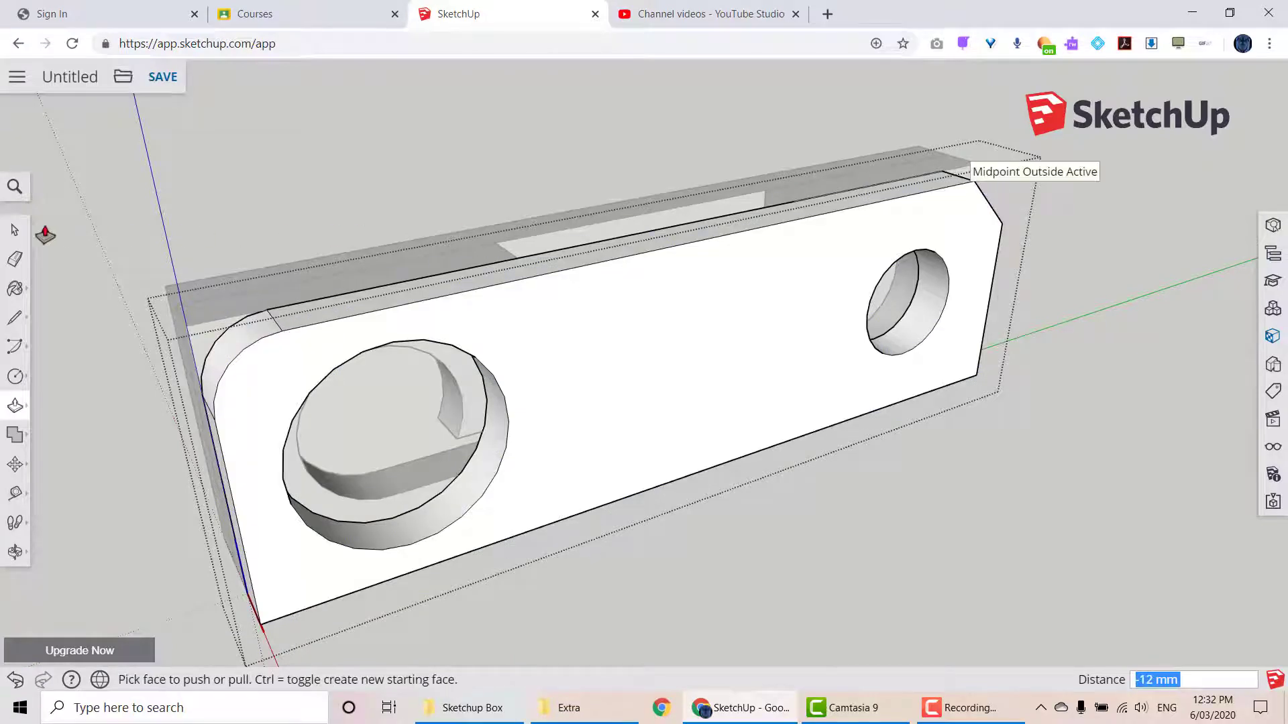
click(16, 230)
click(364, 251)
- Open the middle board for editing and draw a diagonal line on its corner along the front board's bevel
middle_drag(537, 323, 328, 245)
middle_drag(348, 300, 851, 328)
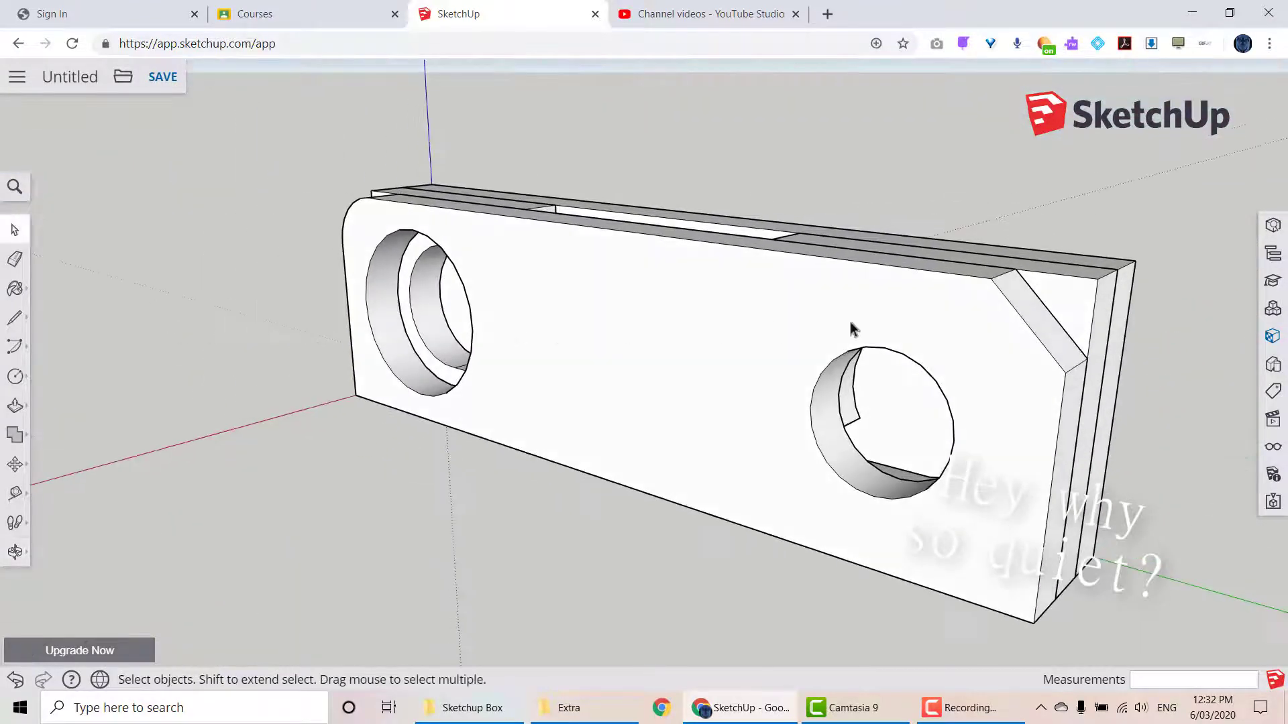
double_click(1076, 306)
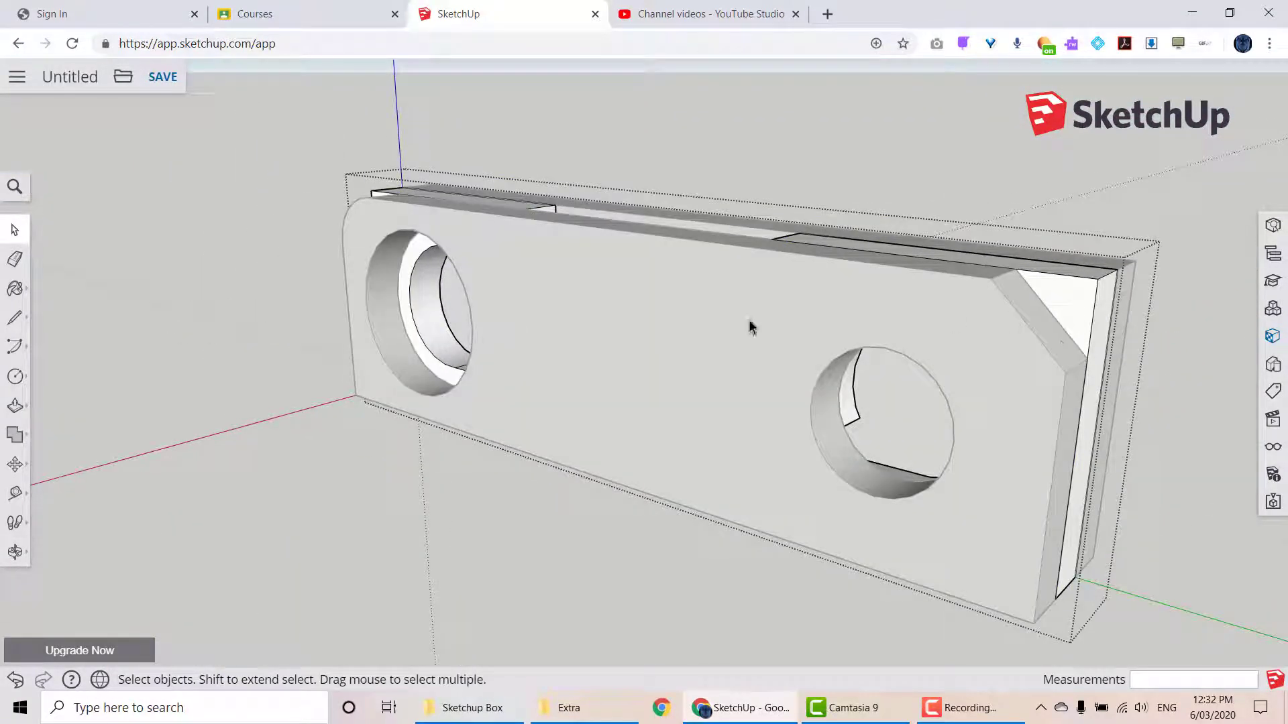
click(14, 317)
click(1015, 268)
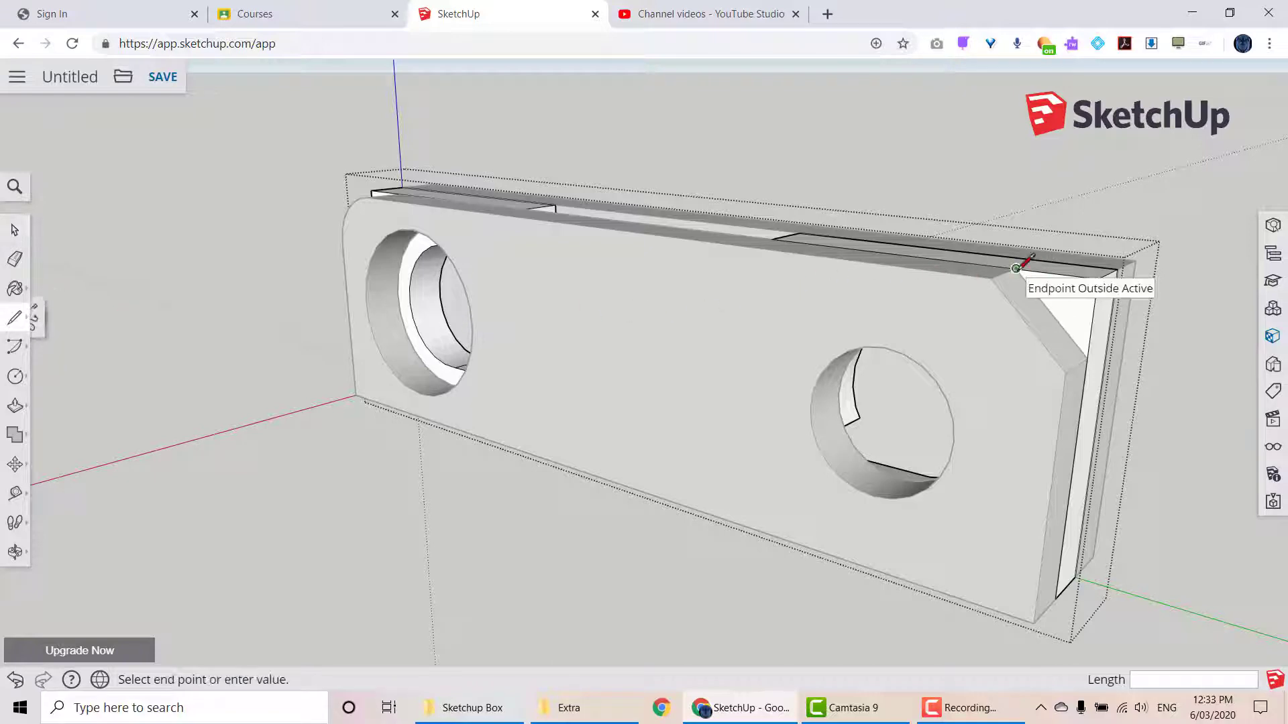
click(1086, 358)
- Push the triangular corner face through the middle board's thickness to cut the matching bevel
click(22, 408)
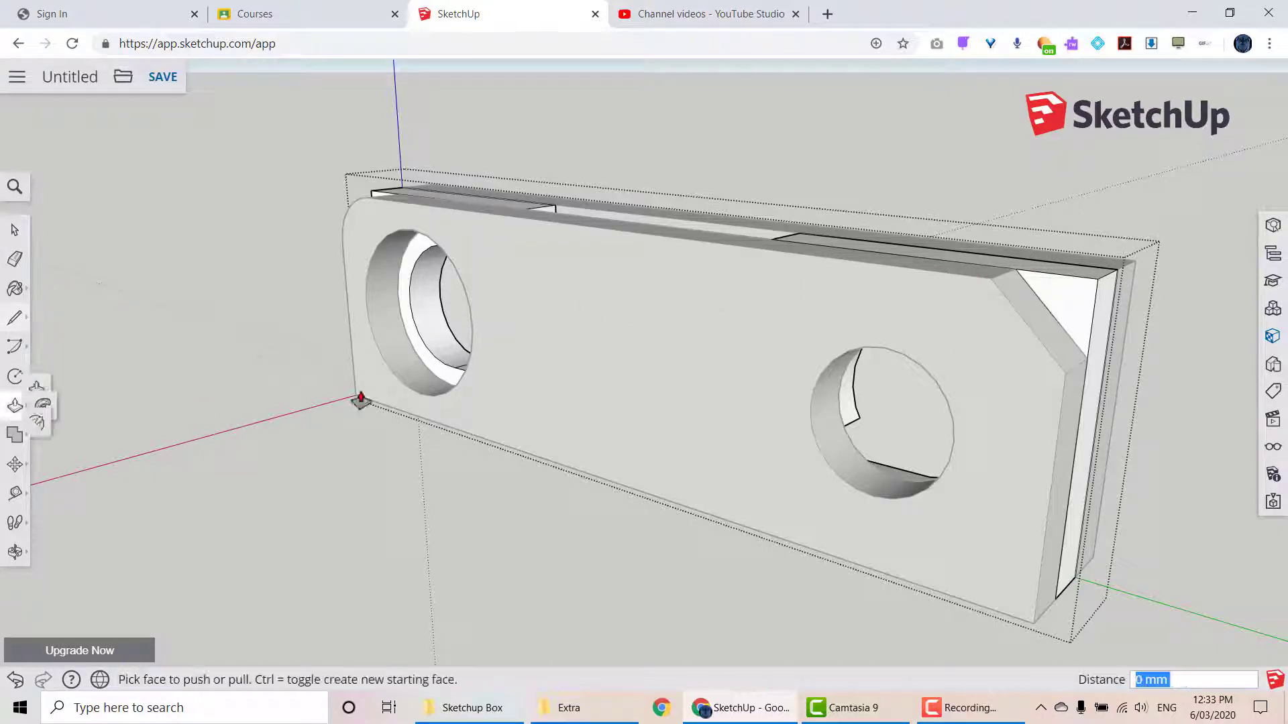
click(1062, 304)
click(1102, 276)
click(1102, 275)
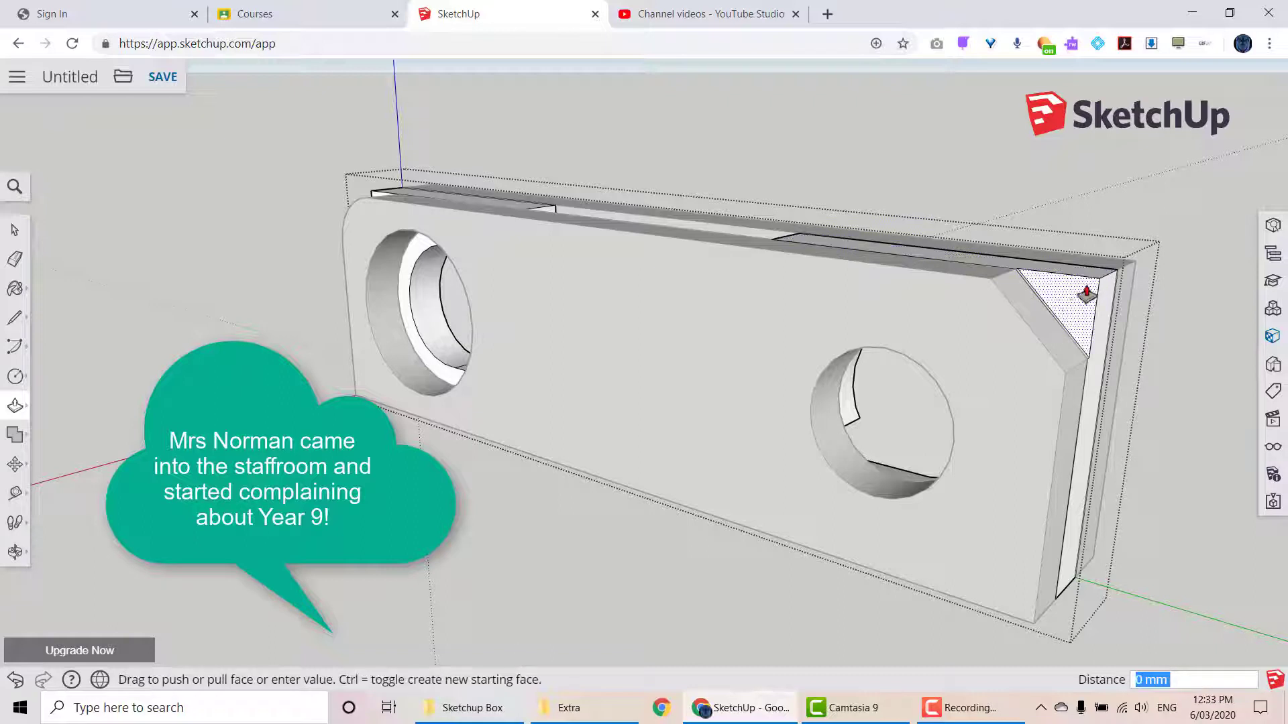
click(1107, 276)
- Open the back board for editing and draw a diagonal line about 21 mm long on its corner along the middle board's bevel
key(space)
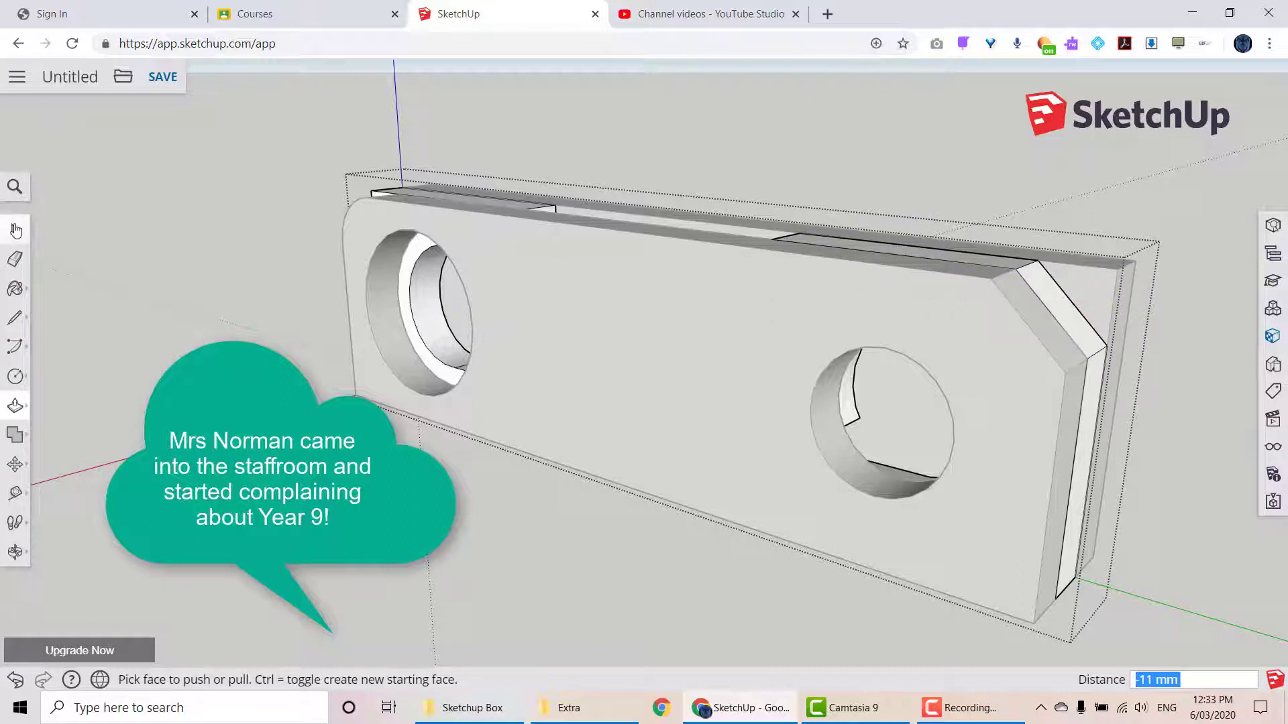
middle_drag(1095, 285, 1009, 292)
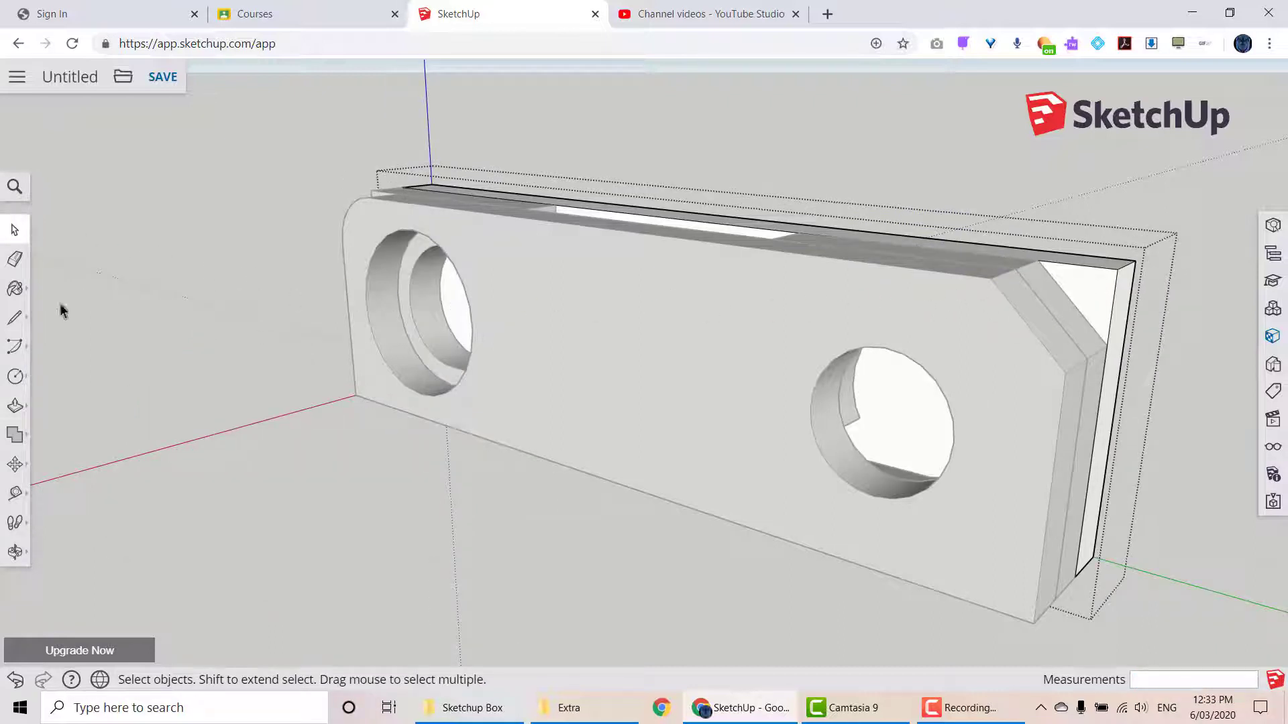
click(27, 318)
click(1046, 262)
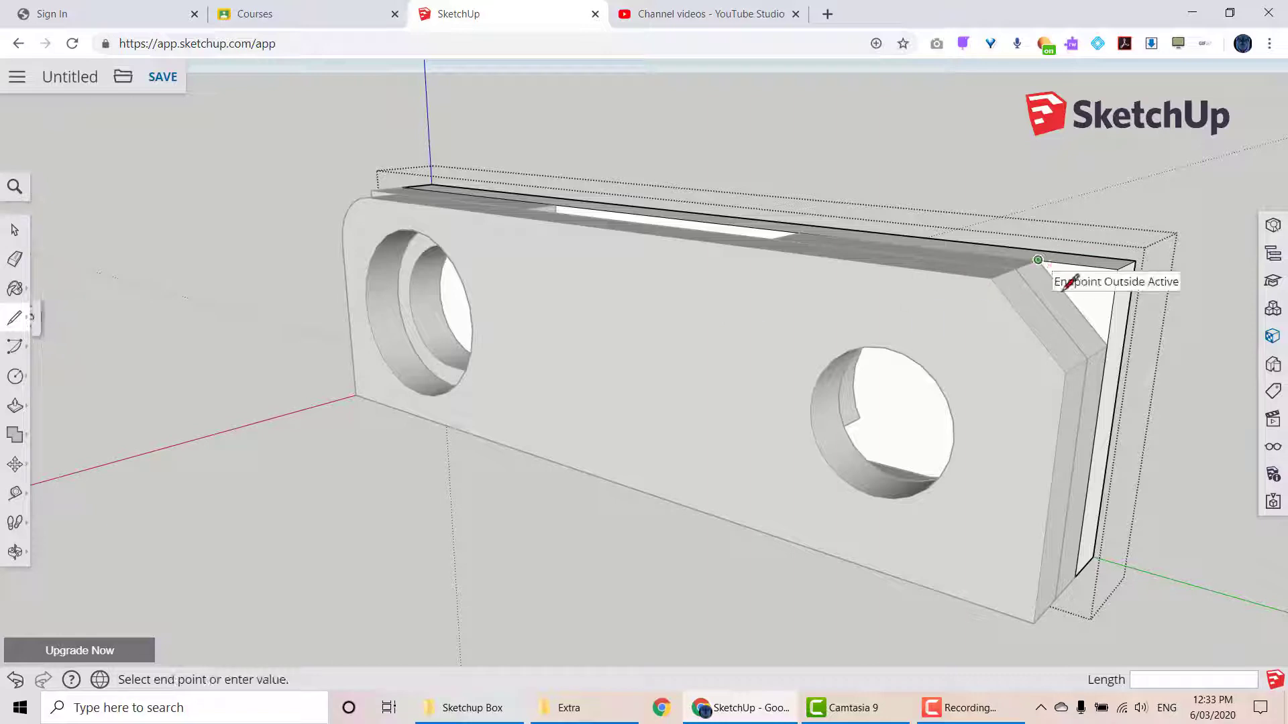
click(1108, 339)
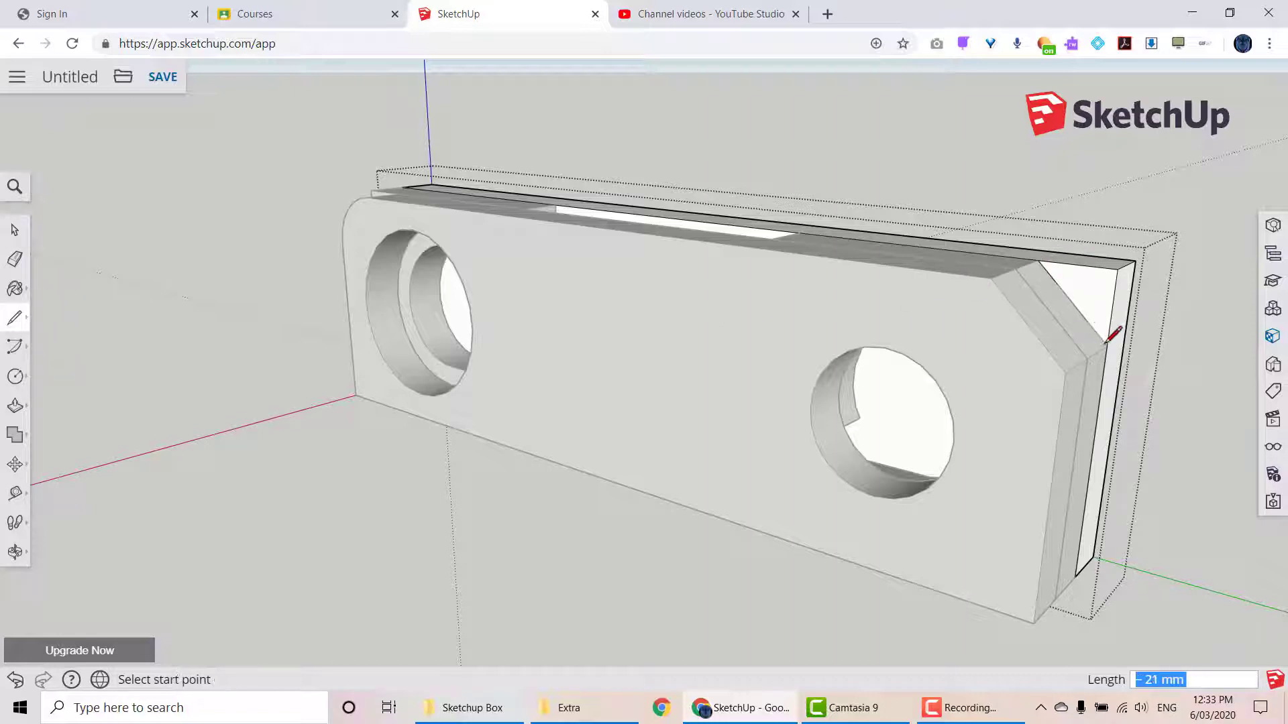
- Push the triangular corner face 12 mm through the back board to cut the matching bevel, and leave its editing
click(14, 405)
click(1081, 288)
click(1125, 243)
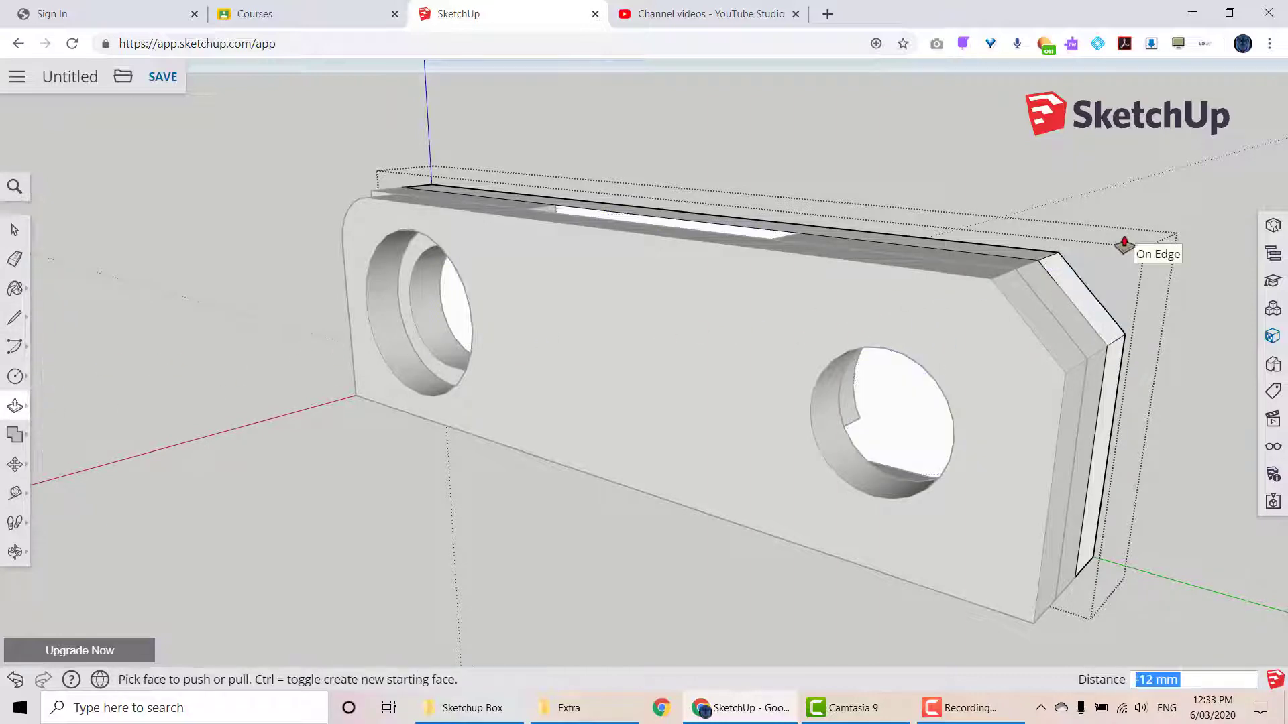
click(15, 230)
- Open the middle board for editing and draw a 2-point arc on its corner along the front board's rounded corner
middle_drag(149, 279, 687, 411)
mouse_move(359, 373)
middle_down()
mouse_move(897, 354)
mouse_move(357, 382)
mouse_move(376, 360)
middle_up()
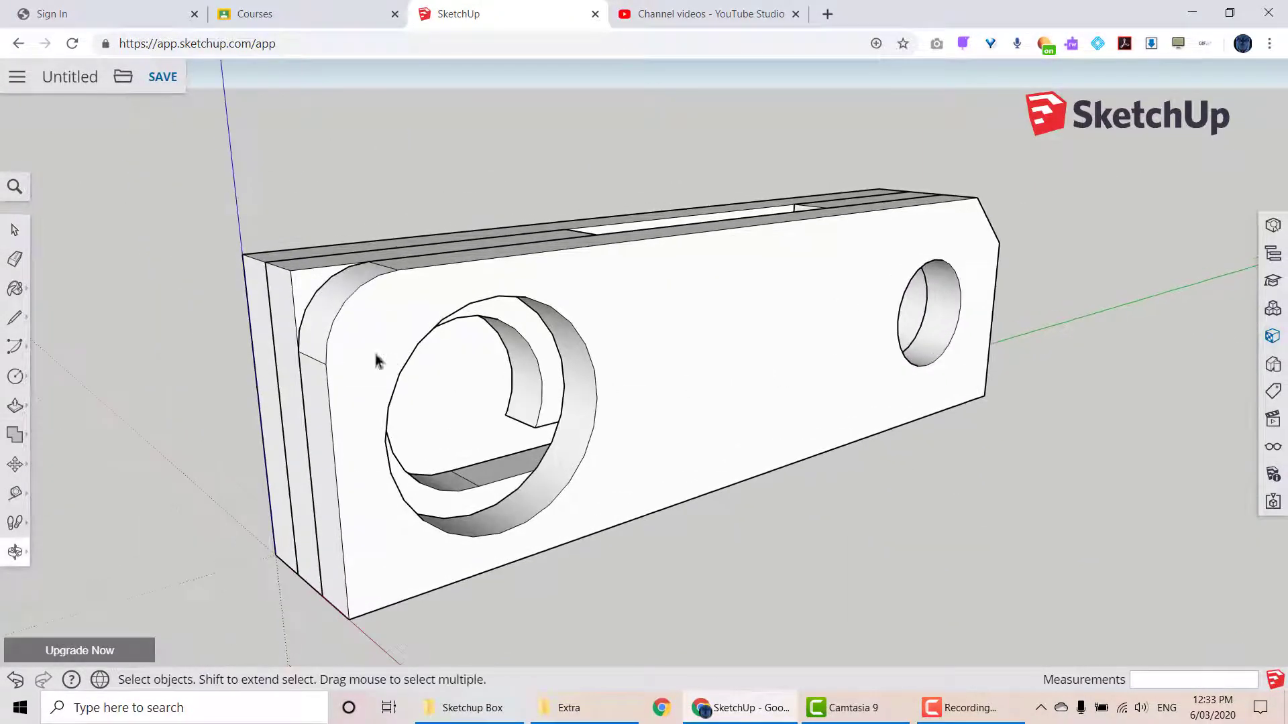
double_click(298, 297)
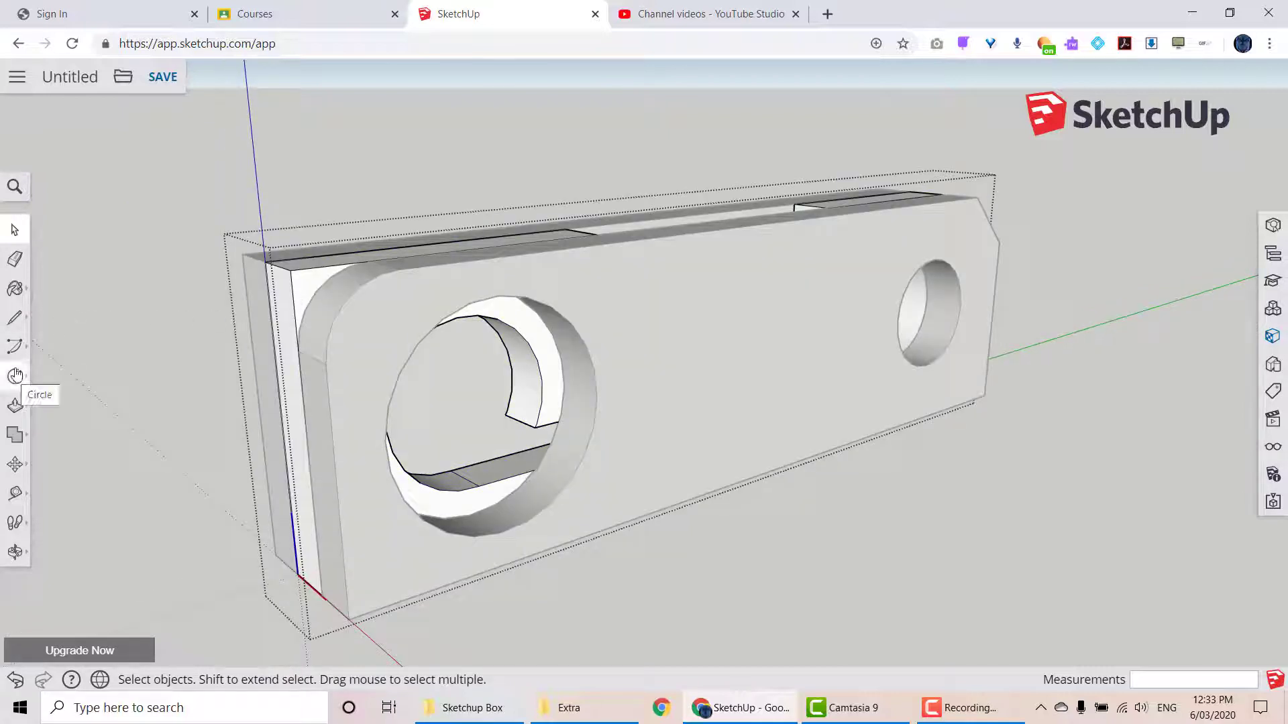
click(15, 346)
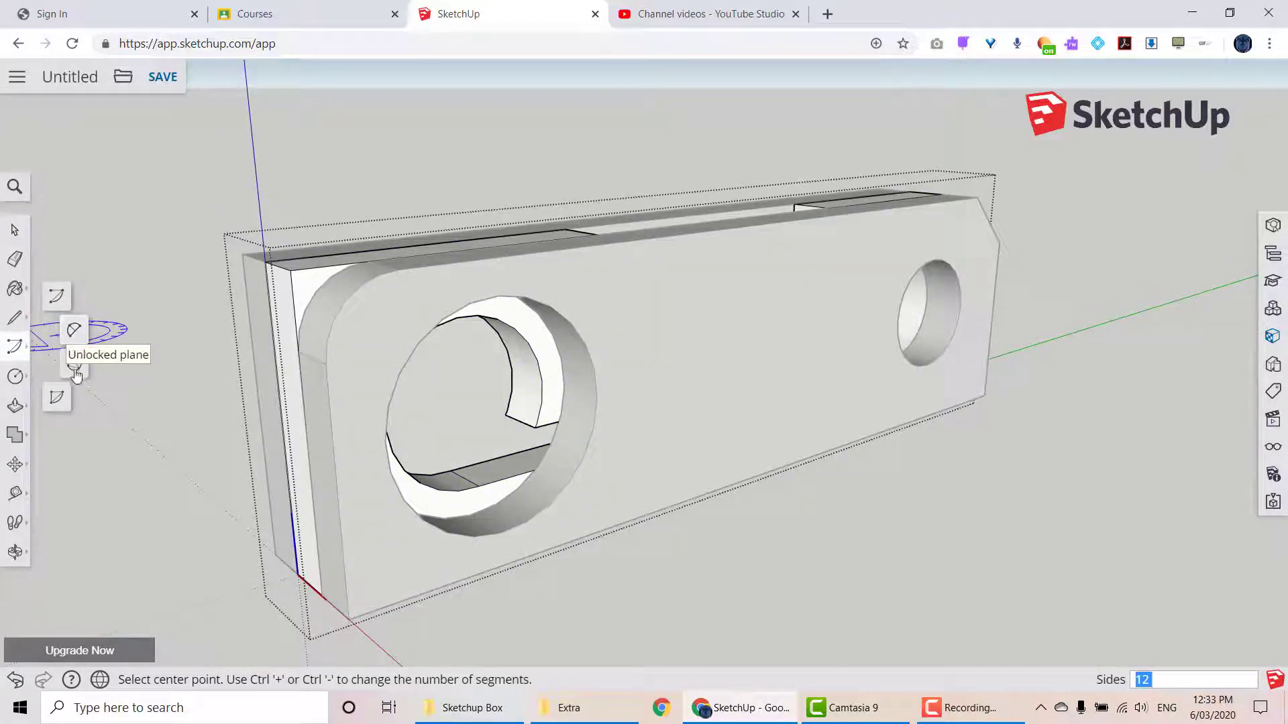
click(74, 330)
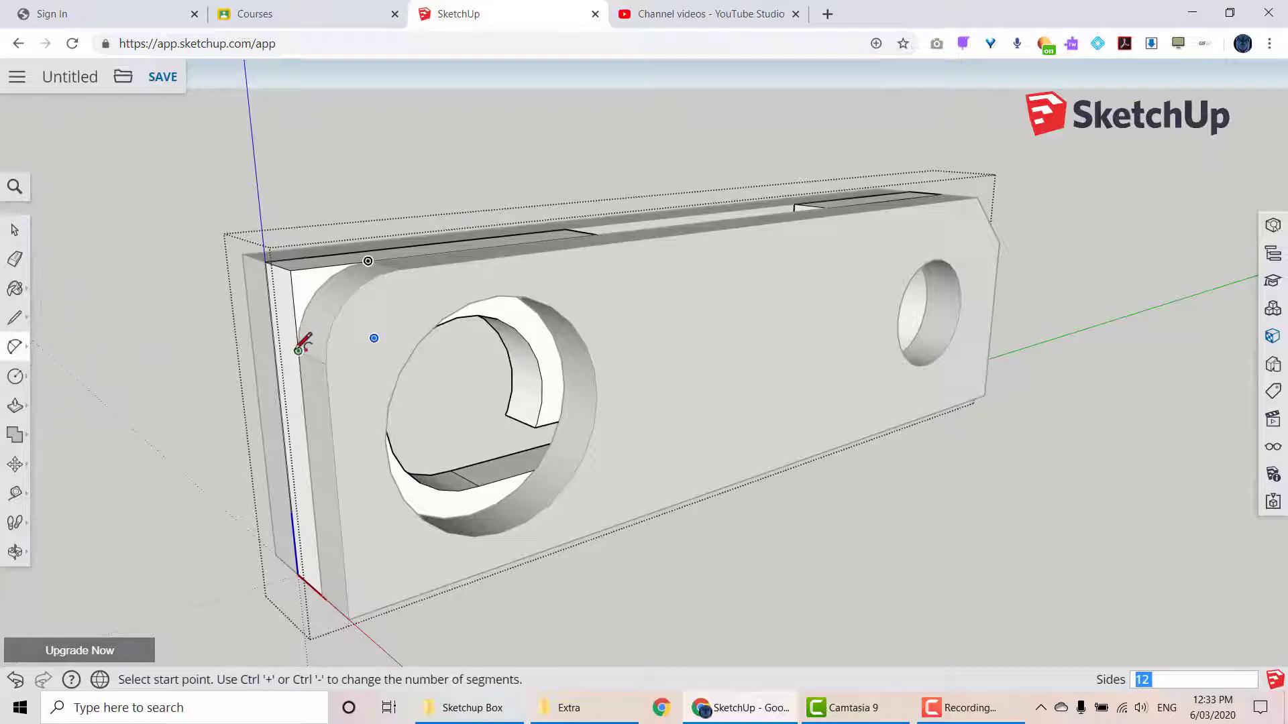
click(298, 351)
click(368, 261)
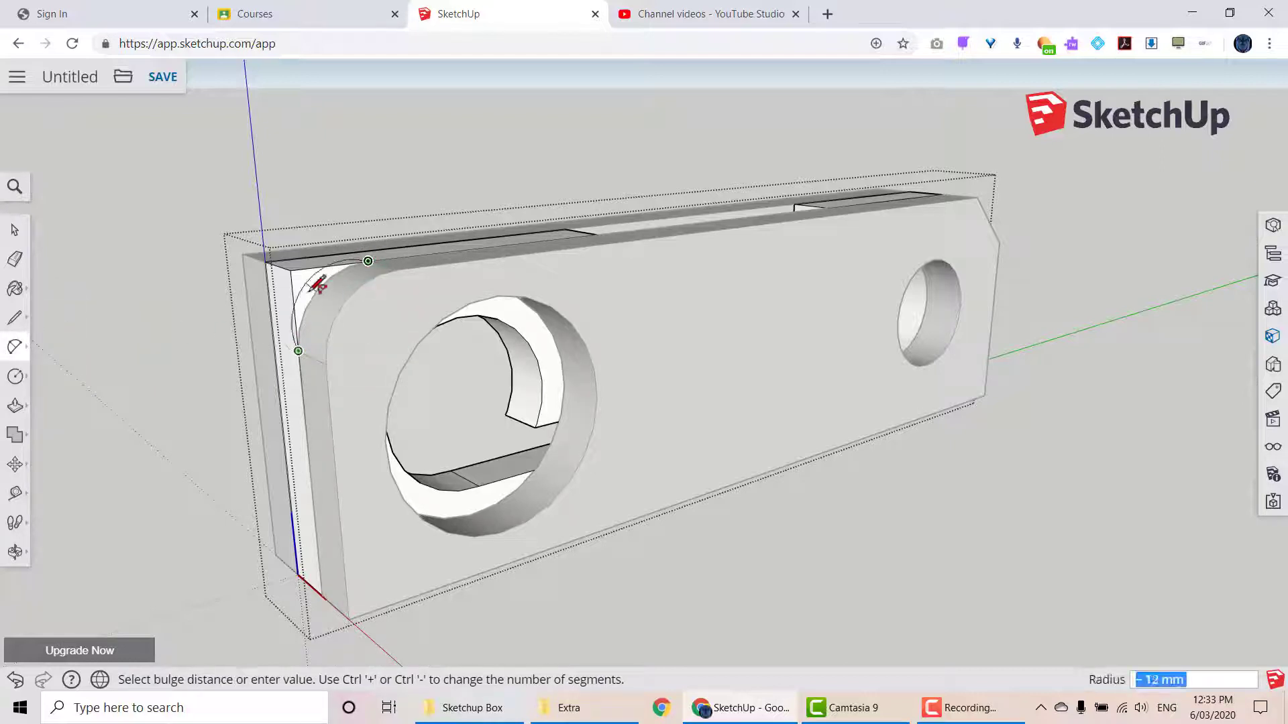
click(320, 302)
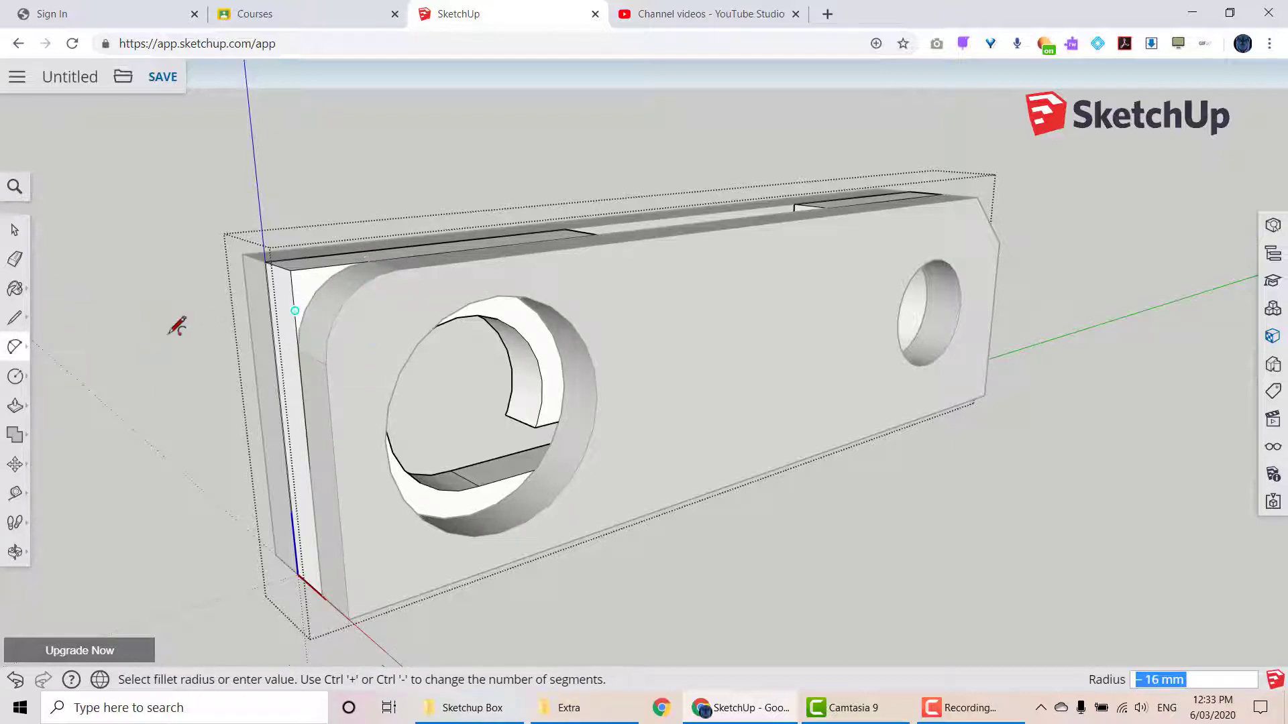
- Push the corner face outside the arc 12 mm through the middle board to round its corner
click(15, 405)
click(308, 297)
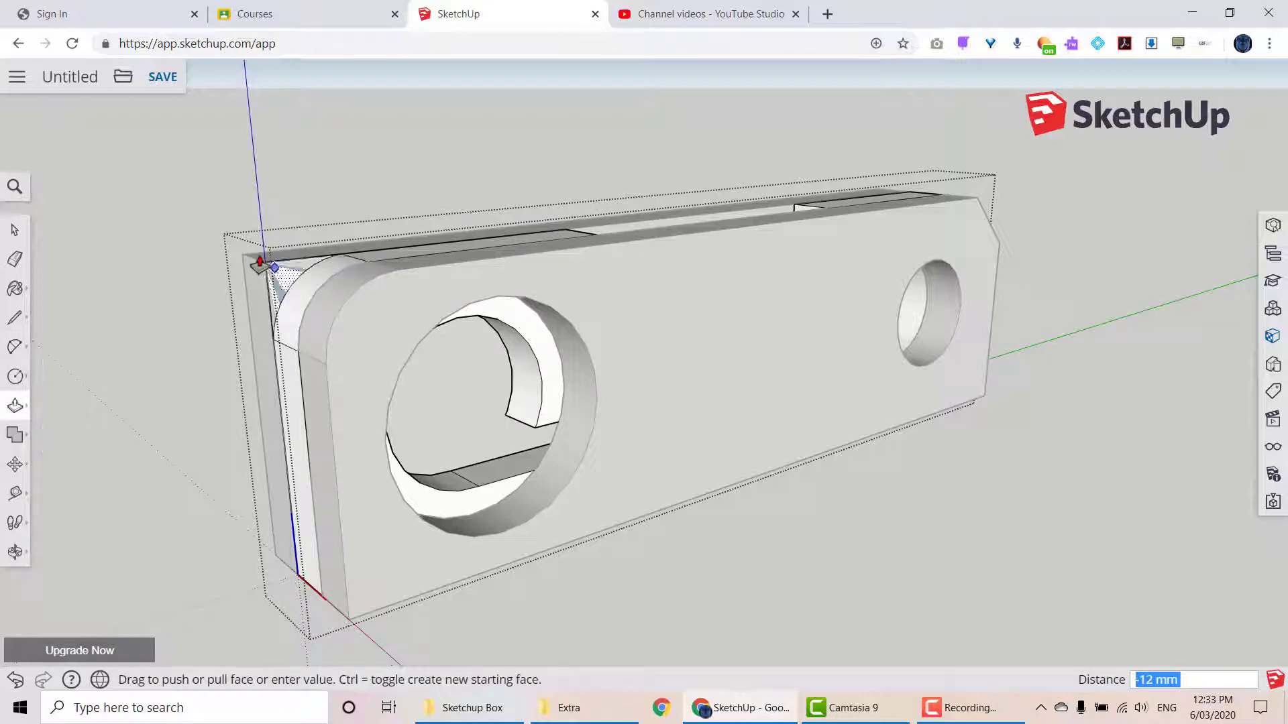
click(244, 257)
- Leave the middle board's editing and open the back board for editing
click(15, 231)
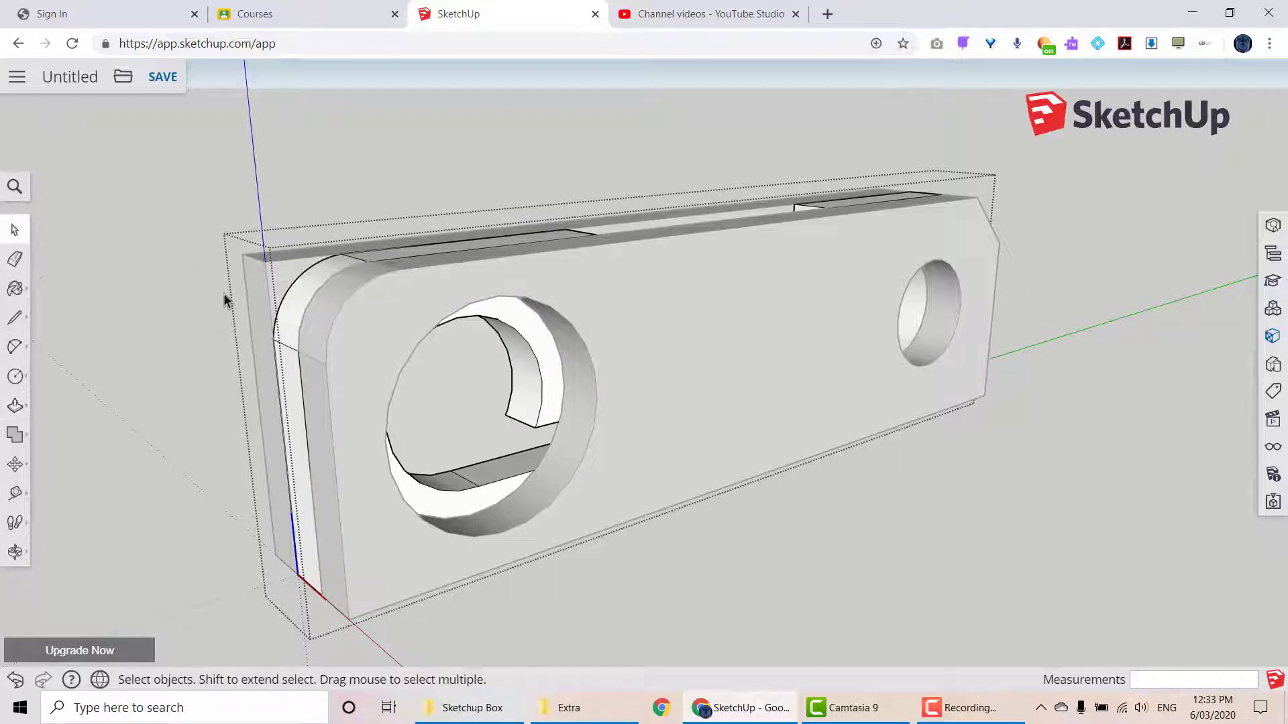
click(207, 296)
double_click(257, 293)
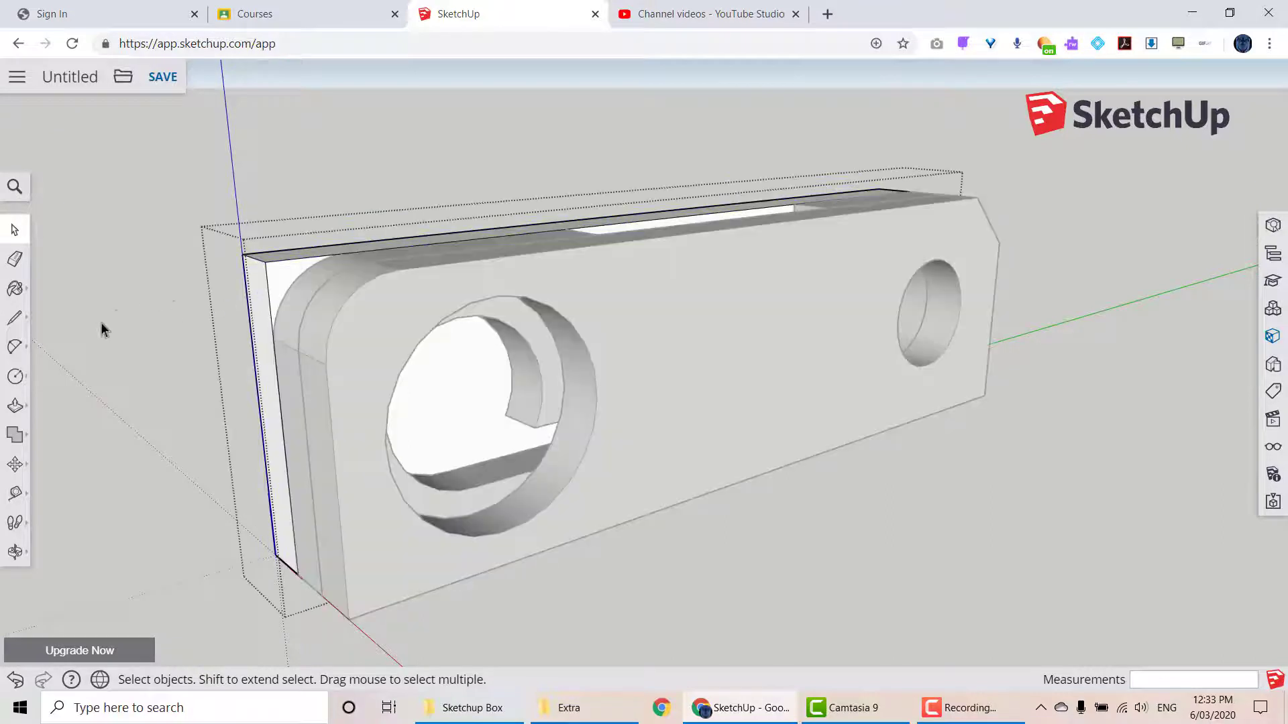
- Try to draw a corner arc on the back board beside the larger hole and push the face outside it
click(15, 347)
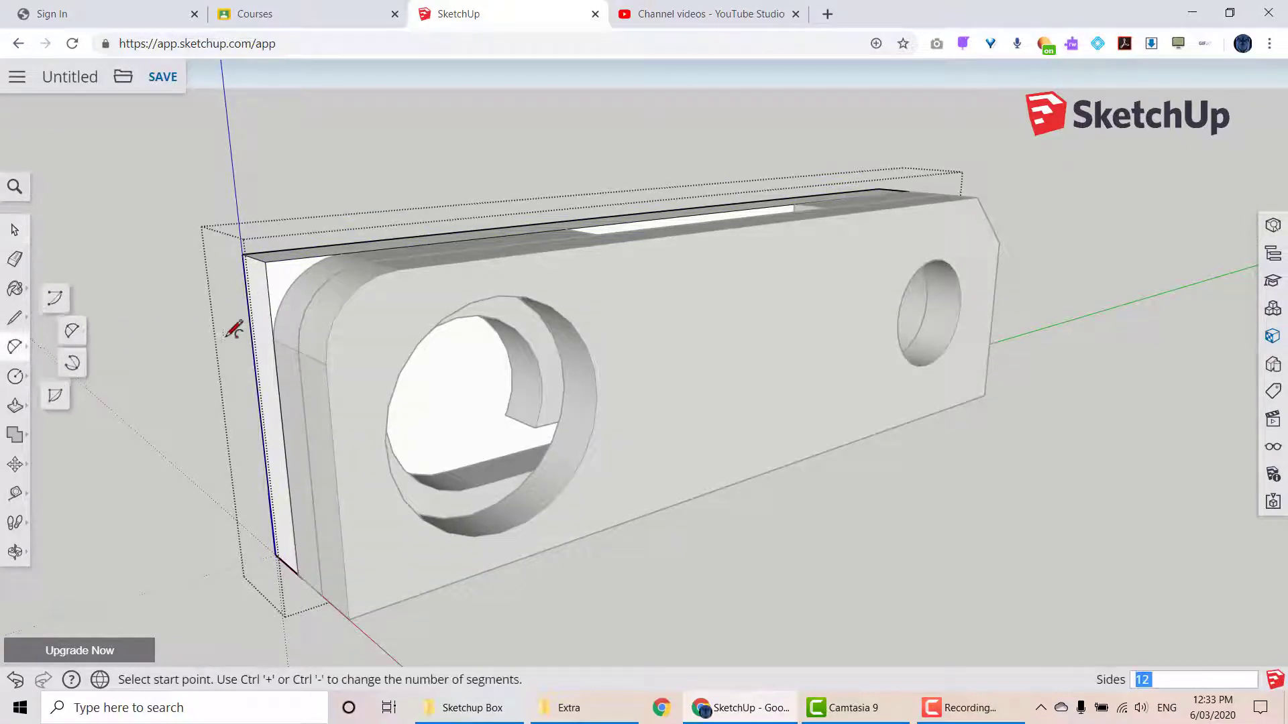
click(274, 338)
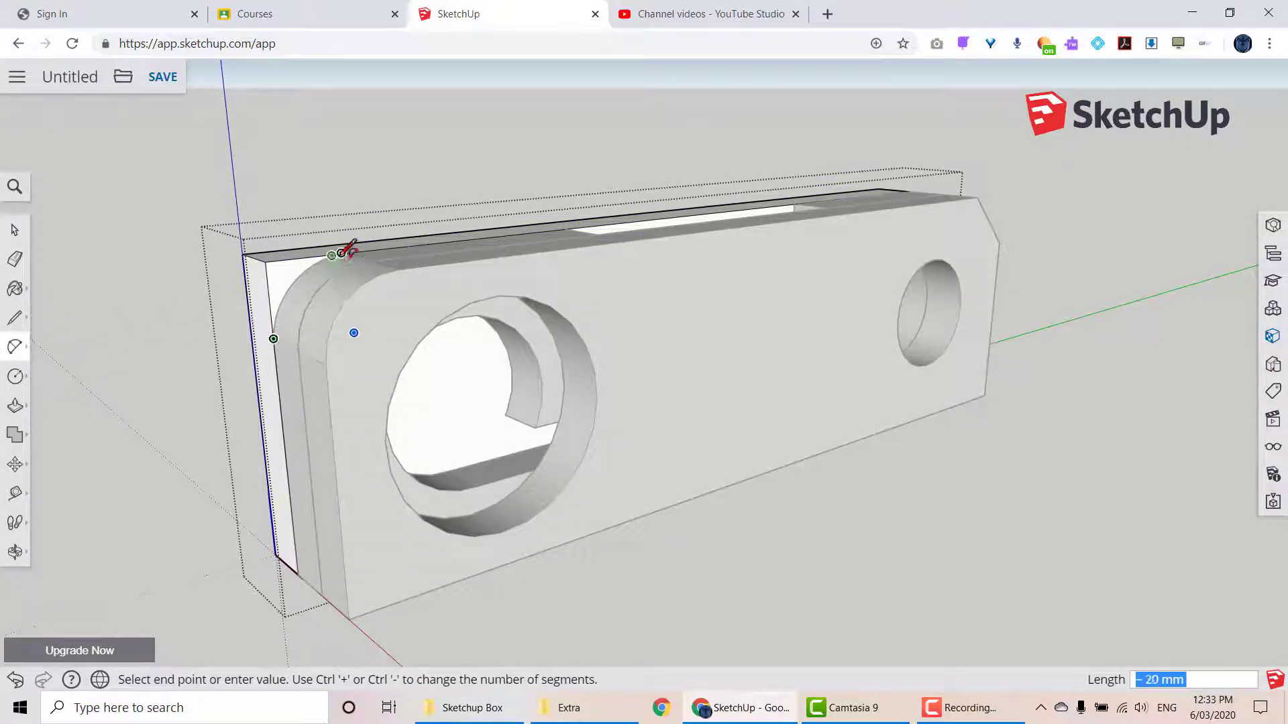
click(331, 255)
click(286, 286)
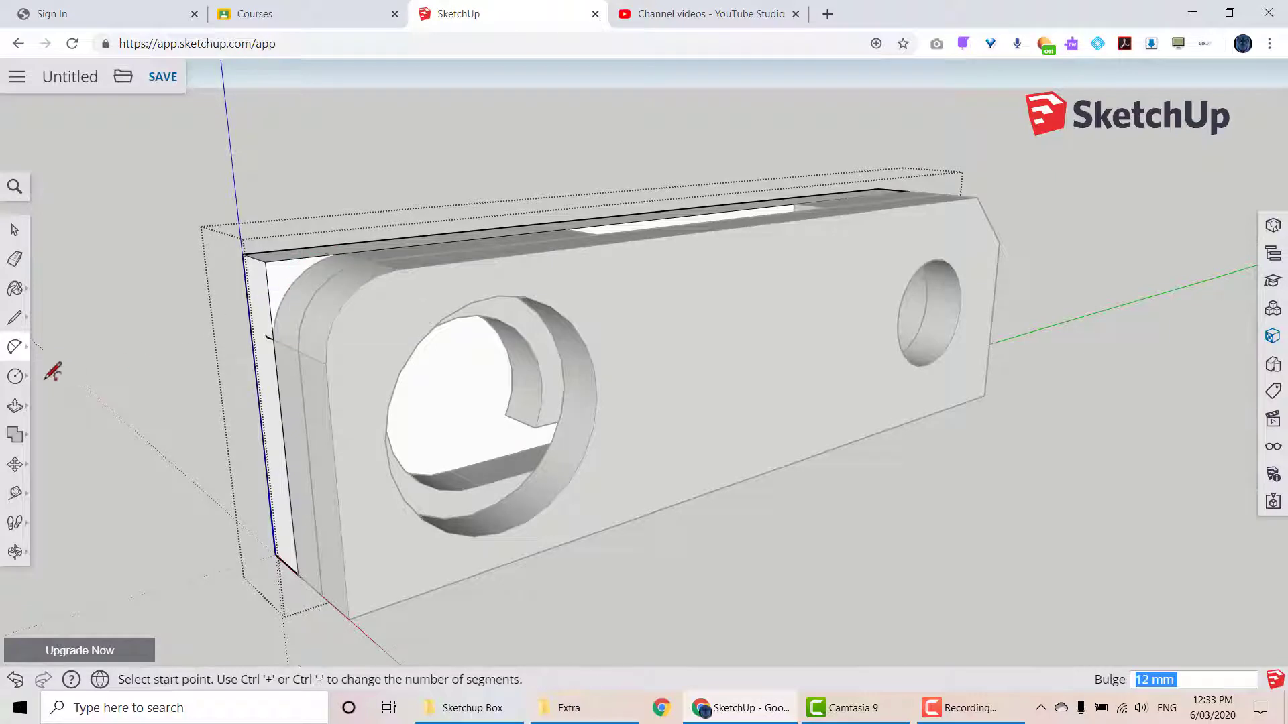
click(15, 406)
click(262, 276)
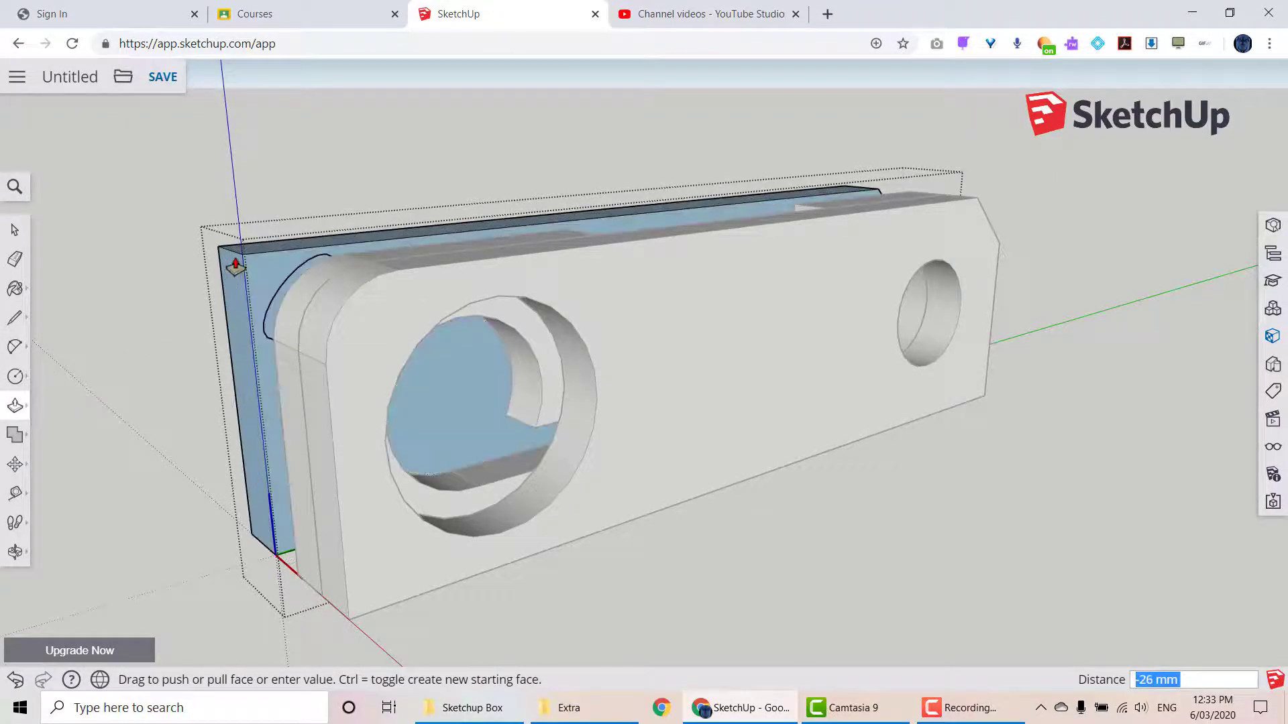
click(236, 266)
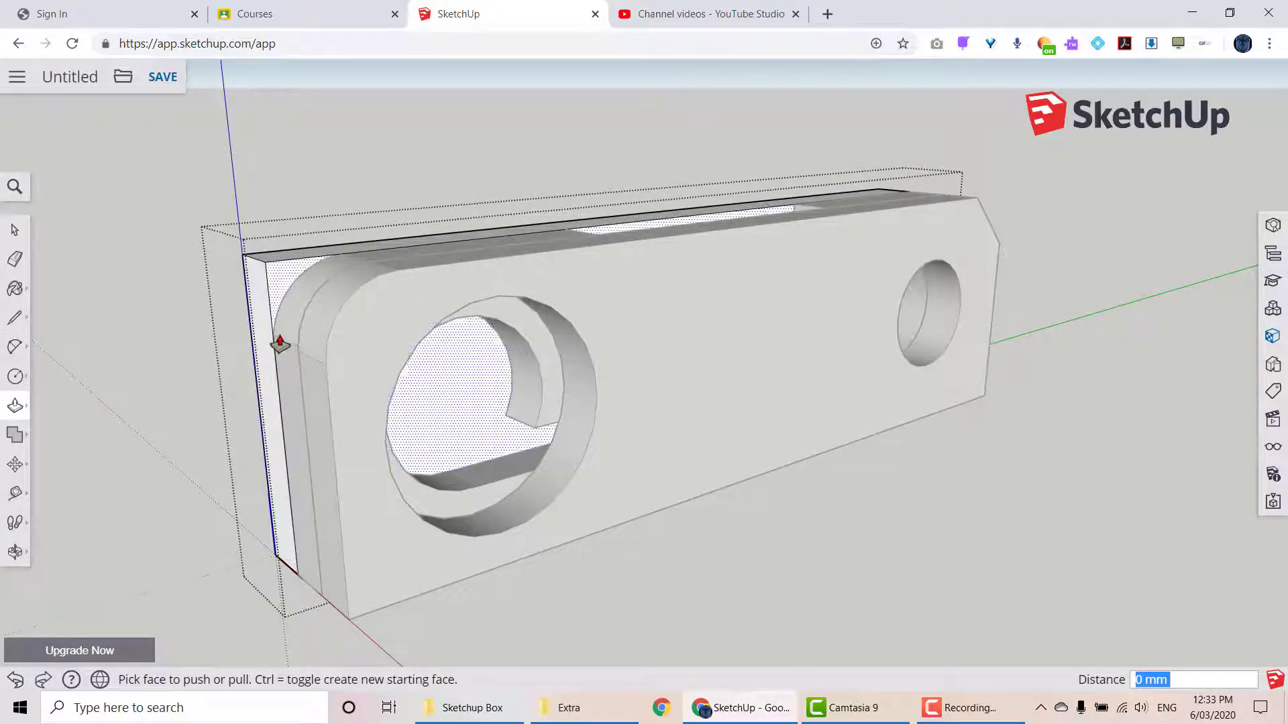
- Try to redraw the back board's arc between the end points of the middle board's rounded corner and push the corner face
click(15, 347)
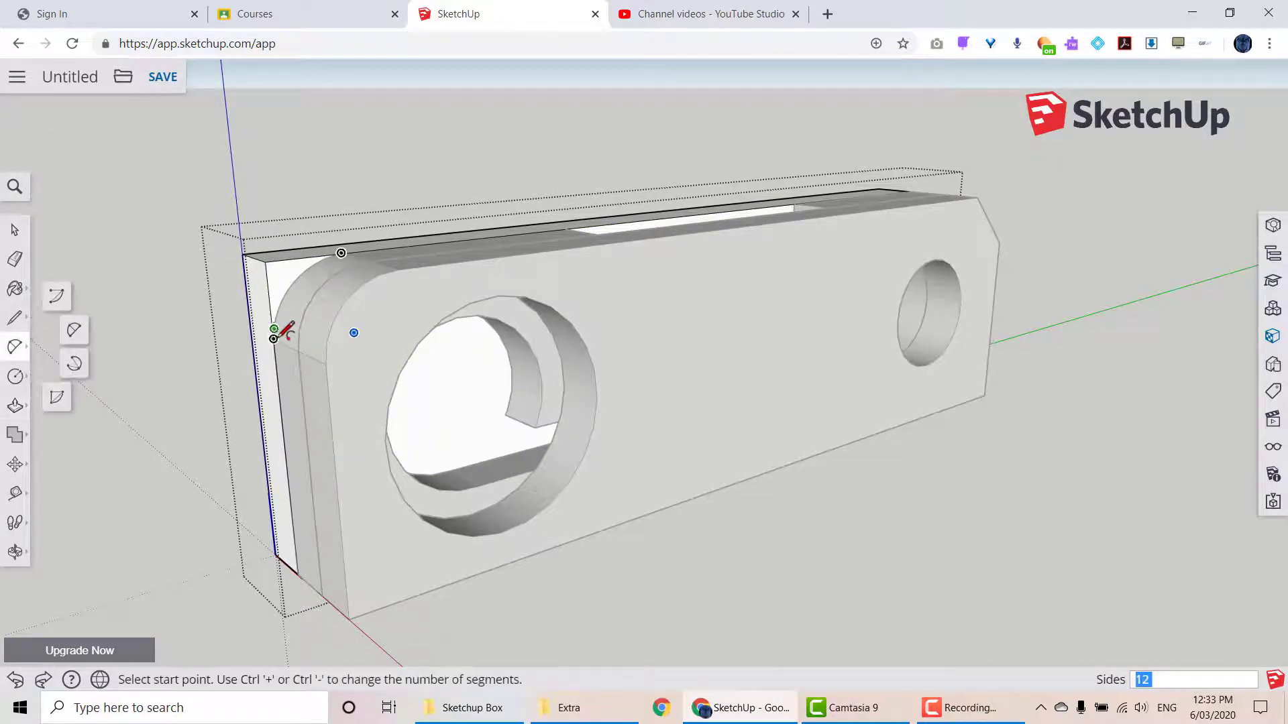
click(274, 339)
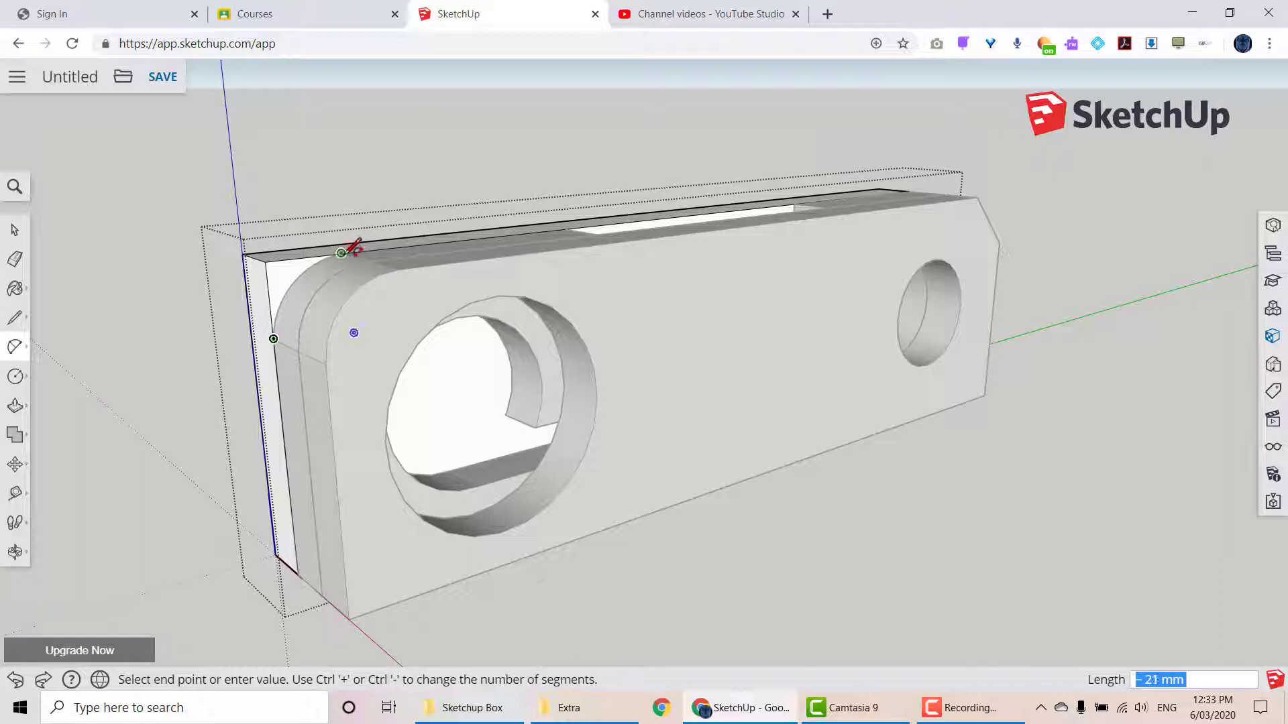
click(342, 253)
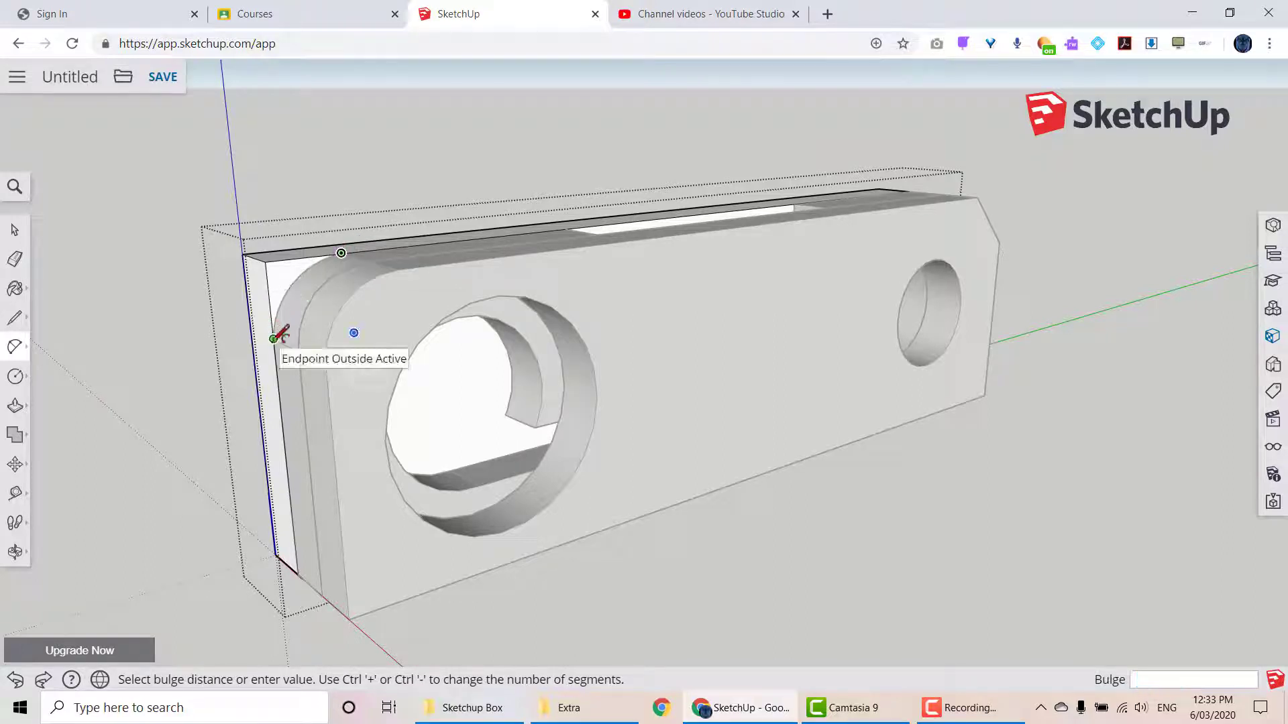
click(276, 335)
click(15, 405)
click(263, 303)
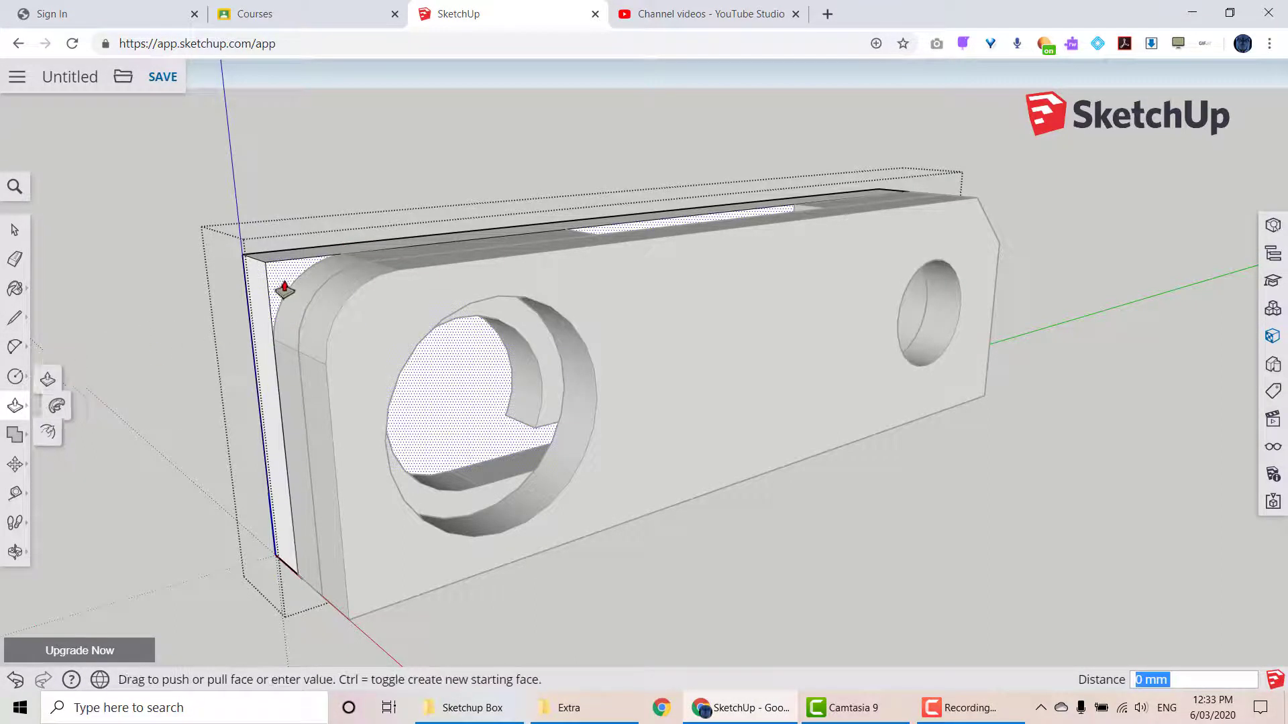
key(Escape)
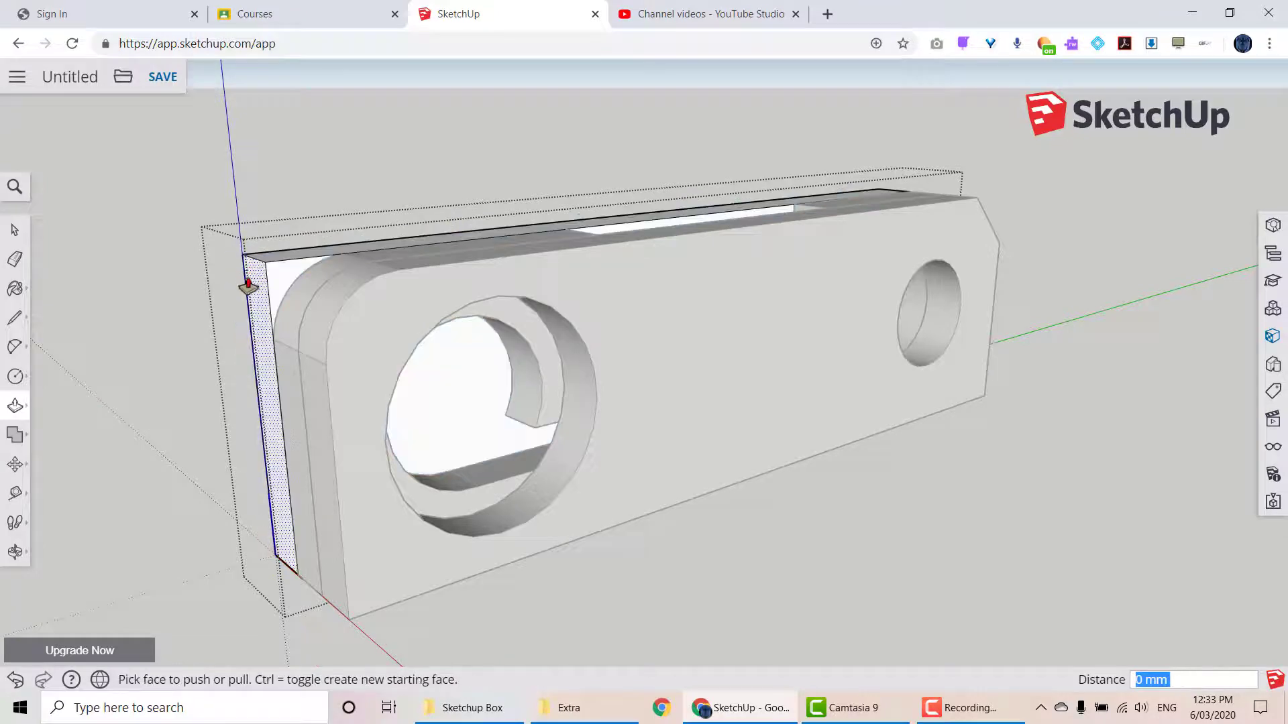
- Draw a 2-point arc on the back board's corner following the middle board's rounded edge
middle_drag(204, 347, 281, 383)
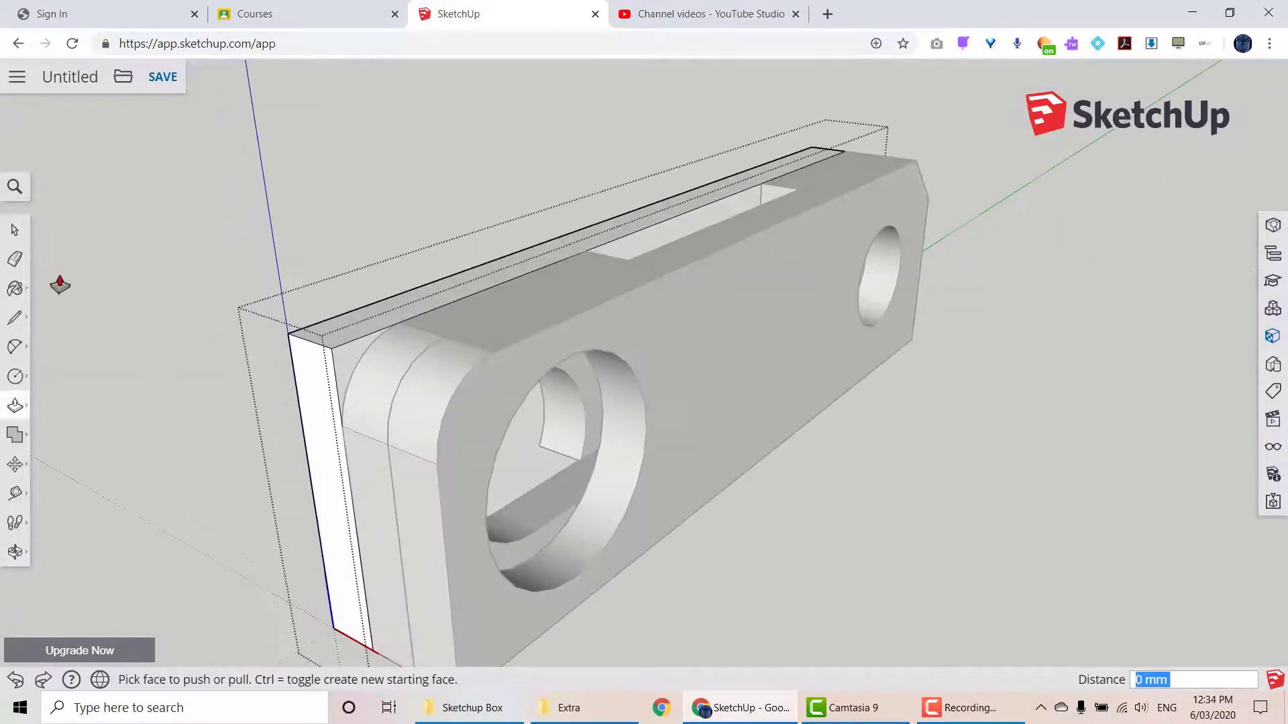
click(21, 230)
scroll(291, 373, up, 1)
double_click(331, 391)
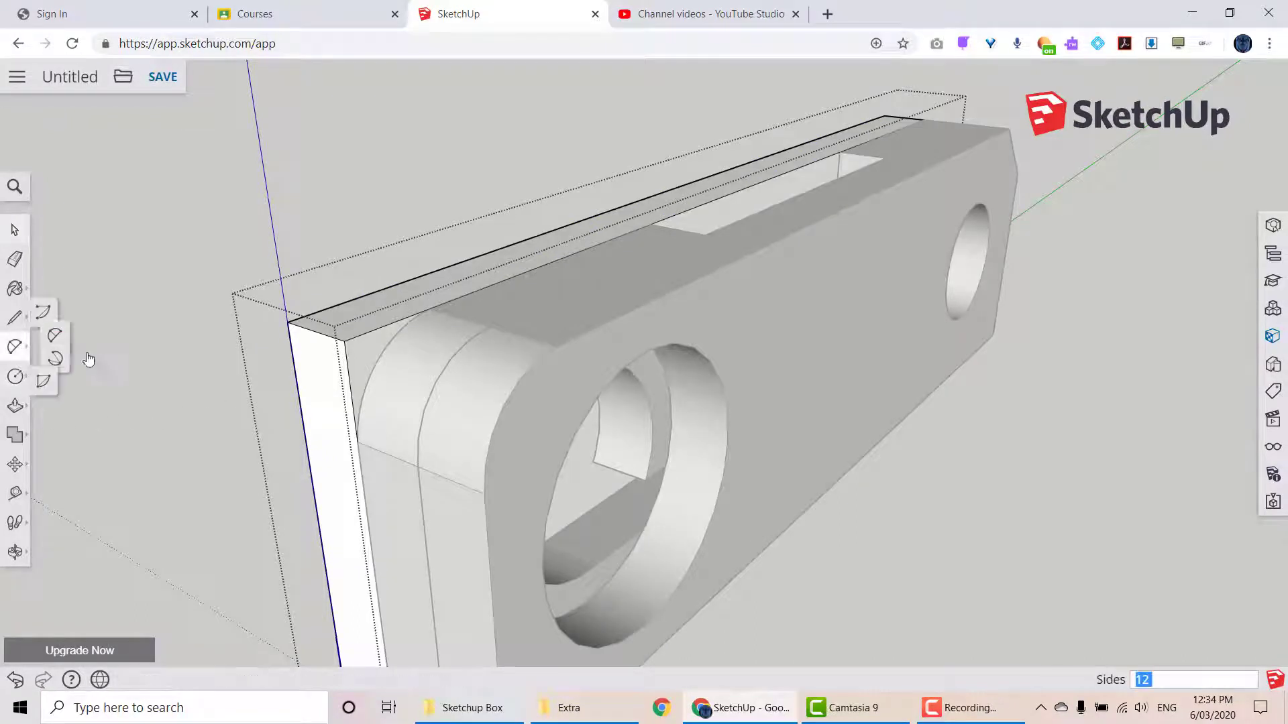
click(75, 332)
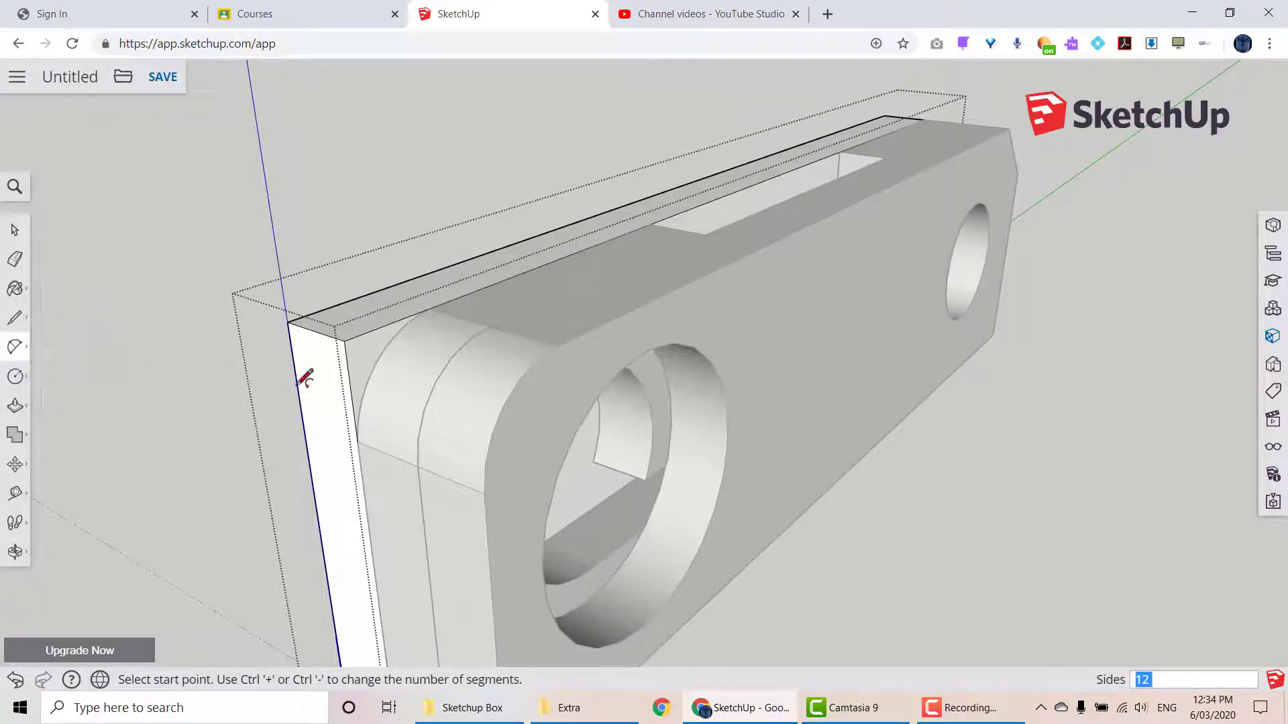
click(358, 441)
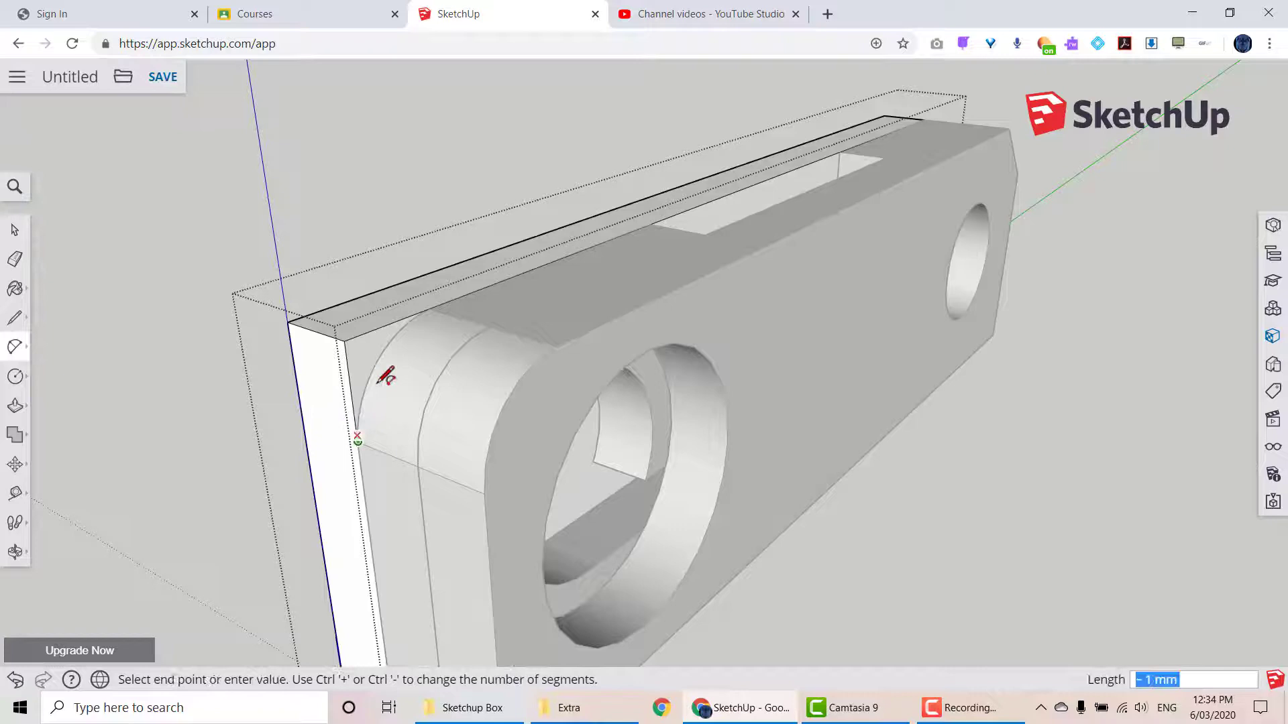
click(428, 309)
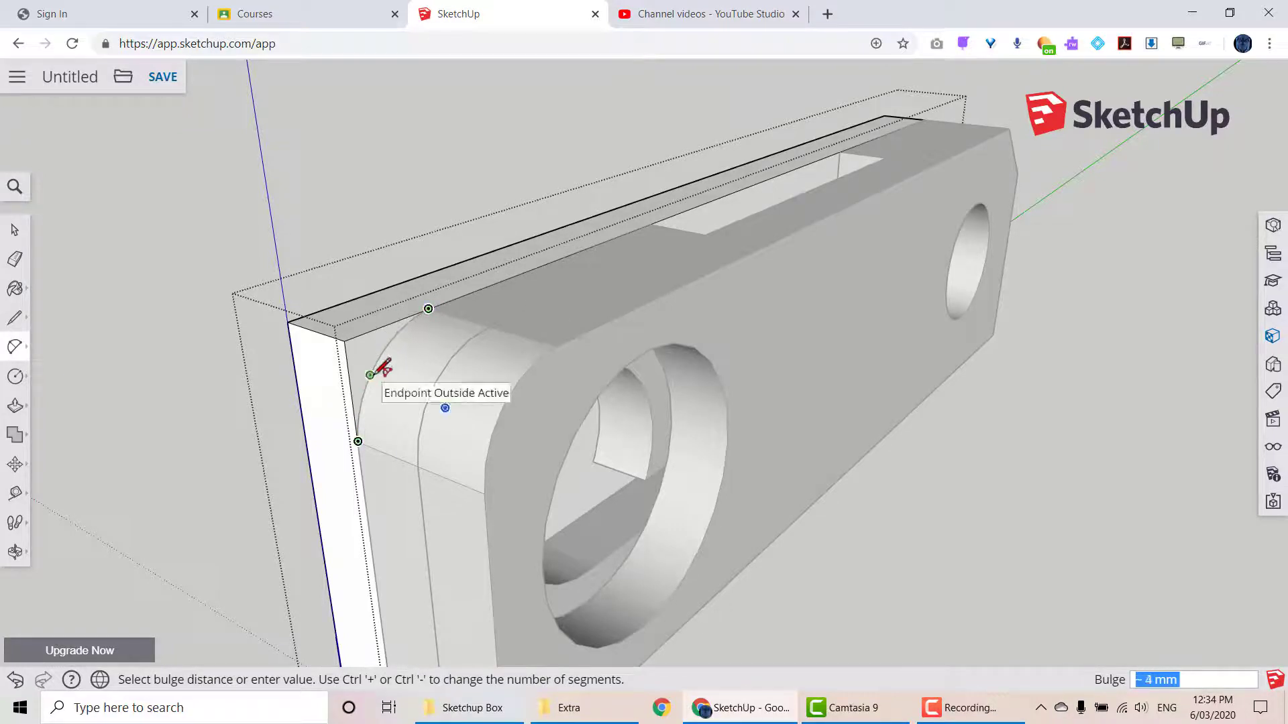
click(369, 362)
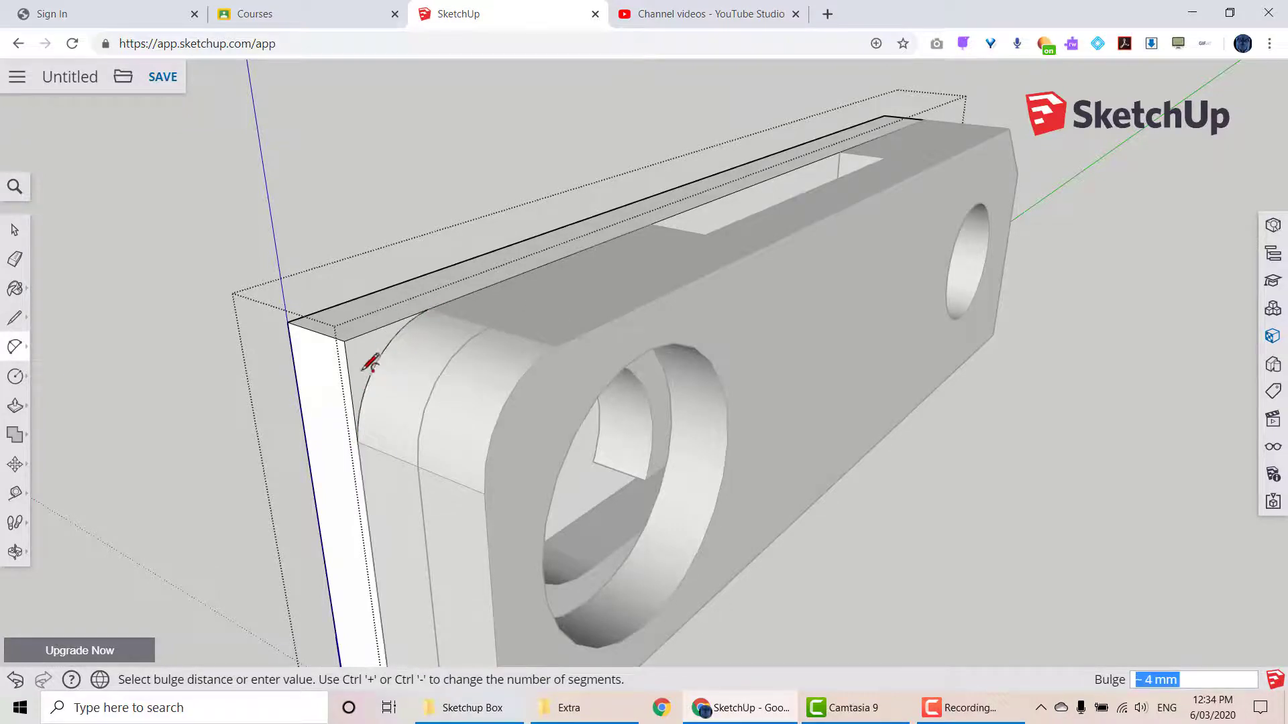
- Push the corner face outside the arc 12 mm through the back board to round its corner, and leave its editing
click(14, 405)
click(332, 366)
click(287, 345)
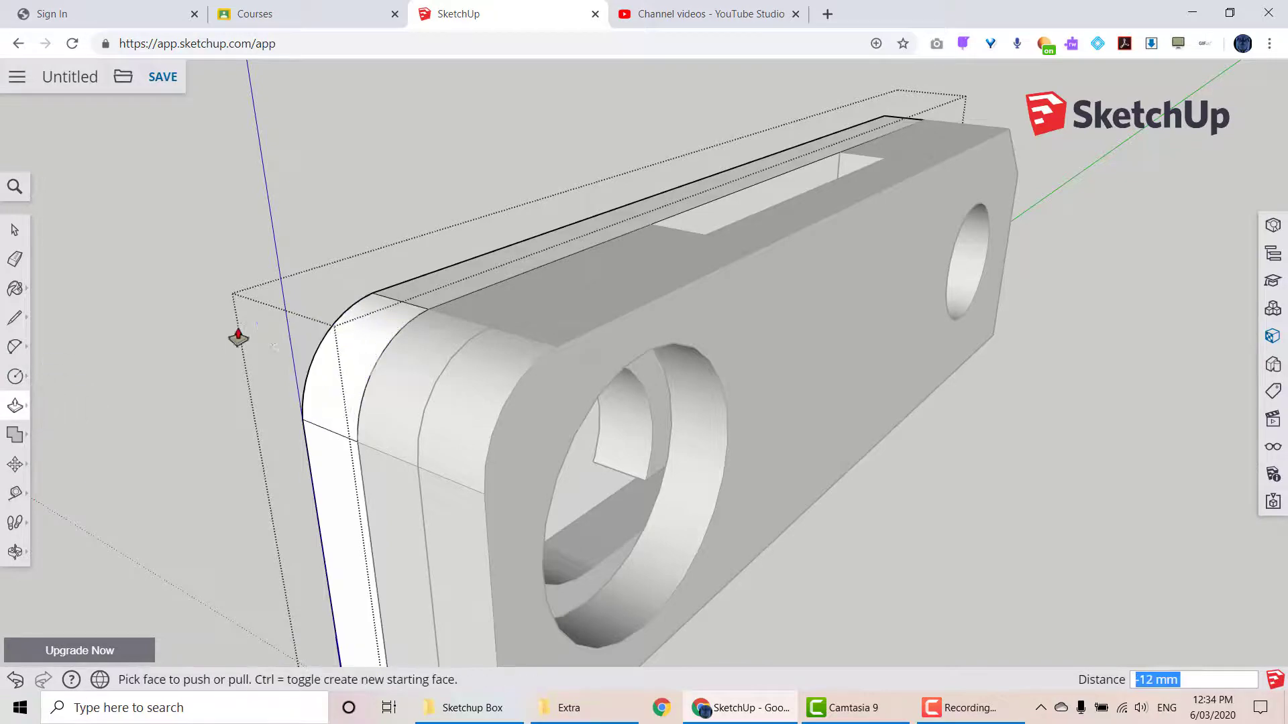
click(23, 230)
scroll(390, 356, down, 5)
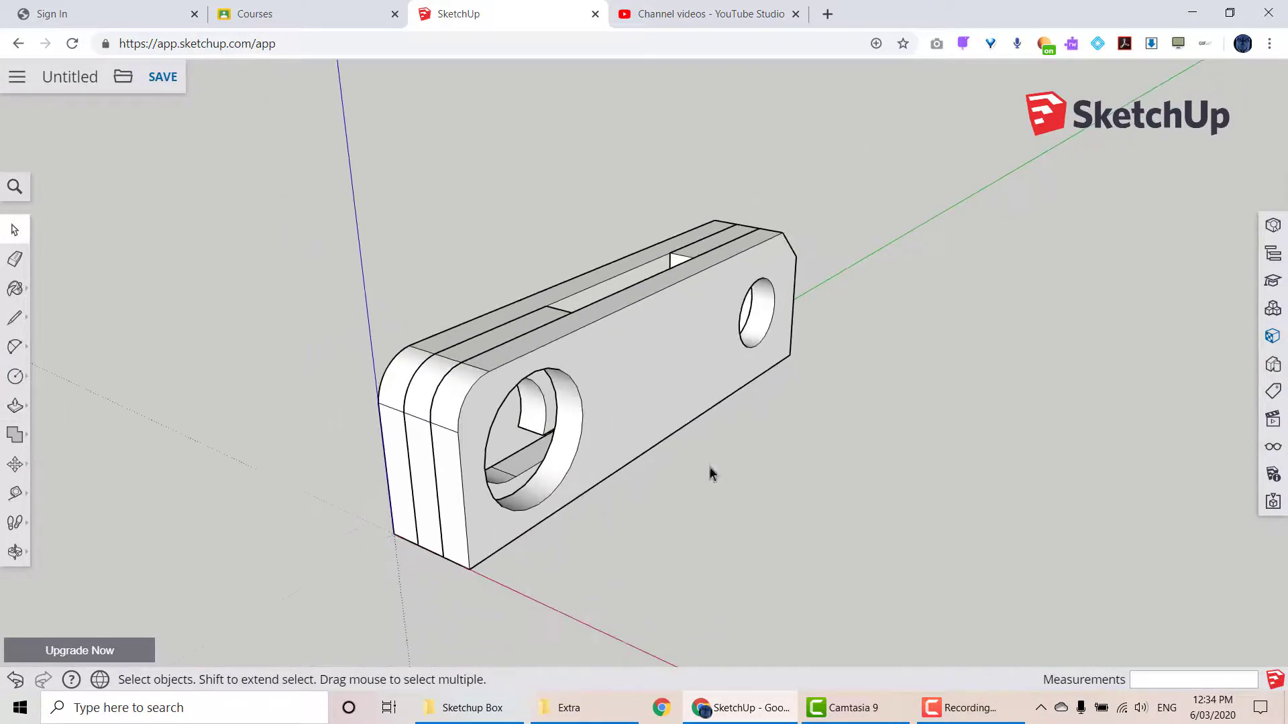